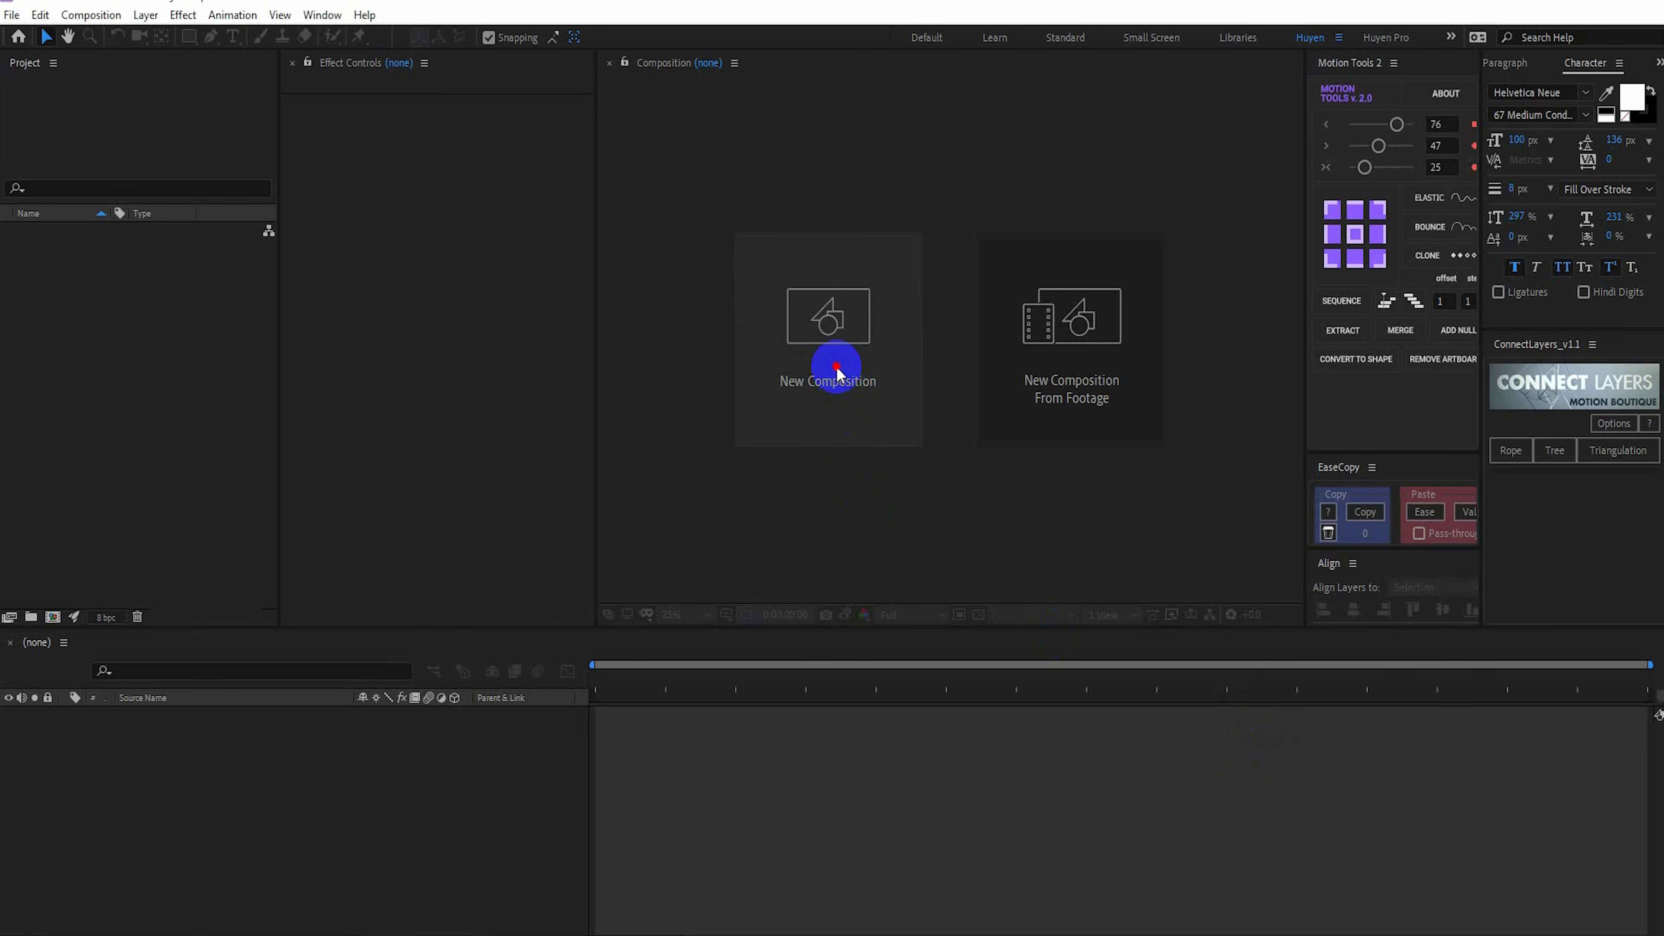
Create a composition named Text 2D at 1920 x 1080 px, 24 frames per second and 8 seconds long
{"action": "left_click", "coordinate": [836, 366]}
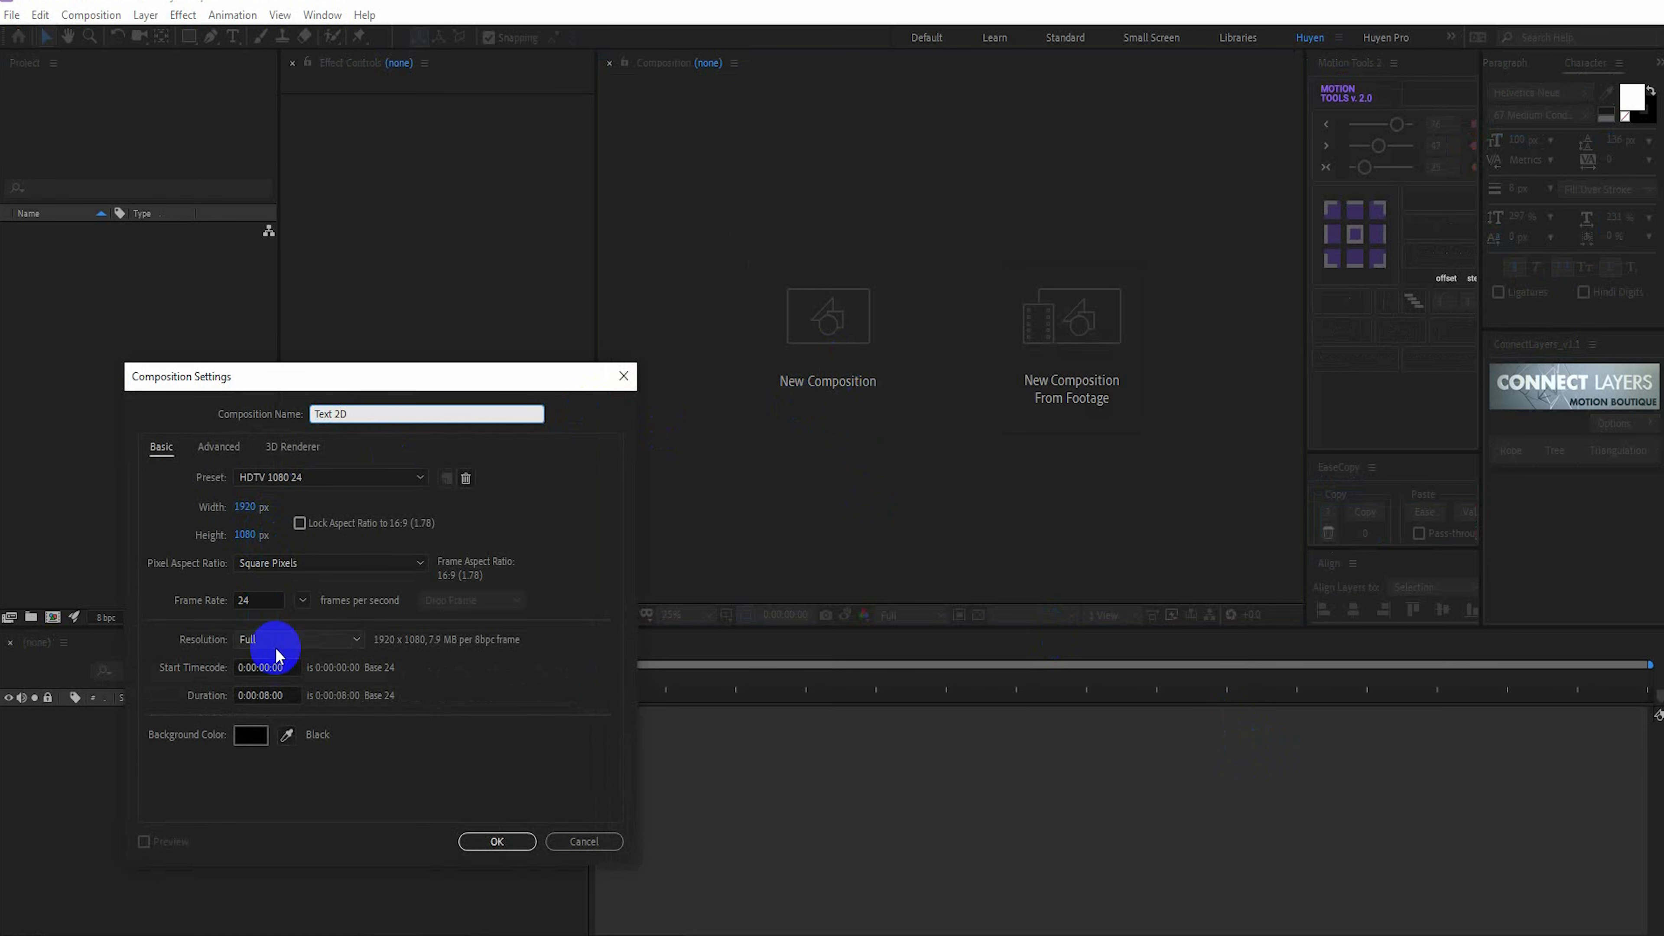
{"action": "left_click", "coordinate": [504, 841]}
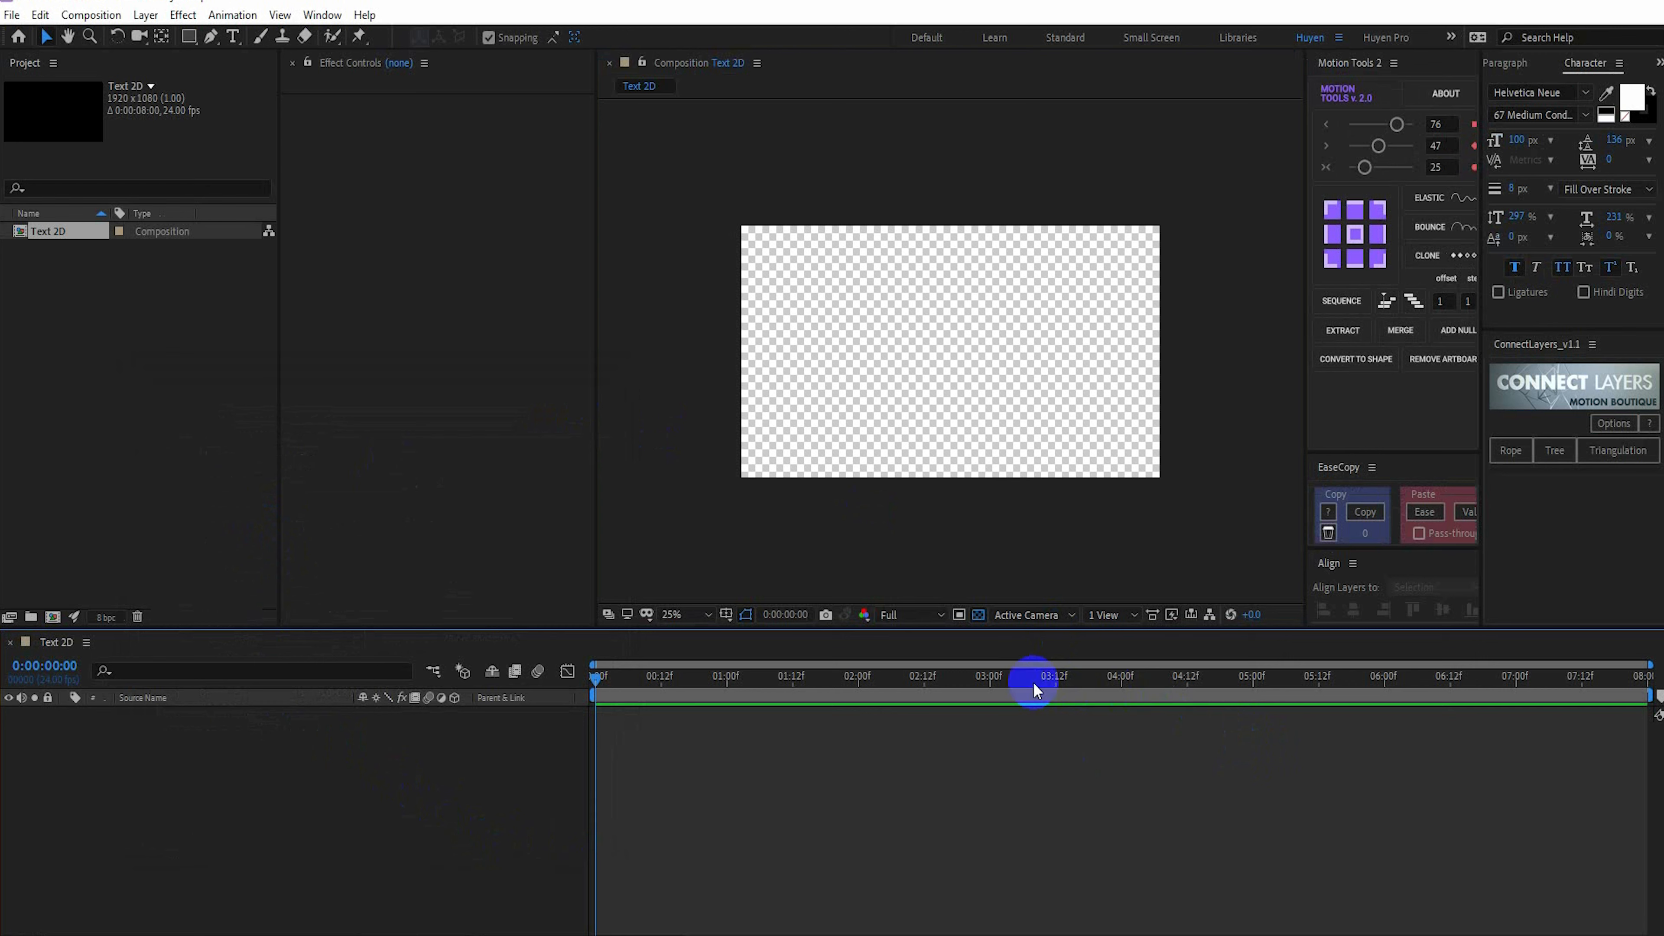
Add a text layer reading "kinectic typo" and align it horizontally and vertically to the composition's centre
{"action": "left_click", "coordinate": [233, 38]}
{"action": "left_click", "coordinate": [817, 360]}
{"action": "type", "text": "ki"}
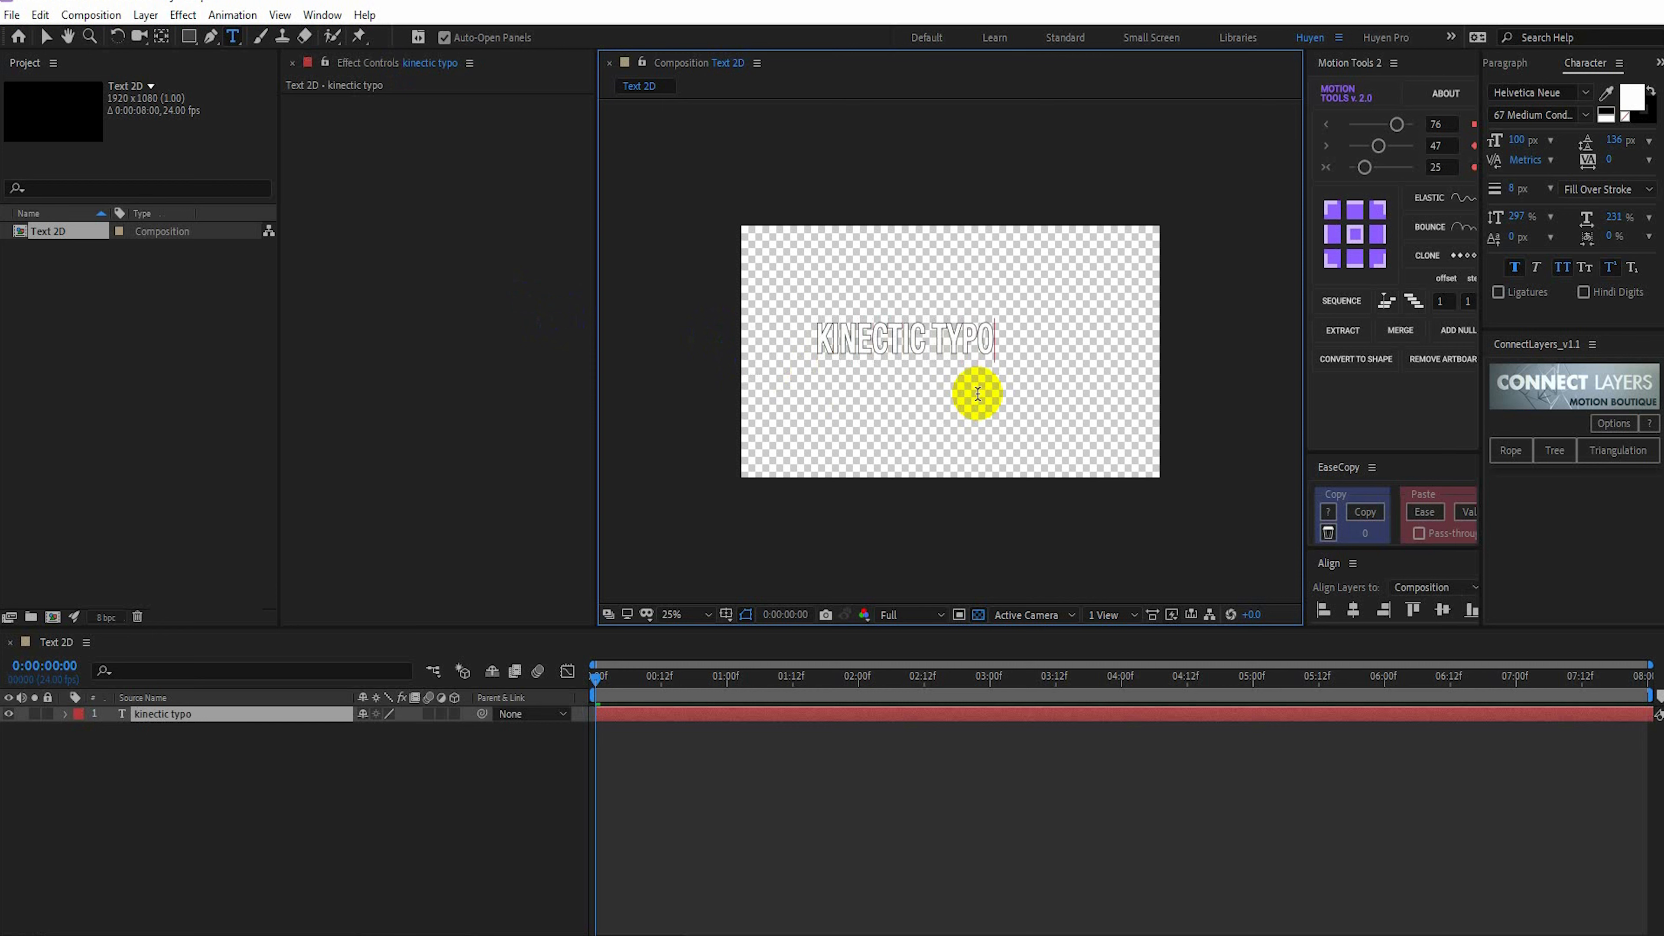
{"action": "left_click", "coordinate": [1497, 548]}
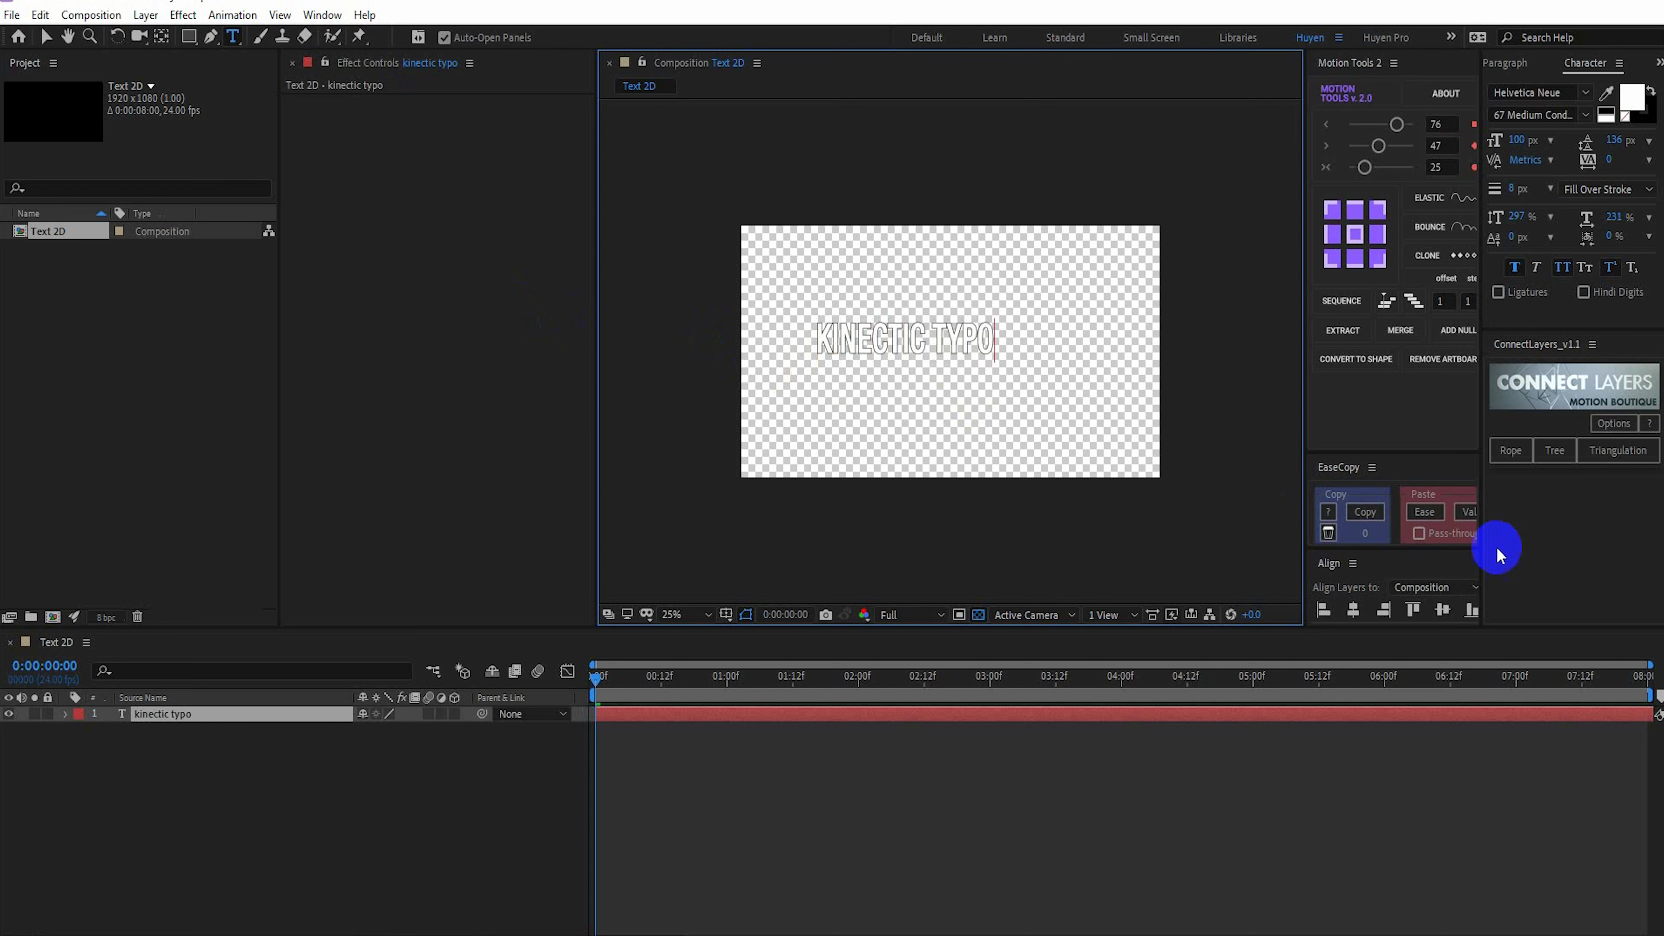
{"action": "left_click", "coordinate": [1353, 611]}
{"action": "left_click", "coordinate": [1442, 610]}
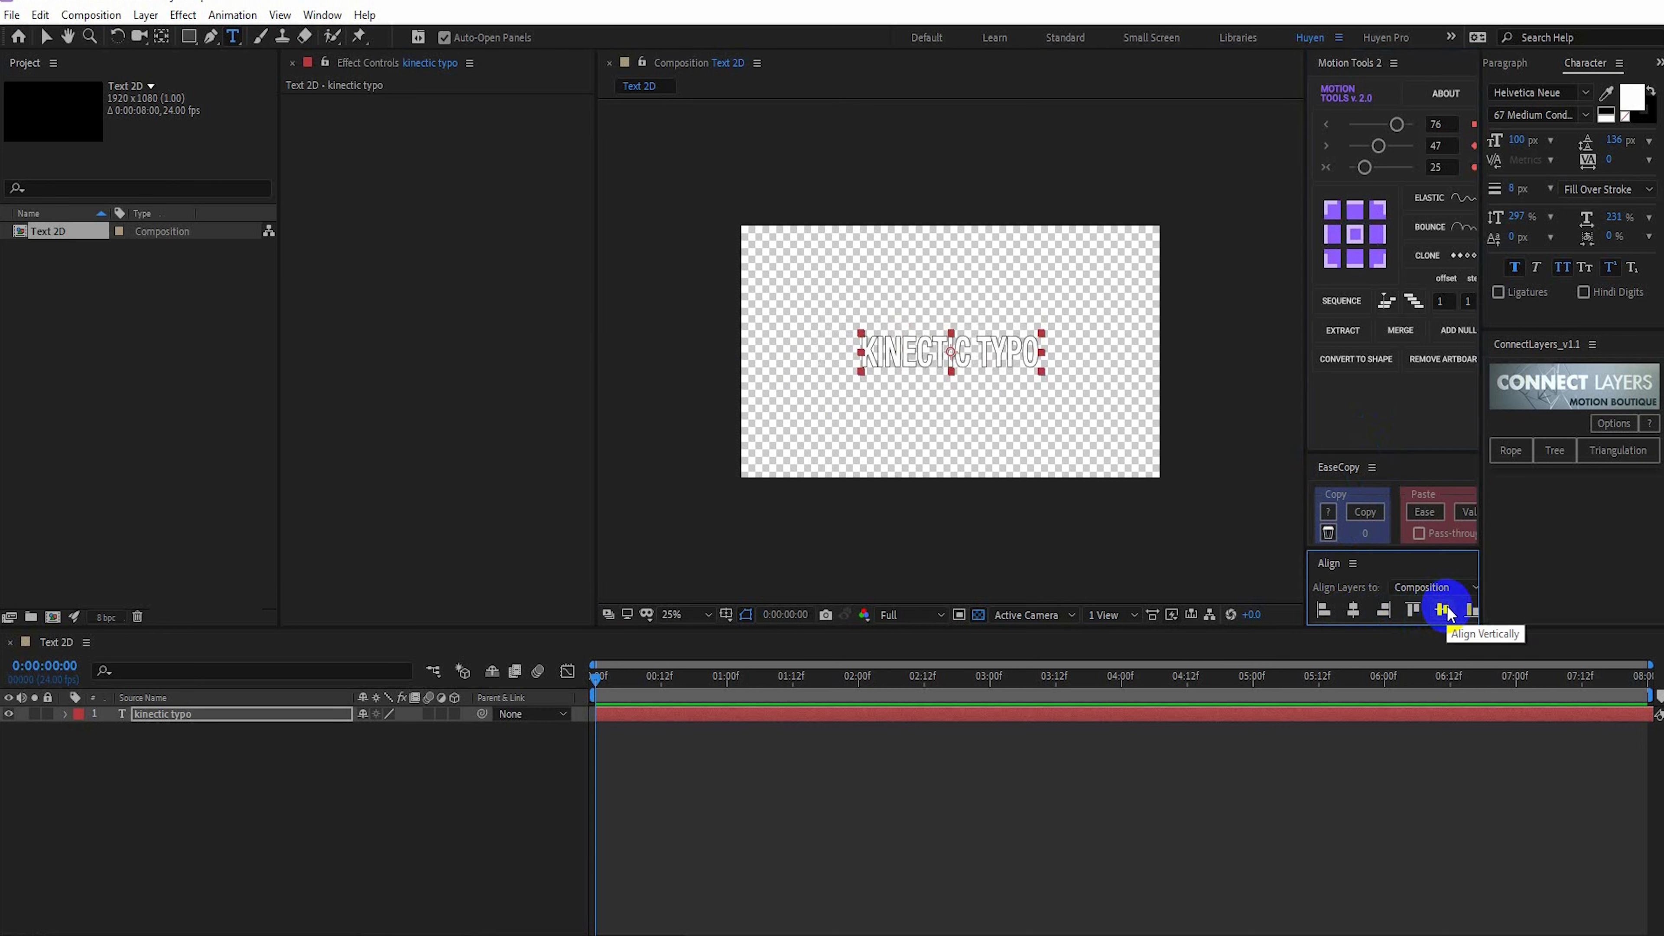
Increase the text's font size to 117 px, centre its anchor point and realign the layer to the composition's centre
{"action": "left_click_drag", "start_coordinate": [1513, 141], "coordinate": [1535, 141]}
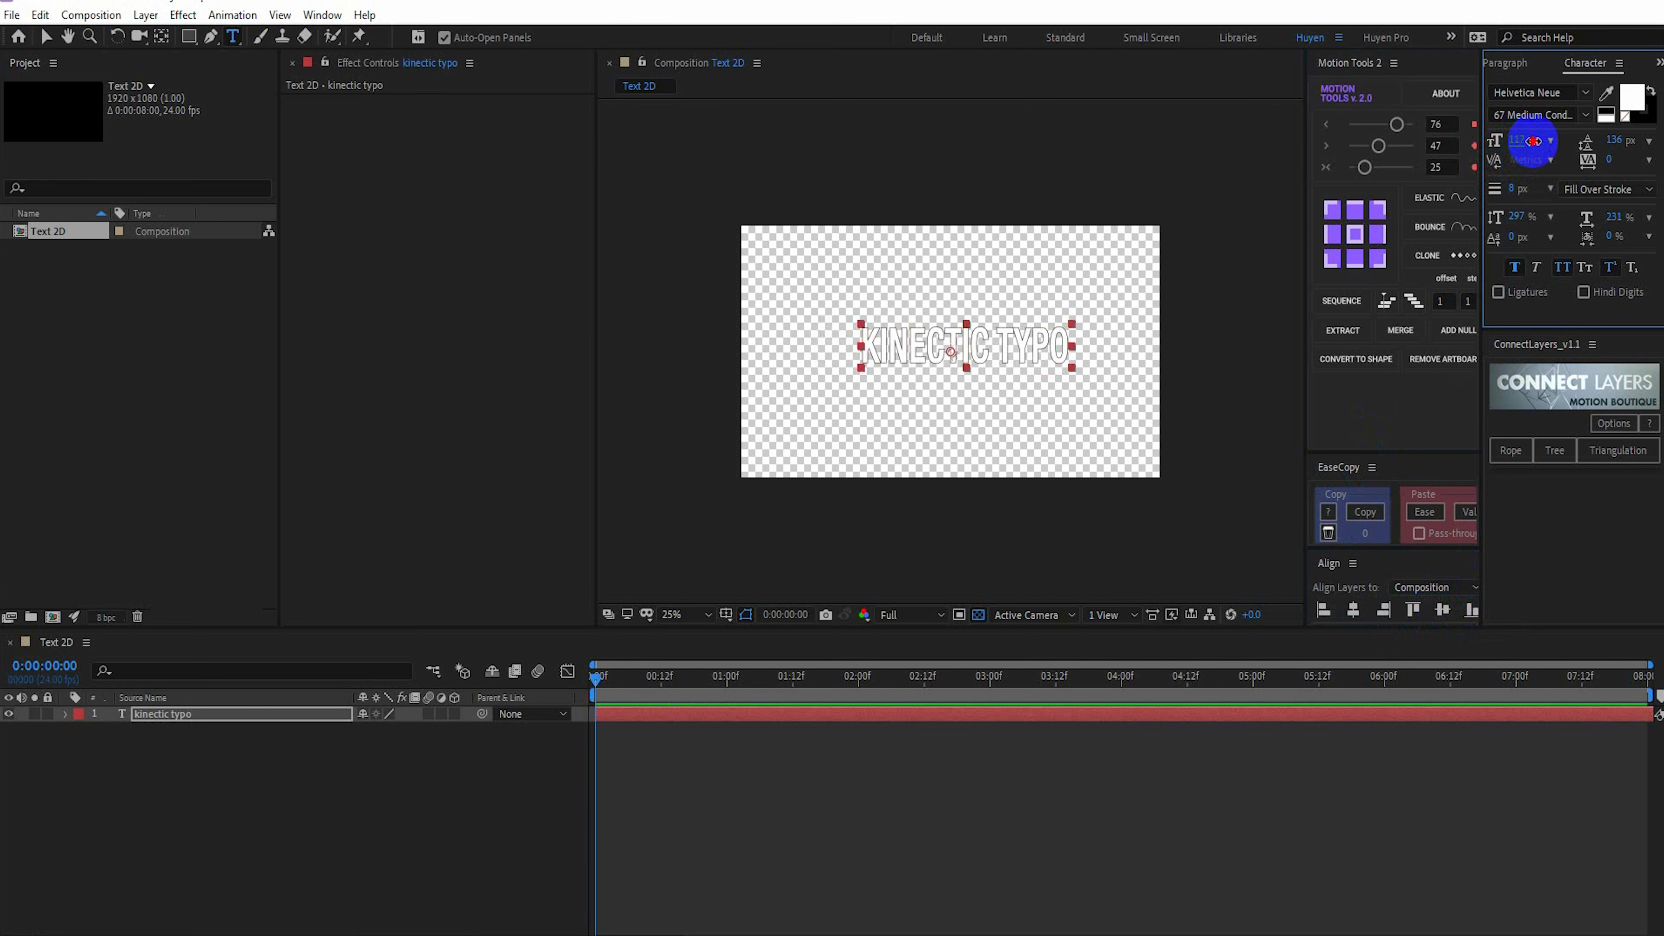
{"action": "left_click", "coordinate": [1353, 234]}
{"action": "left_click", "coordinate": [1375, 570]}
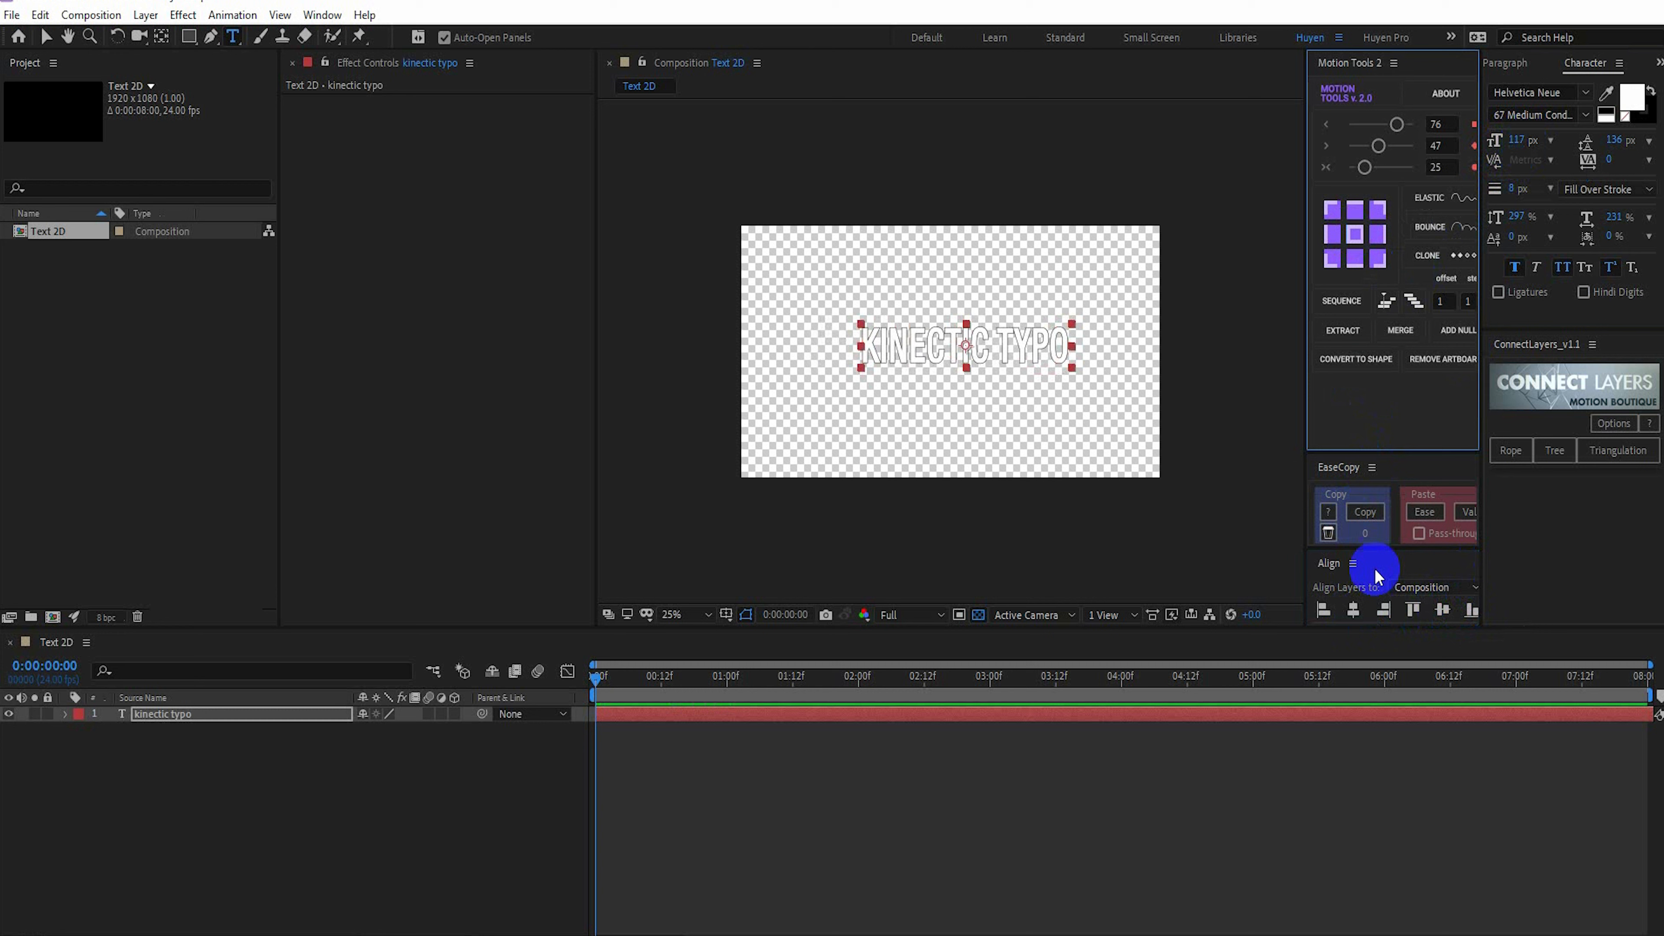
{"action": "left_click", "coordinate": [1353, 612]}
{"action": "left_click", "coordinate": [1442, 610]}
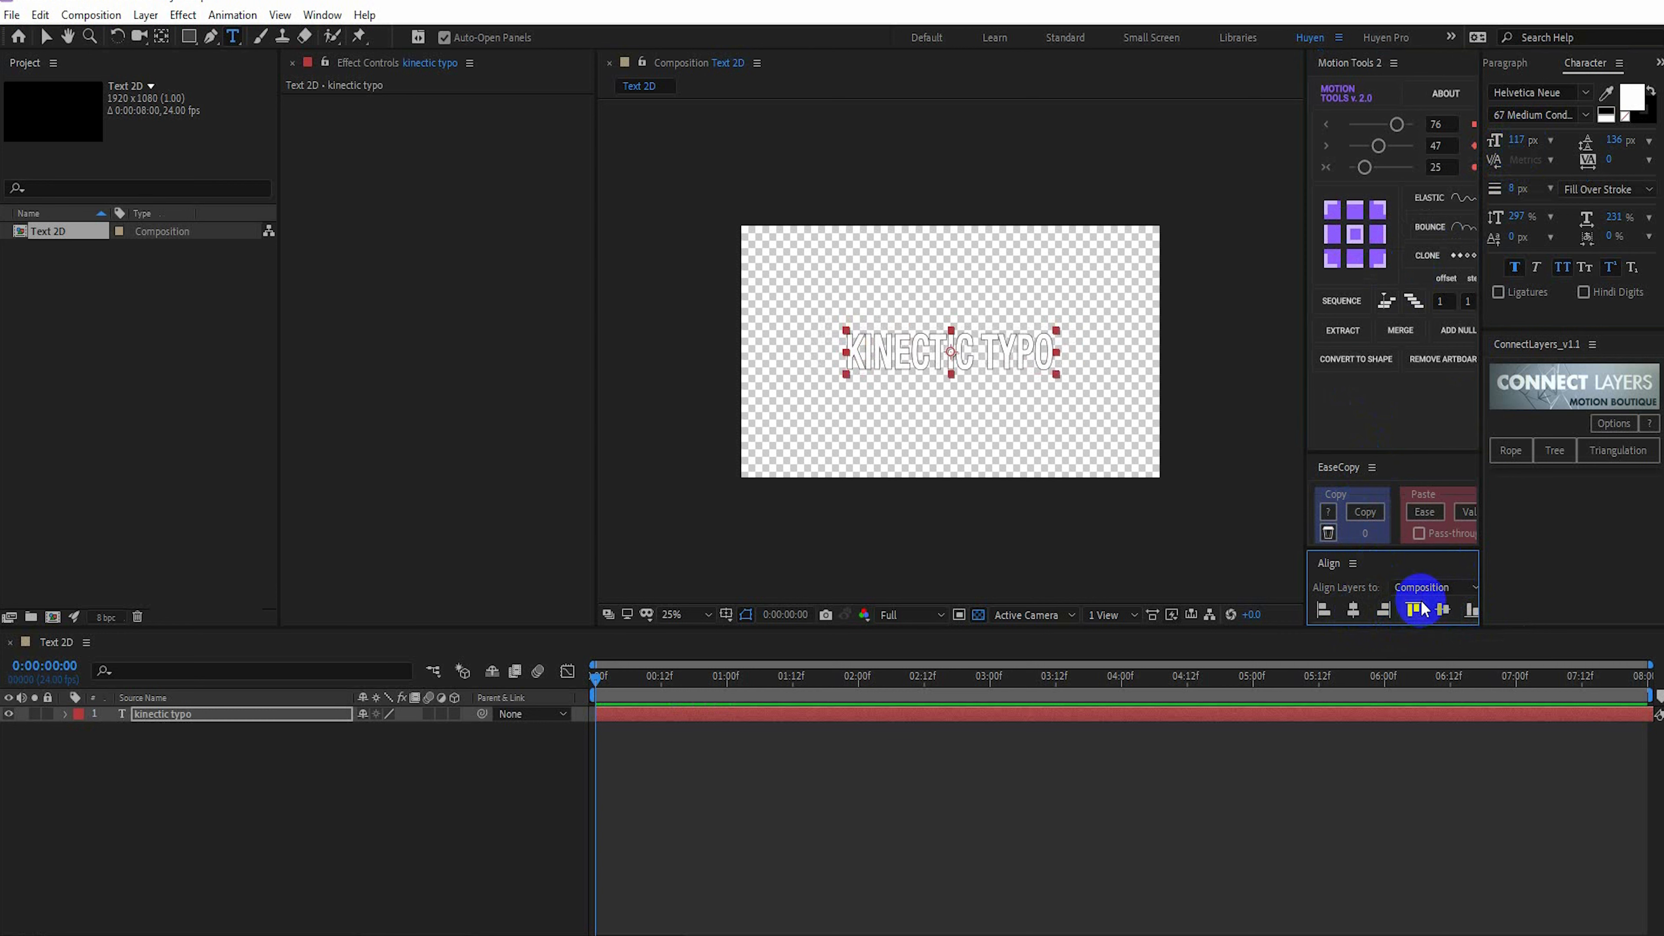
Make the text layer 3D and set a Z Rotation keyframe of 0° at 0:00:00:12
{"action": "left_click", "coordinate": [454, 714]}
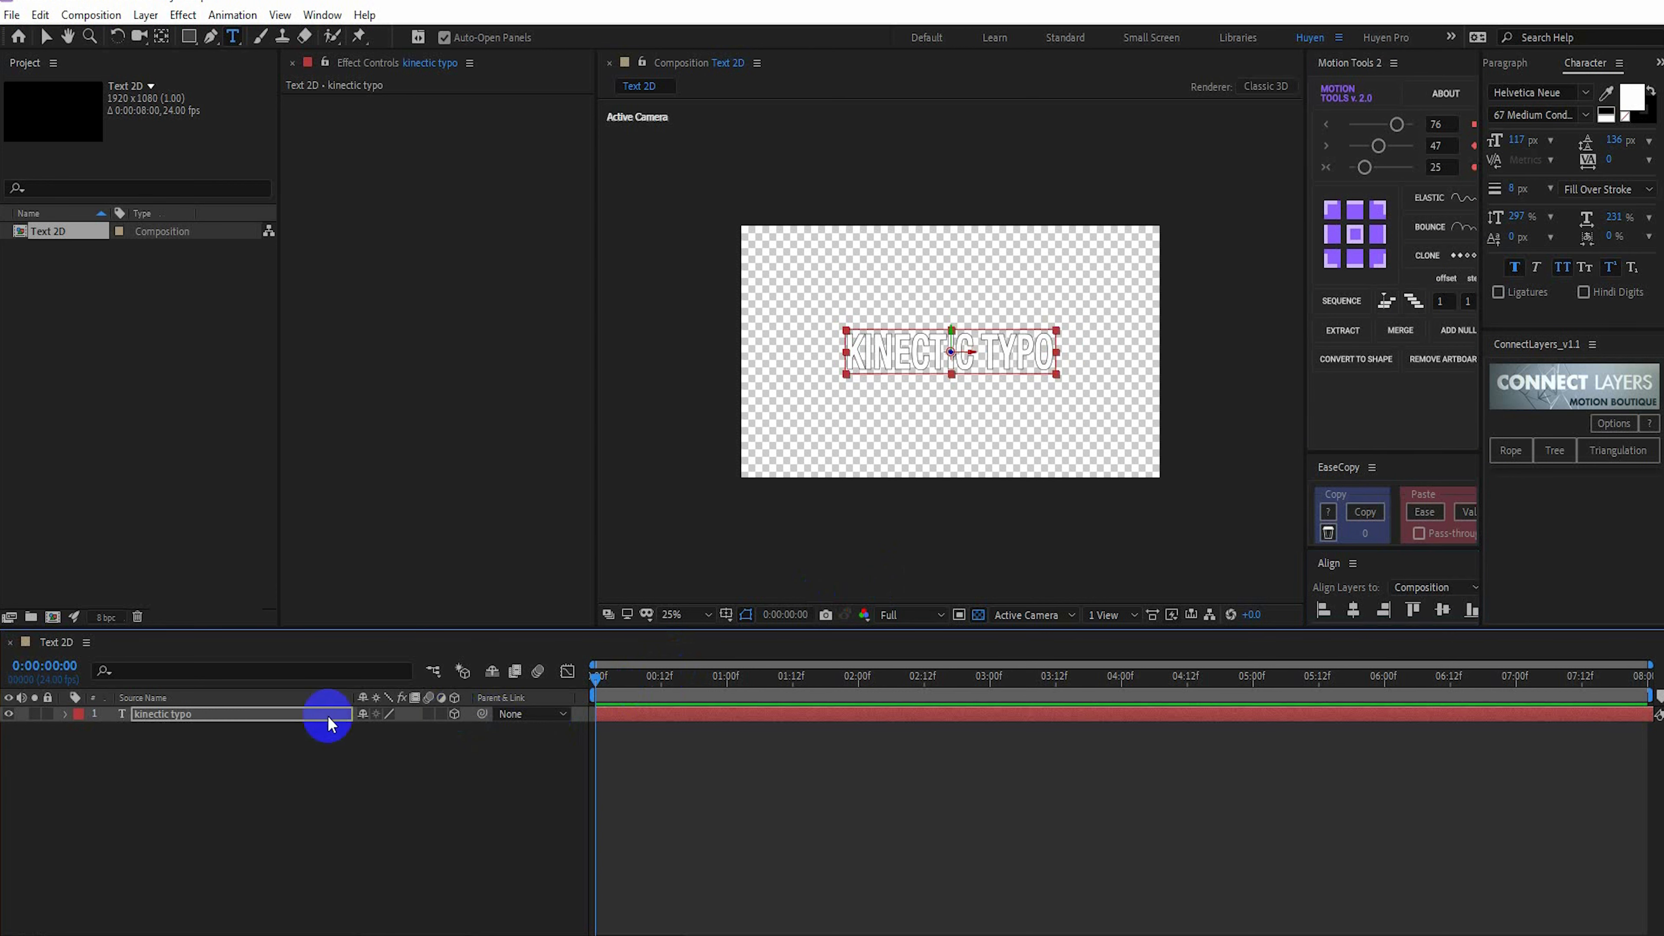
{"action": "left_click", "coordinate": [286, 718]}
{"action": "key", "text": "r"}
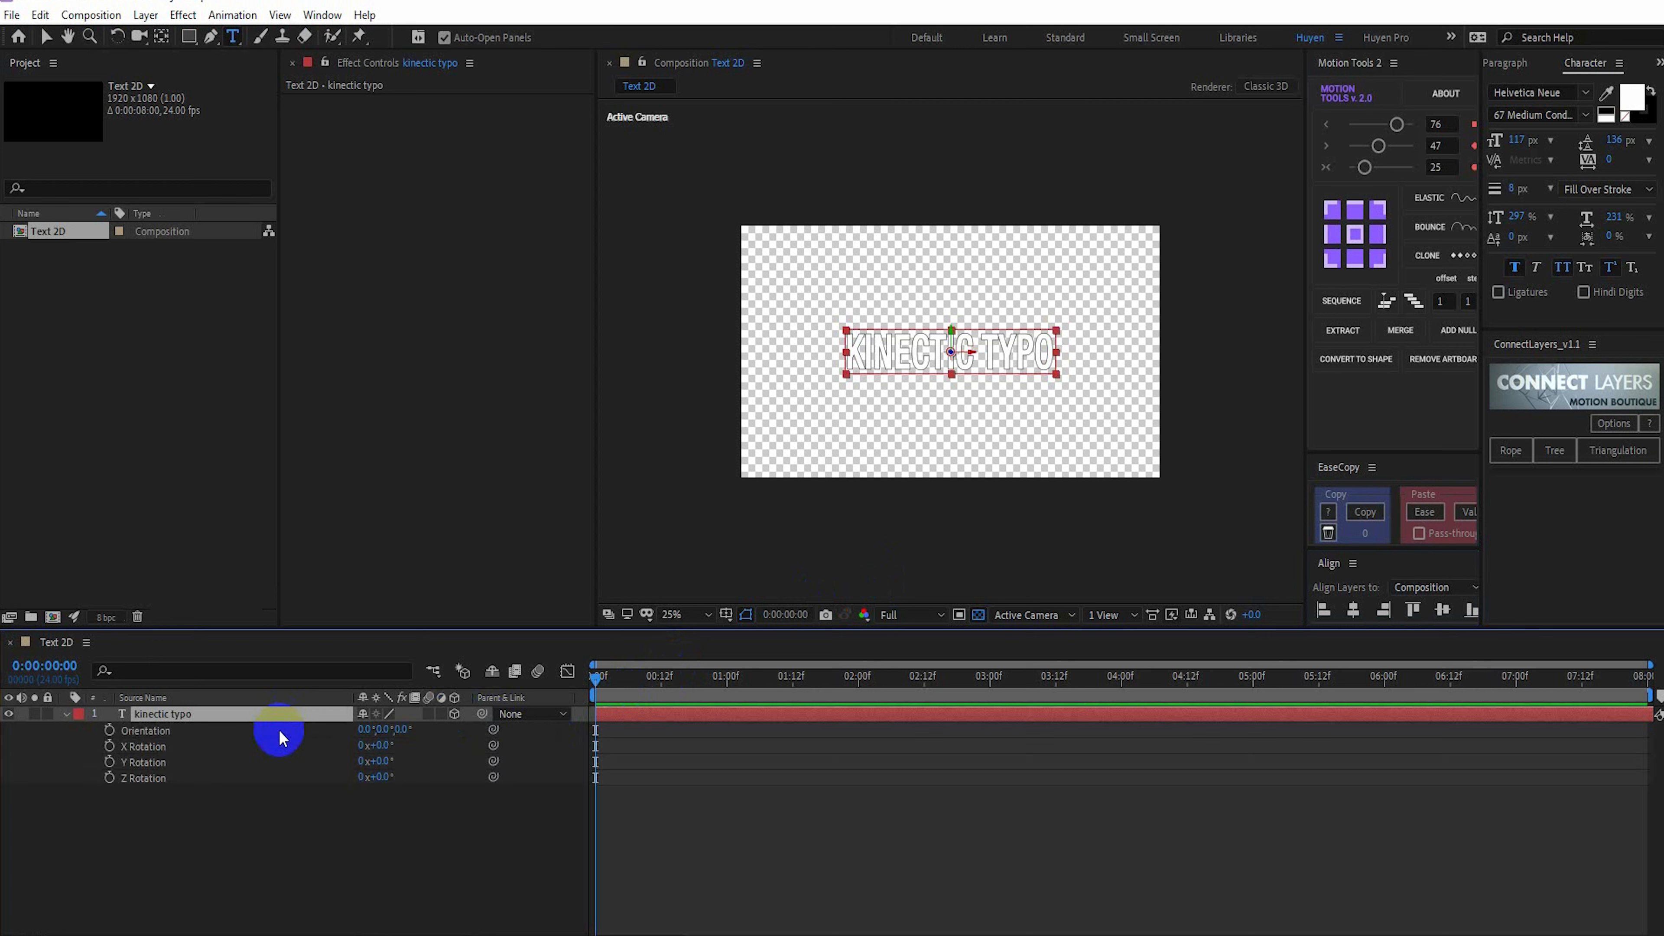
{"action": "left_click_drag", "start_coordinate": [640, 687], "coordinate": [661, 680]}
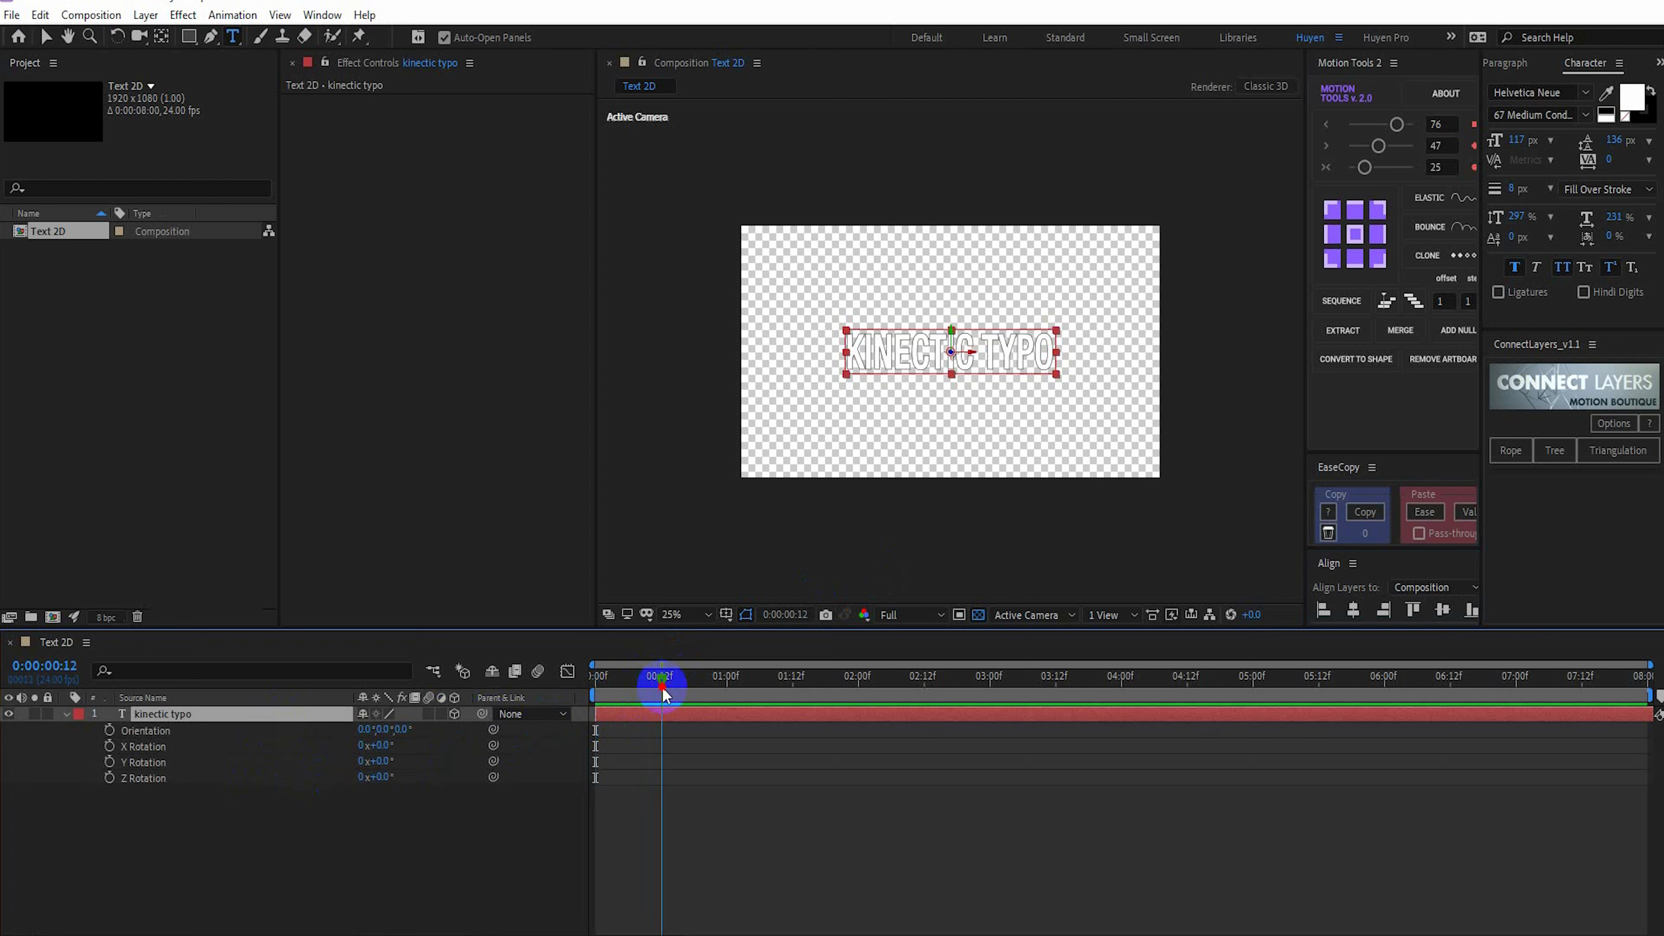
{"action": "left_click", "coordinate": [108, 779]}
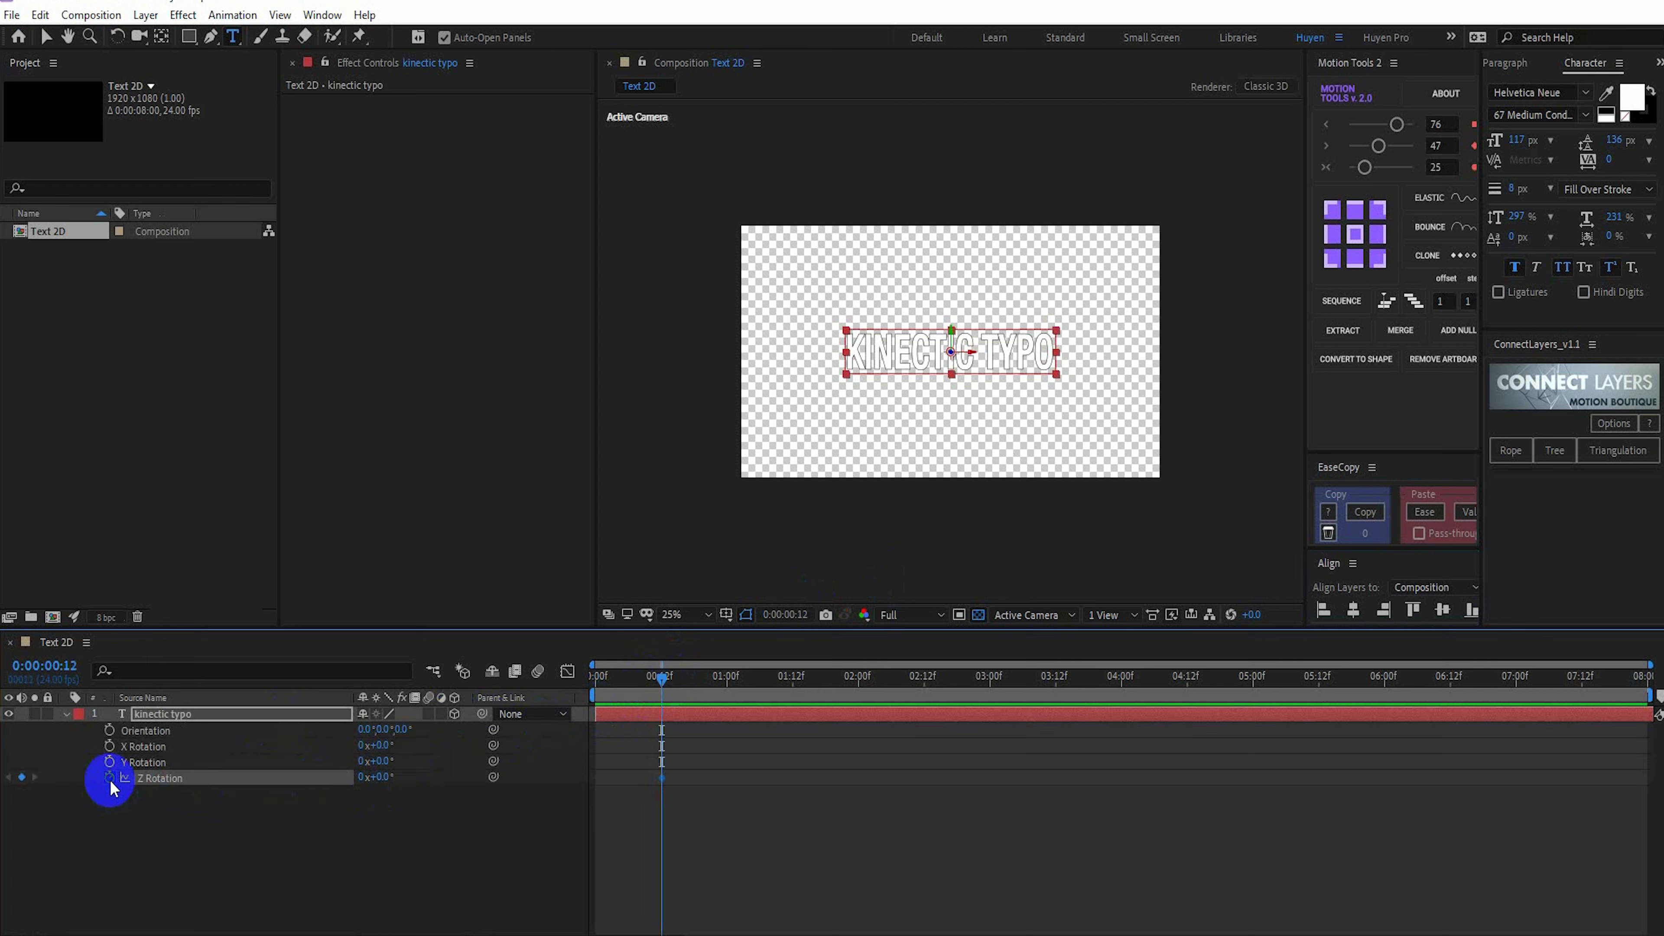
Set the text layer's Z Rotation to -45° at 0:00:02:00
{"action": "left_click_drag", "start_coordinate": [749, 687], "coordinate": [859, 688]}
{"action": "mouse_move", "coordinate": [386, 776]}
{"action": "left_mouse_down"}
{"action": "mouse_move", "coordinate": [342, 780]}
{"action": "mouse_move", "coordinate": [386, 784]}
{"action": "left_mouse_up"}
{"action": "left_click", "coordinate": [386, 778]}
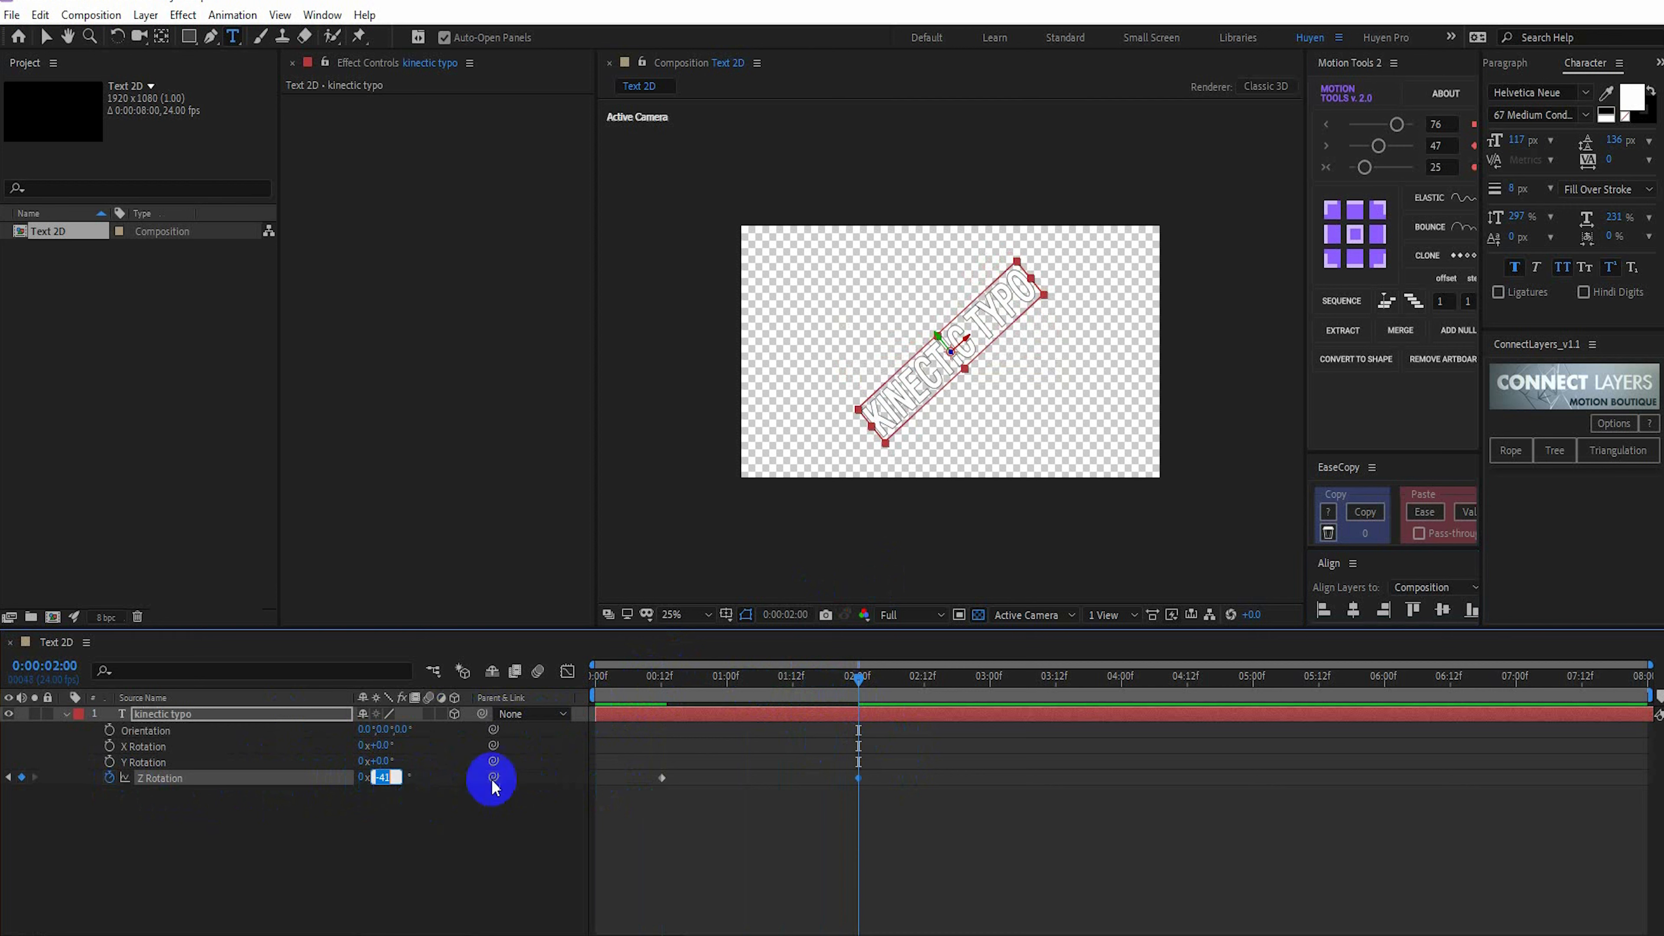
{"action": "type", "text": "-45"}
{"action": "key", "text": "Tab"}
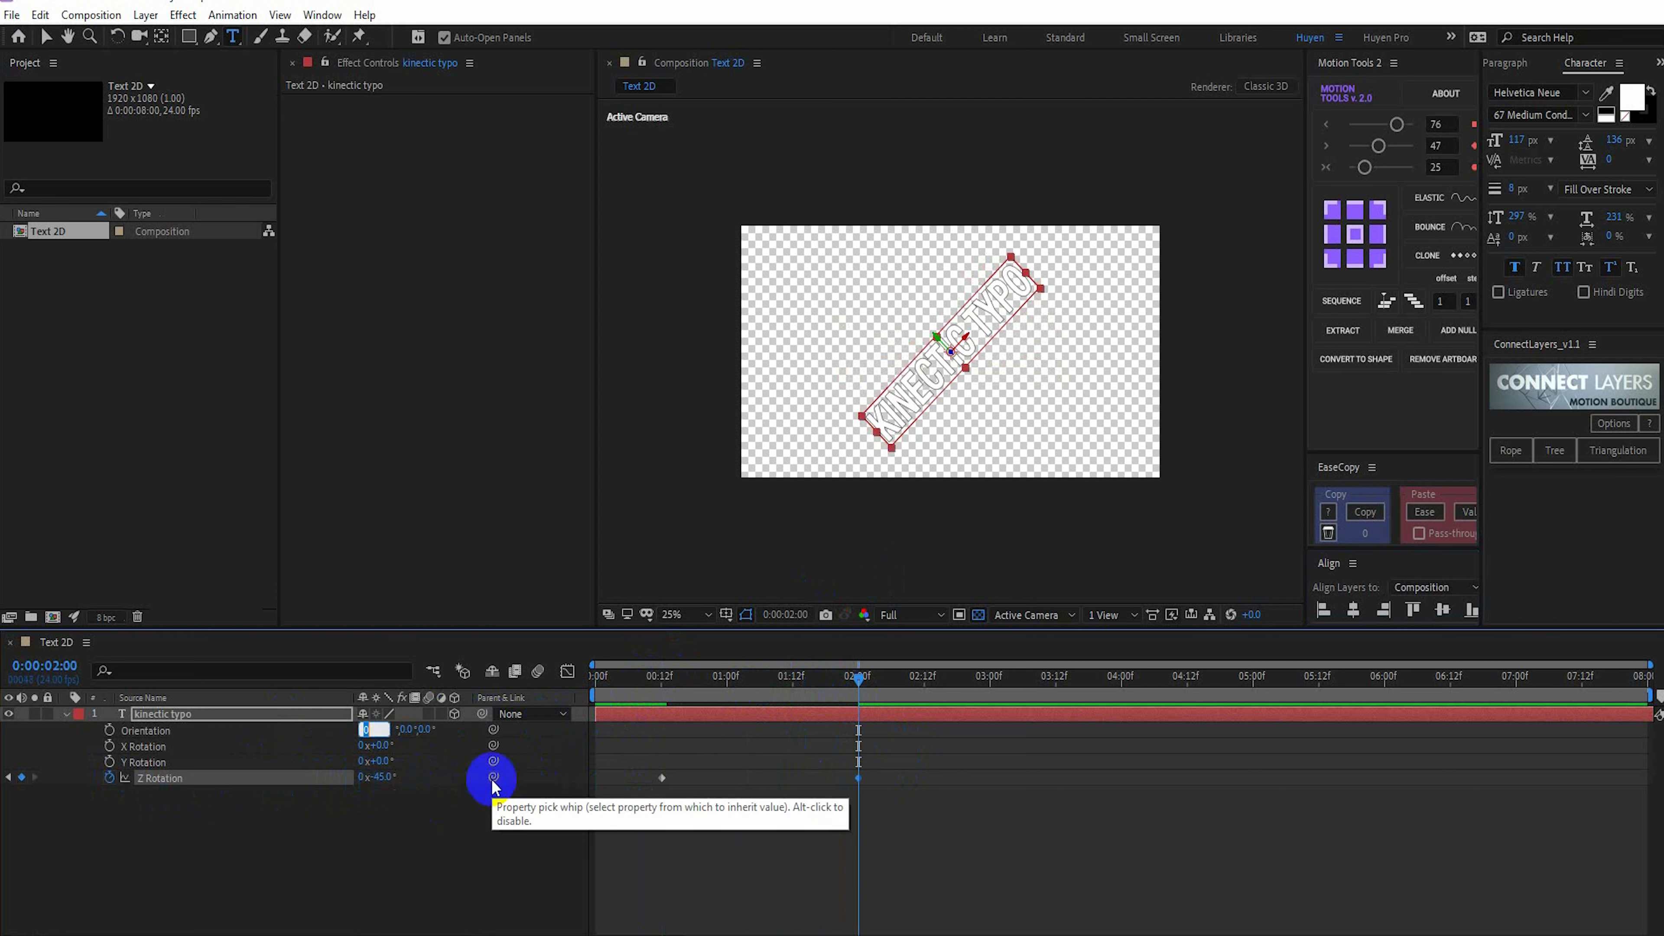
Set the text layer's Z Rotation to +45° at 0:00:03:12
{"action": "left_click_drag", "start_coordinate": [1007, 693], "coordinate": [1056, 691]}
{"action": "left_click", "coordinate": [386, 777]}
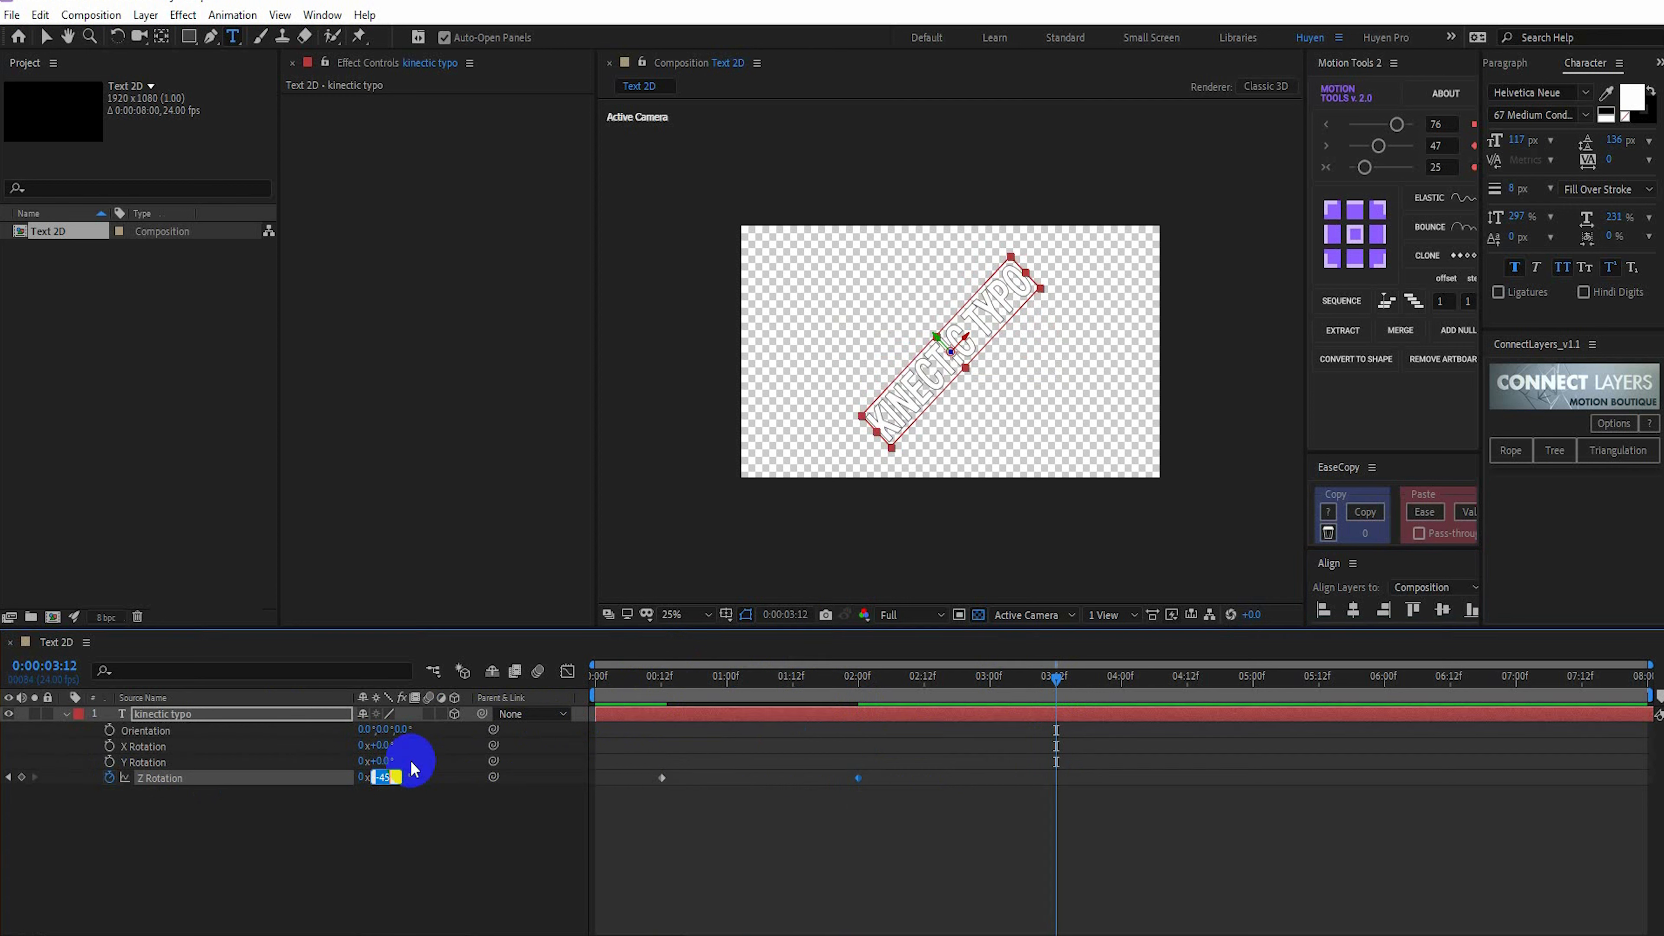
{"action": "key", "text": "Return"}
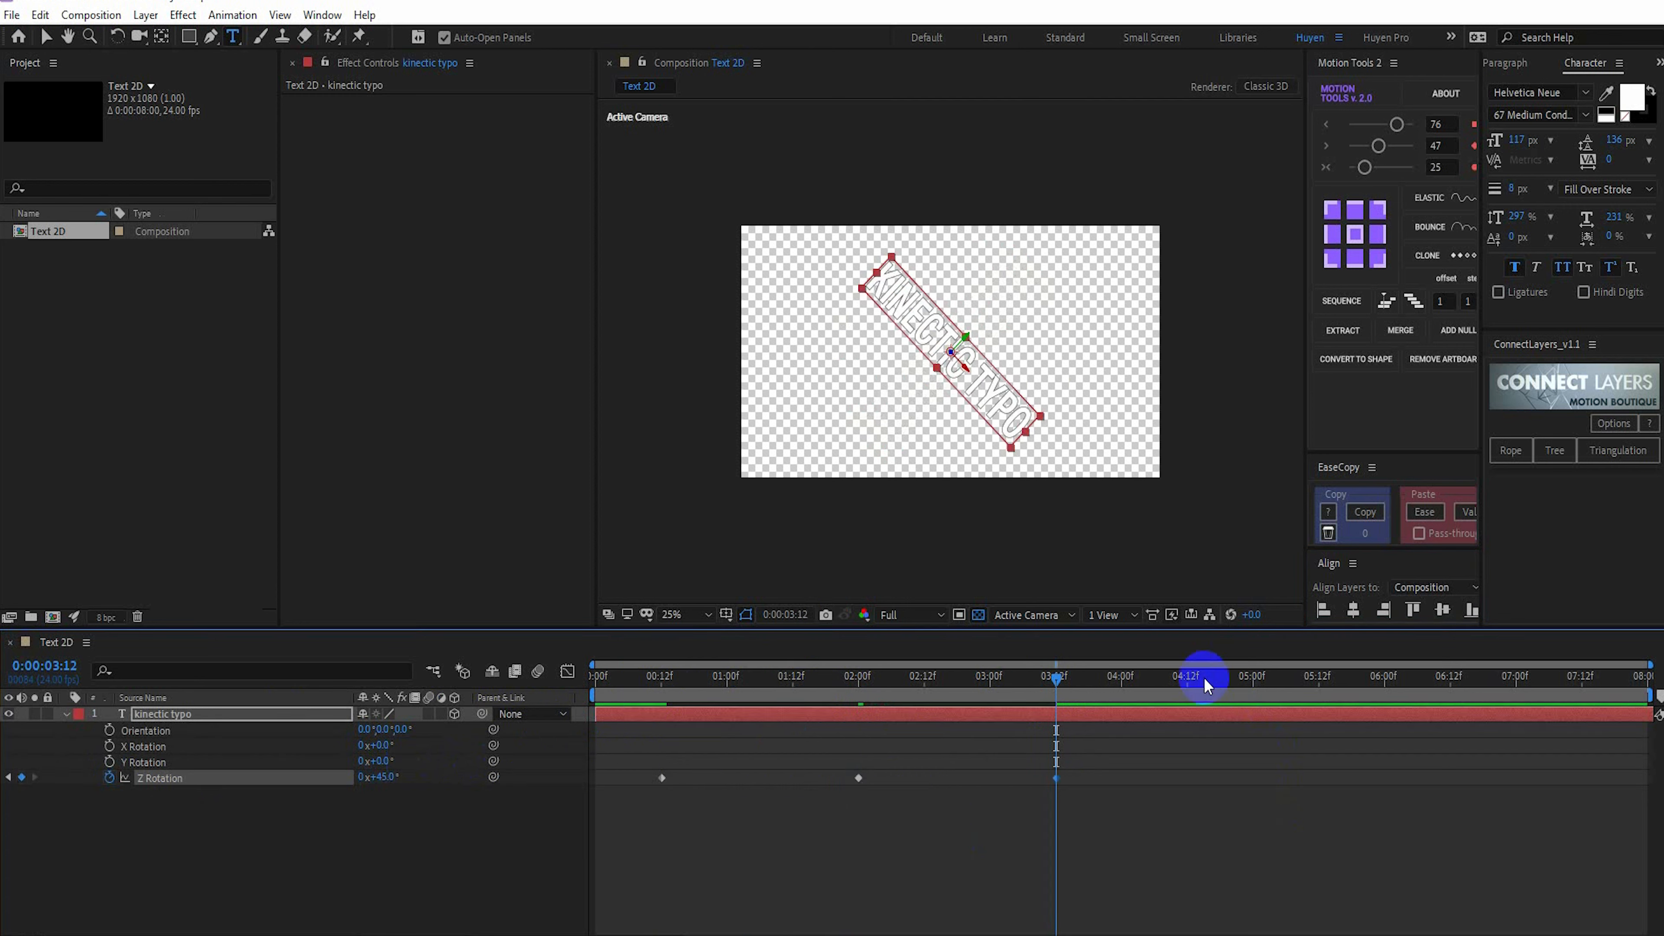
Copy the -45° and +45° Z Rotation keyframes and paste them starting at 0:00:05:00
{"action": "left_click_drag", "start_coordinate": [1129, 680], "coordinate": [1254, 703]}
{"action": "left_click_drag", "start_coordinate": [1091, 840], "coordinate": [808, 762]}
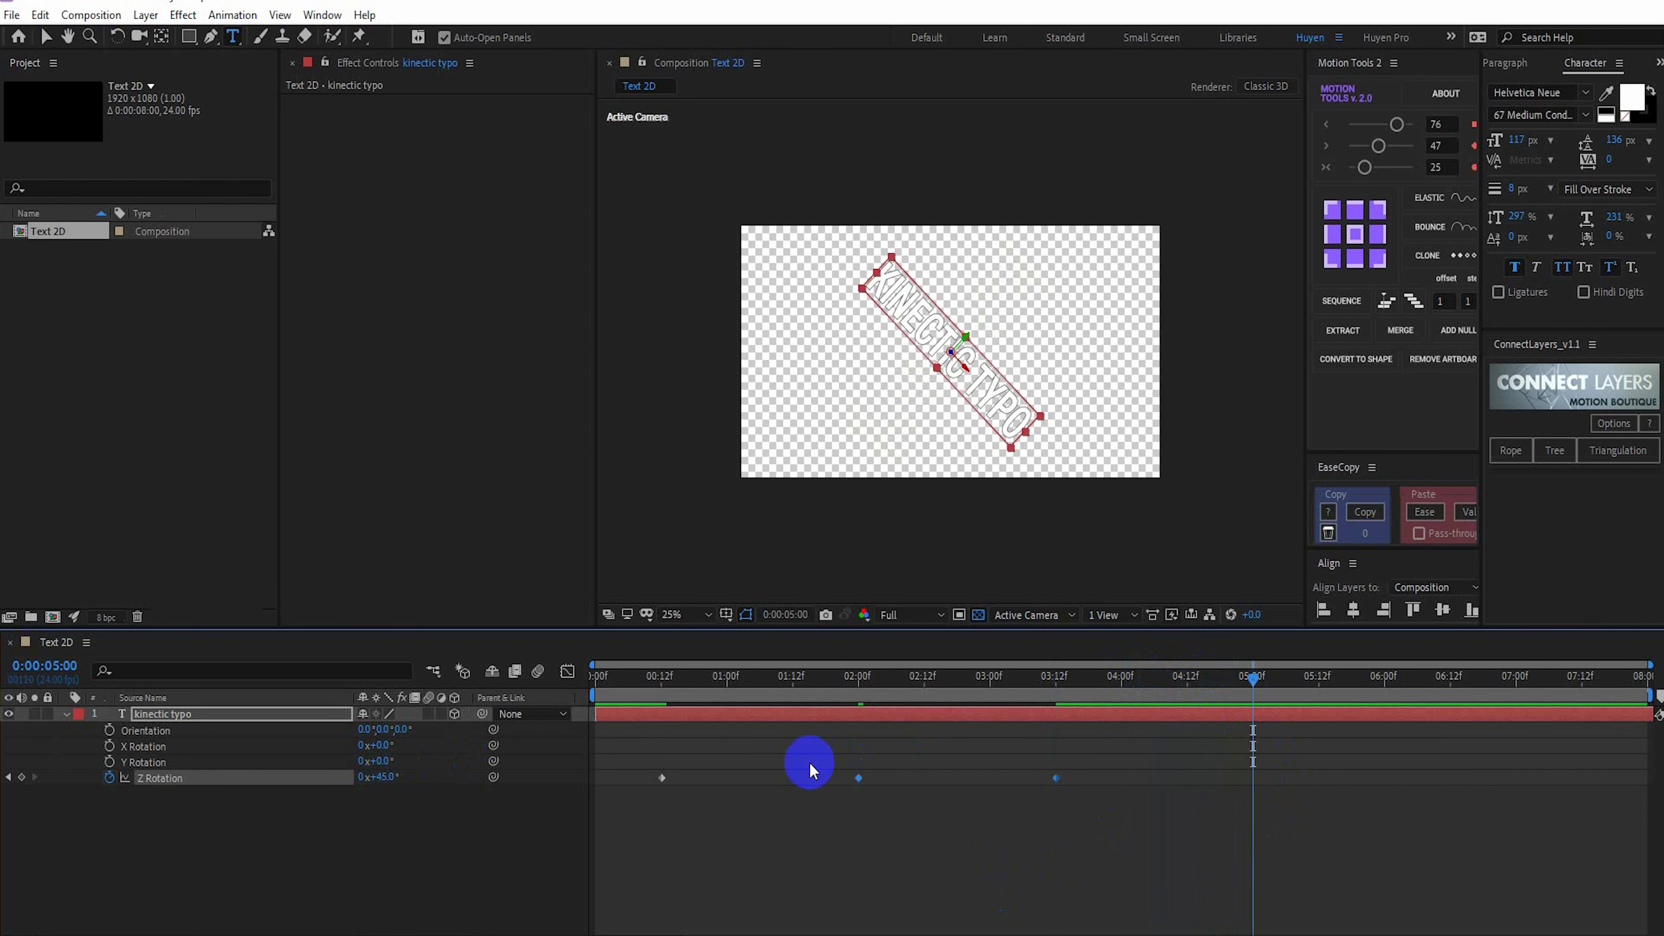
{"action": "key", "text": "ctrl+c"}
{"action": "key", "text": "ctrl+v"}
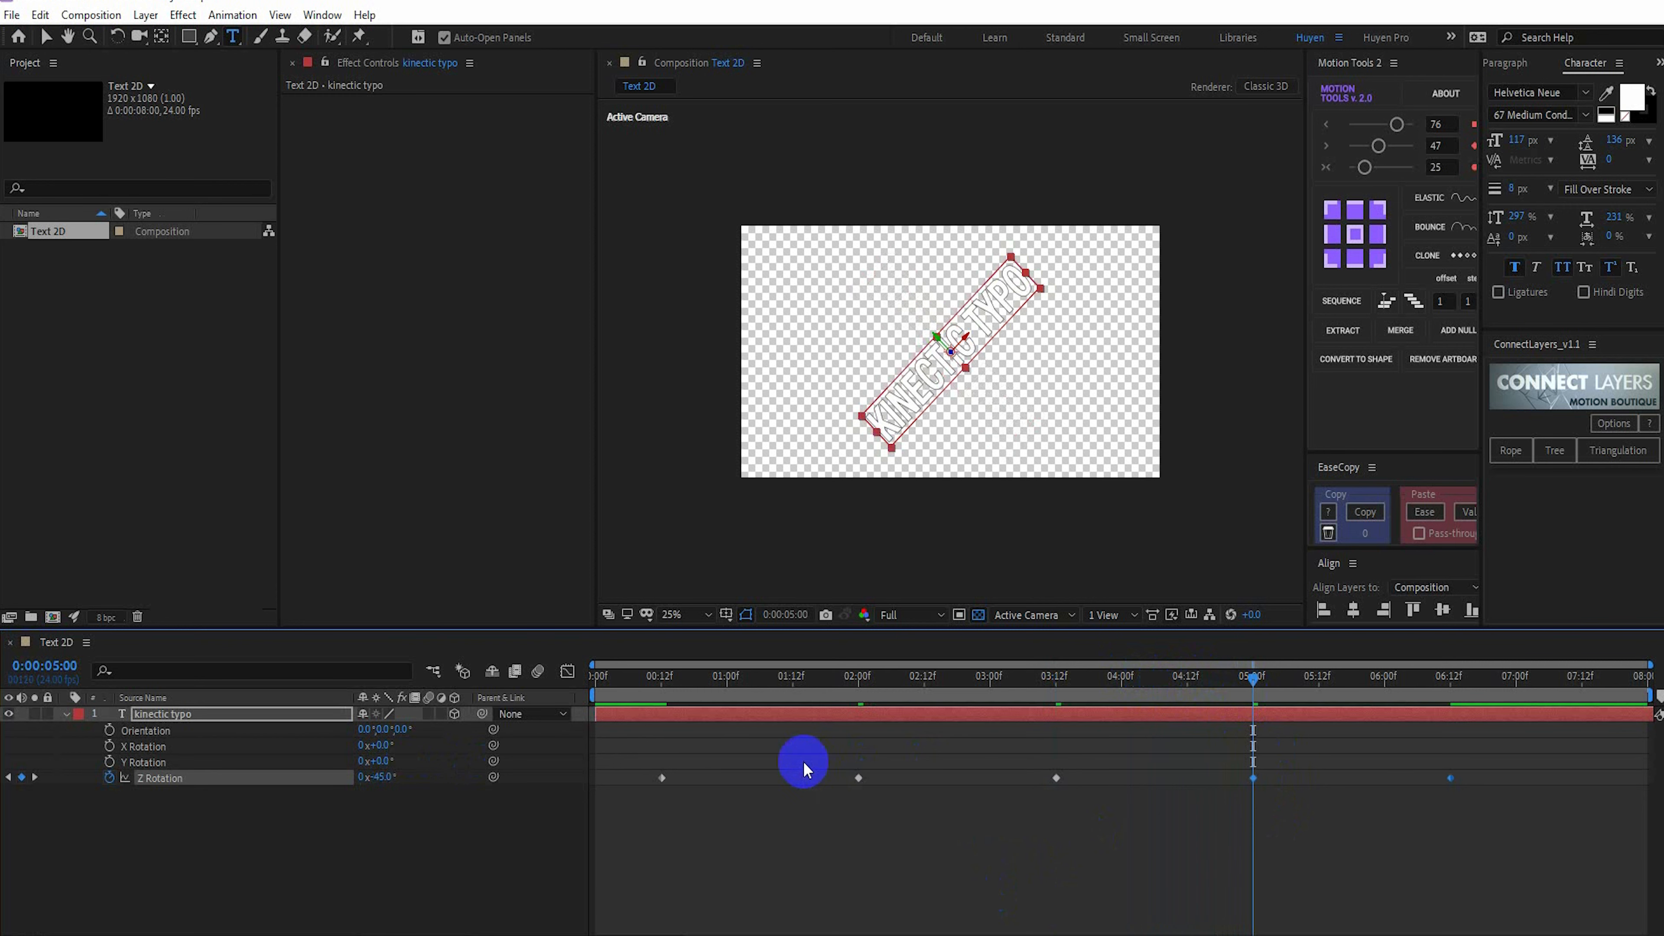
Set the text layer's Z Rotation to 0° at the last frame, 0:00:07:23
{"action": "left_click", "coordinate": [1451, 678]}
{"action": "left_click_drag", "start_coordinate": [1452, 682], "coordinate": [1652, 676]}
{"action": "left_click", "coordinate": [382, 779]}
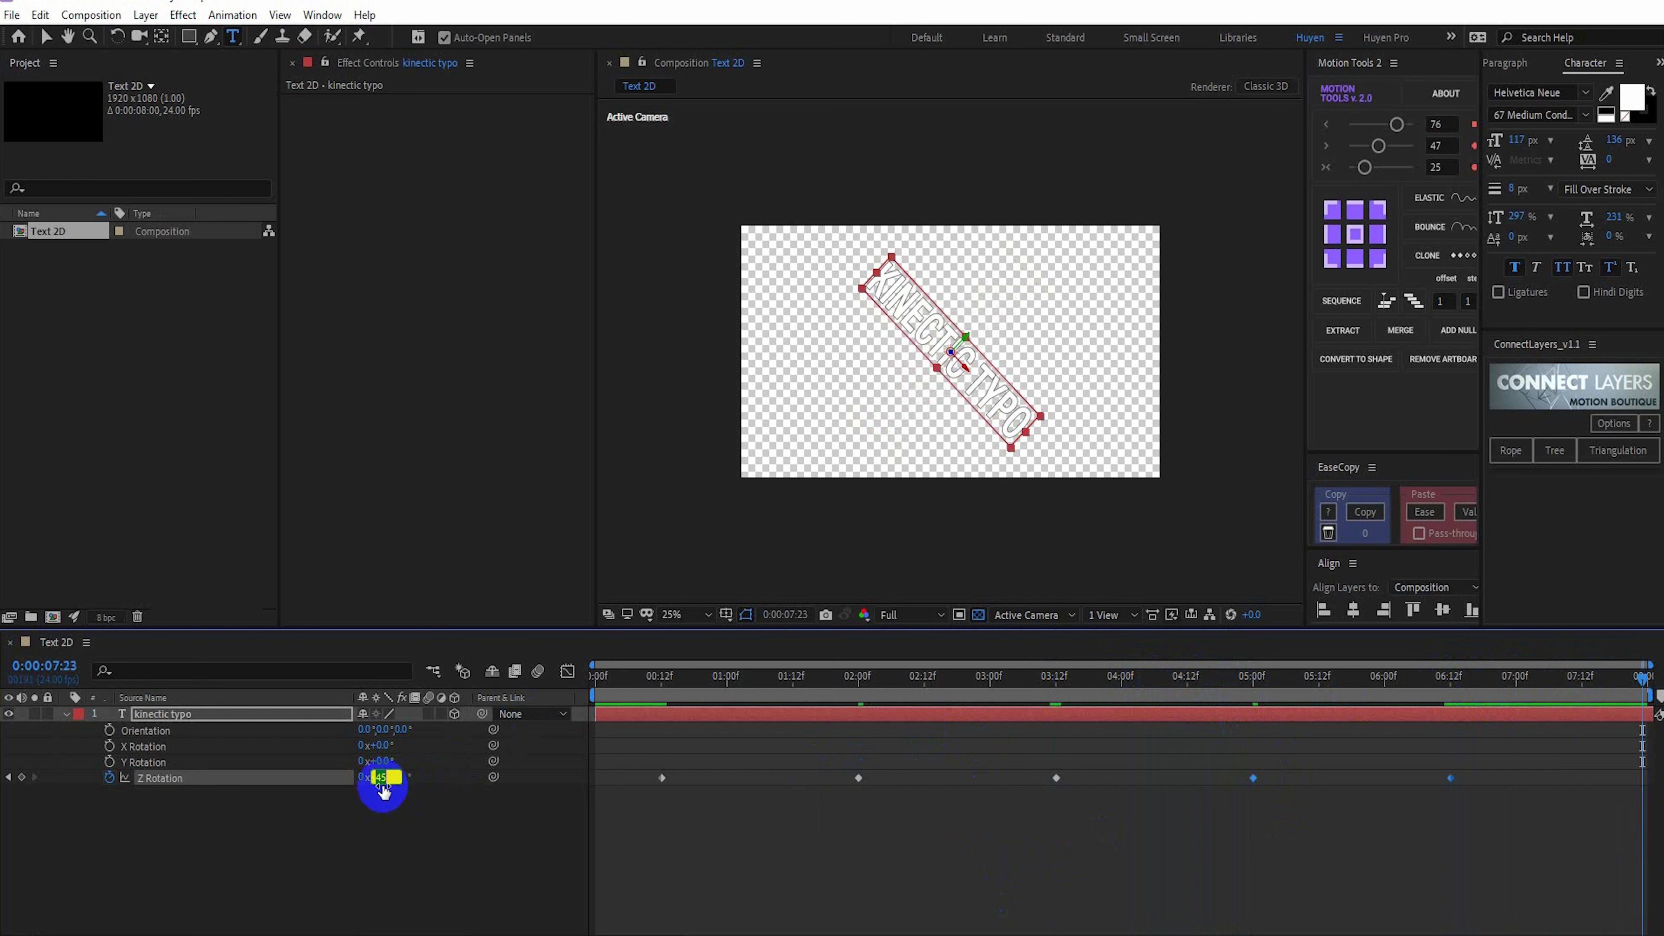
{"action": "type", "text": "0"}
{"action": "key", "text": "Return"}
Easy-ease the Z Rotation keyframes from 0:00:02:00 onward and lengthen their incoming and outgoing handles in the graph editor for stronger easing
{"action": "left_click_drag", "start_coordinate": [801, 851], "coordinate": [1652, 733]}
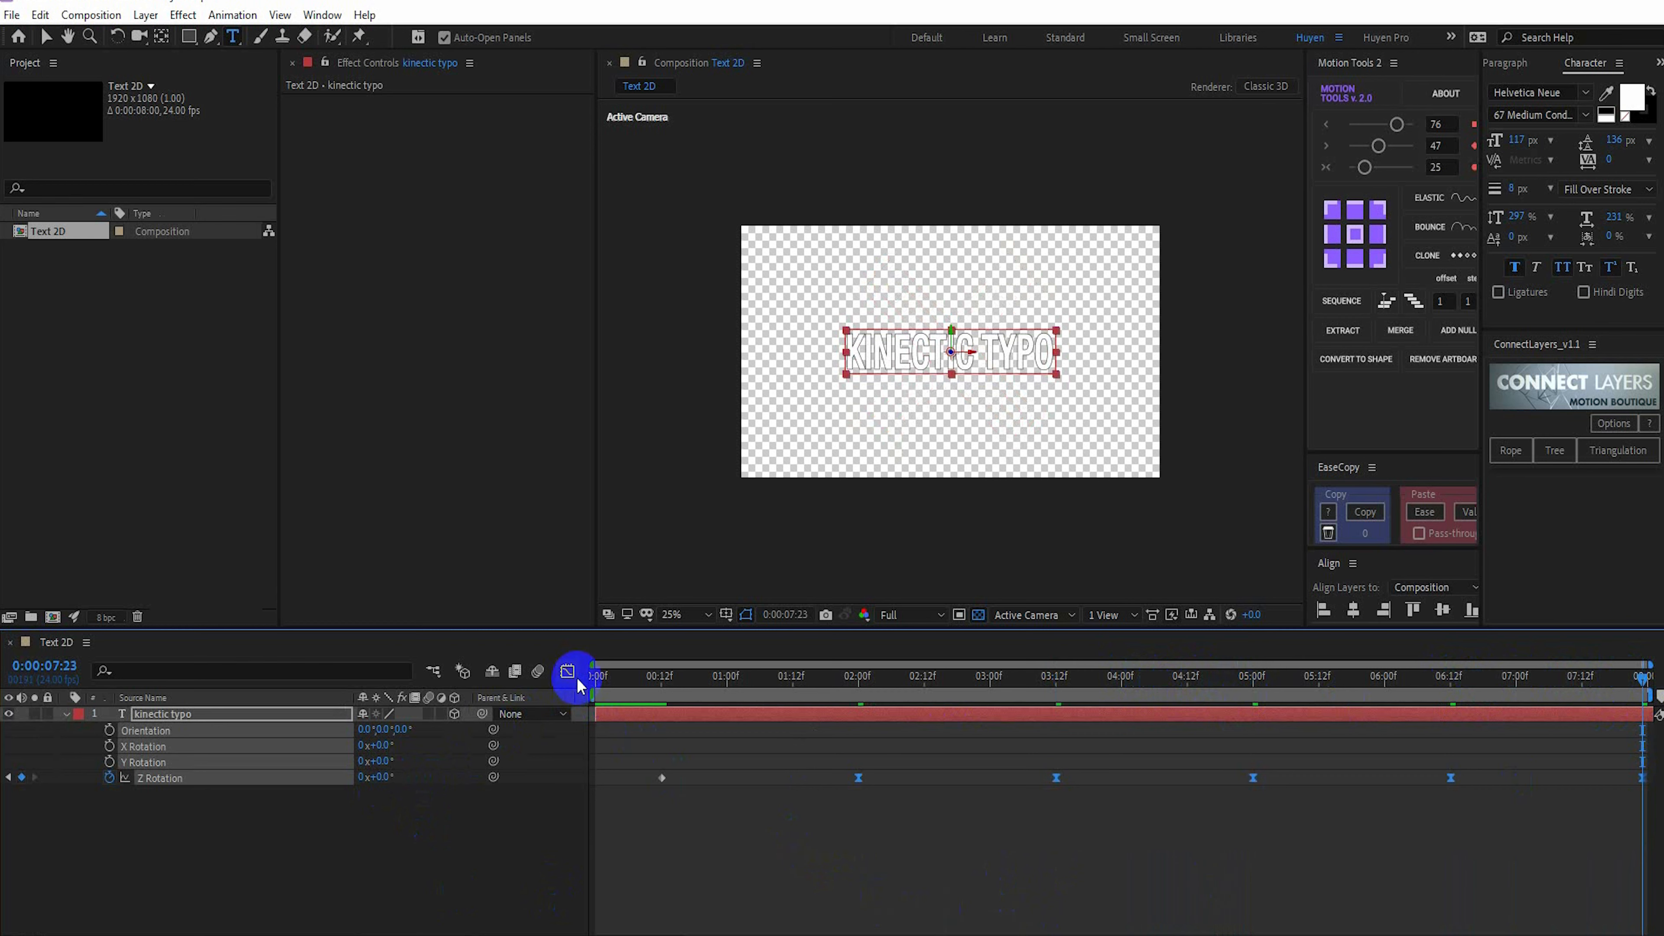
{"action": "left_click", "coordinate": [575, 680]}
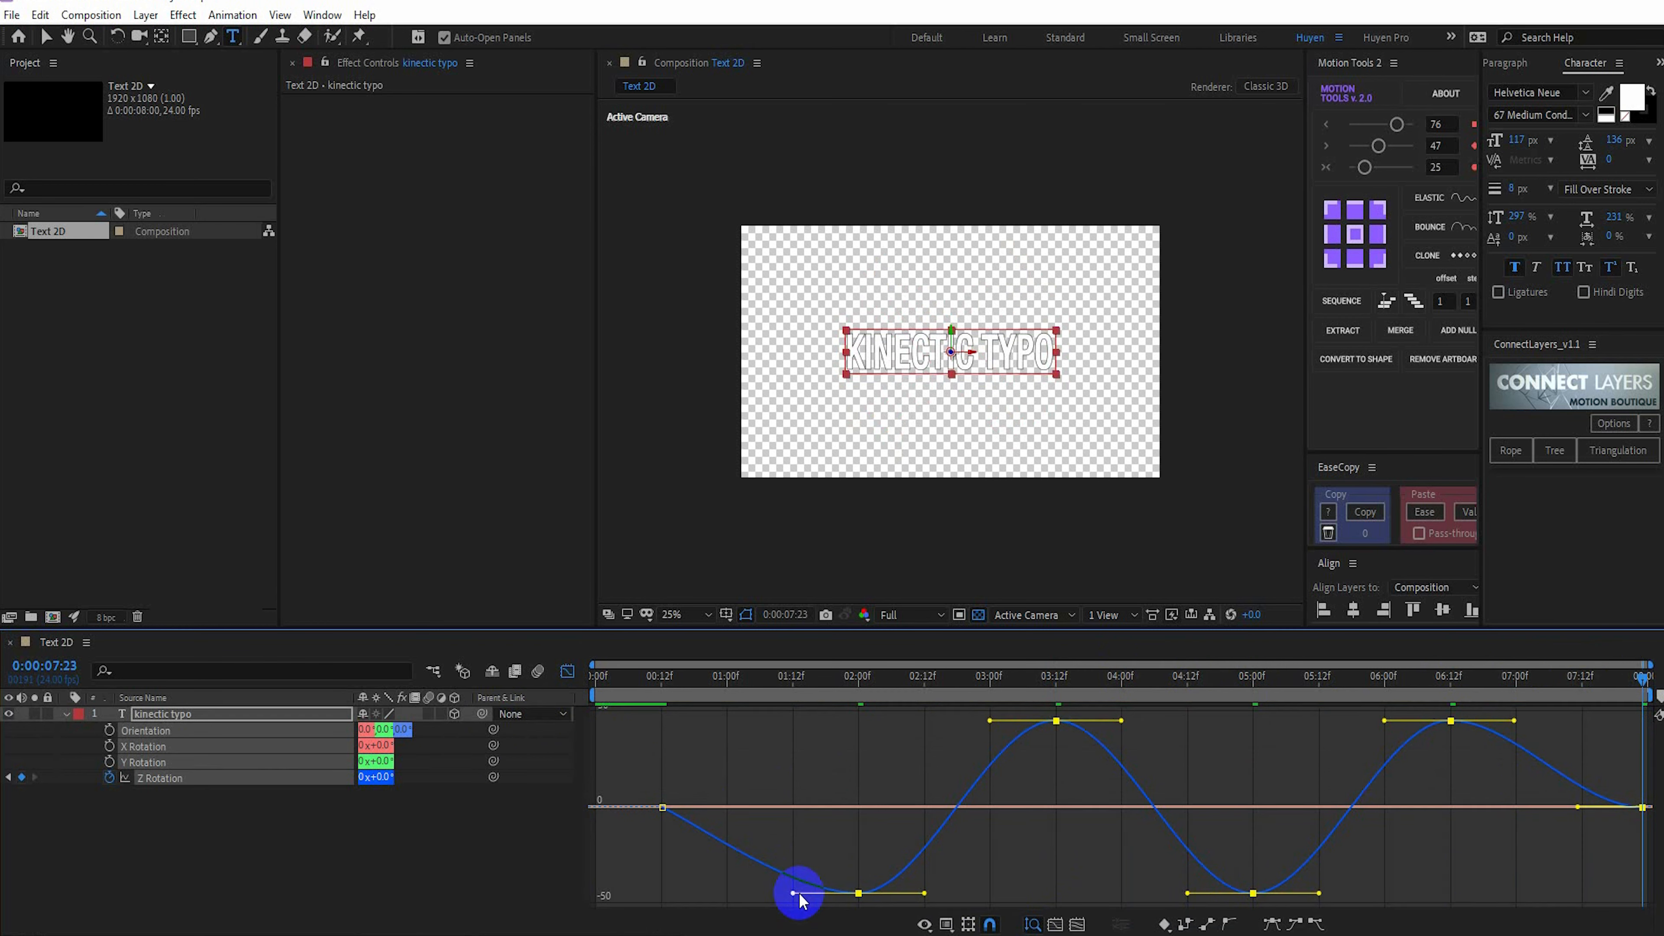
{"action": "left_click_drag", "start_coordinate": [795, 897], "coordinate": [732, 903]}
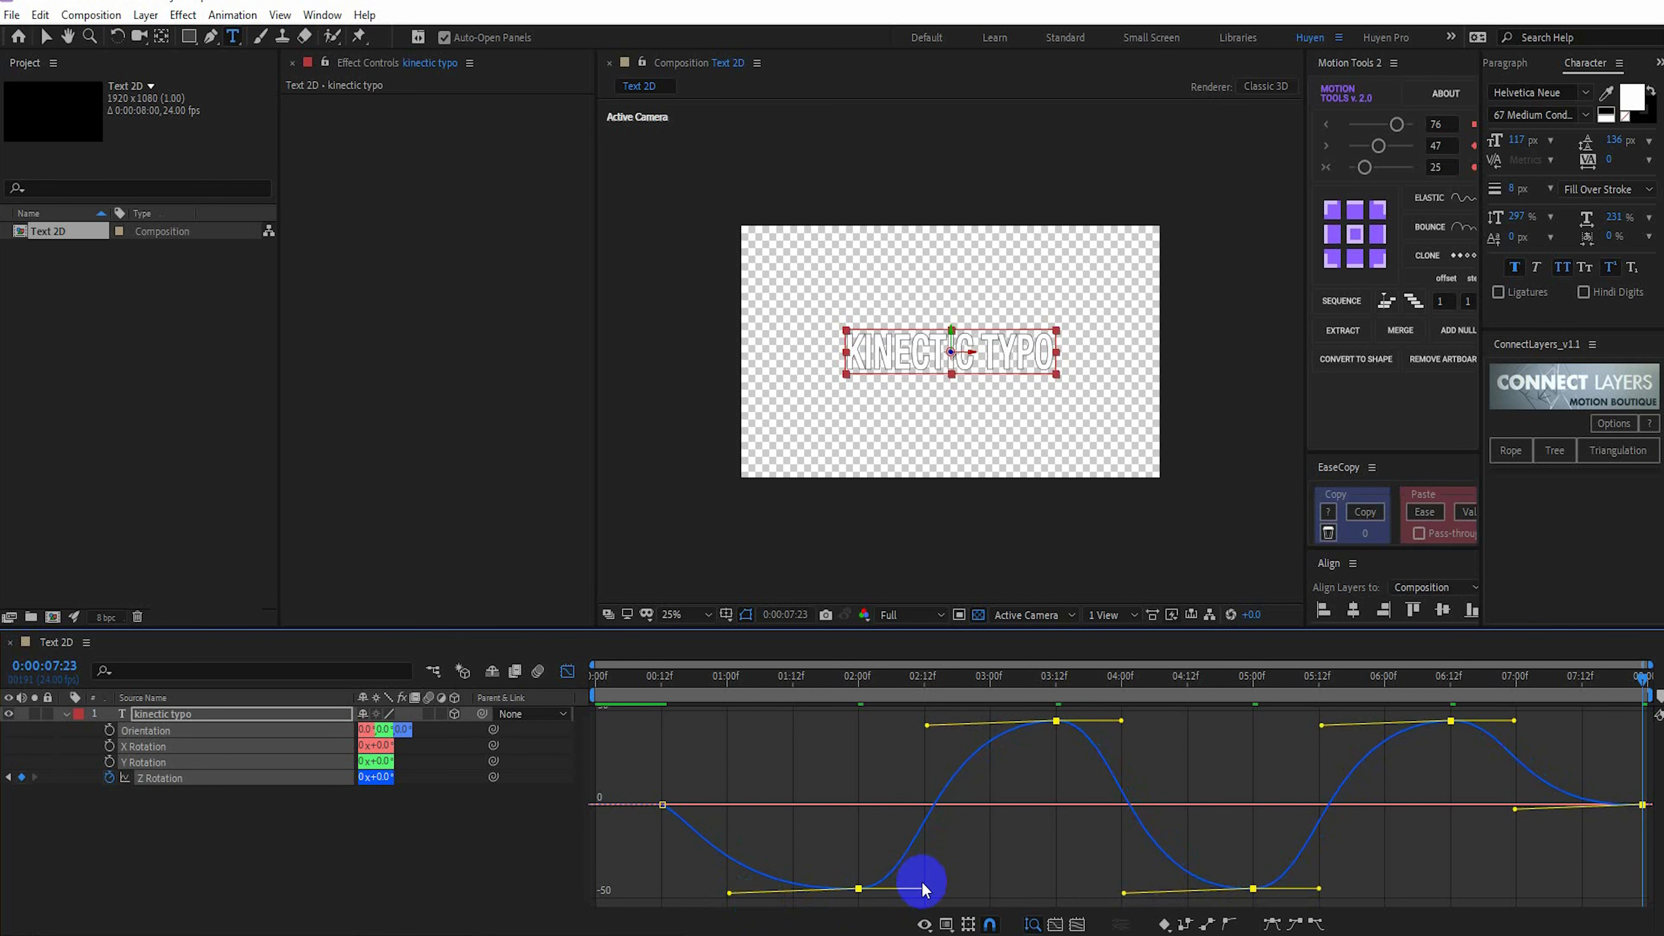
{"action": "left_click_drag", "start_coordinate": [924, 890], "coordinate": [987, 887]}
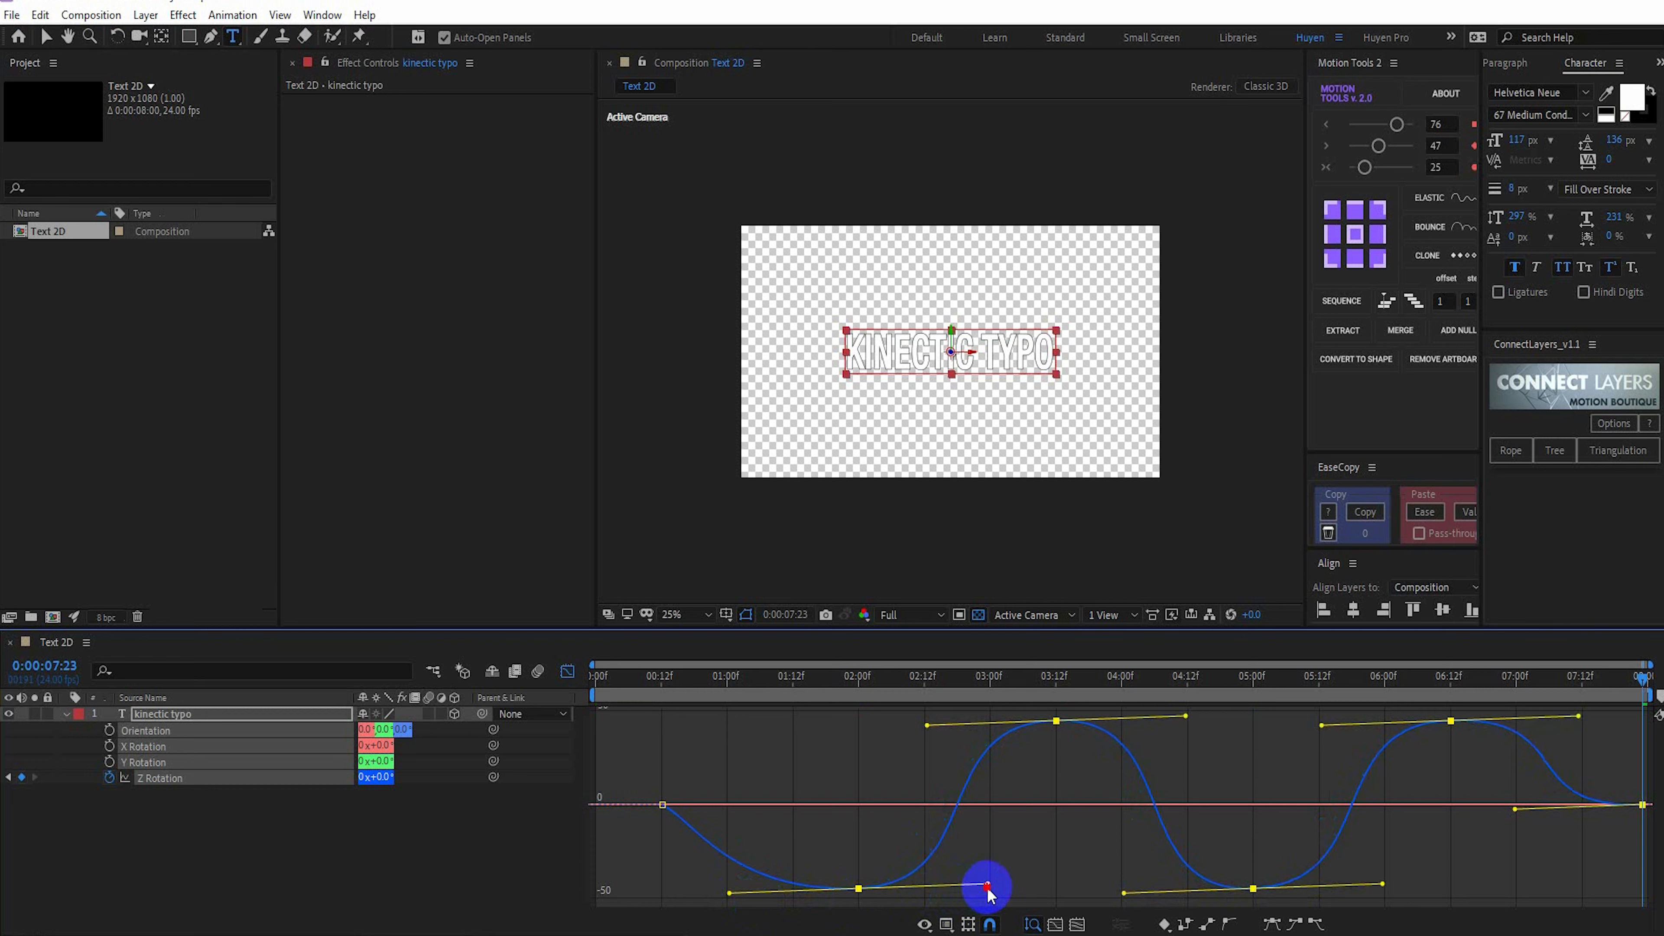
{"action": "left_click", "coordinate": [999, 893]}
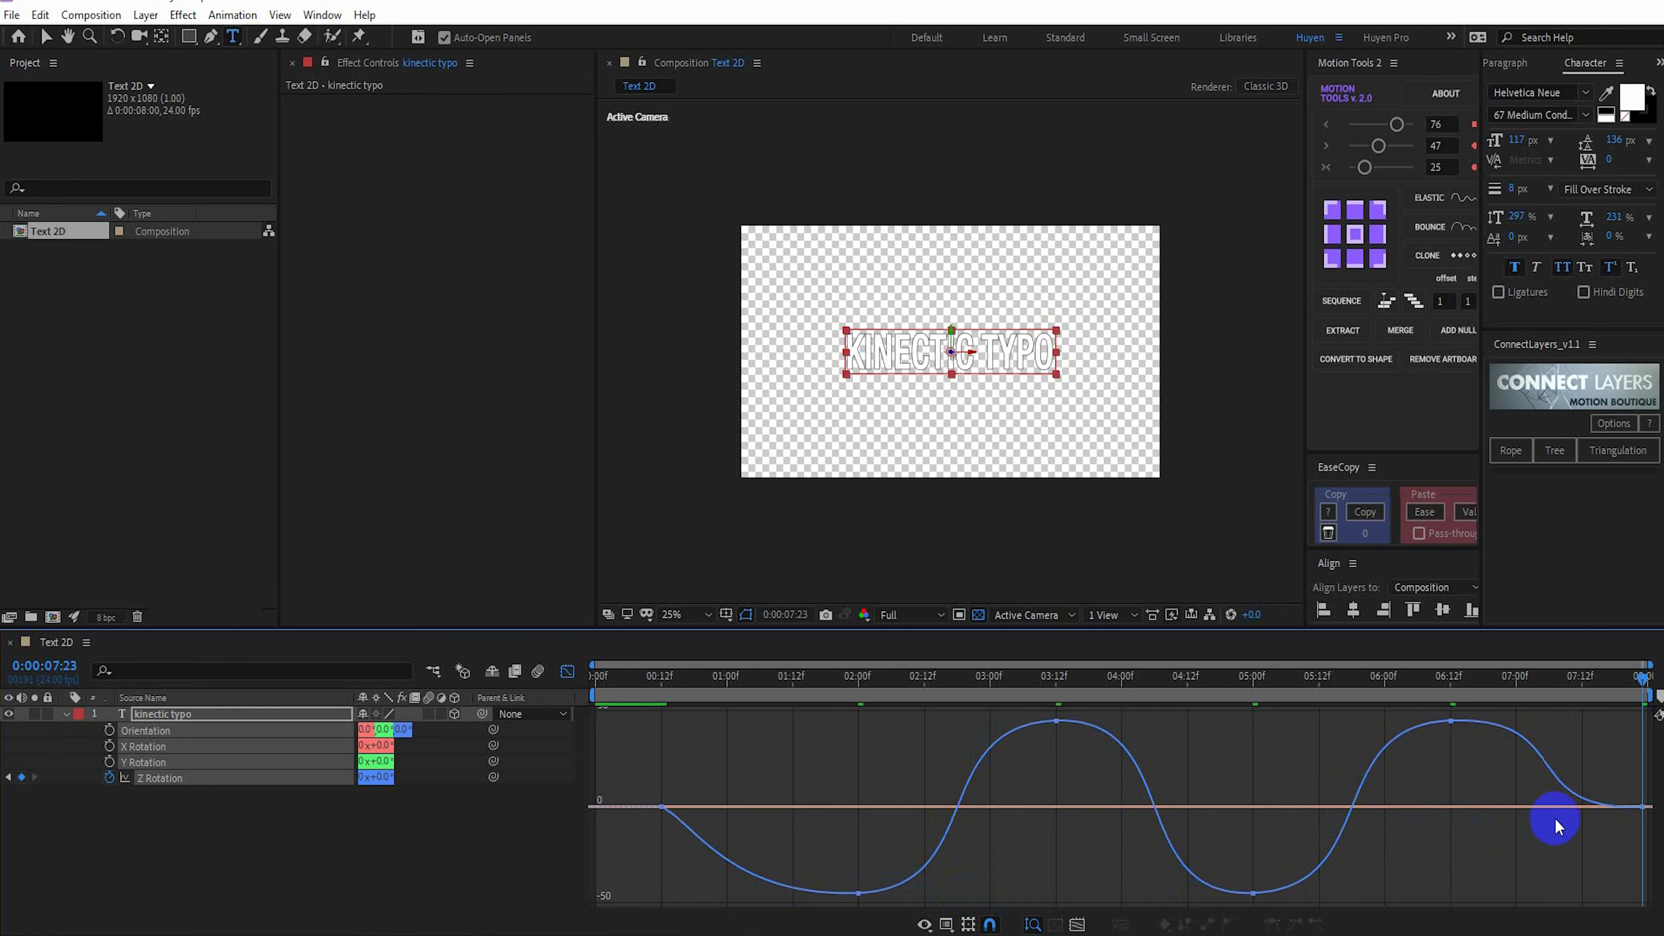
Extend the incoming handle of the last Z Rotation keyframe slightly and return to the keyframe timeline
{"action": "left_click", "coordinate": [1641, 808]}
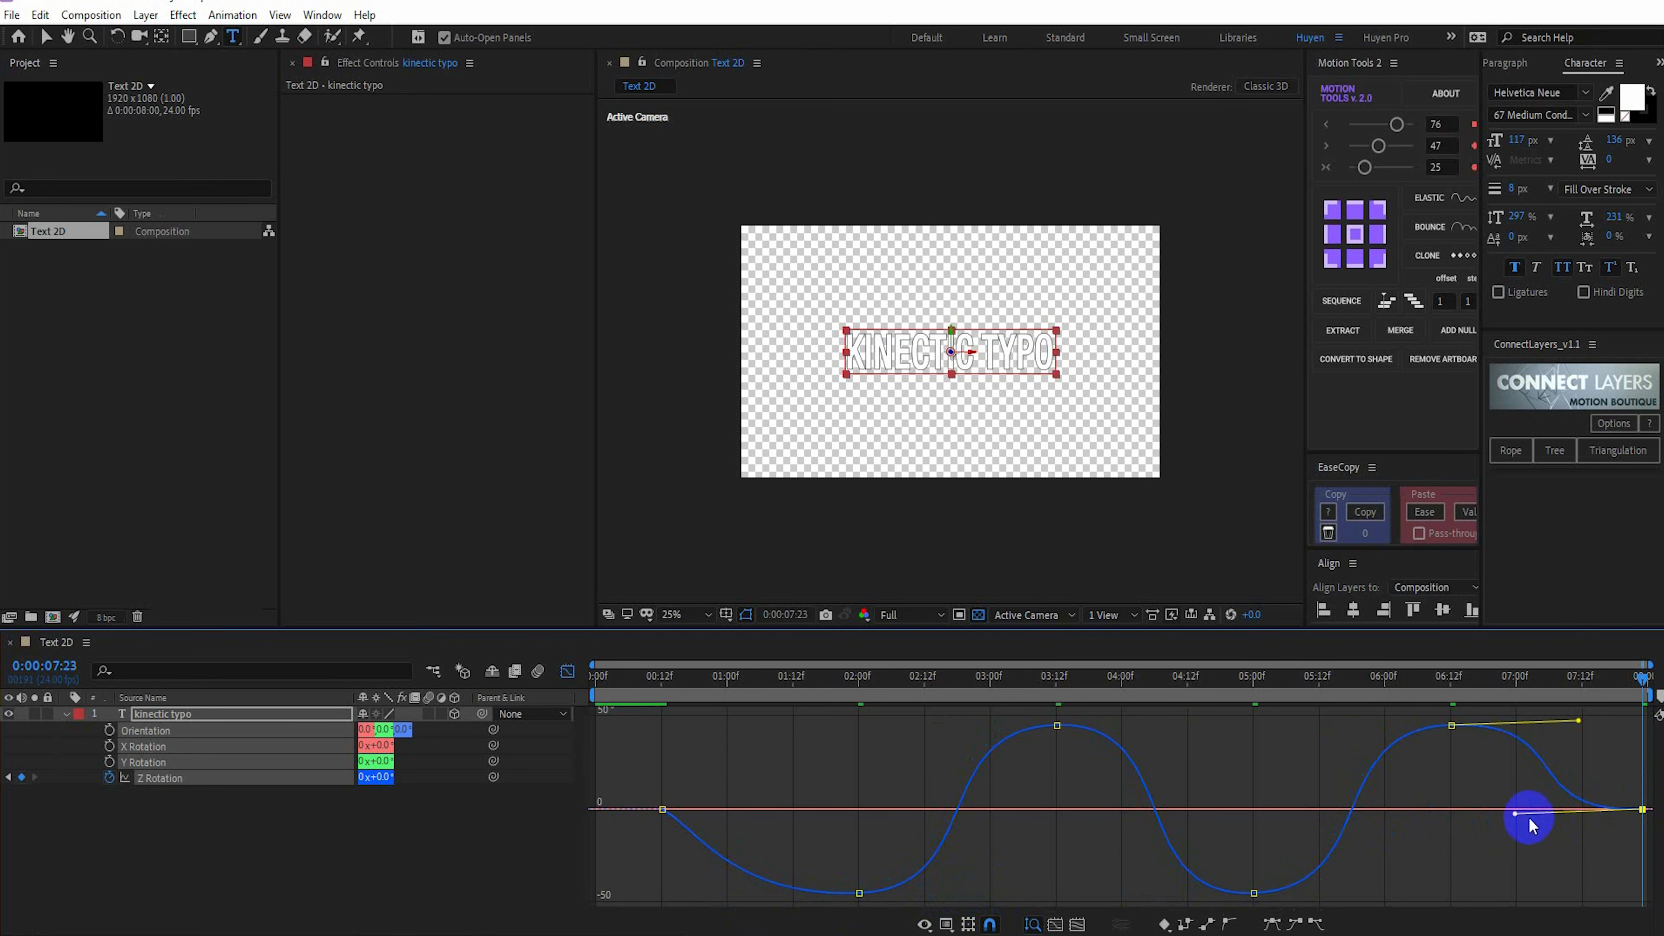
{"action": "left_click_drag", "start_coordinate": [1515, 815], "coordinate": [1502, 823]}
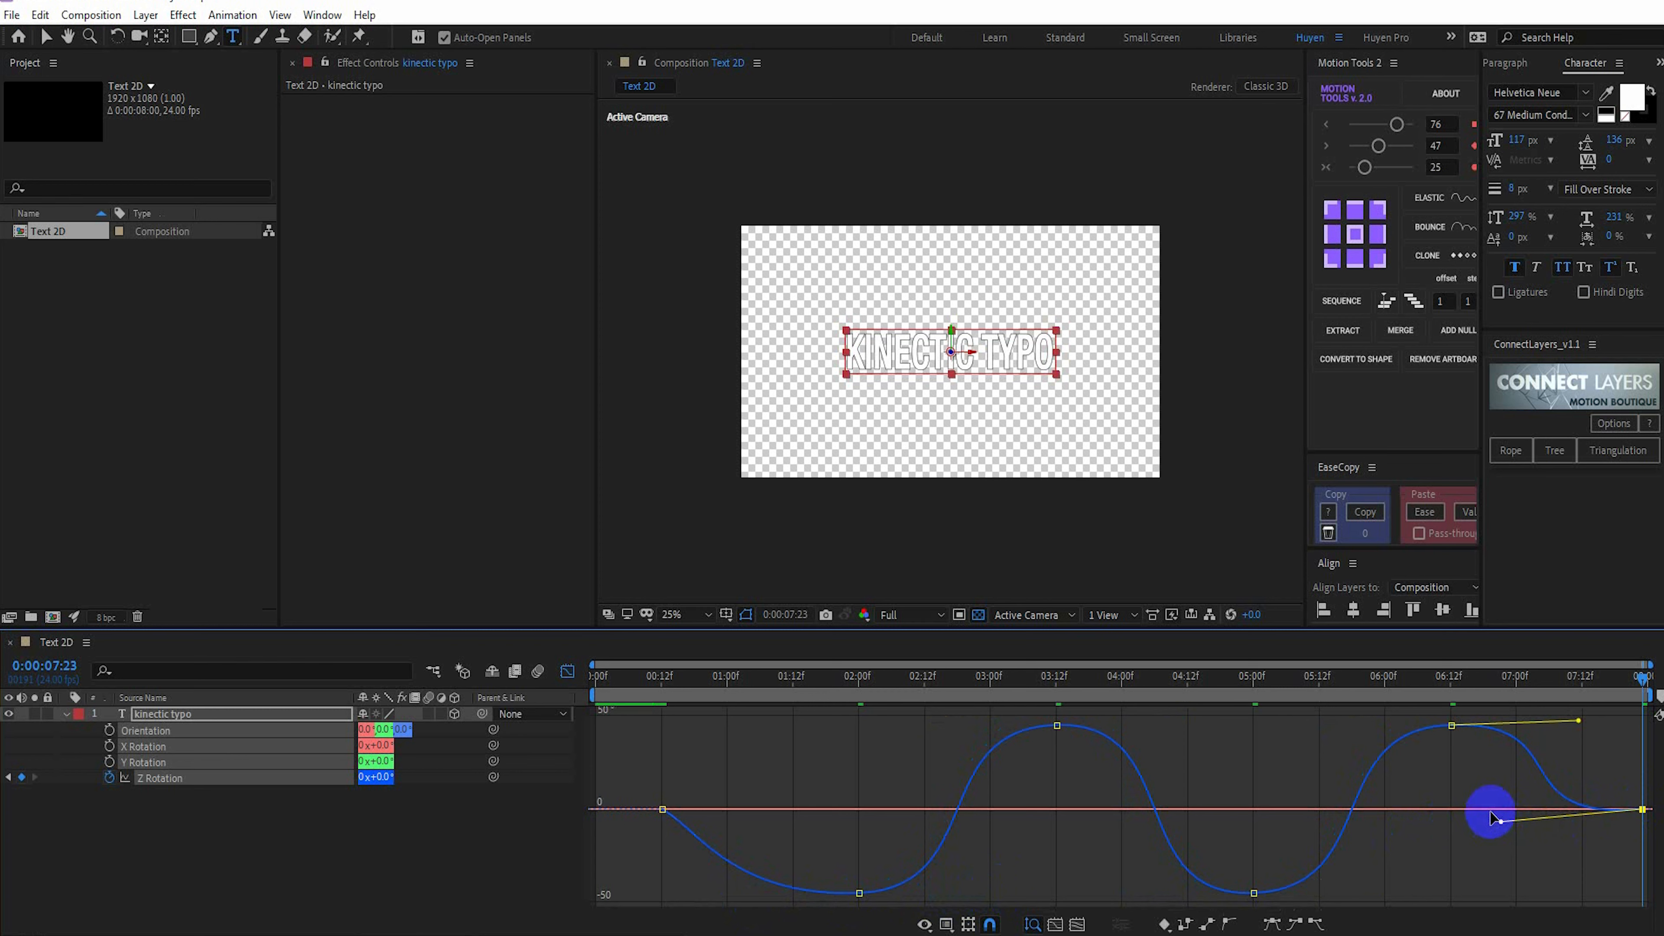
{"action": "left_click", "coordinate": [566, 671]}
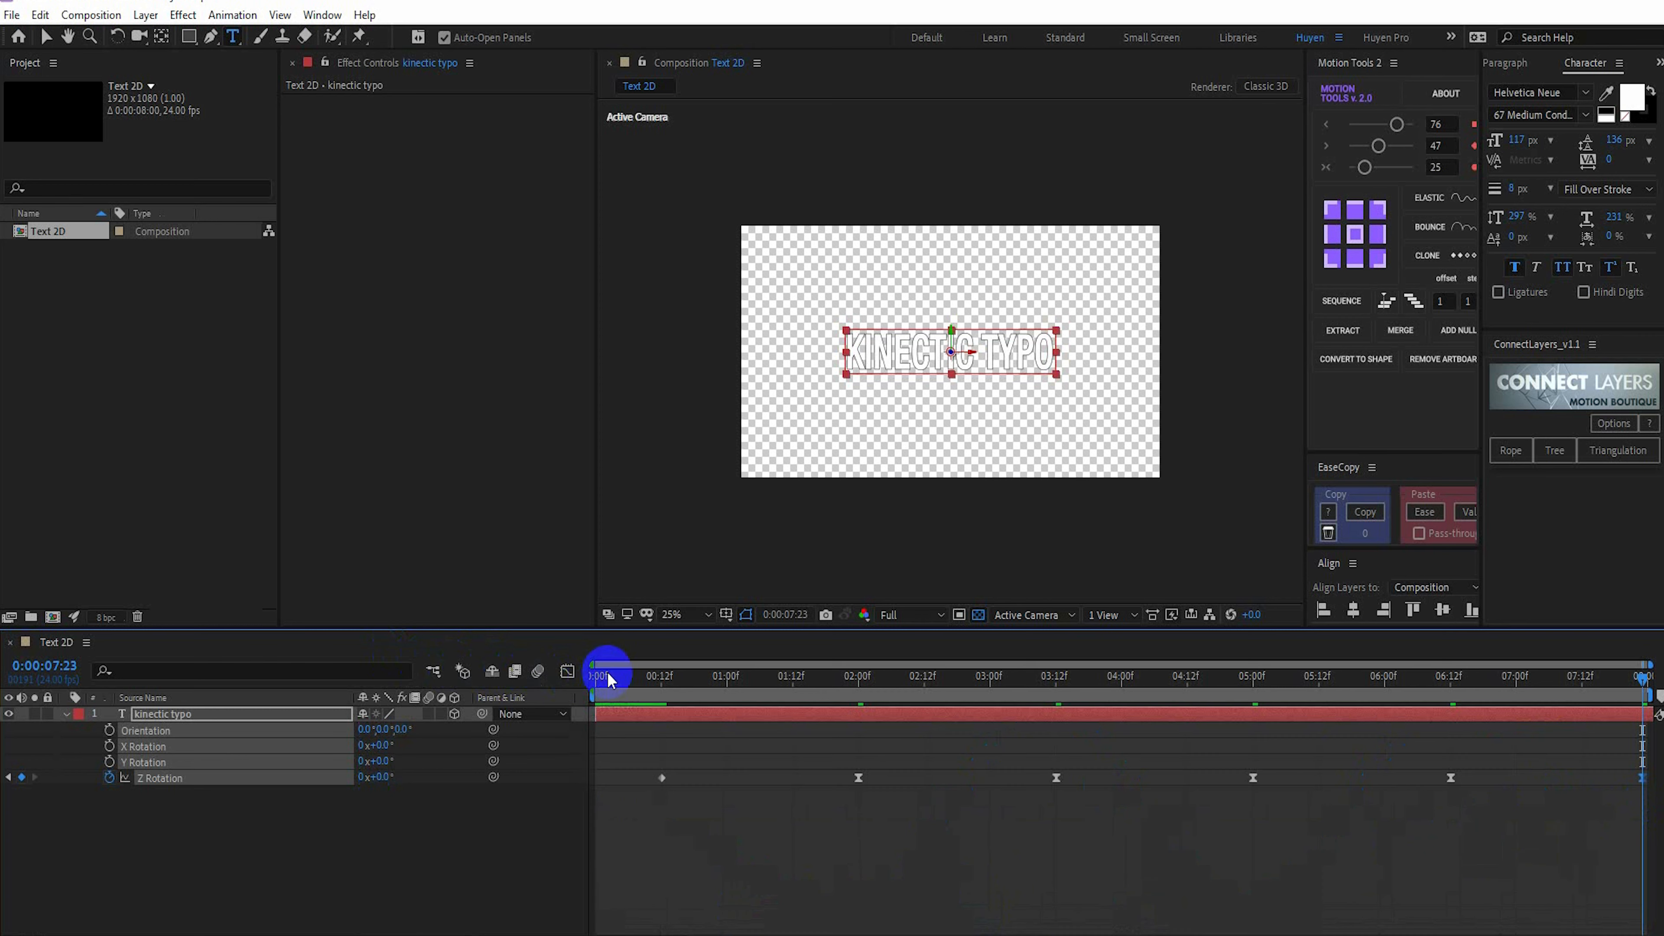
Preview the rotating text animation and turn off the transparency grid to show the black background
{"action": "key", "text": "space"}
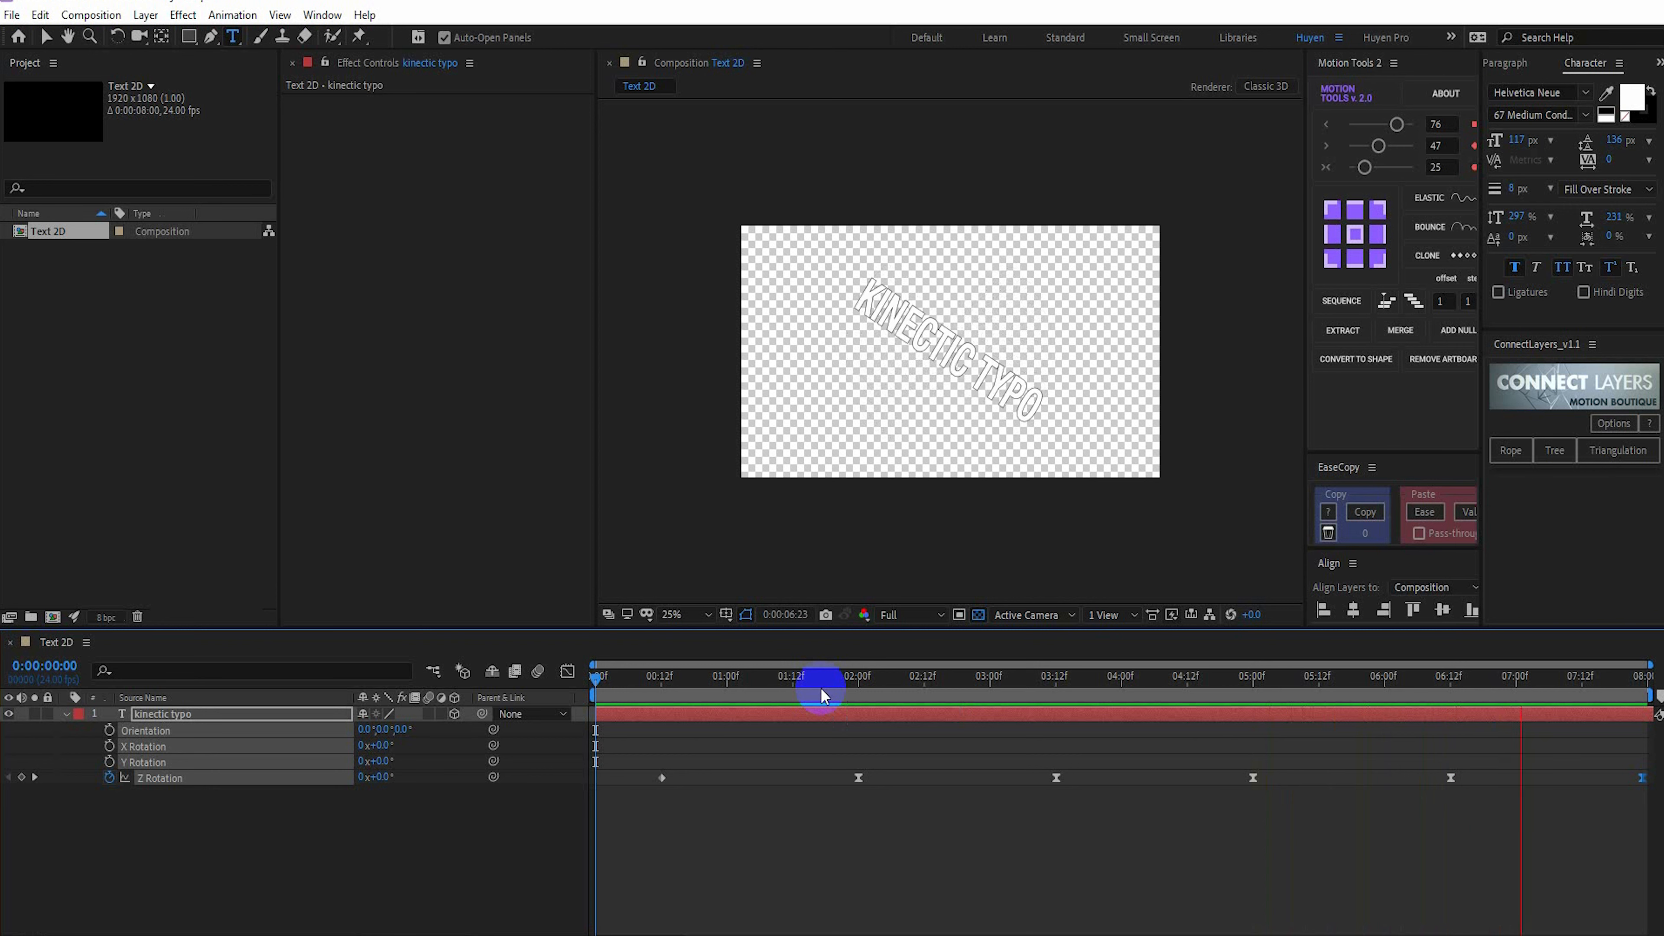
{"action": "left_click", "coordinate": [297, 833]}
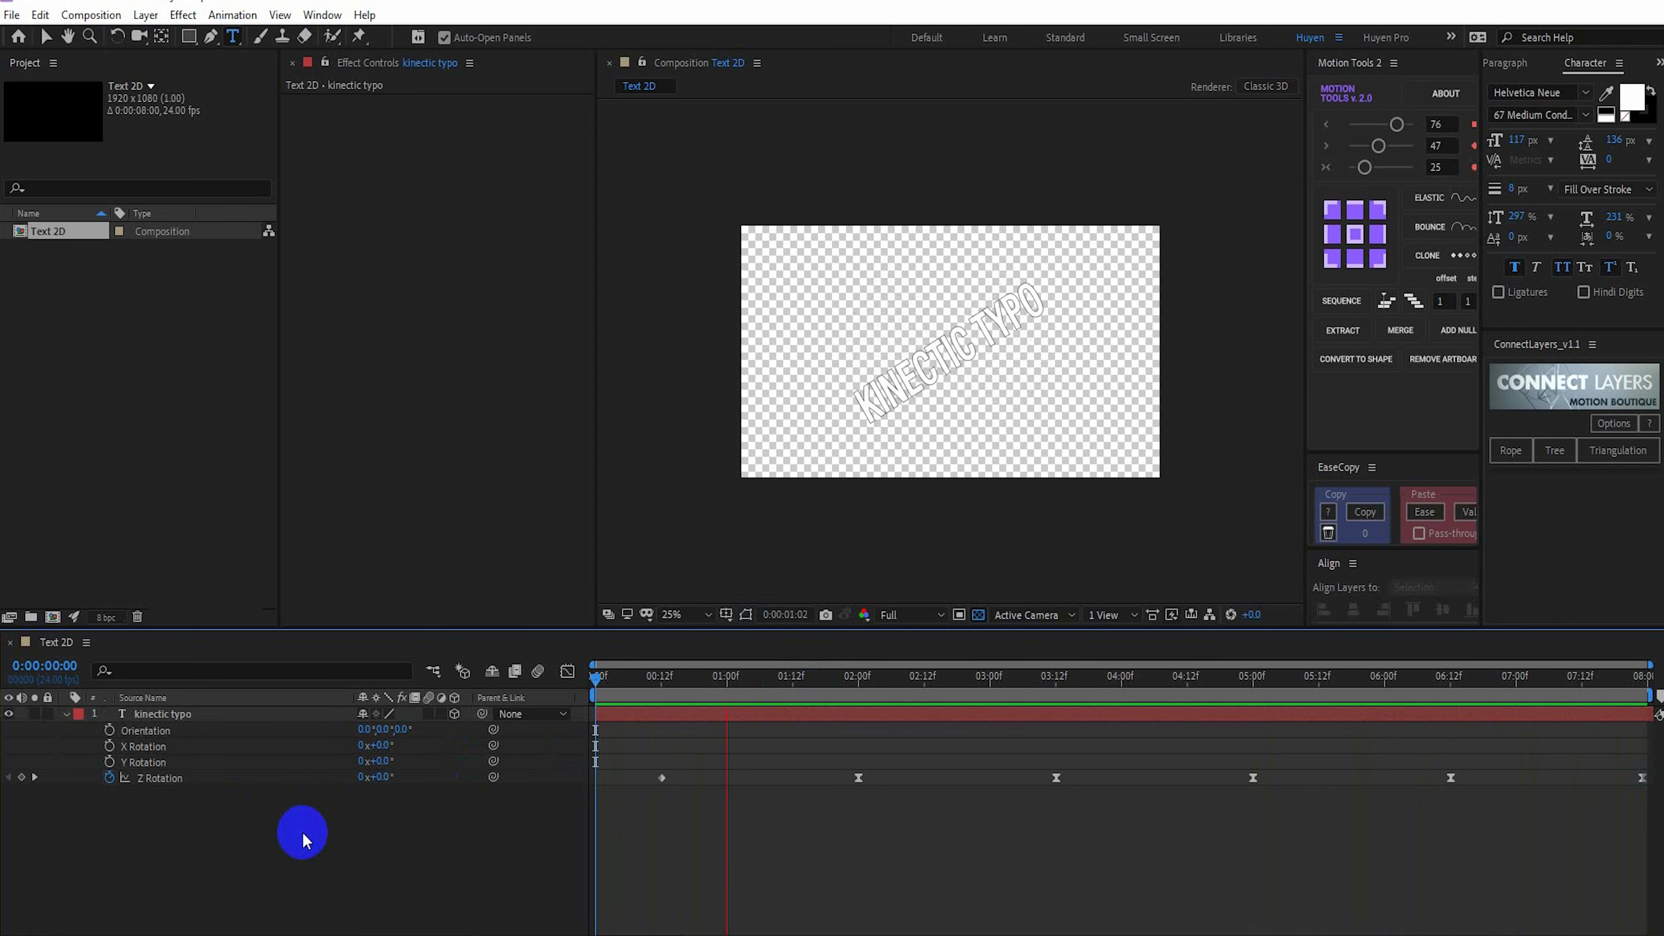
{"action": "left_click", "coordinate": [979, 615]}
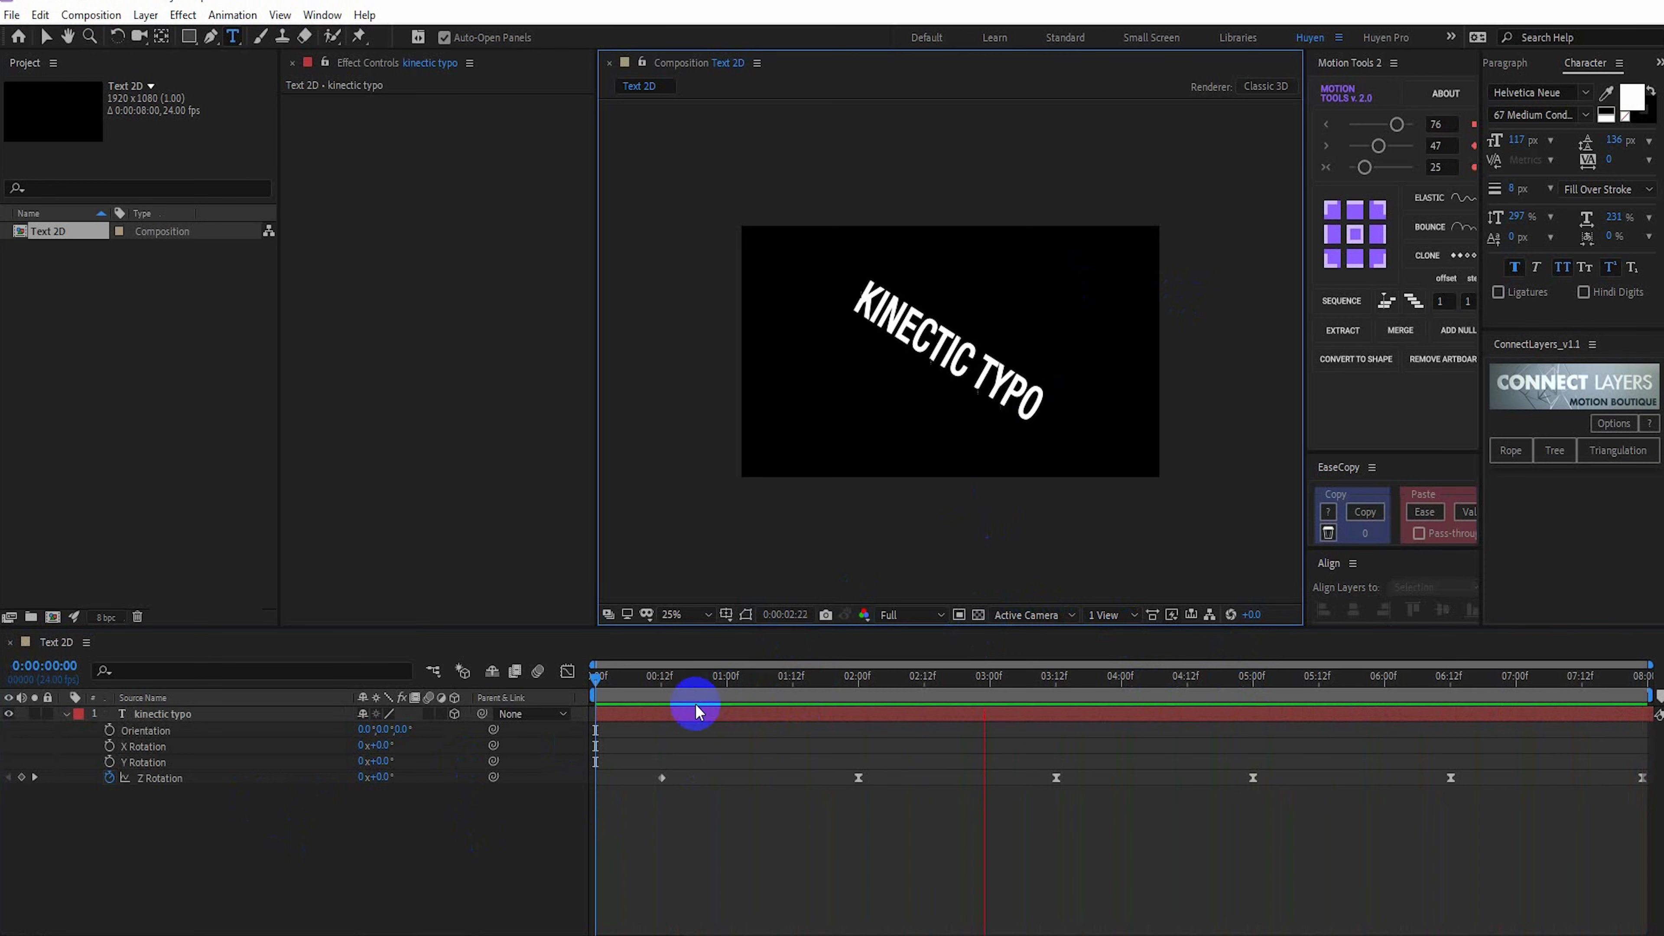
{"action": "key", "text": "space"}
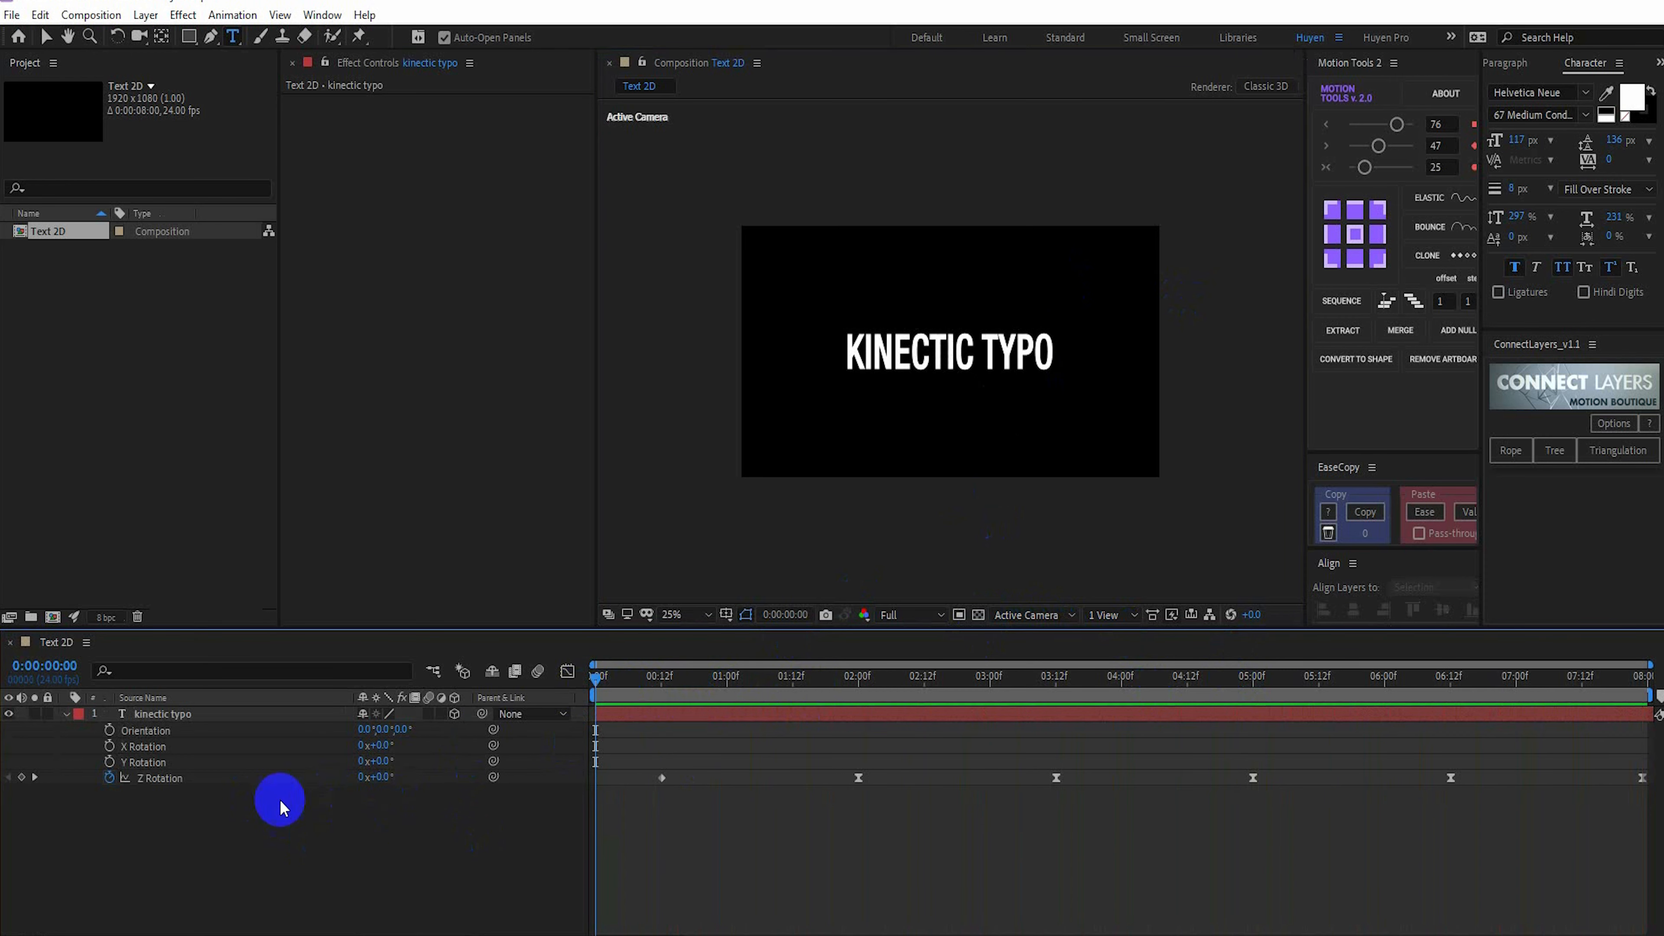
Create an 8-second 1920 x 1080 px composition named Text 3D at 24 frames per second and place Text 2D in it
{"action": "left_click", "coordinate": [53, 617]}
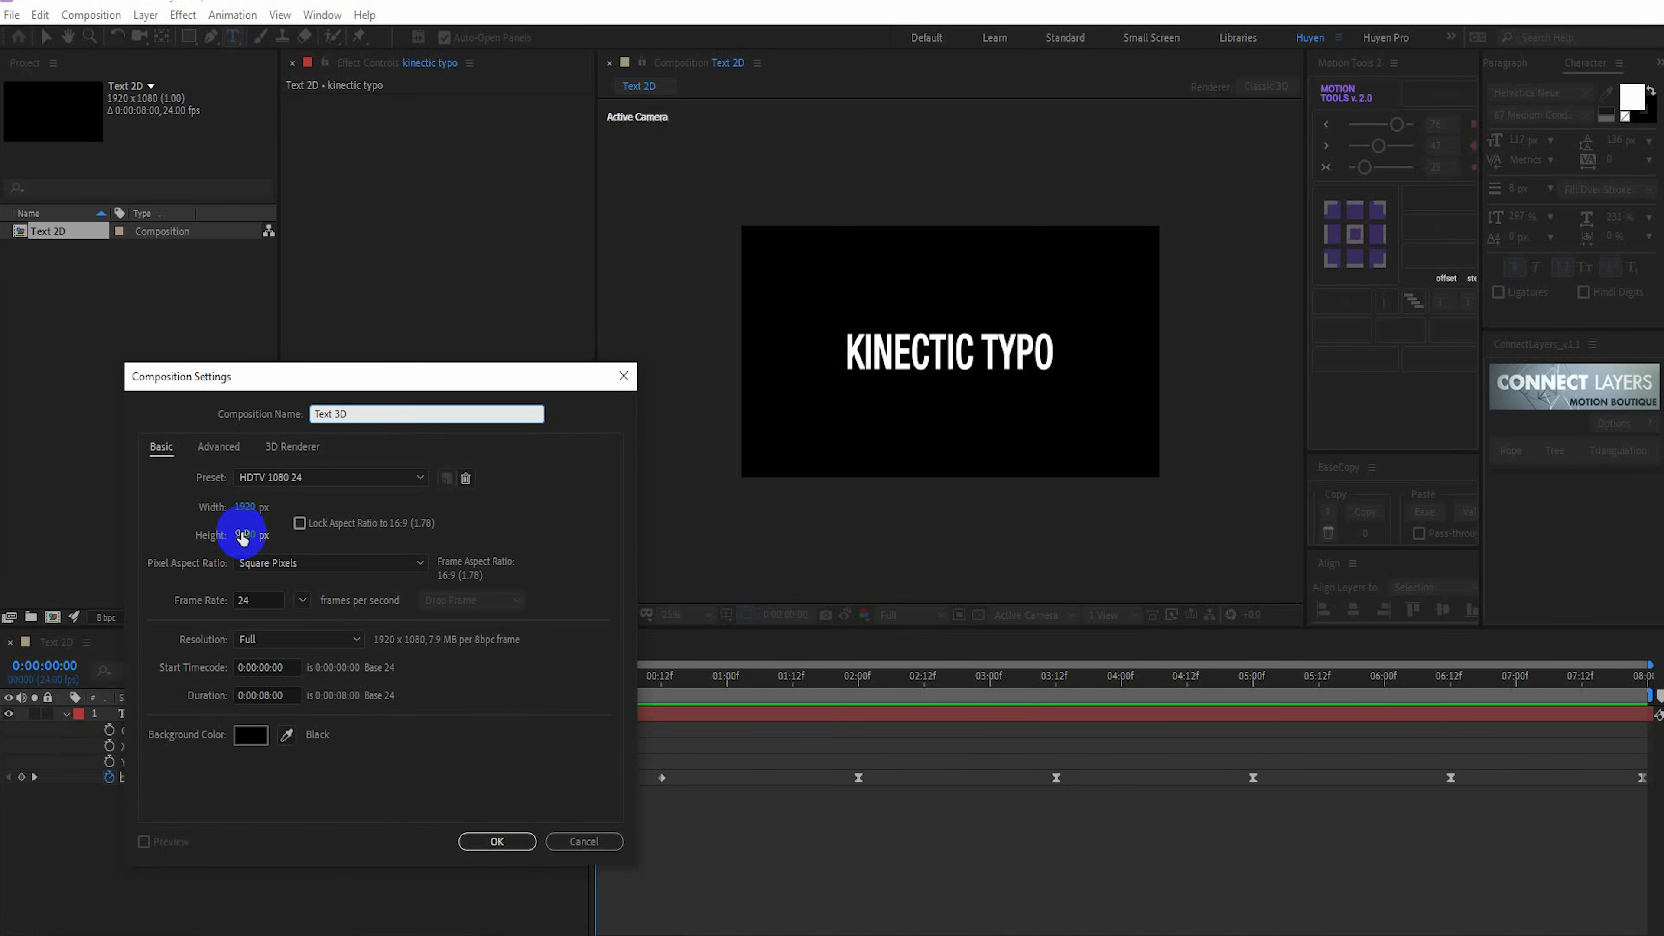
{"action": "left_click", "coordinate": [497, 842]}
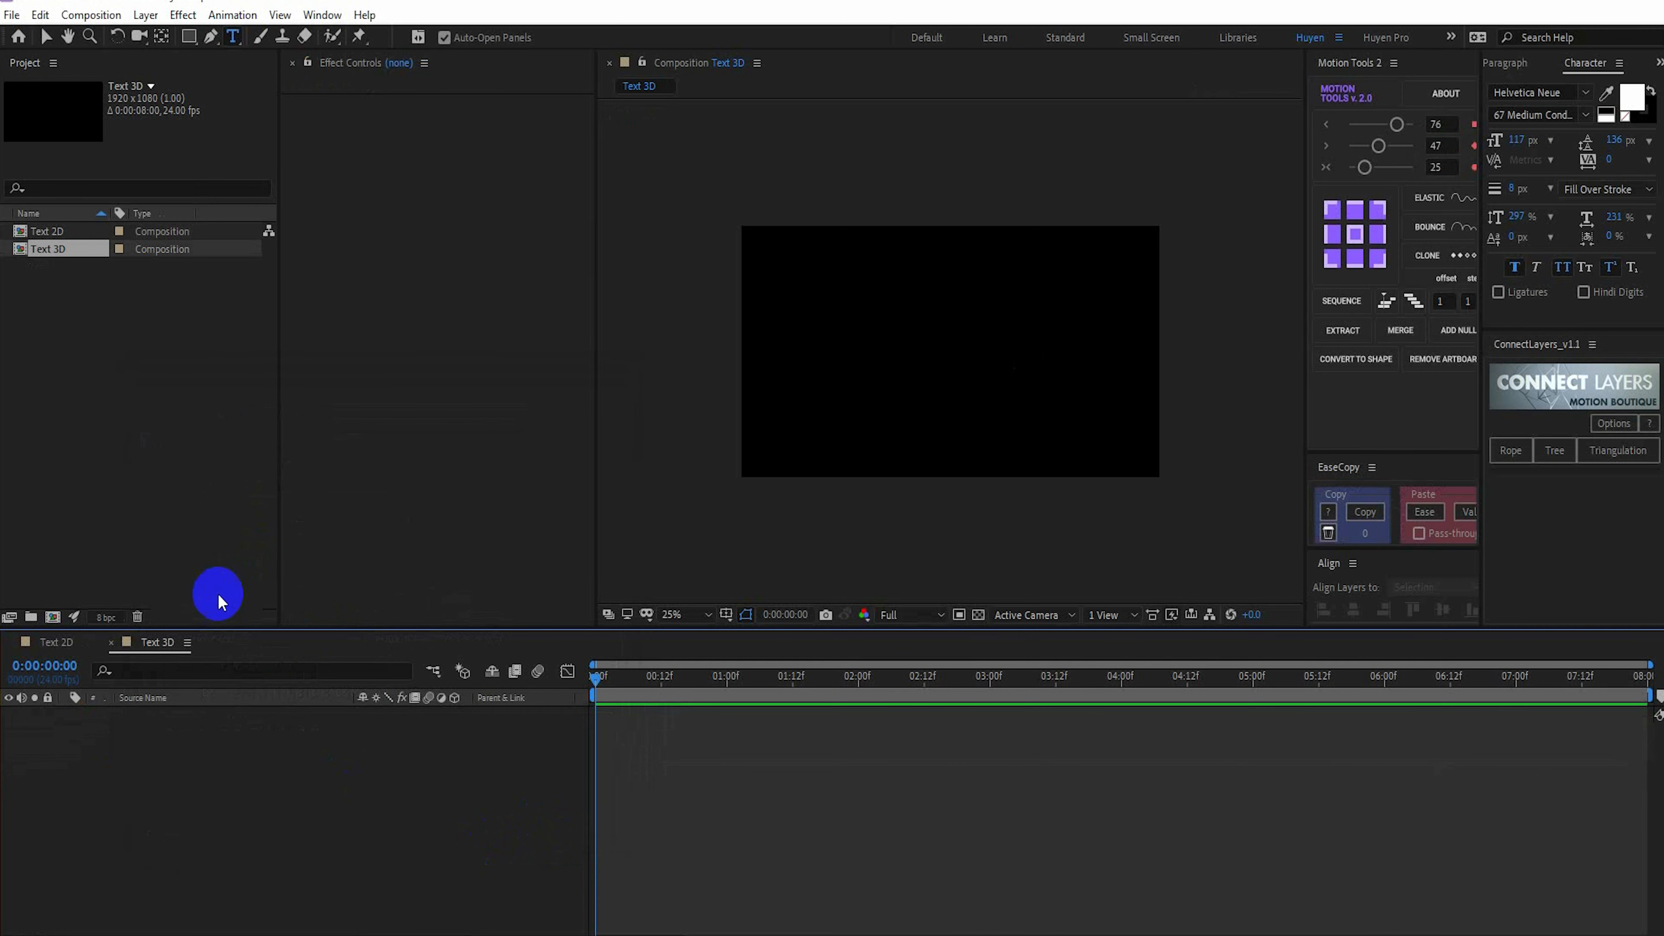
{"action": "left_click", "coordinate": [49, 231]}
{"action": "left_click_drag", "start_coordinate": [46, 234], "coordinate": [157, 783]}
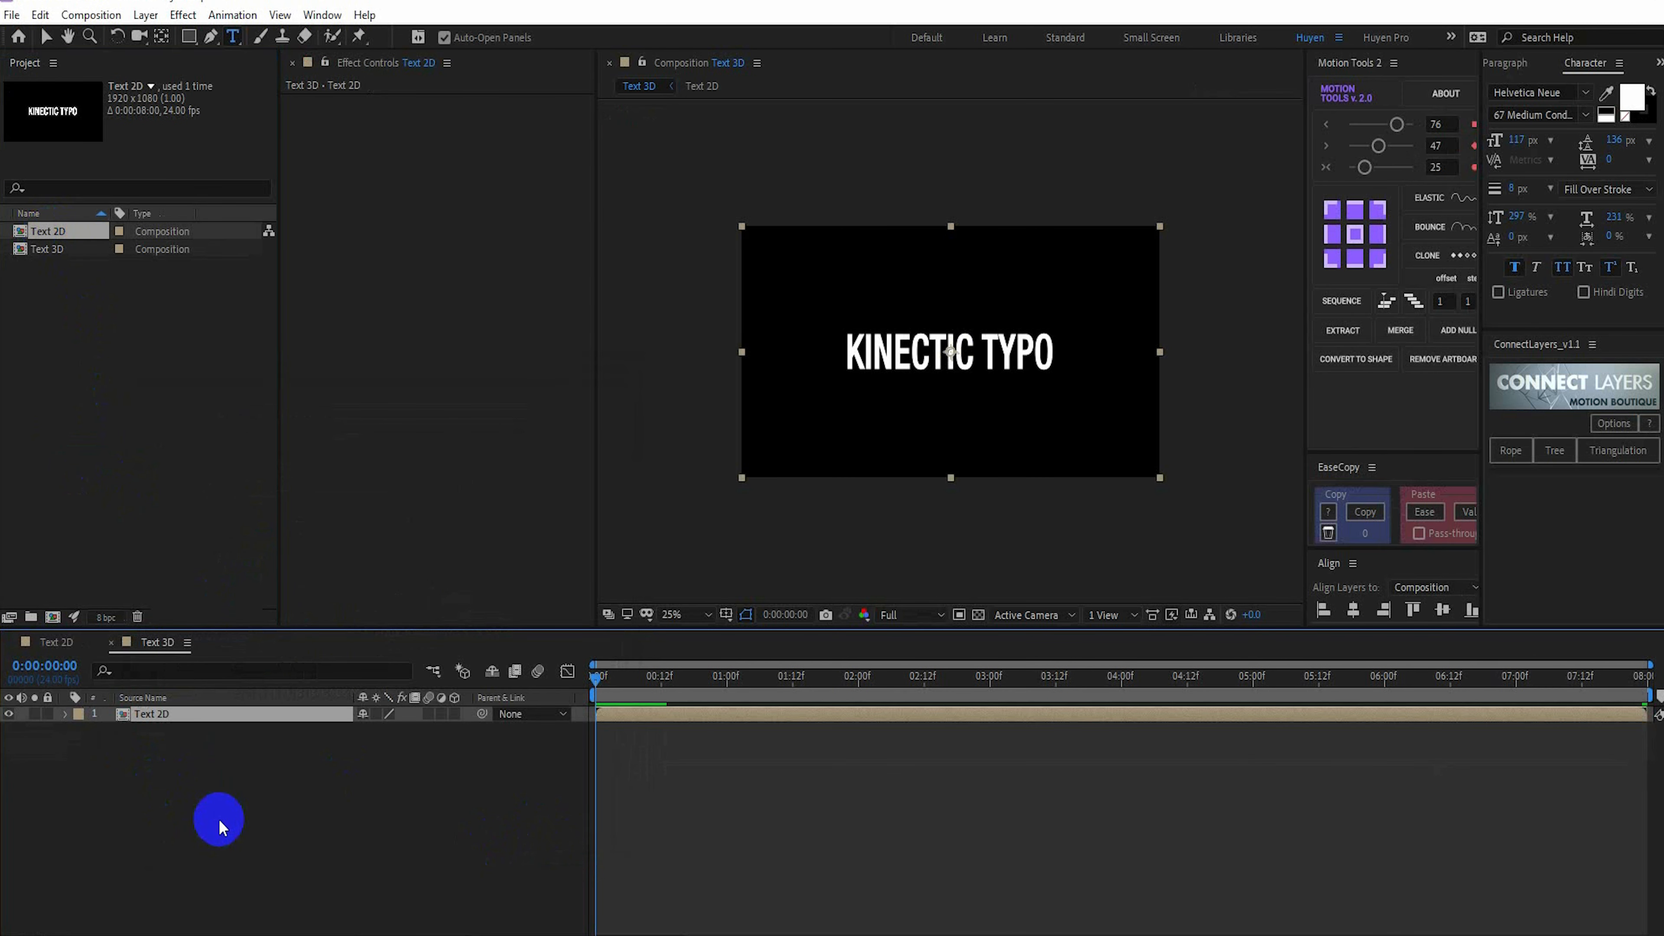
Add a two-node camera with the 50mm preset to the Text 3D composition and make the Text 2D layer 3D
{"action": "right_click", "coordinate": [305, 845]}
{"action": "mouse_move", "coordinate": [384, 641]}
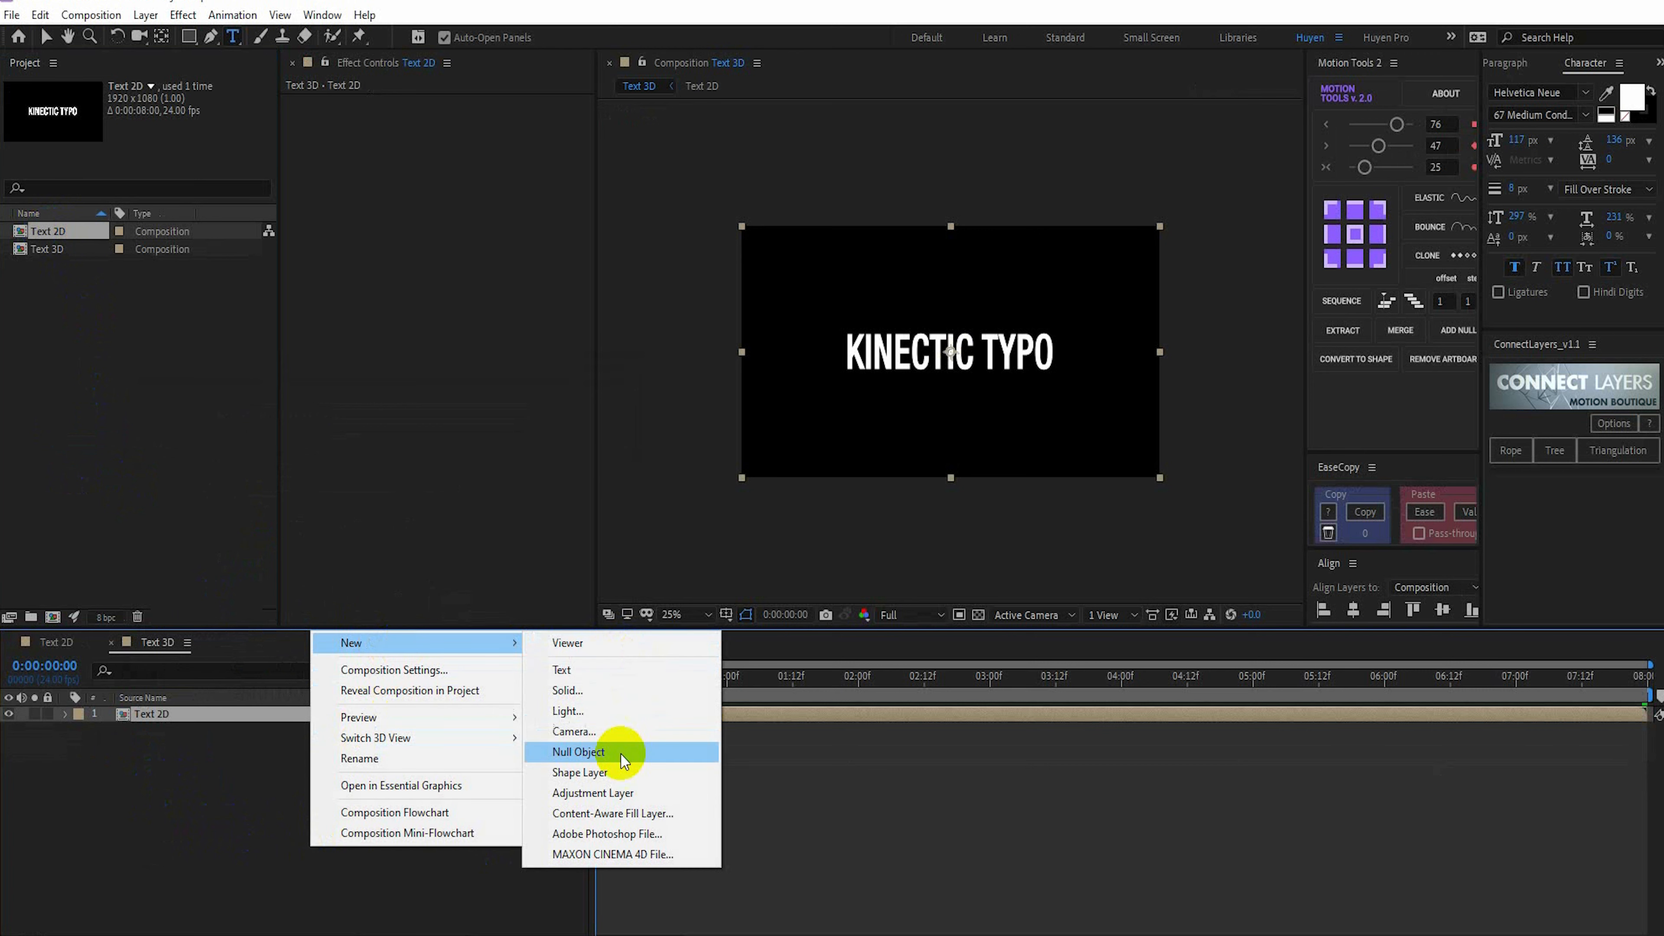
{"action": "left_click", "coordinate": [589, 730]}
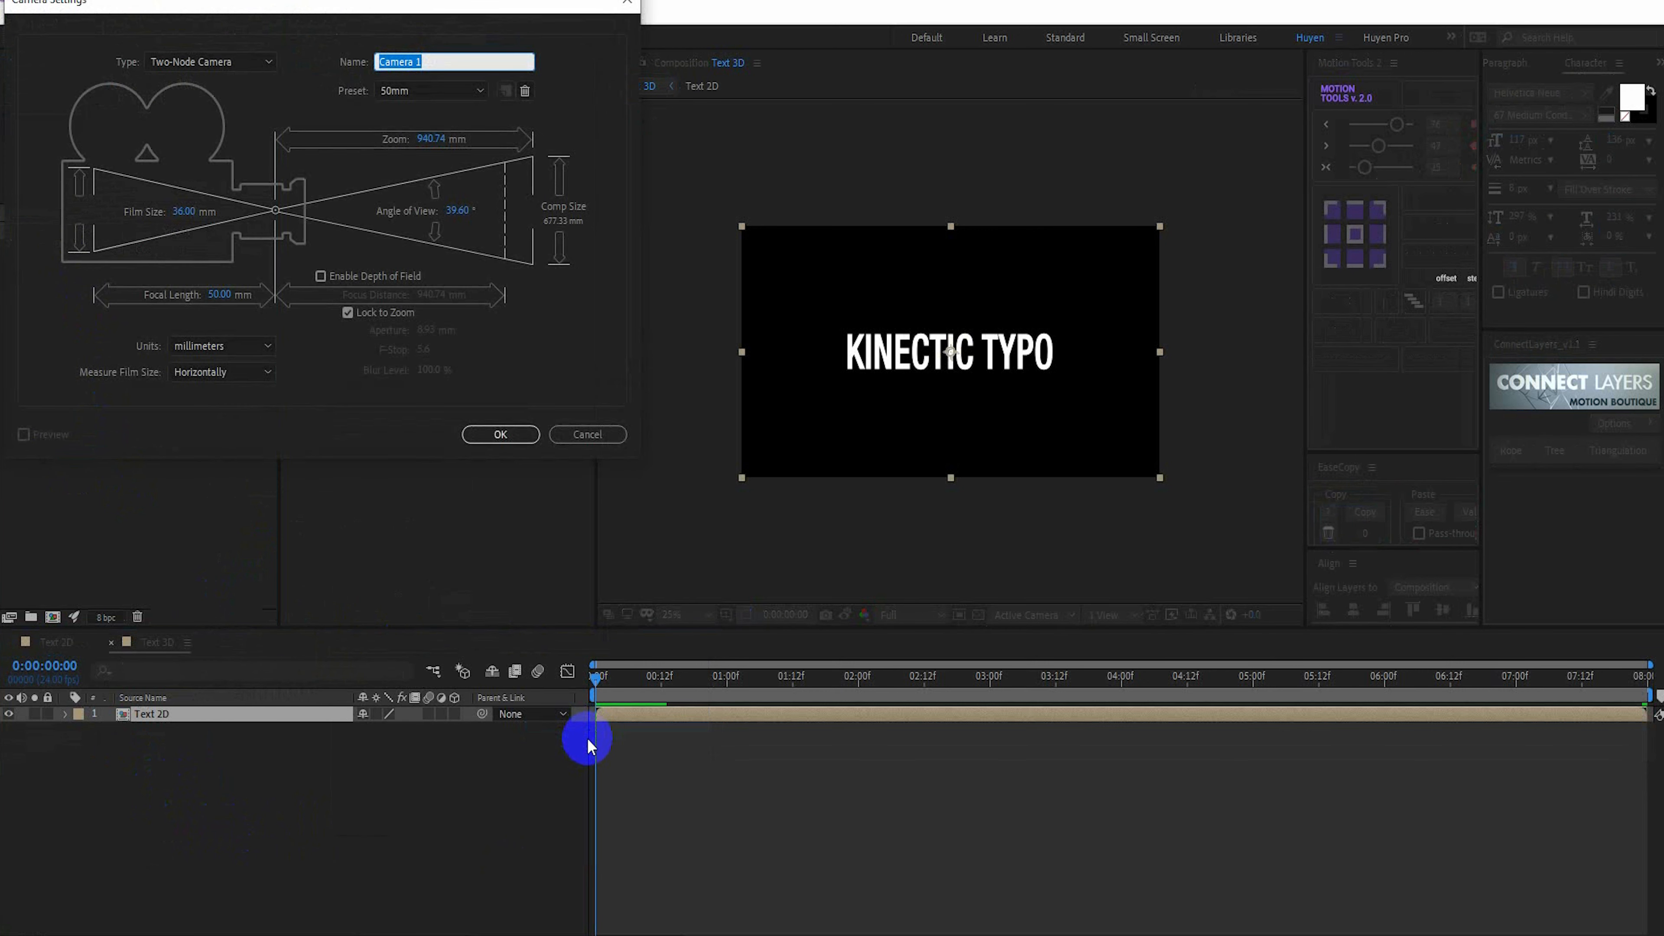
{"action": "left_click", "coordinate": [197, 61]}
{"action": "left_click", "coordinate": [203, 102]}
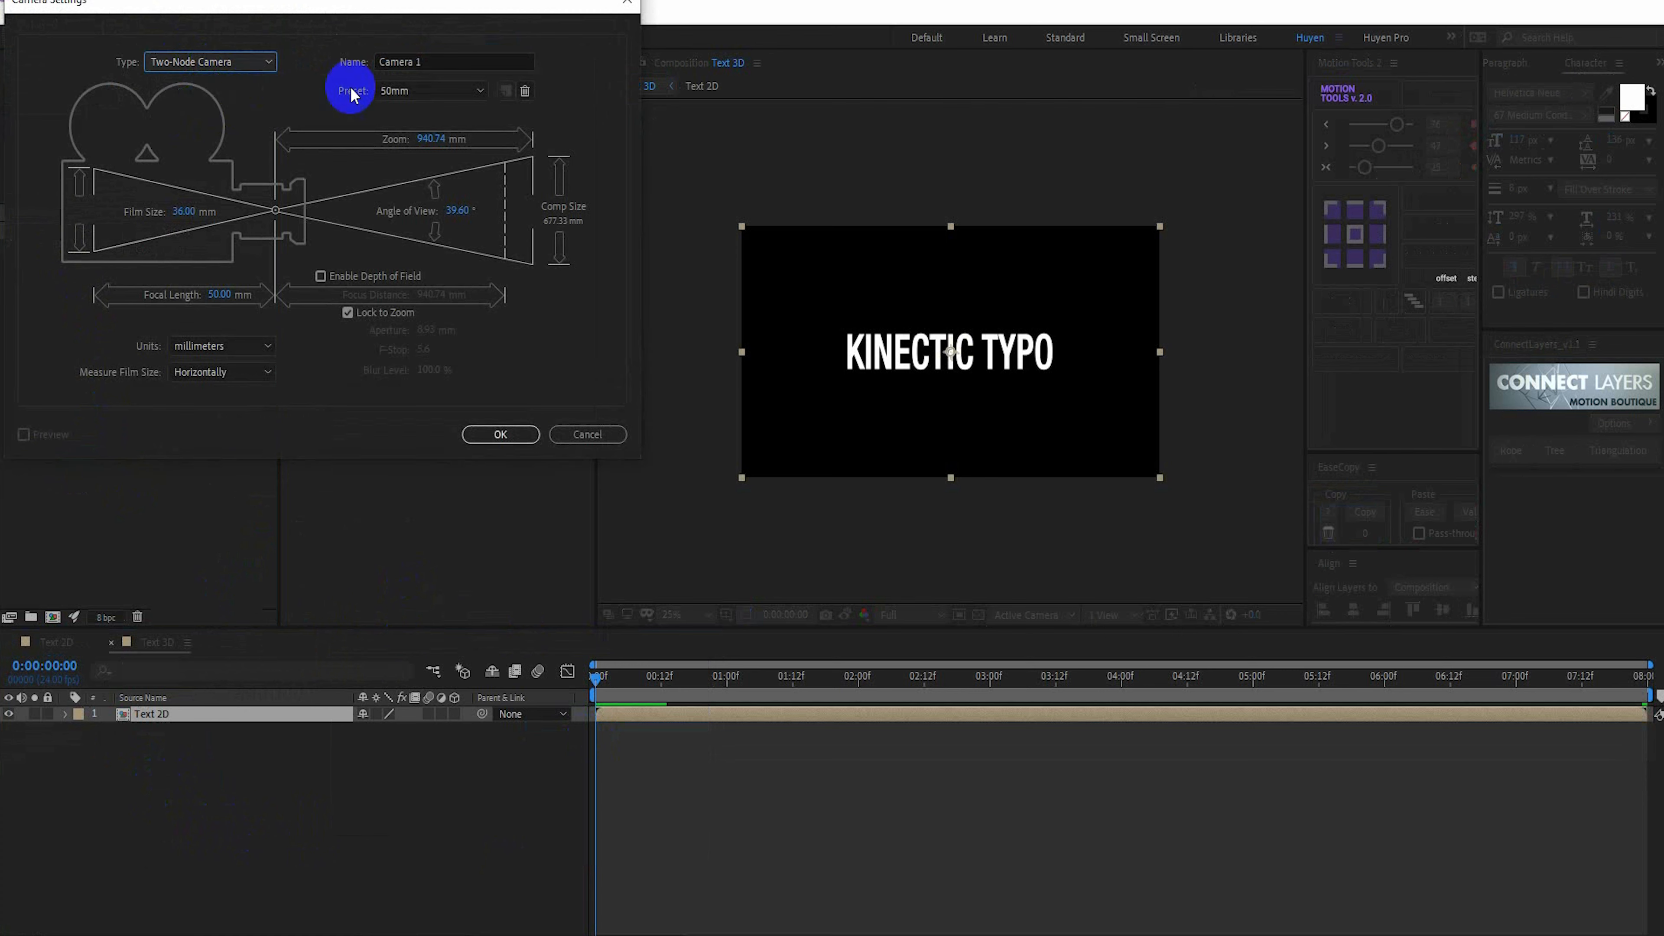
{"action": "left_click", "coordinate": [510, 438]}
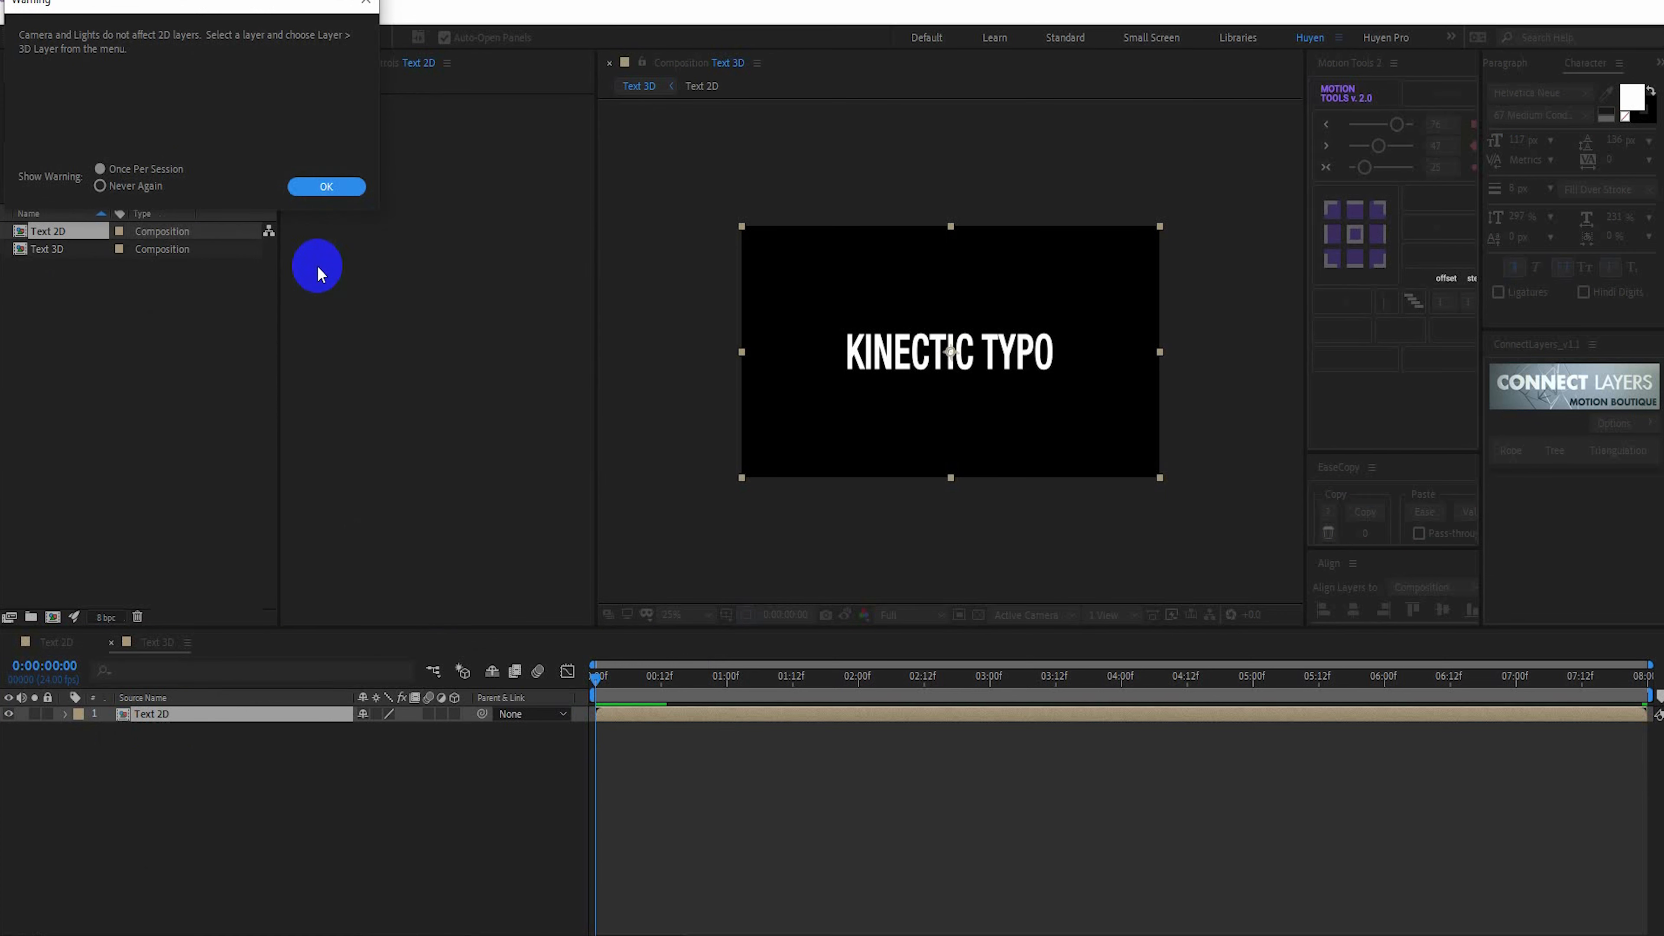
{"action": "left_click", "coordinate": [312, 186]}
{"action": "left_click", "coordinate": [267, 731]}
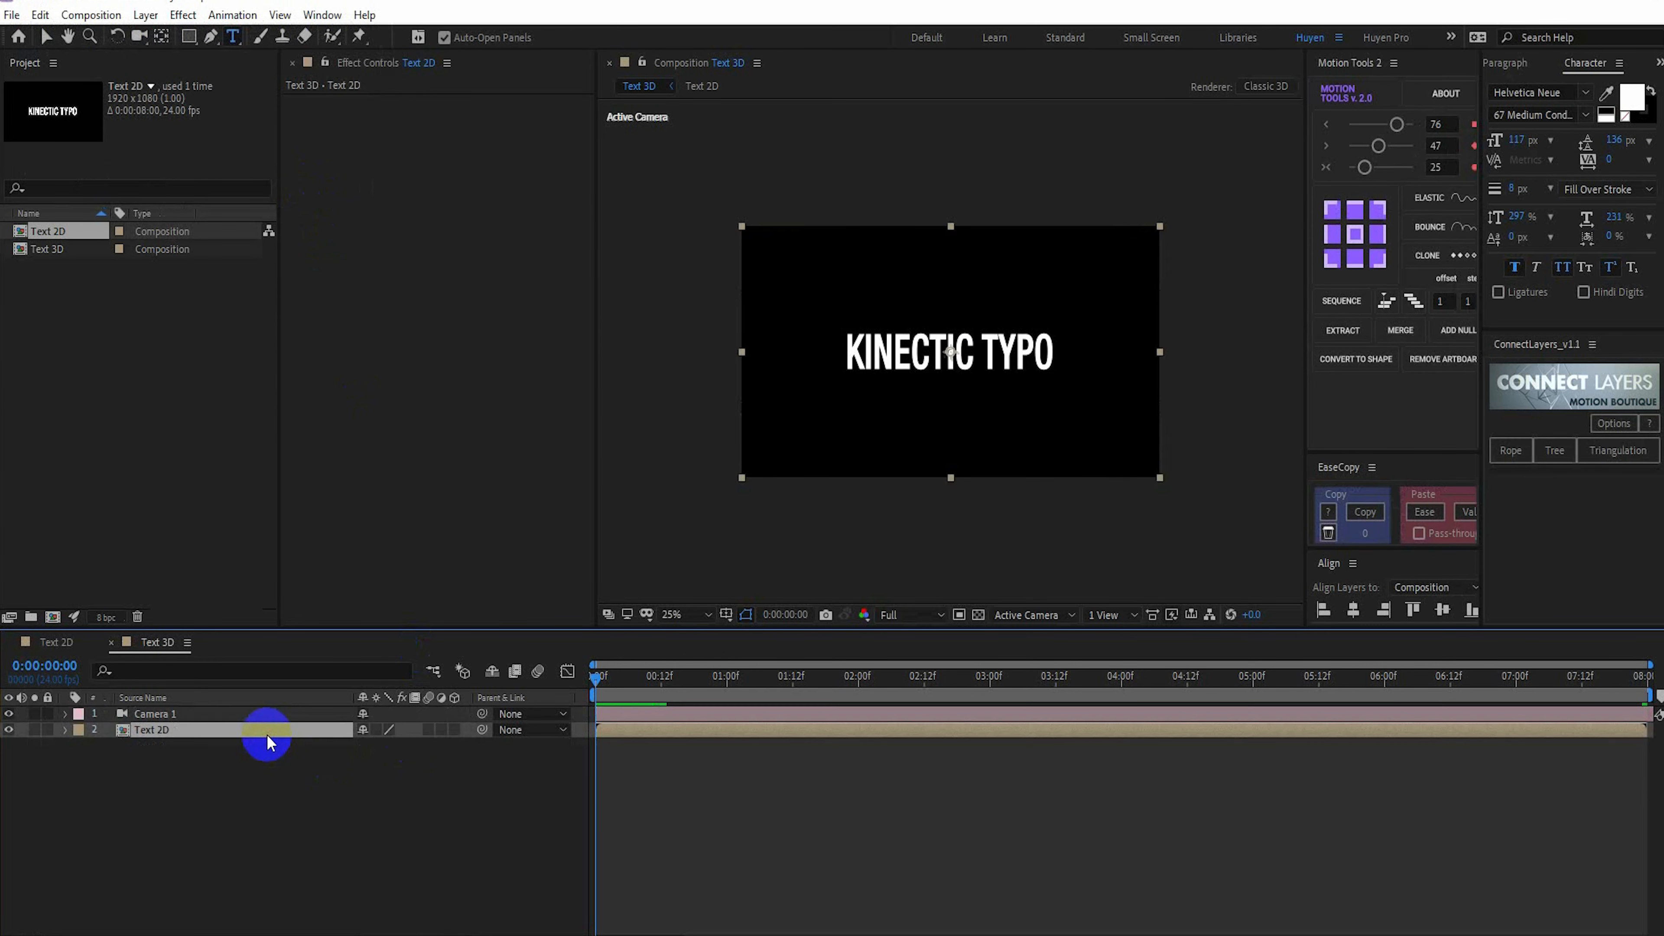
{"action": "left_click", "coordinate": [455, 730]}
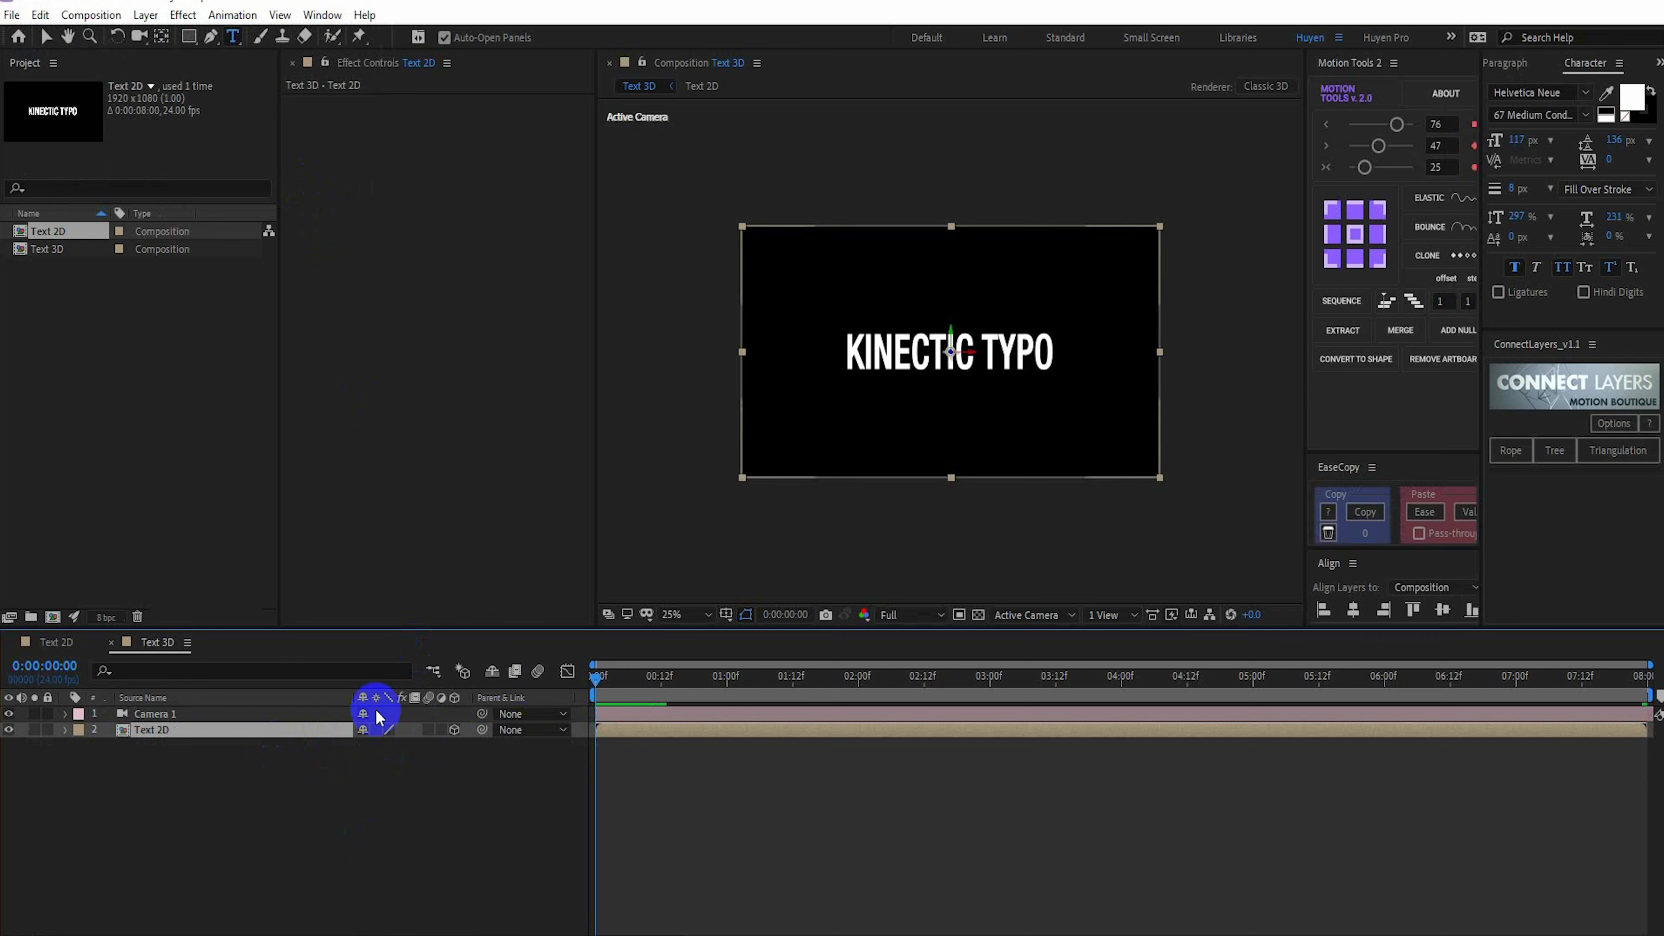
Orbit Camera 1 slightly sideways so the text is seen at an angle, and turn on the transparency grid
{"action": "left_click", "coordinate": [268, 714]}
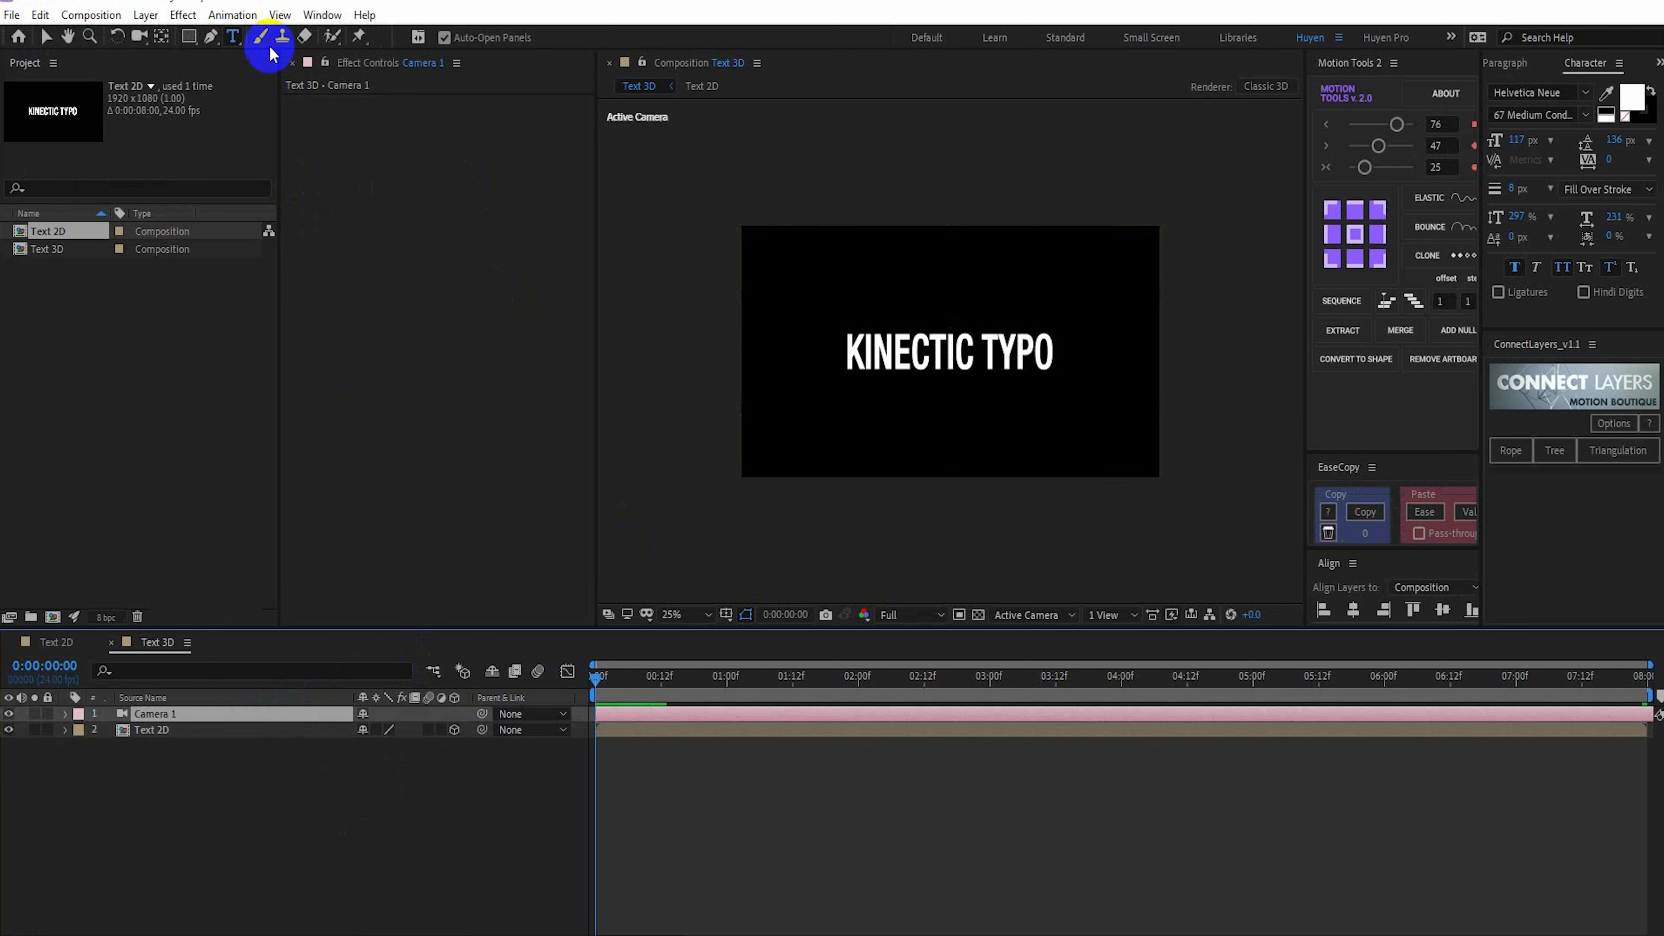
{"action": "left_click", "coordinate": [139, 36]}
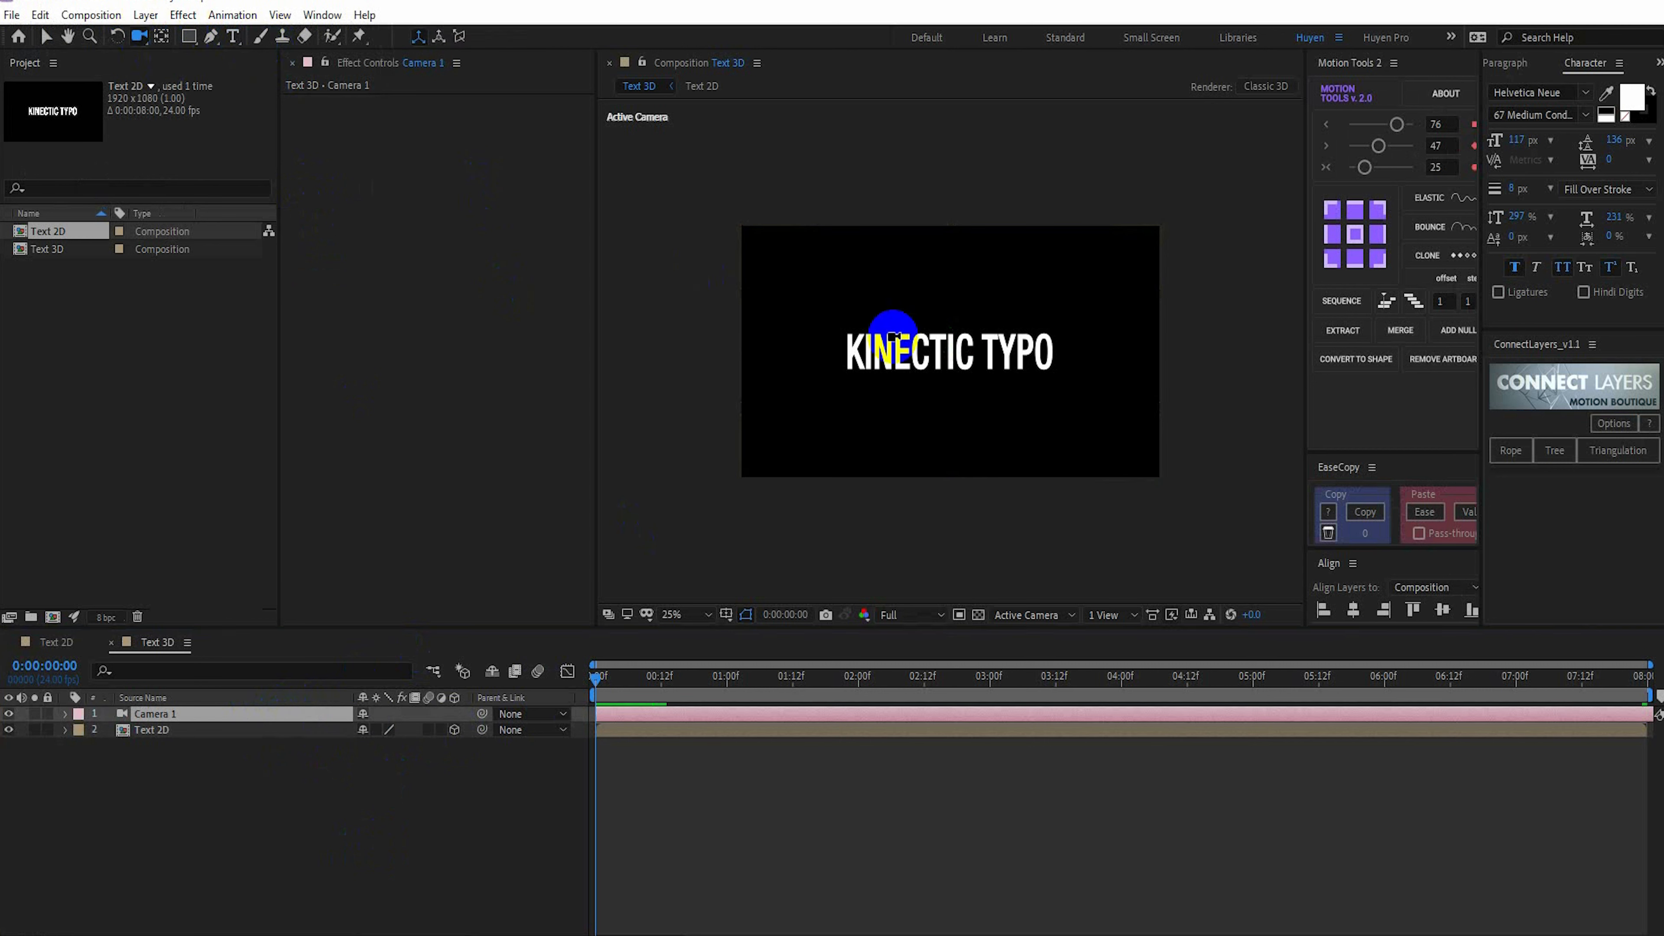
{"action": "left_click_drag", "start_coordinate": [840, 359], "coordinate": [863, 362]}
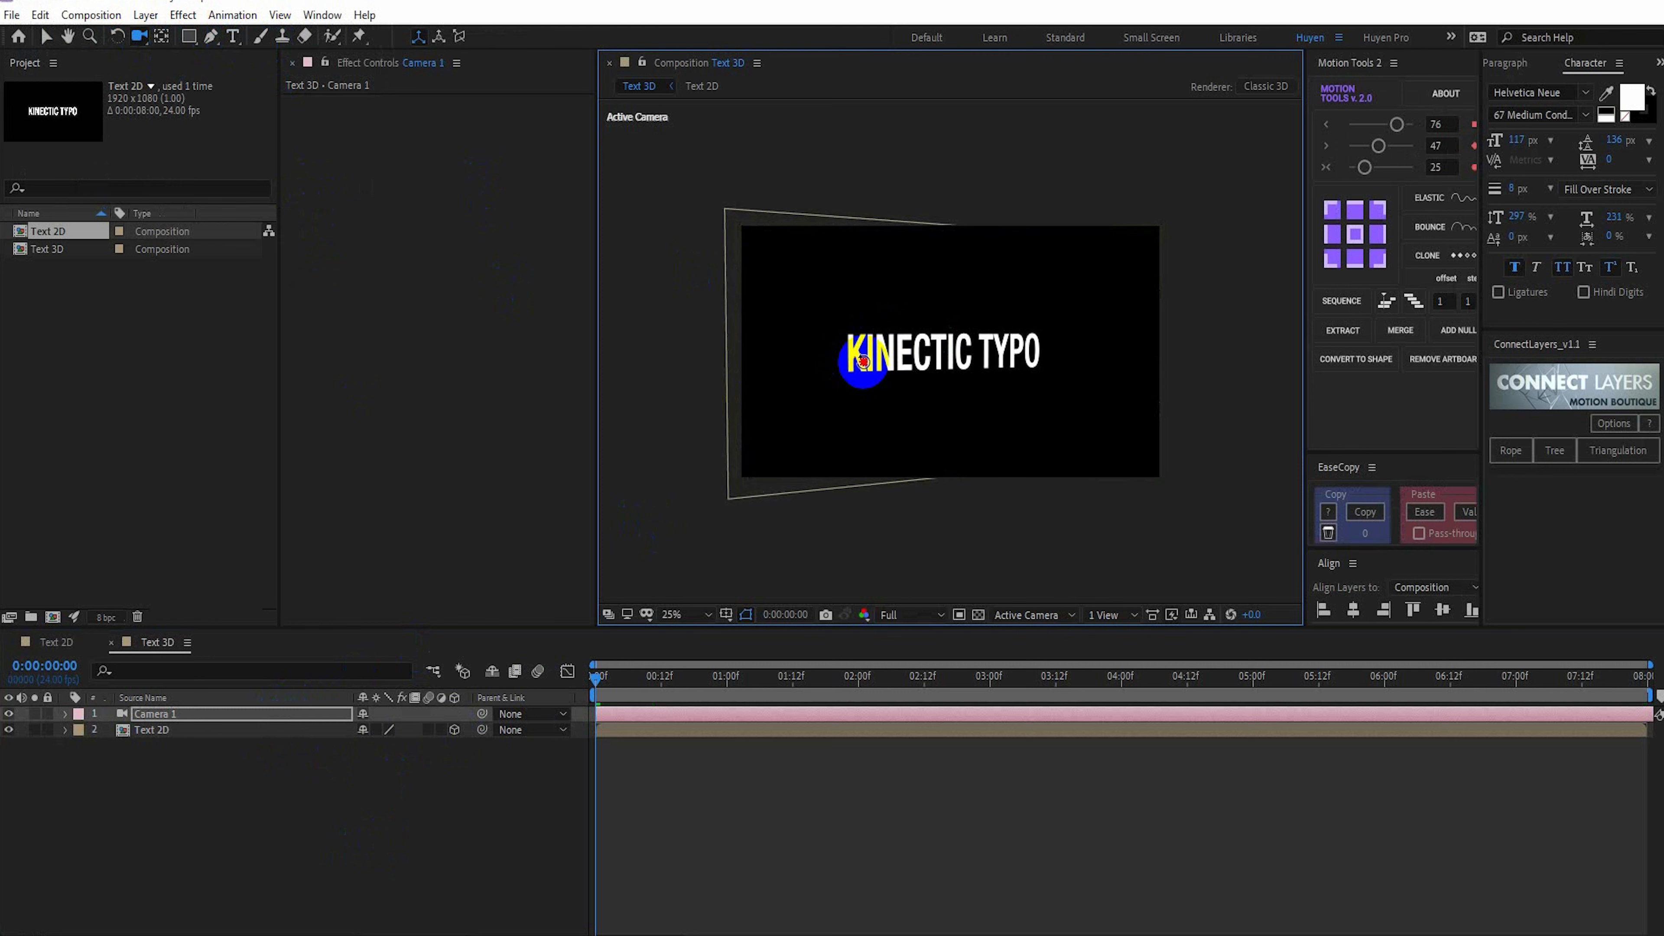
{"action": "left_click", "coordinate": [979, 615]}
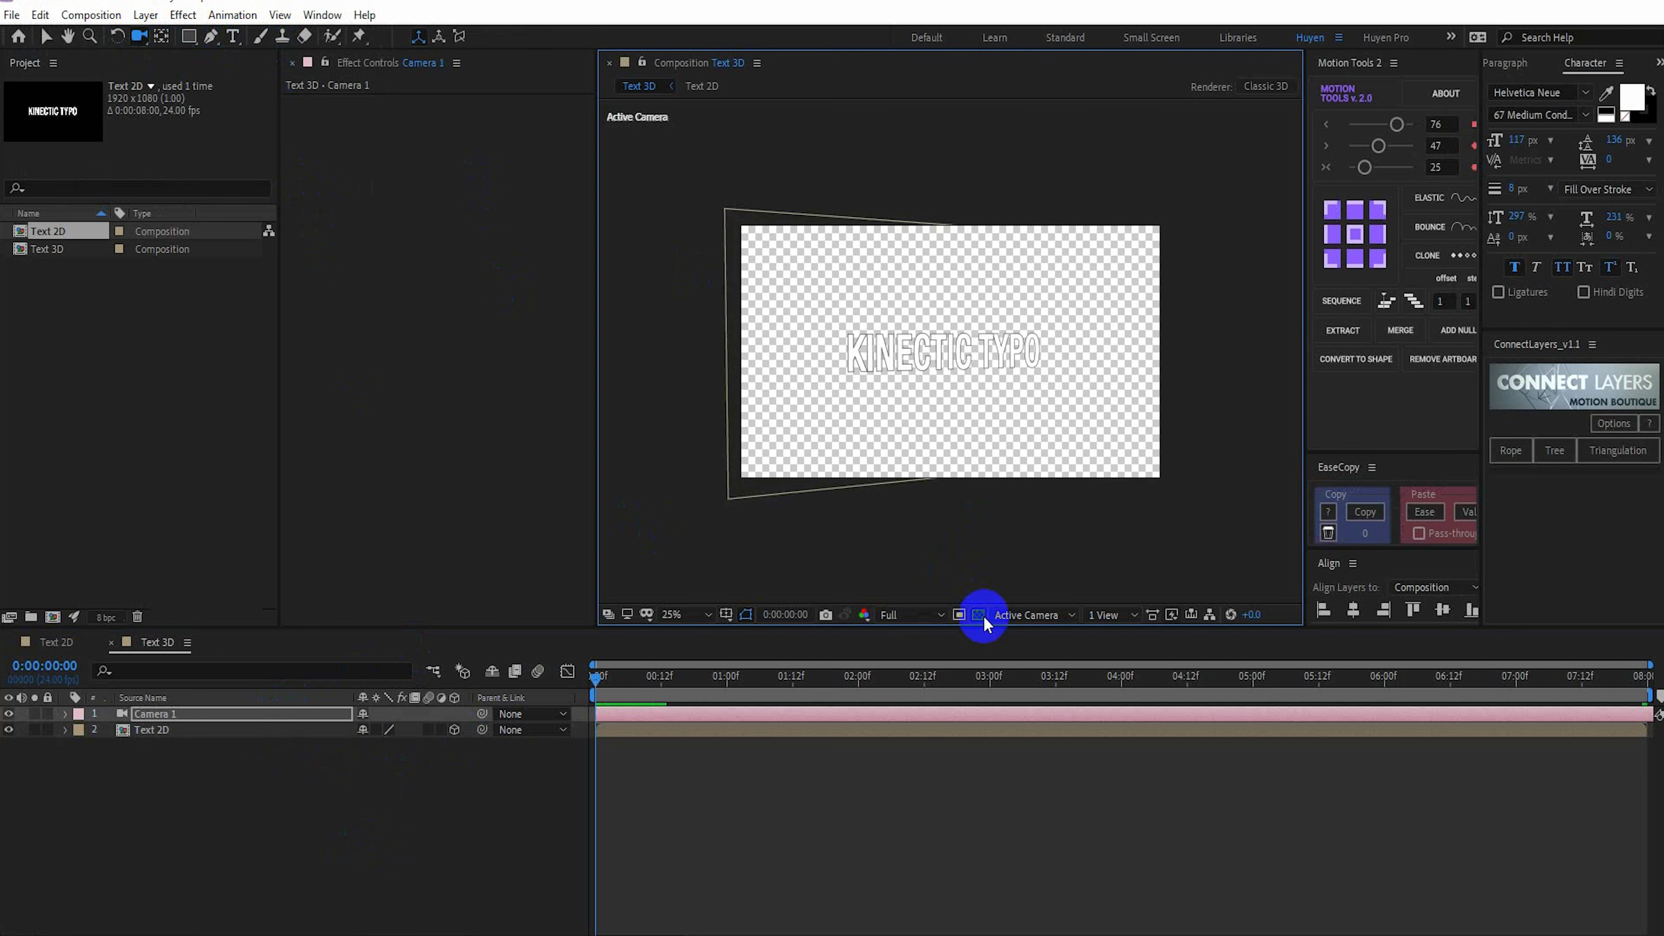
{"action": "left_click_drag", "start_coordinate": [877, 357], "coordinate": [881, 356]}
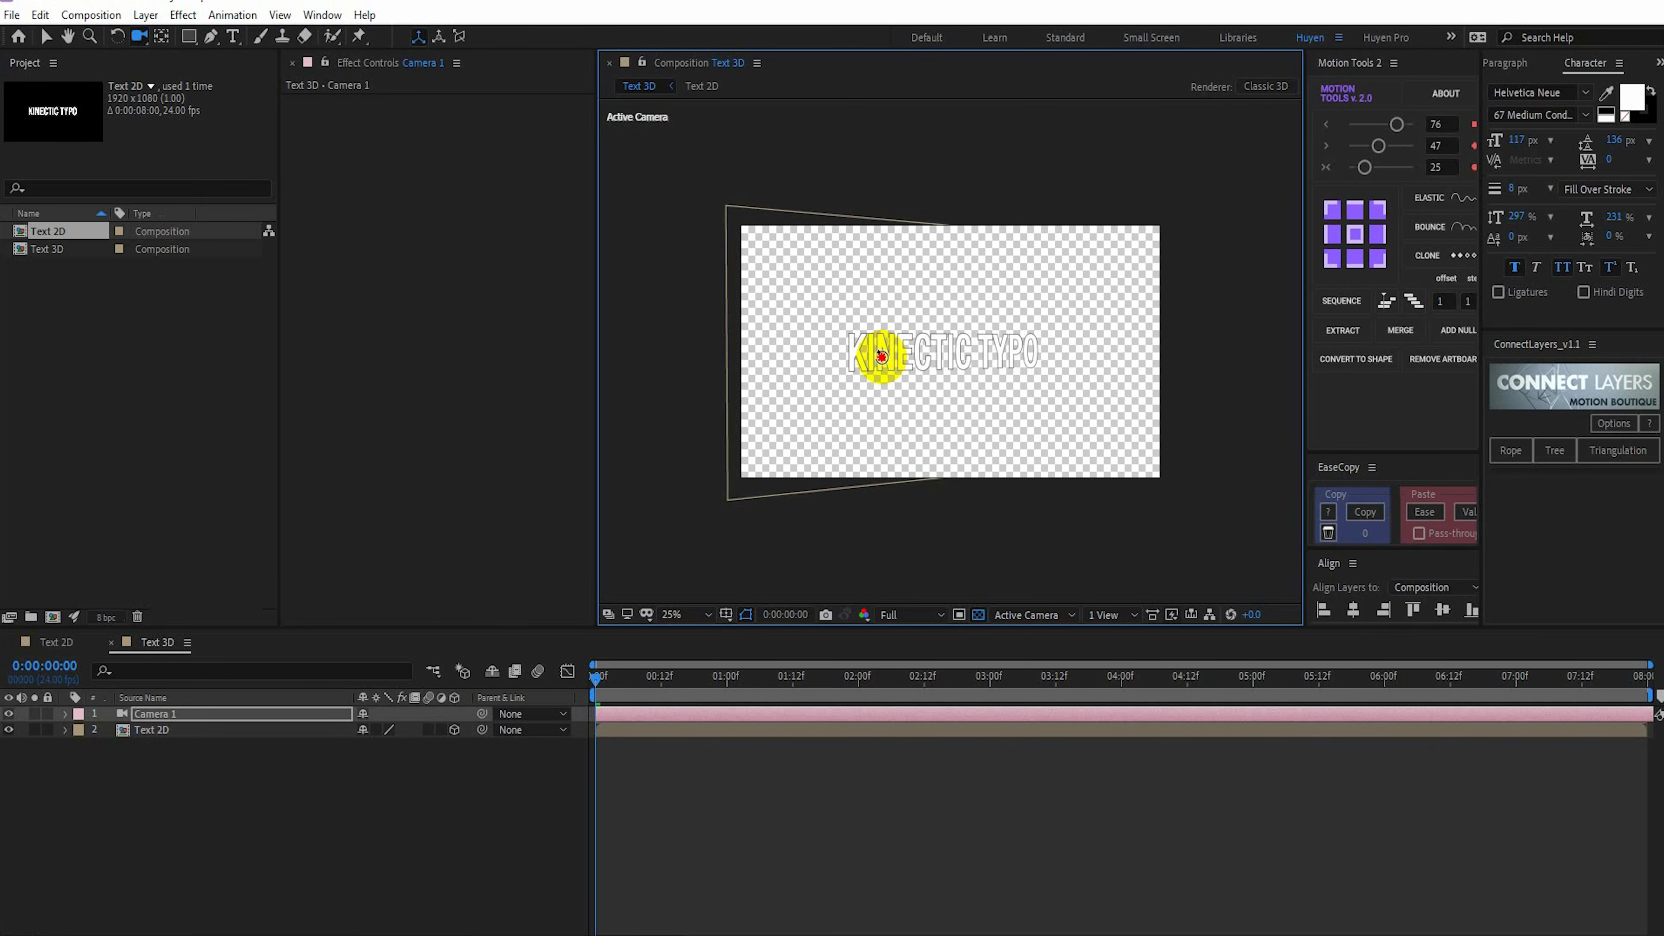
{"action": "scroll", "coordinate": [898, 364], "scroll_direction": "up", "scroll_amount": 2}
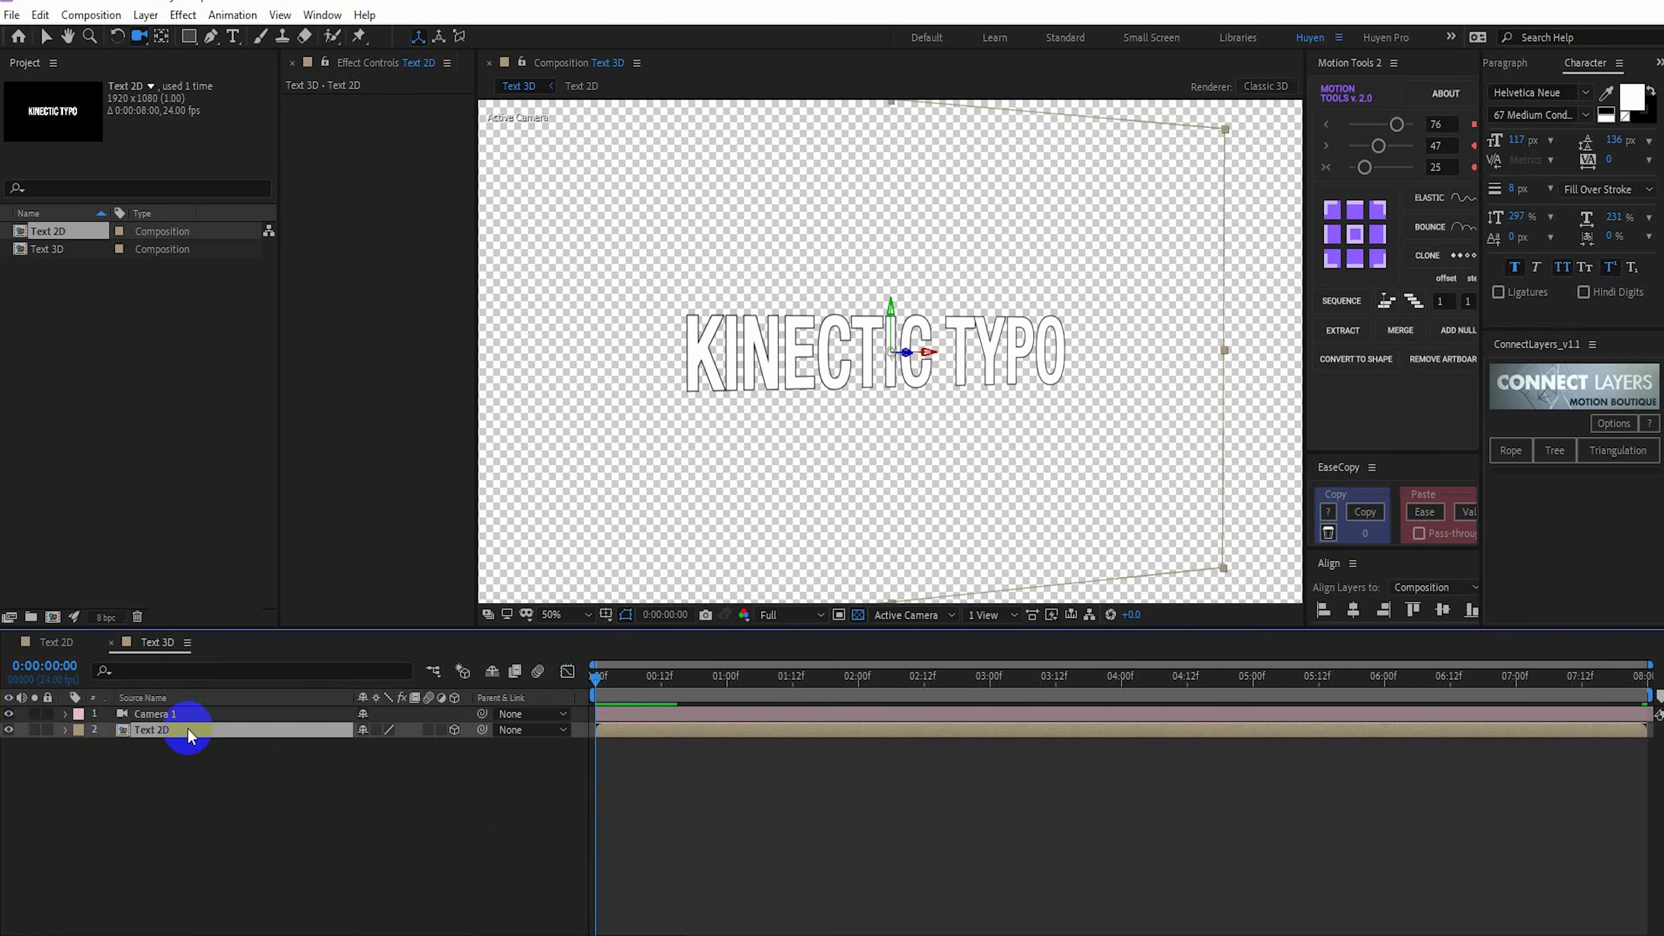
Separate the Position property of the Text 2D layer into X, Y and Z dimensions
{"action": "key", "text": "p"}
{"action": "left_click", "coordinate": [157, 745]}
{"action": "right_click", "coordinate": [157, 744]}
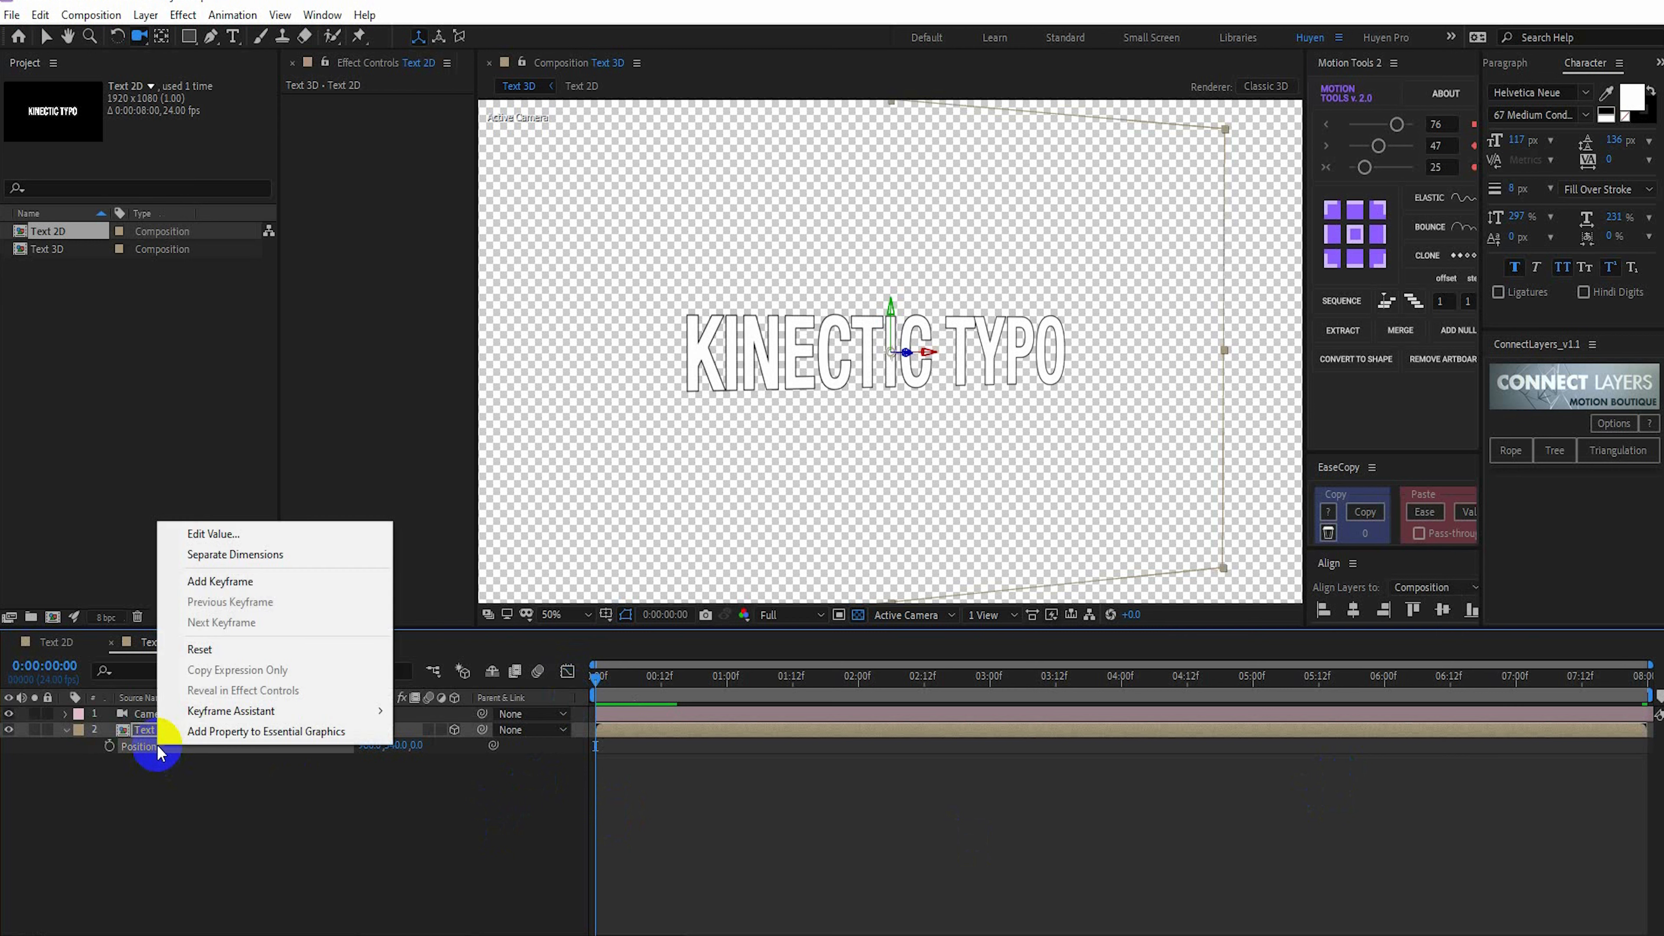
{"action": "left_click", "coordinate": [218, 554]}
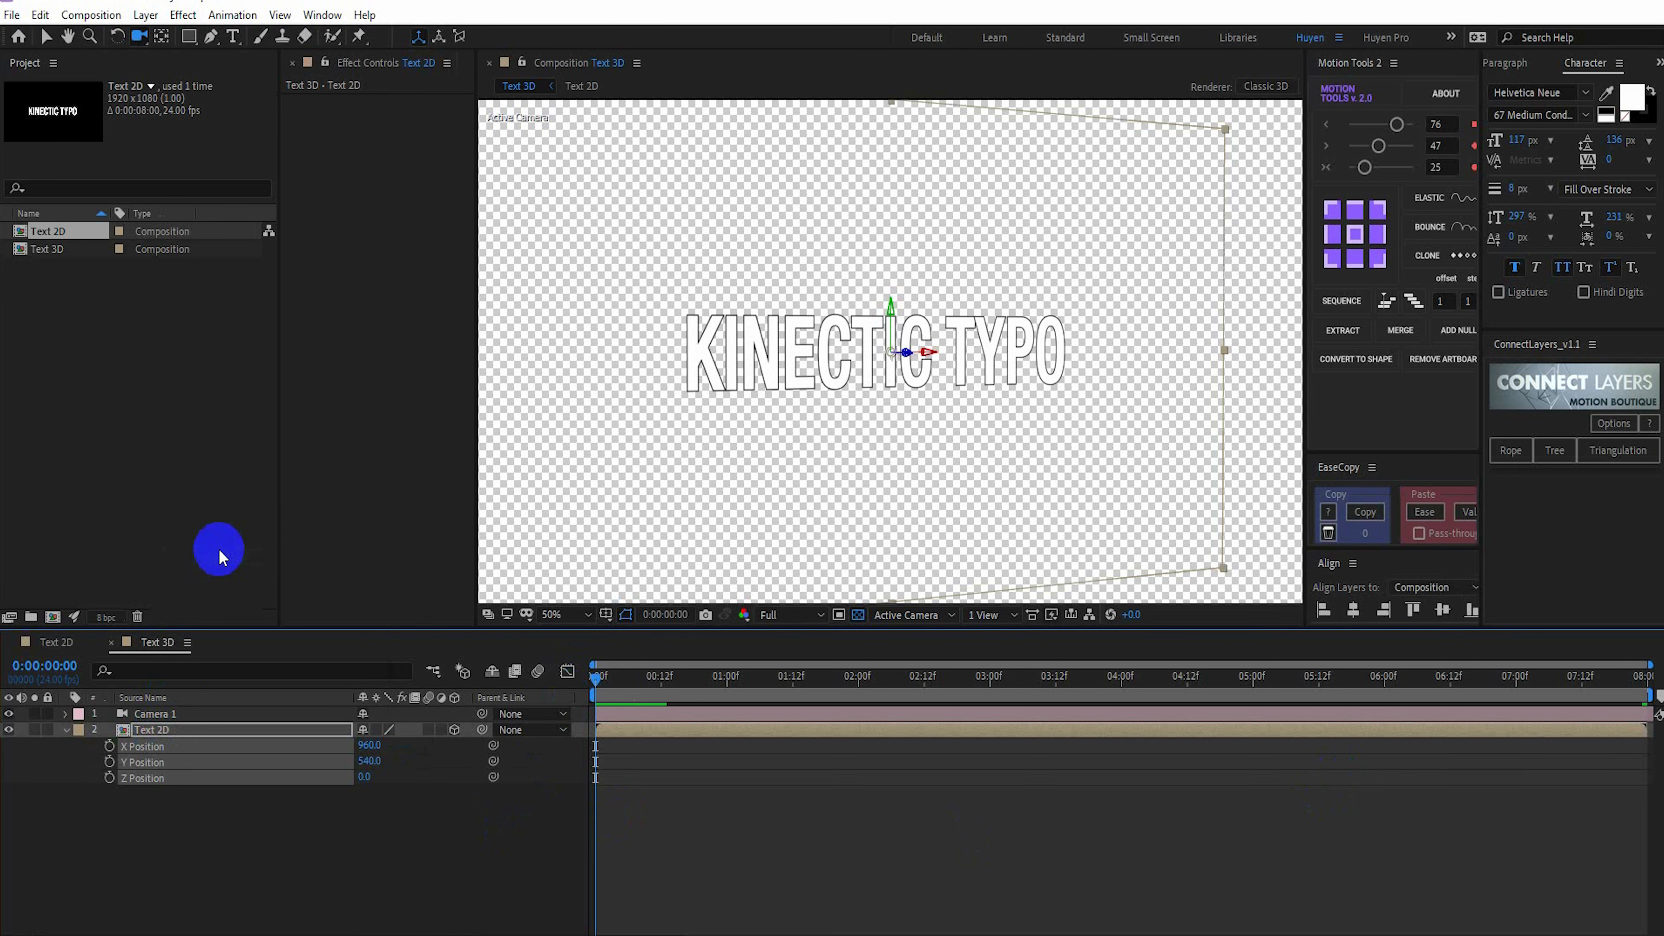
{"action": "left_click", "coordinate": [209, 787]}
Add the expression transform.zPosition+20*index to the Z Position of the Text 2D layer
{"action": "left_click", "coordinate": [171, 778]}
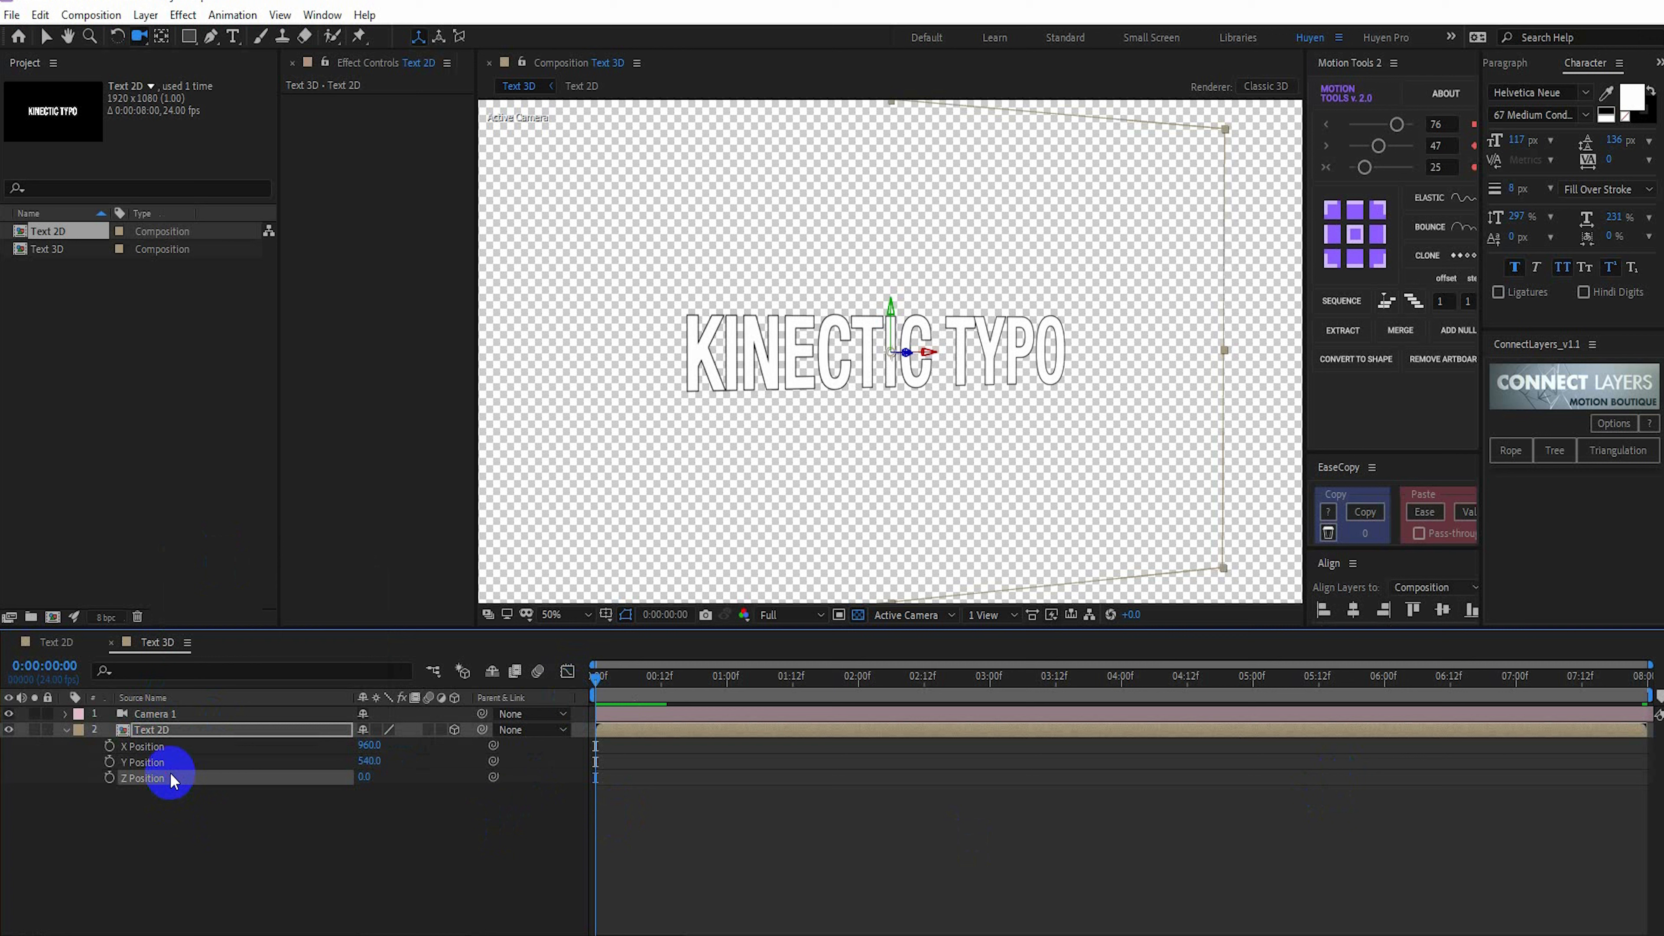
{"action": "left_click", "coordinate": [109, 778], "text": "alt"}
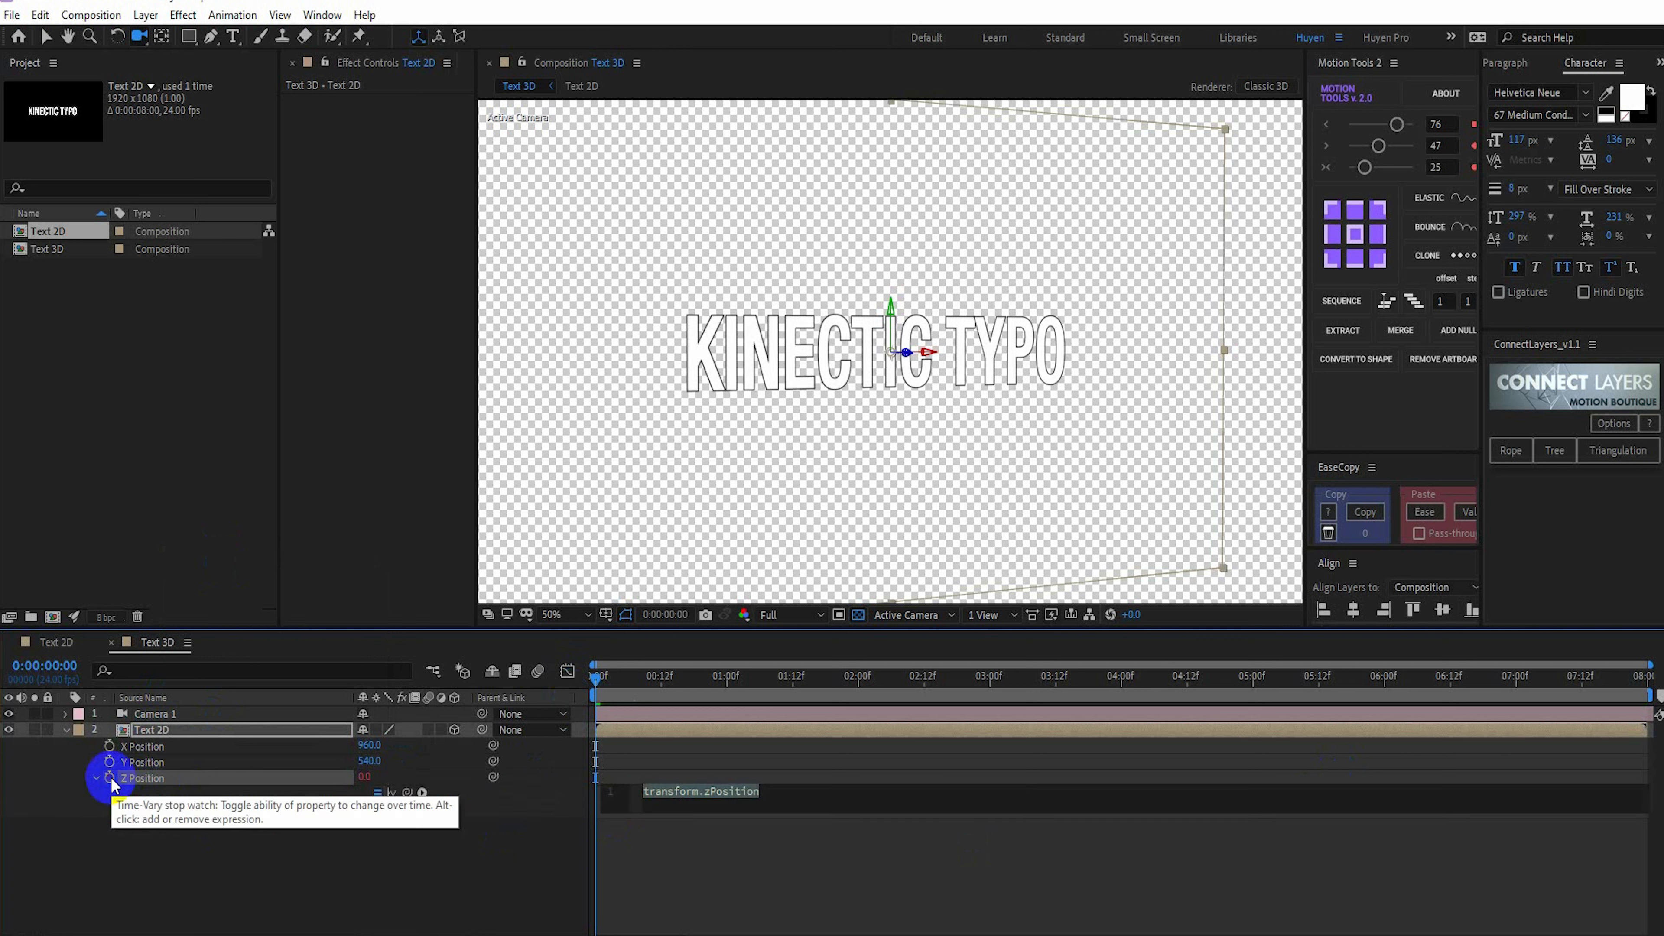
{"action": "left_click", "coordinate": [761, 793]}
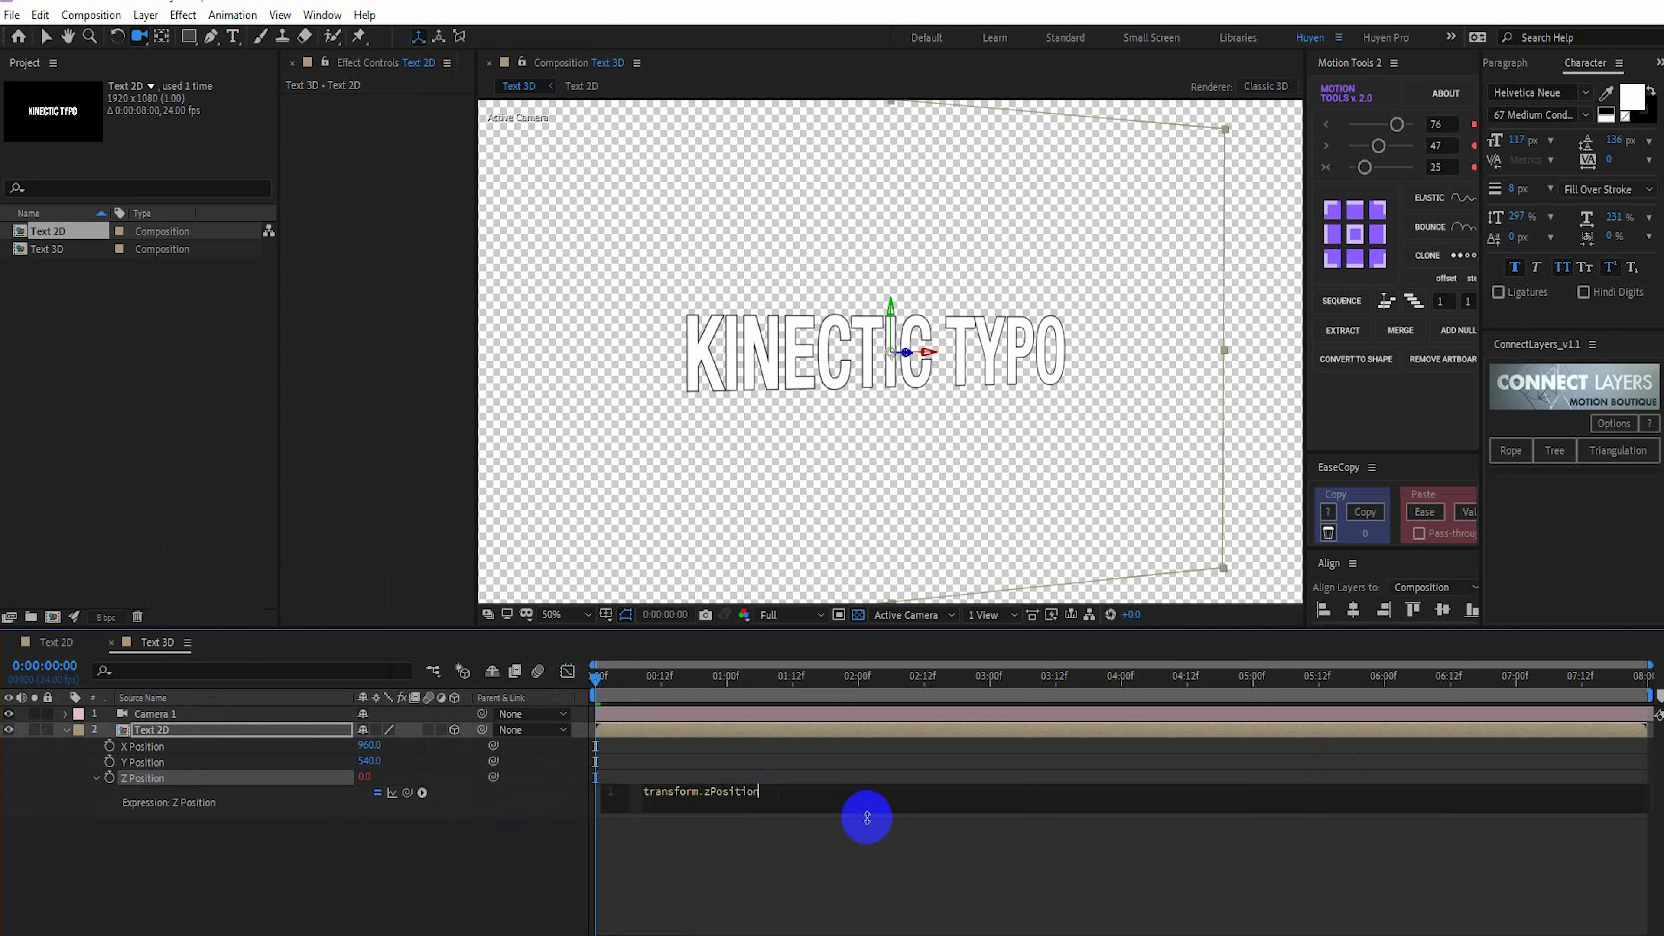
{"action": "type", "text": "+20*i"}
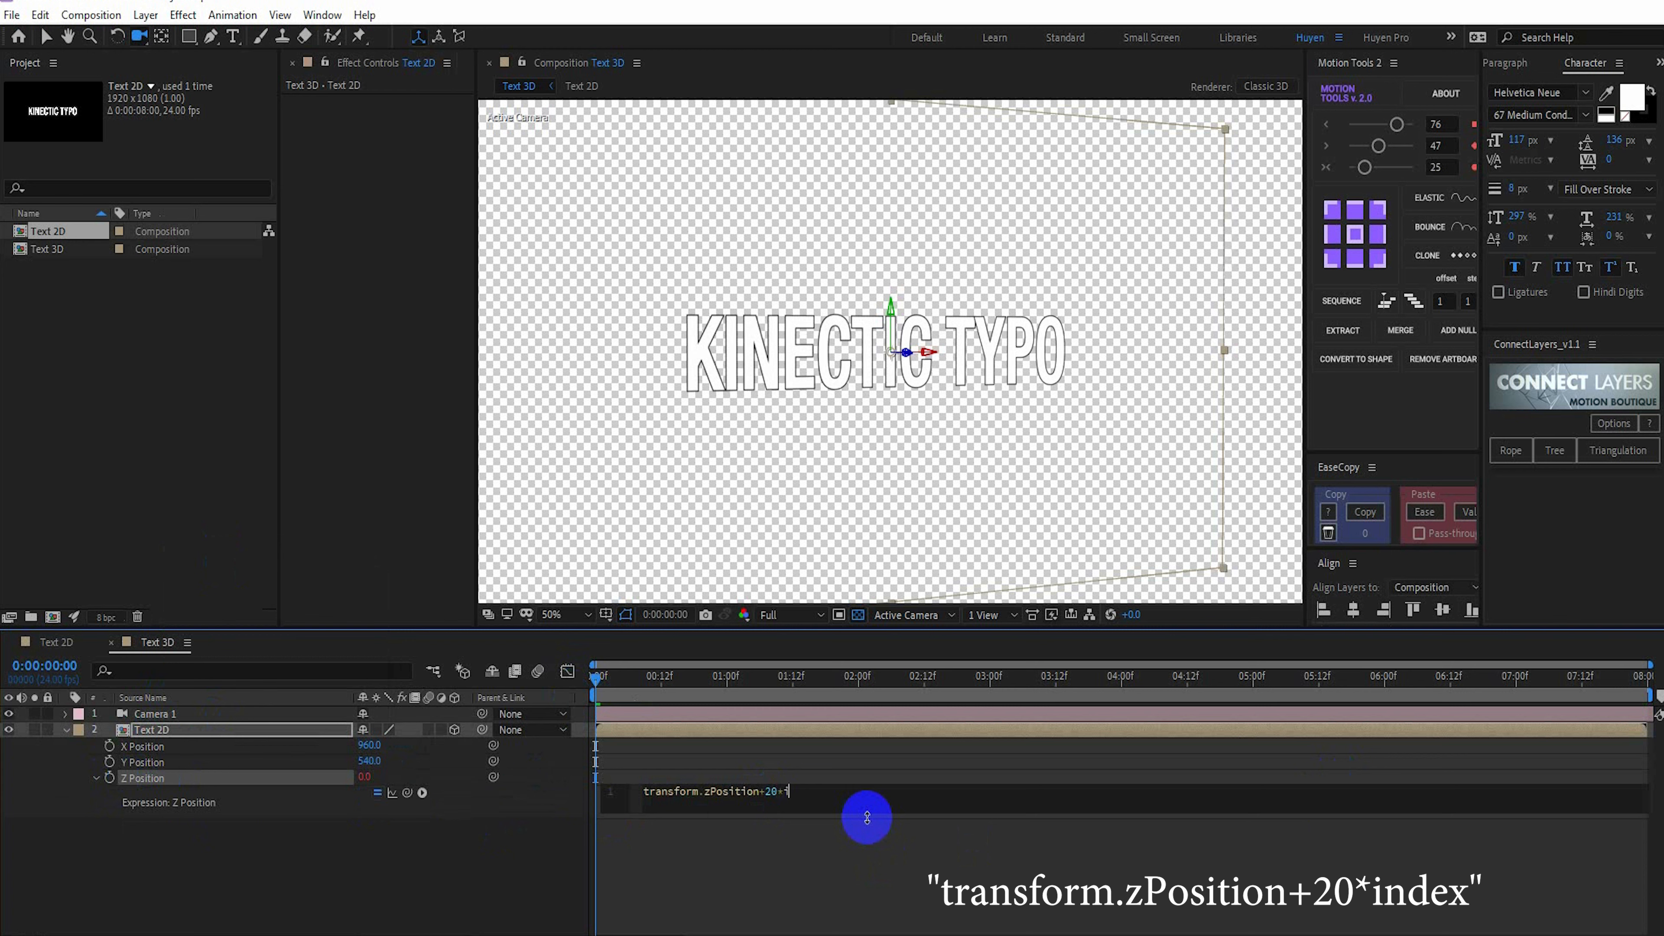
{"action": "type", "text": "nde"}
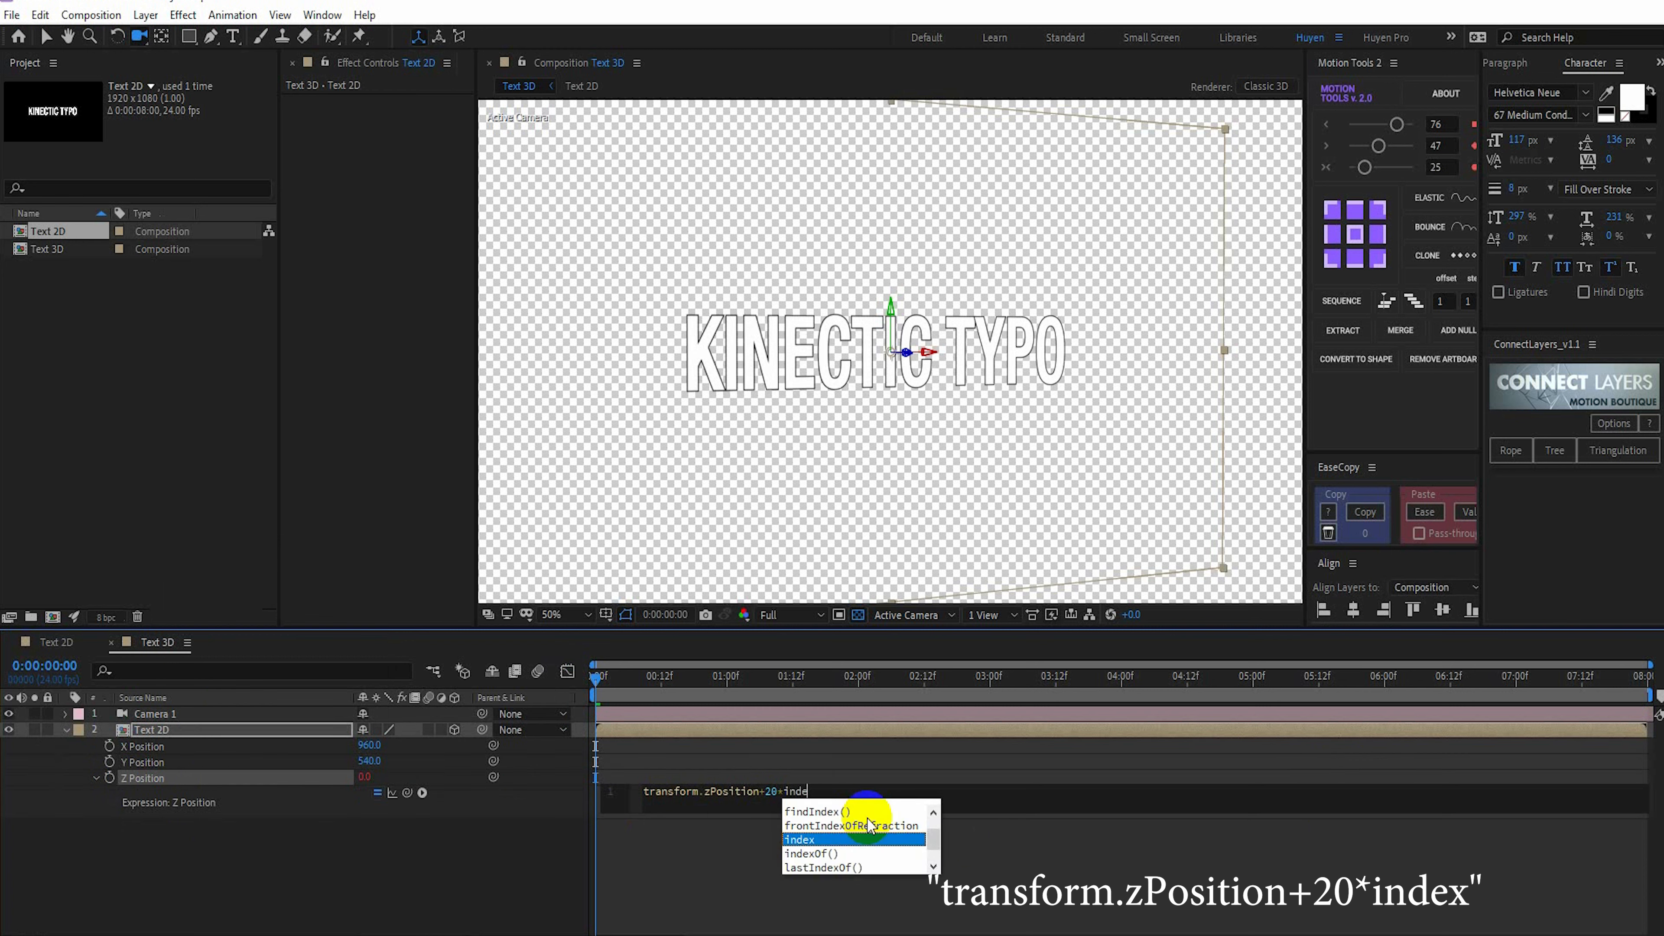
{"action": "type", "text": "x"}
{"action": "key", "text": "Return"}
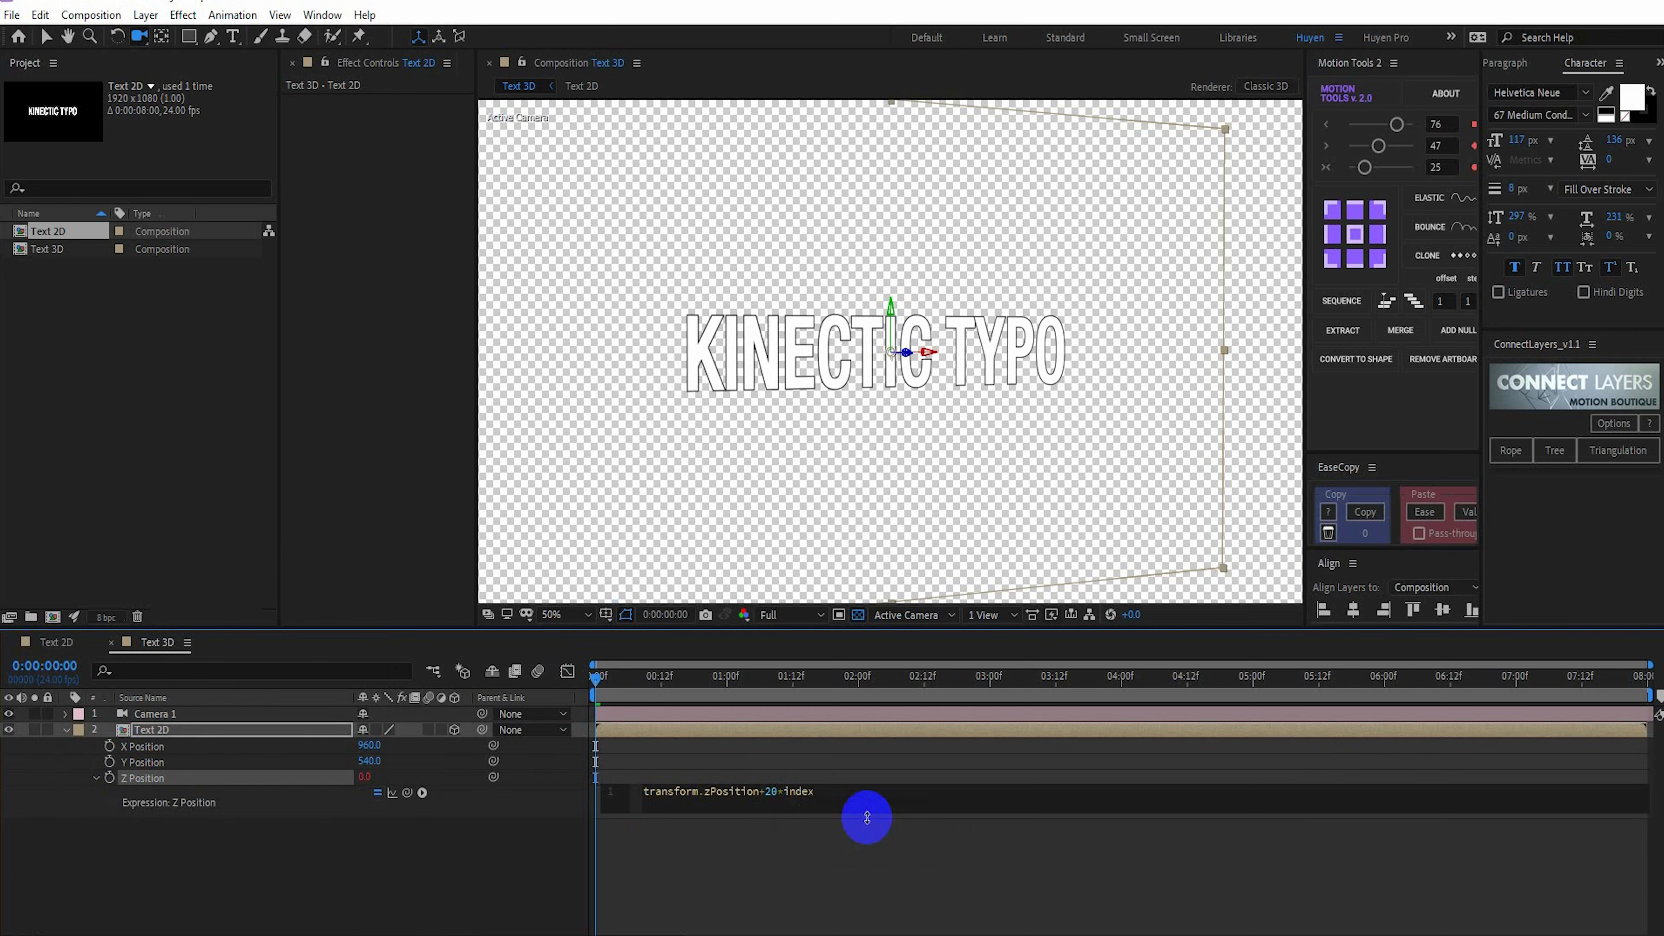
{"action": "key", "text": "Return"}
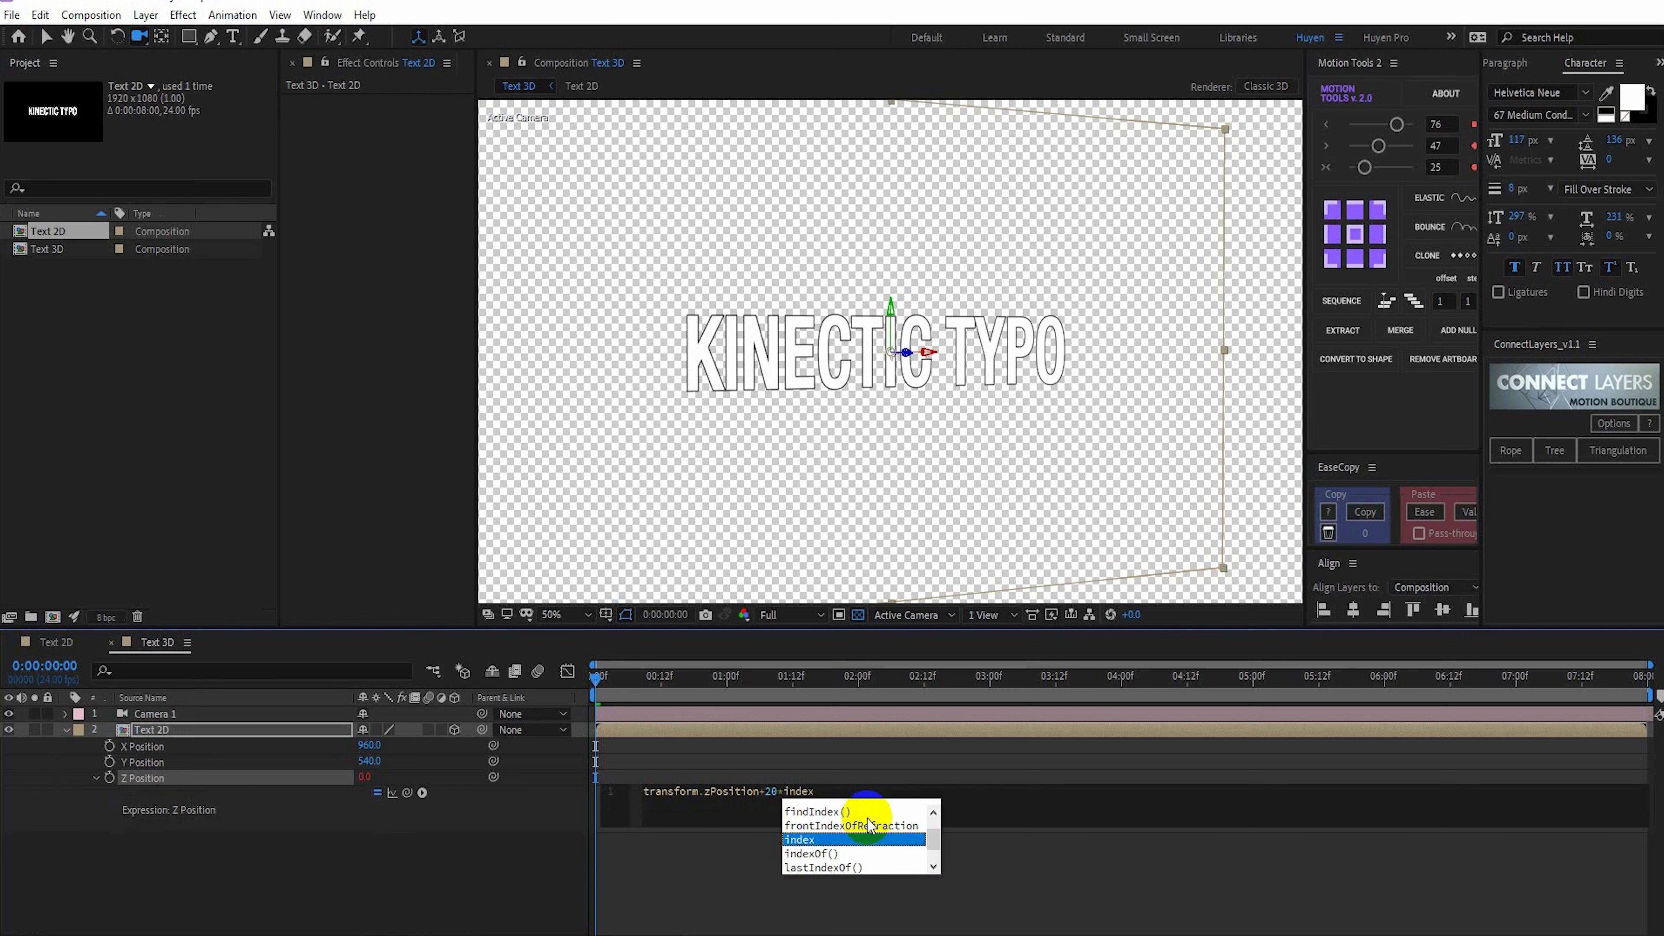
{"action": "left_click", "coordinate": [682, 869]}
{"action": "left_click_drag", "start_coordinate": [619, 679], "coordinate": [584, 680]}
{"action": "left_click", "coordinate": [479, 818]}
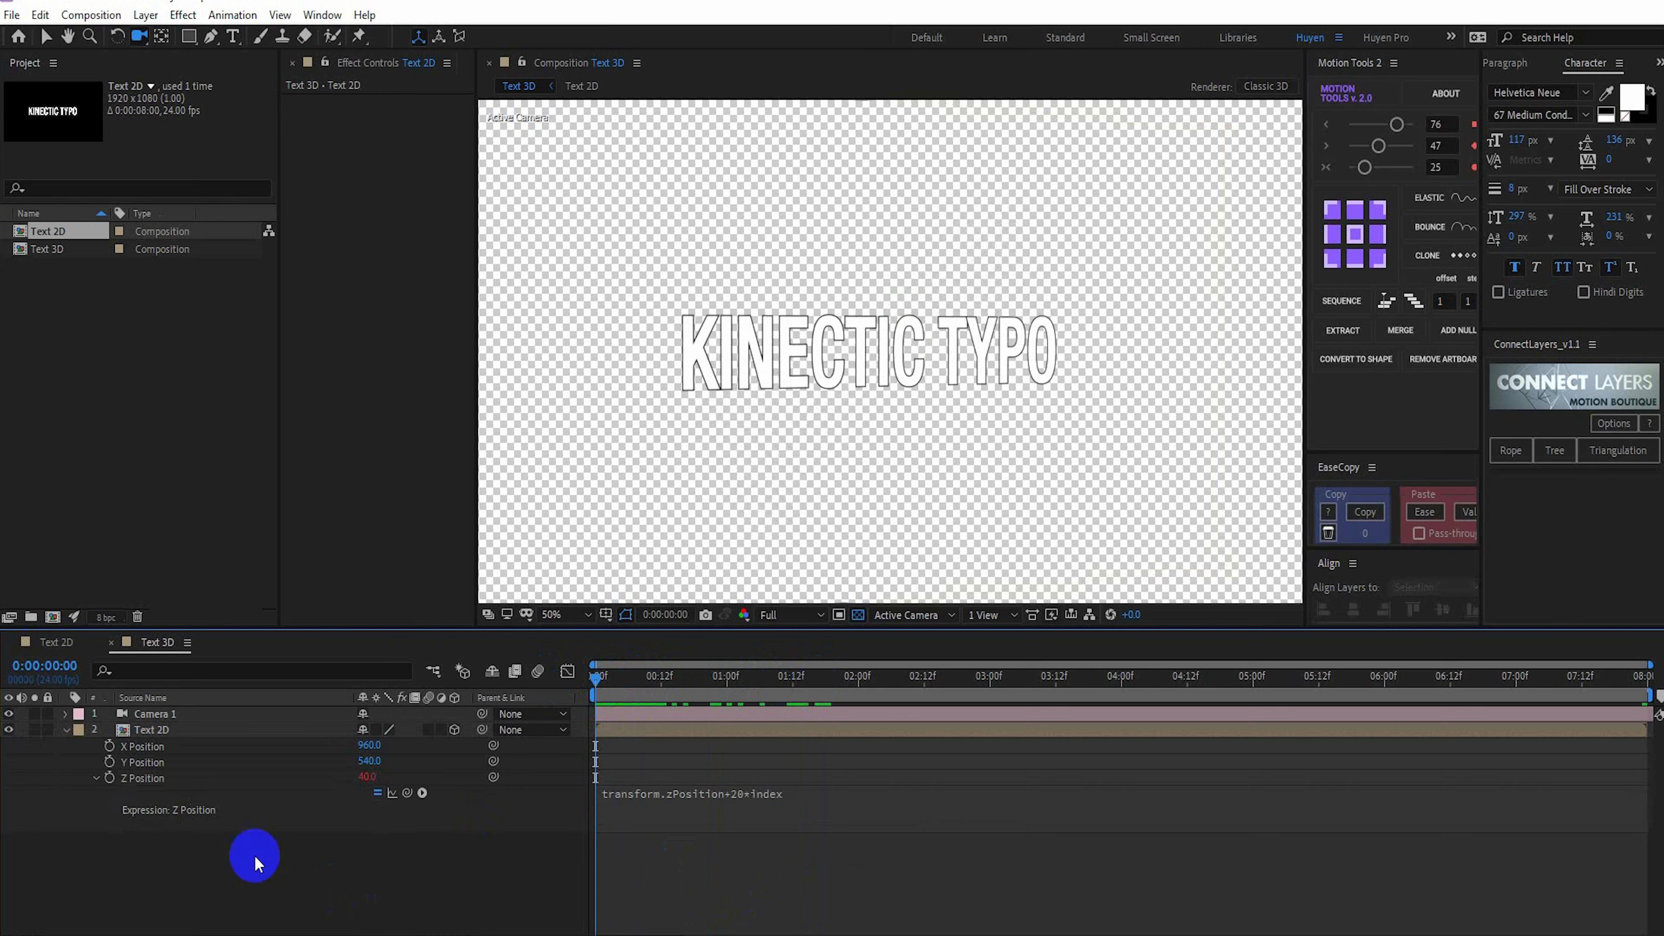
Collapse the Text 2D layer's properties and duplicate the layer repeatedly to build 18 stacked text layers for depth
{"action": "left_click", "coordinate": [66, 730]}
{"action": "left_click", "coordinate": [164, 732]}
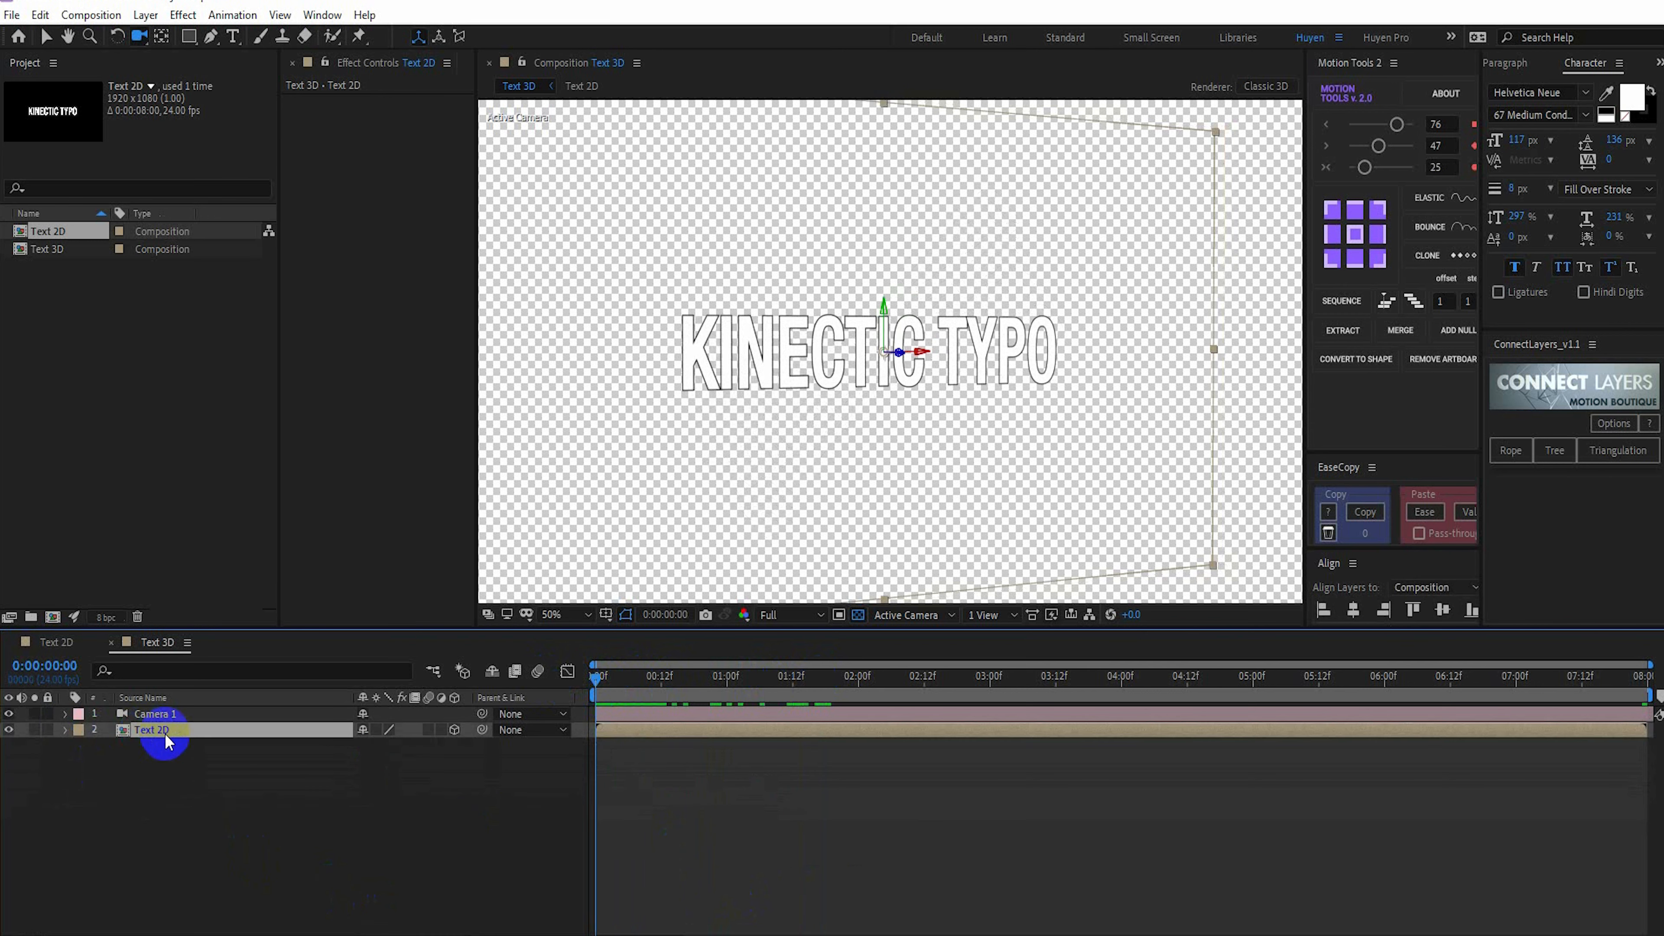
{"action": "left_click", "coordinate": [207, 729]}
{"action": "key", "text": "ctrl+d"}
{"action": "key", "text": "ctrl+d"}
{"action": "key", "text": "ctrl+d"}
{"action": "key", "text": "ctrl+d"}
{"action": "key", "text": "ctrl+d"}
{"action": "key", "text": "ctrl+d"}
{"action": "key", "text": "ctrl+d"}
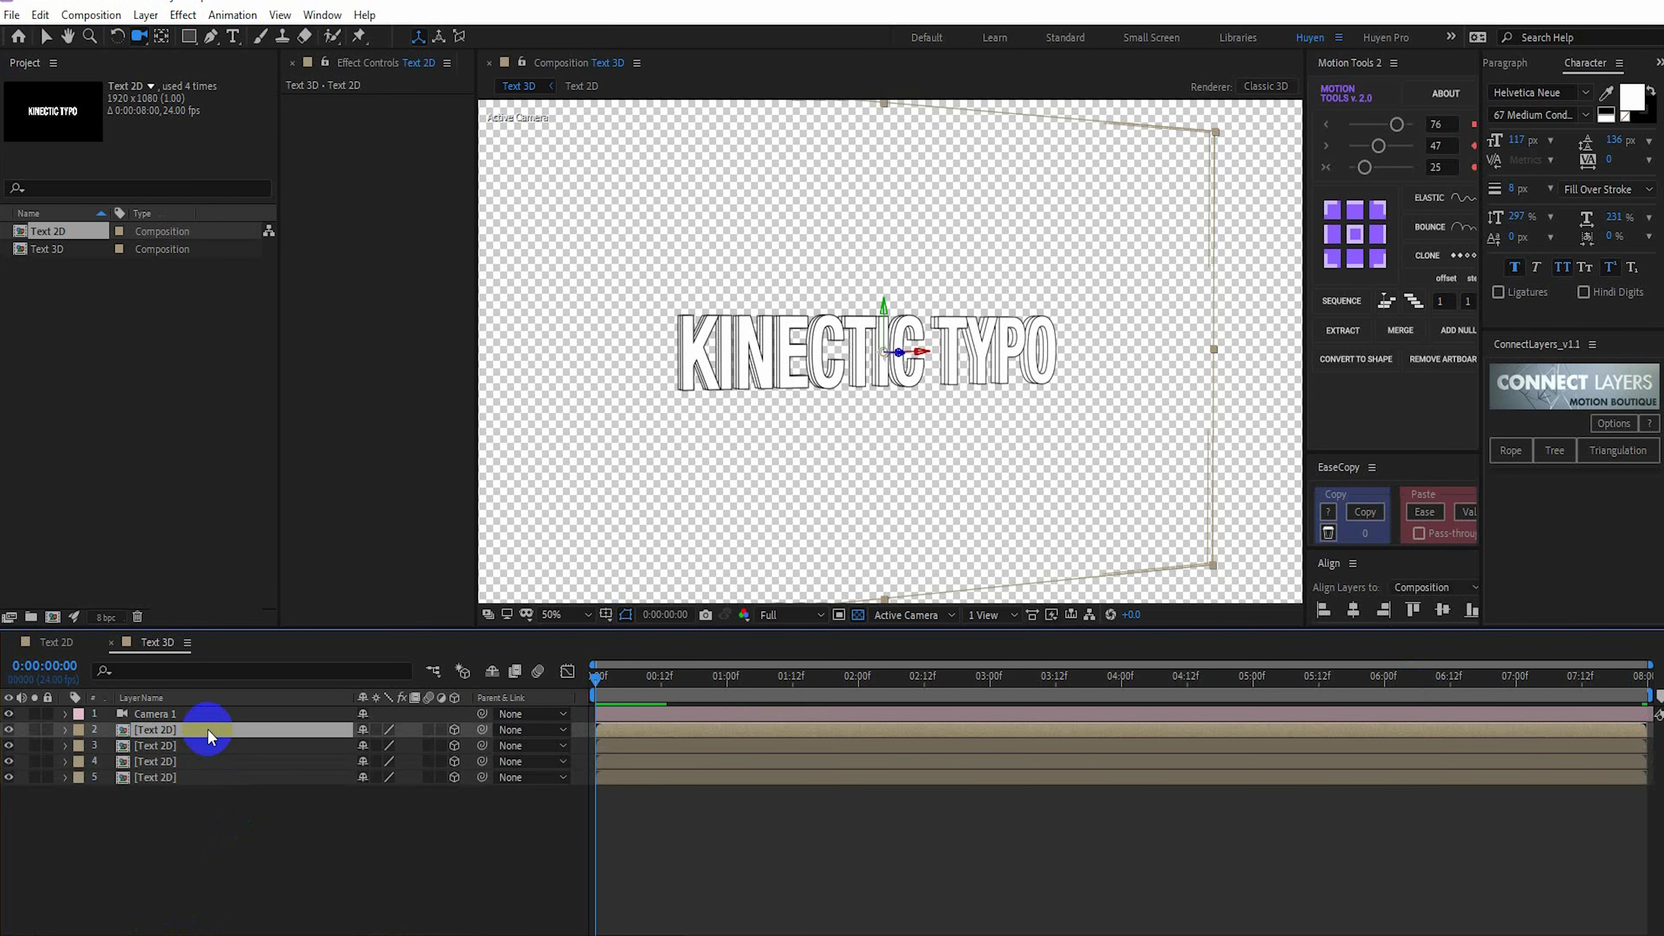
{"action": "key", "text": "ctrl+d"}
{"action": "key", "text": "ctrl+d"}
{"action": "key", "text": "ctrl+d"}
{"action": "key", "text": "ctrl+d"}
{"action": "key", "text": "ctrl+d"}
{"action": "key", "text": "ctrl+d"}
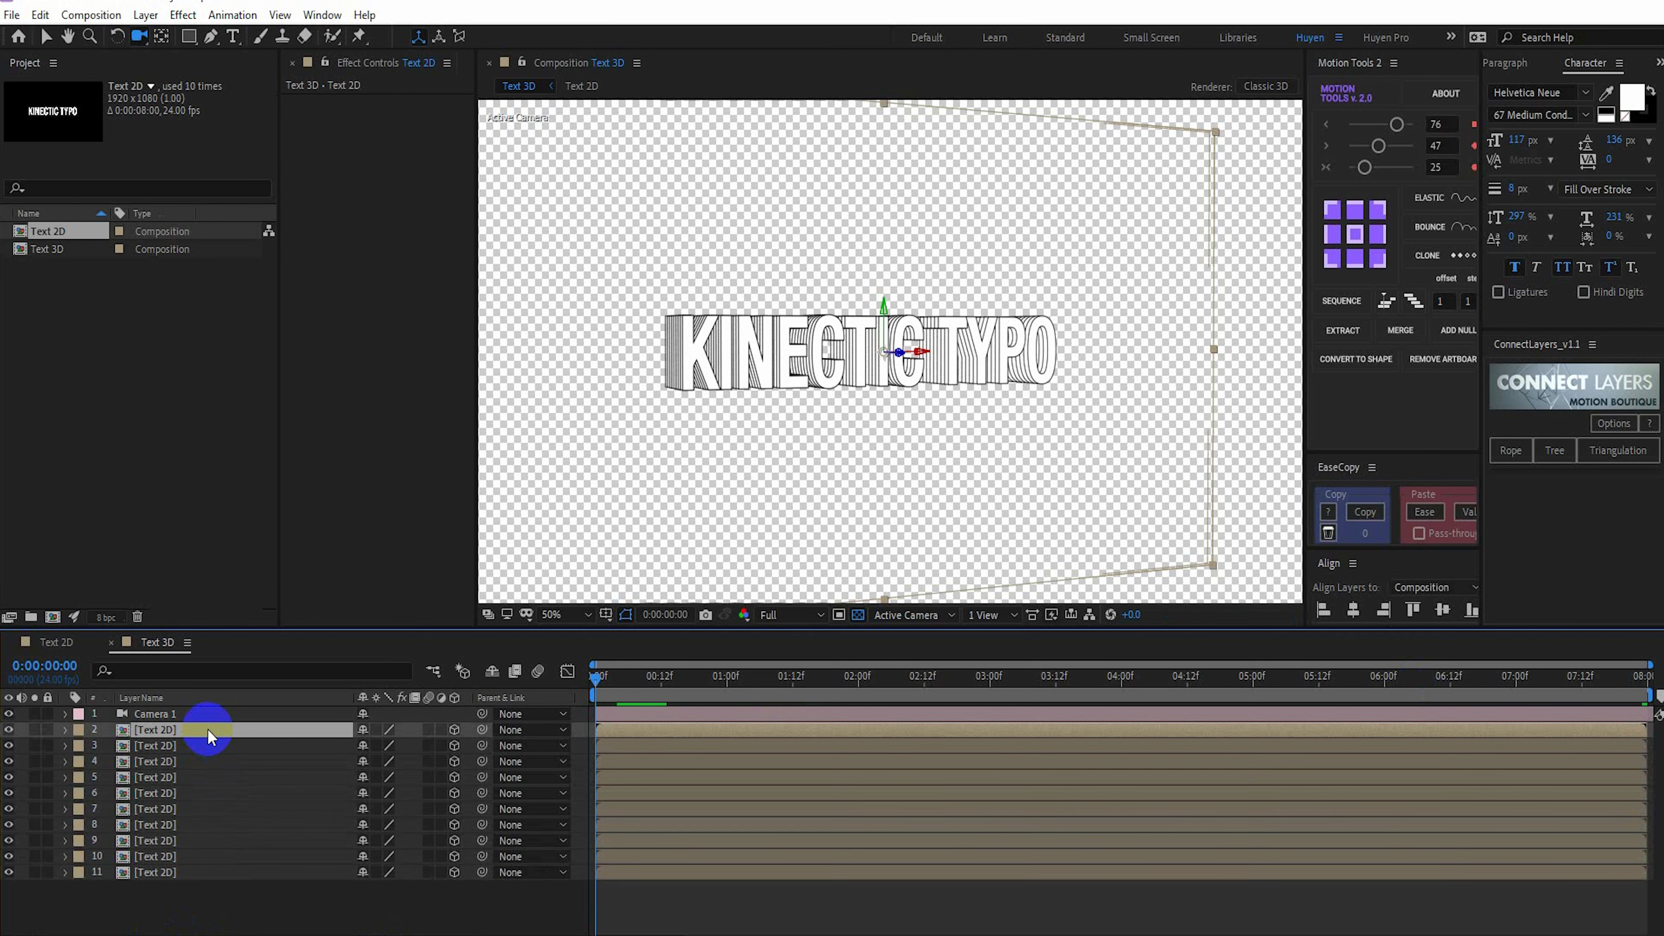
{"action": "key", "text": "ctrl+d"}
{"action": "key", "text": "ctrl+d"}
{"action": "key", "text": "ctrl+d"}
{"action": "key", "text": "ctrl+d"}
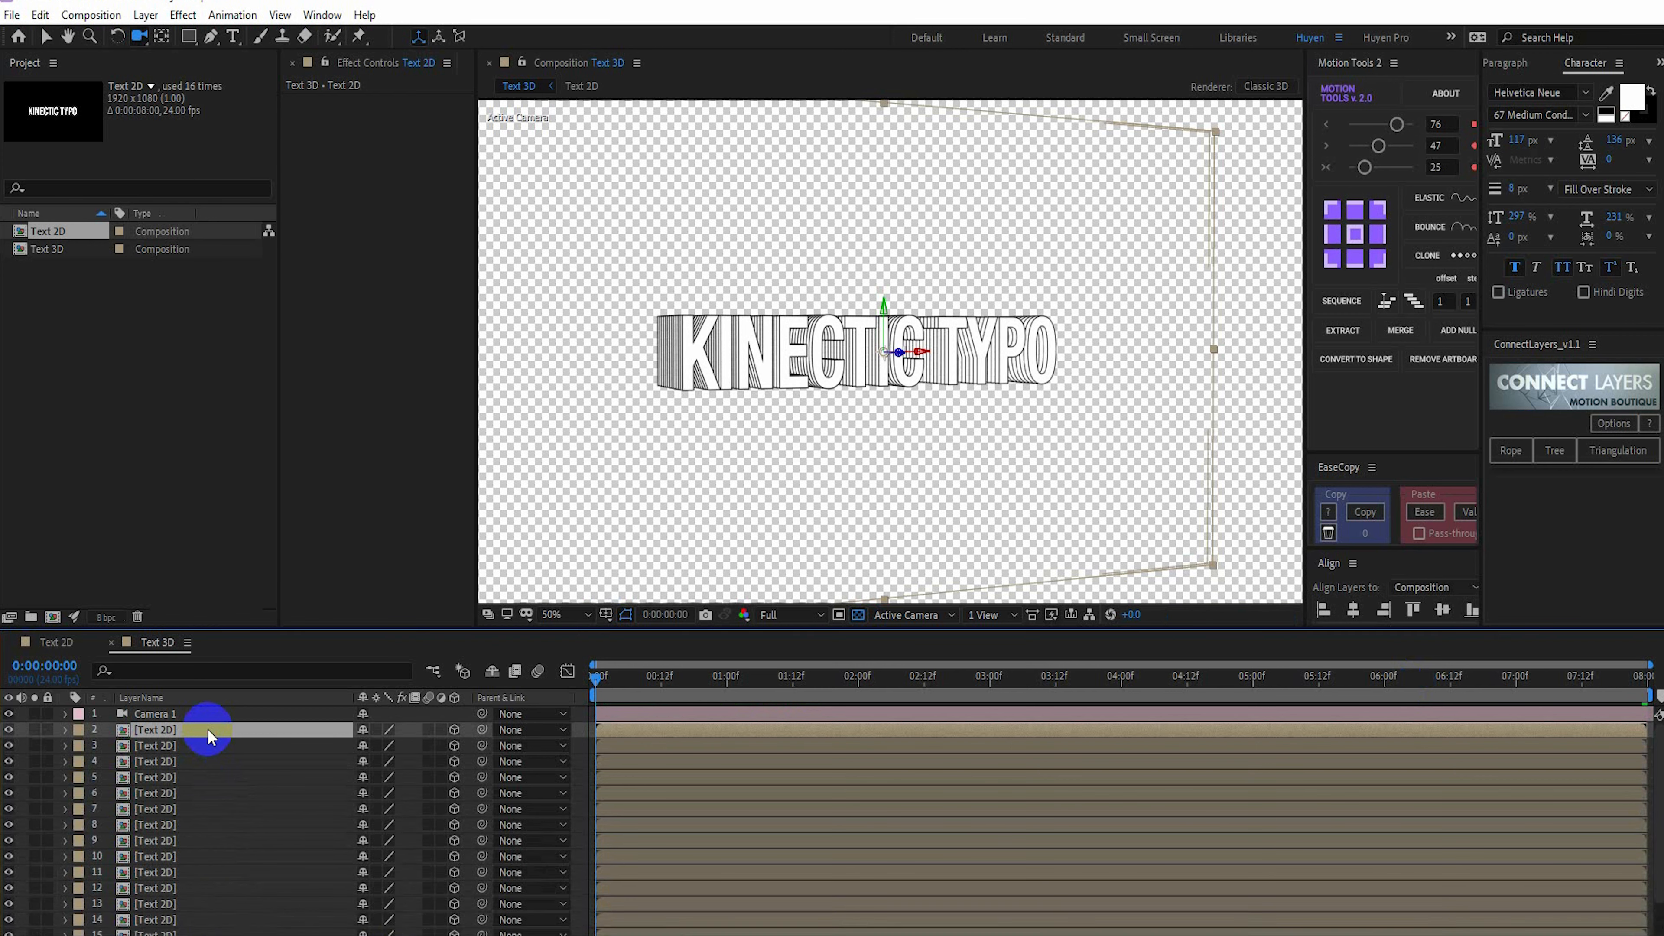
Find the Tint effect and apply it to the topmost Text 2D layer
{"action": "key", "text": "ctrl+5"}
{"action": "left_click", "coordinate": [1533, 87]}
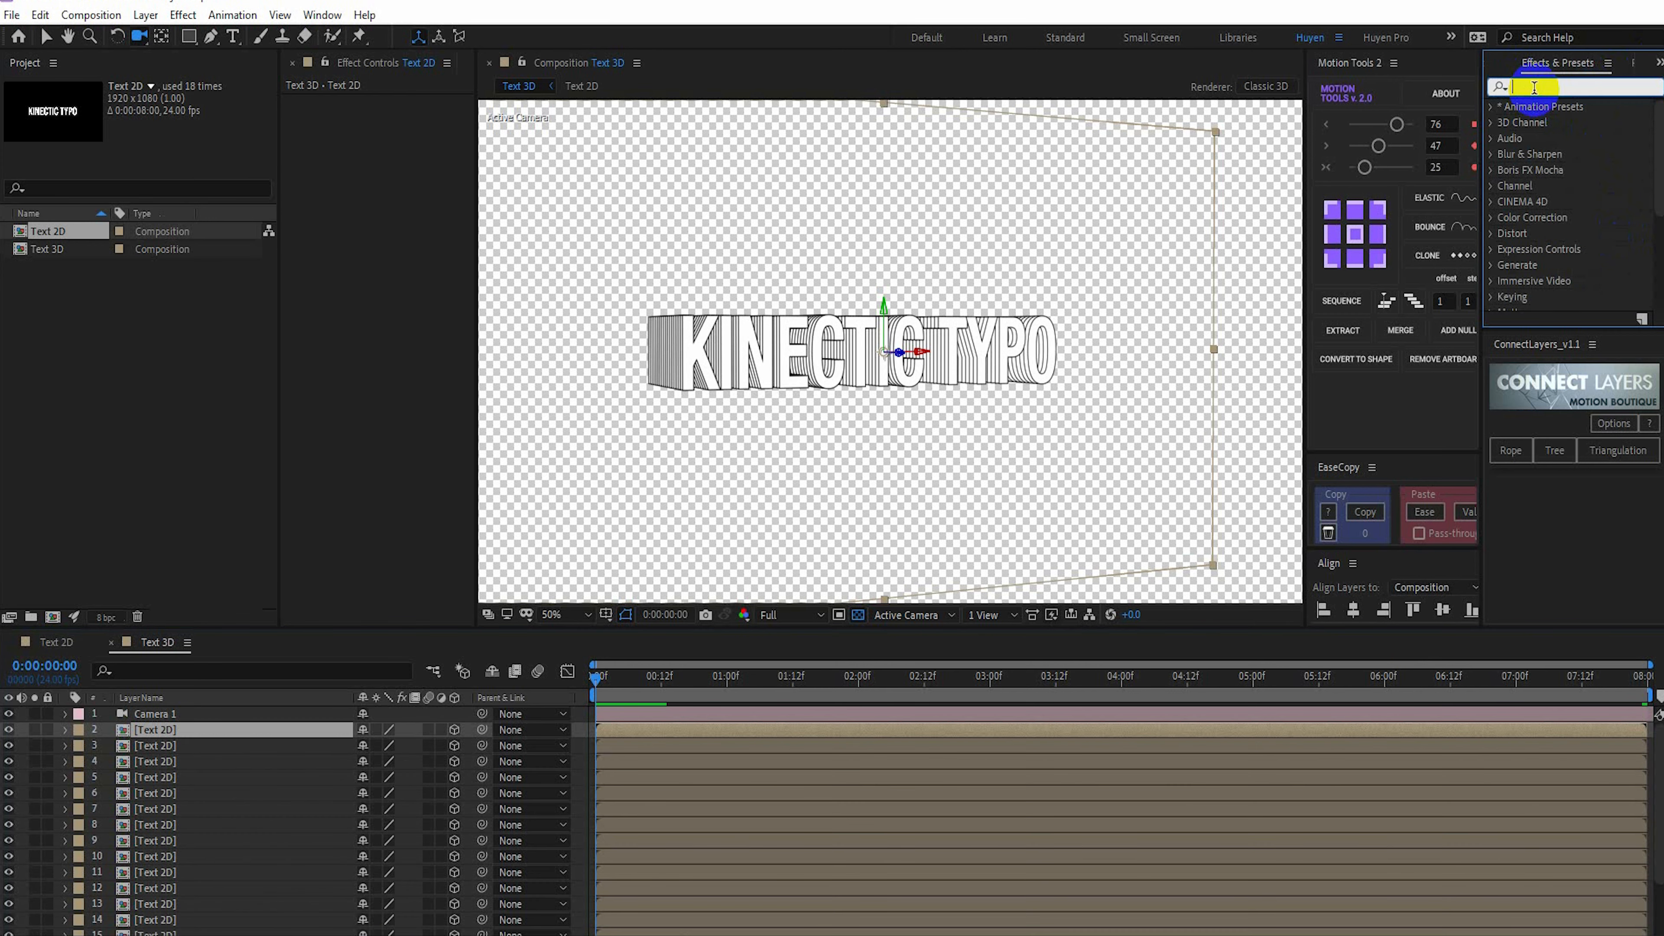
{"action": "type", "text": "tint"}
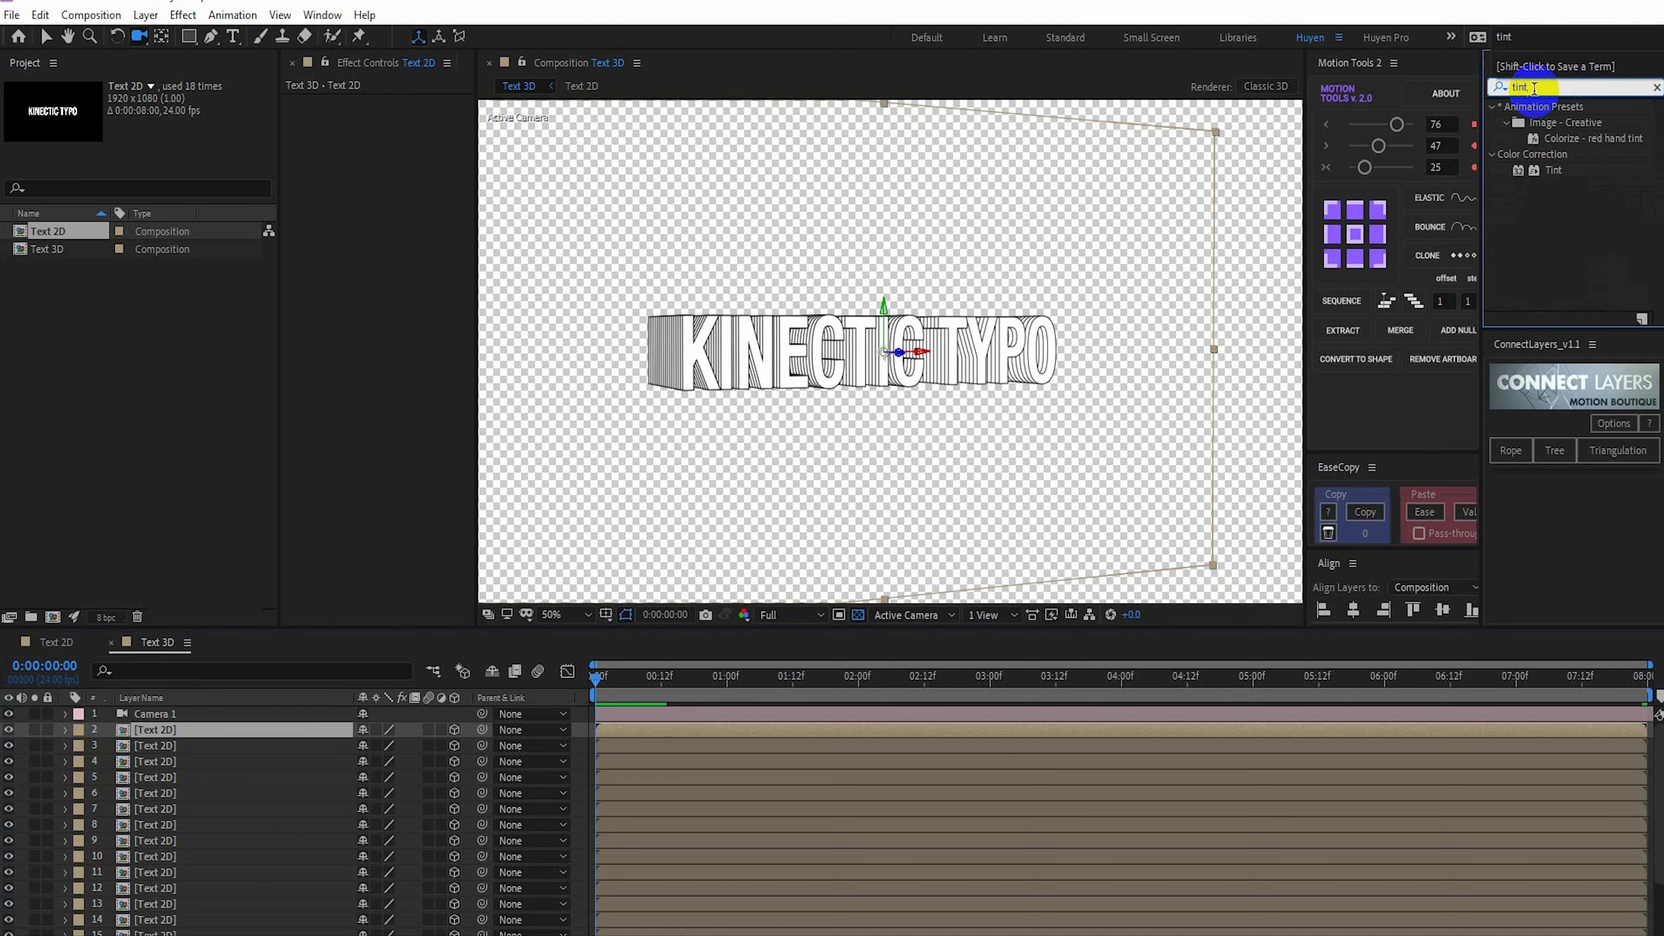
{"action": "left_click_drag", "start_coordinate": [1547, 170], "coordinate": [347, 231]}
Copy the text color f37121 from the color file in Notepad and set it as the Tint effect's Map White To color
{"action": "key", "text": "alt+Tab"}
{"action": "left_click_drag", "start_coordinate": [1223, 457], "coordinate": [1182, 458]}
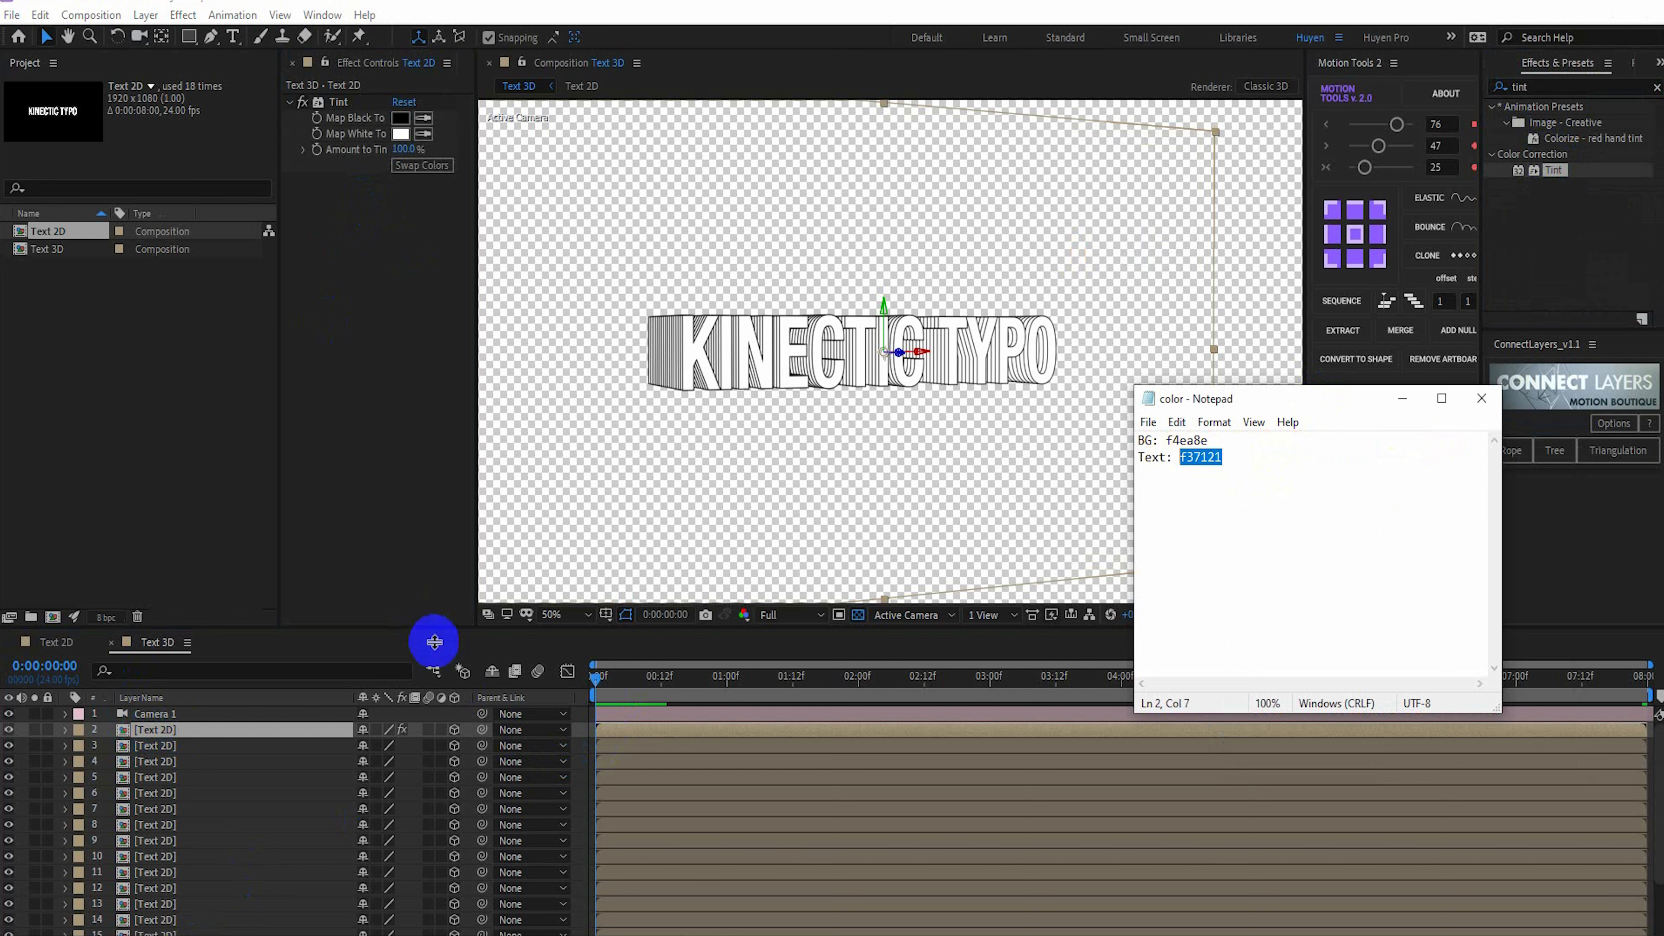
{"action": "left_click", "coordinate": [401, 134]}
{"action": "type", "text": "F37121"}
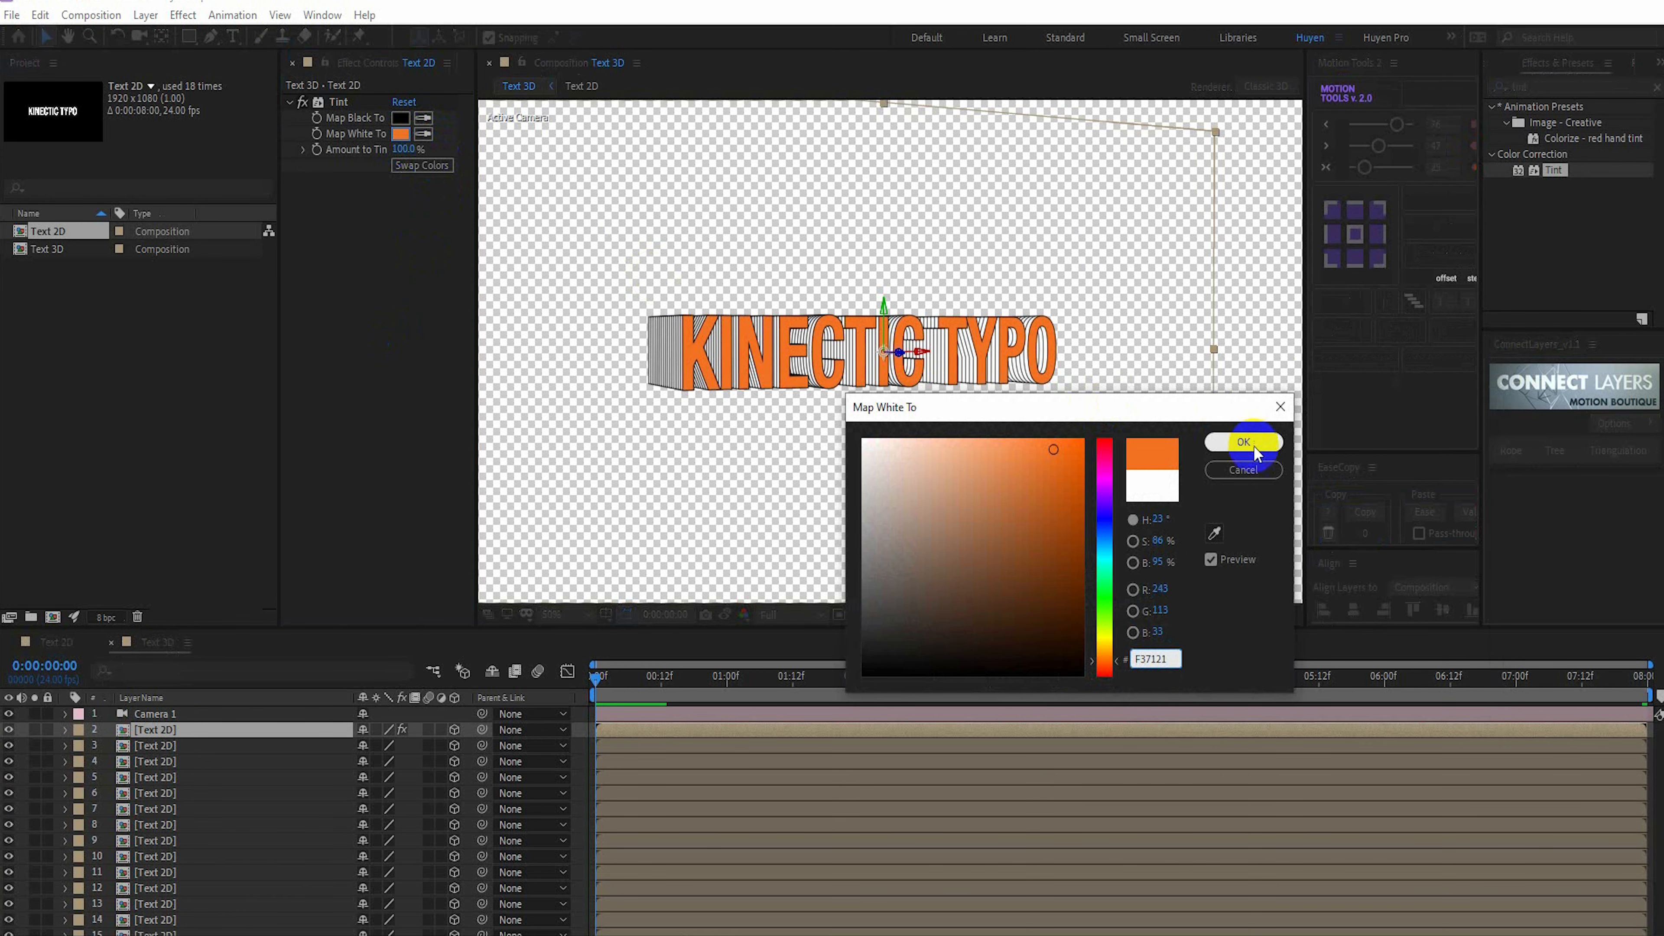
{"action": "left_click", "coordinate": [1254, 452]}
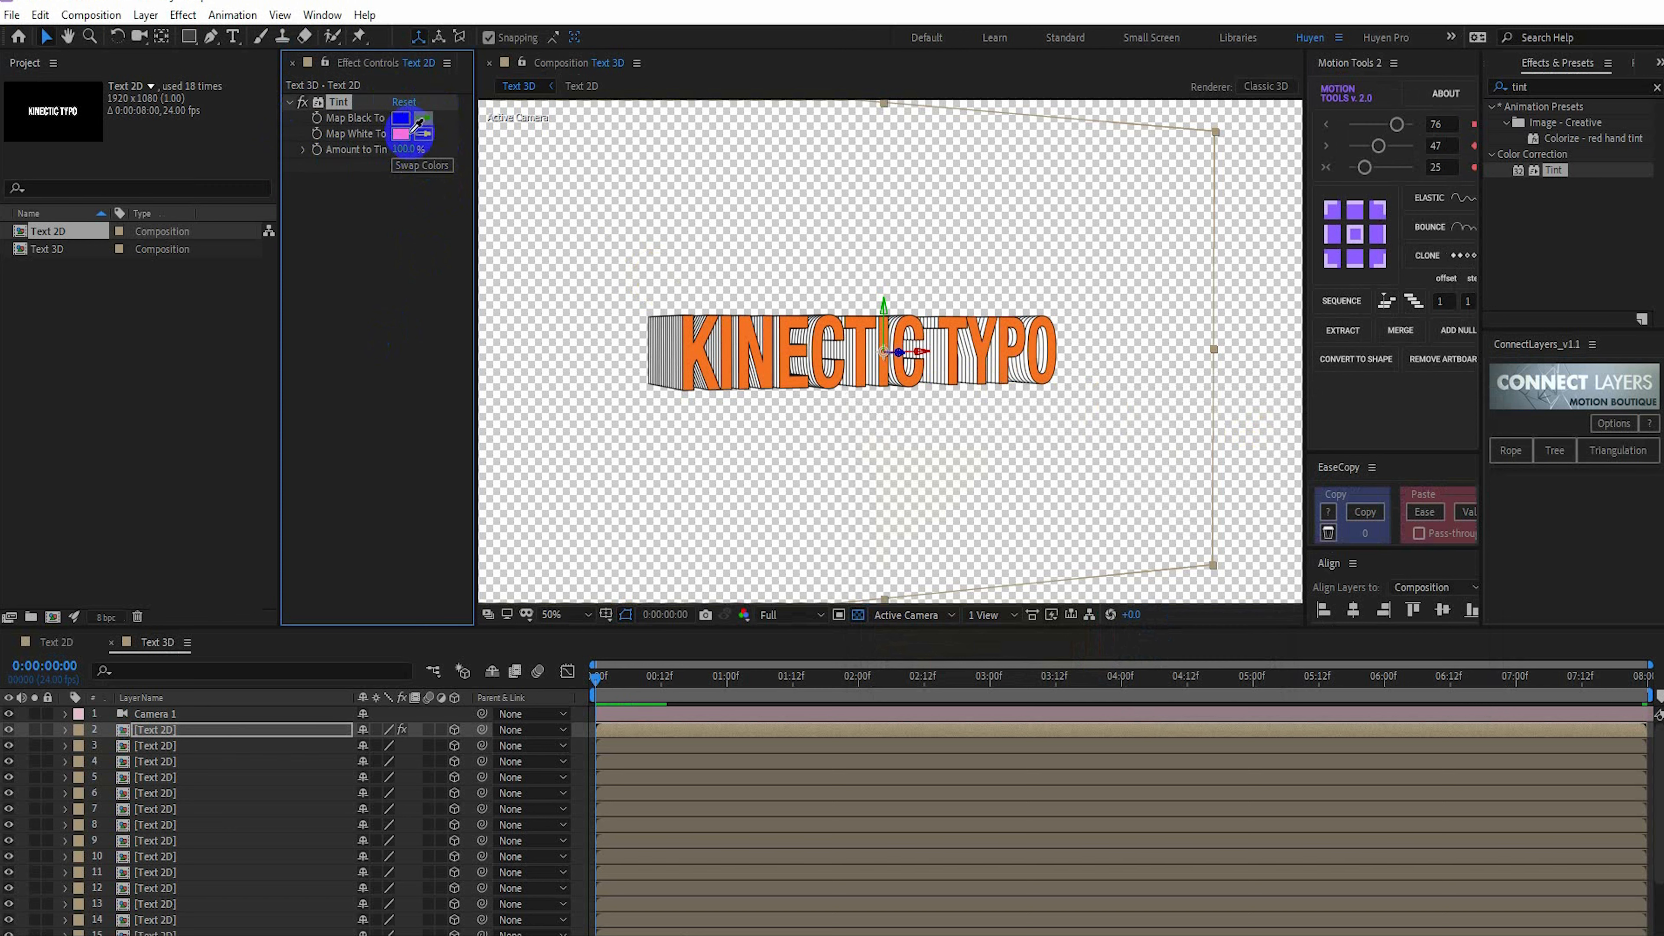
Set the Tint effect's Map Black To color to the dark orange-brown 8A3500
{"action": "left_click", "coordinate": [401, 137]}
{"action": "left_click", "coordinate": [400, 118]}
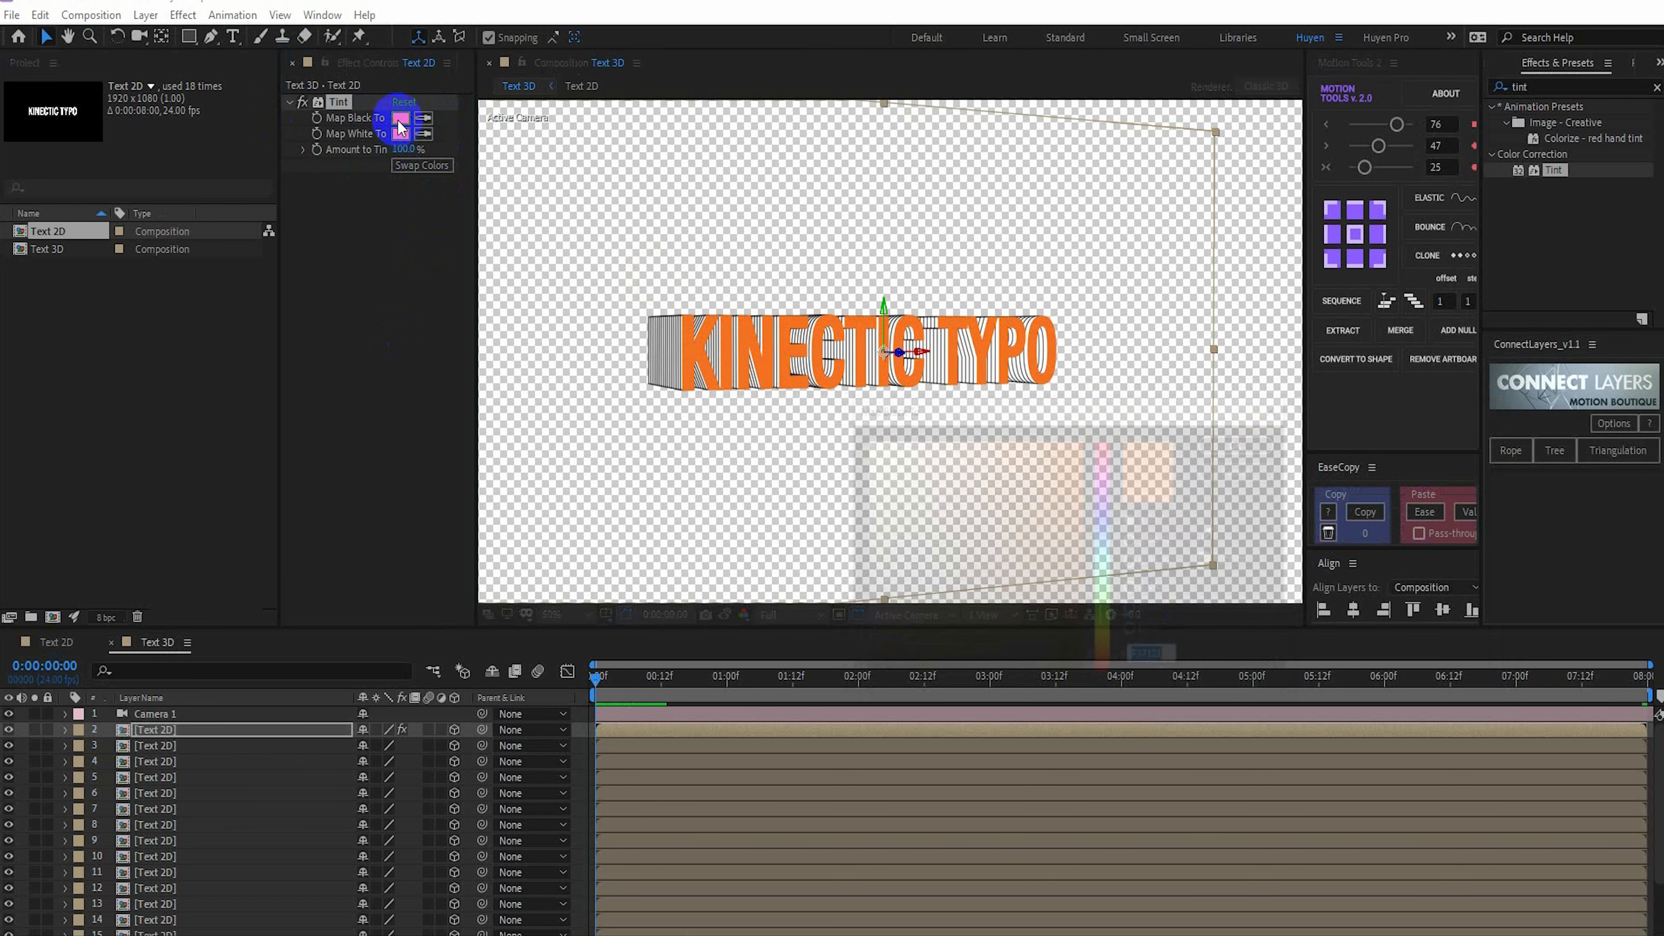
{"action": "left_click", "coordinate": [1078, 538]}
{"action": "left_click_drag", "start_coordinate": [1078, 537], "coordinate": [1085, 547]}
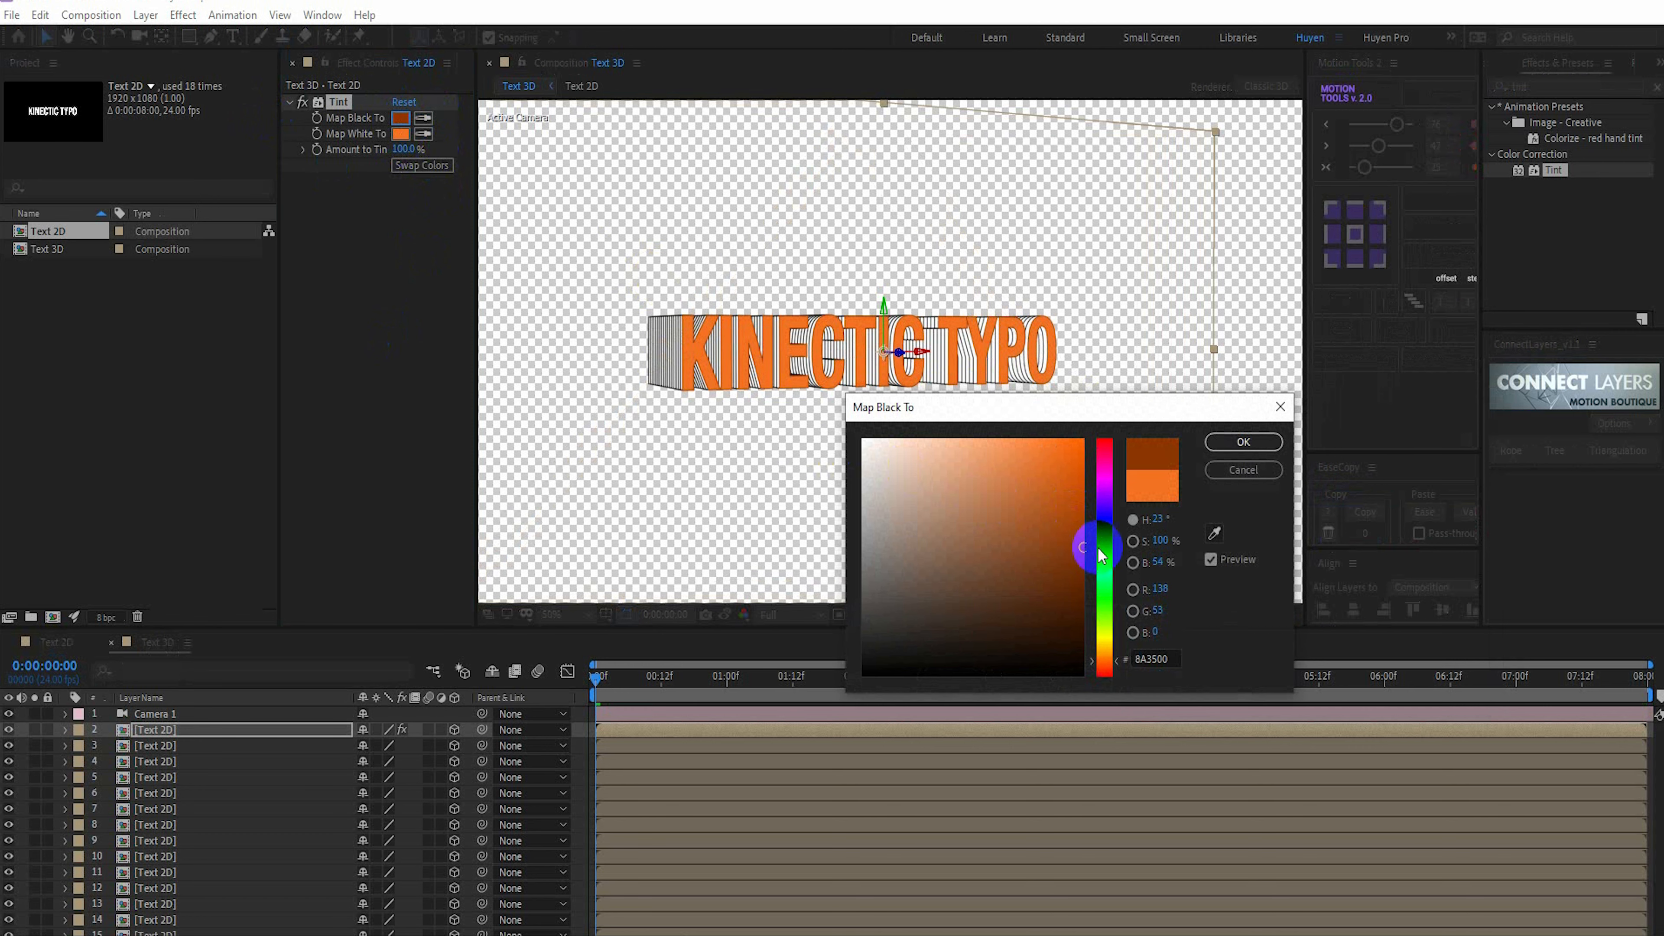
{"action": "left_click", "coordinate": [1271, 441]}
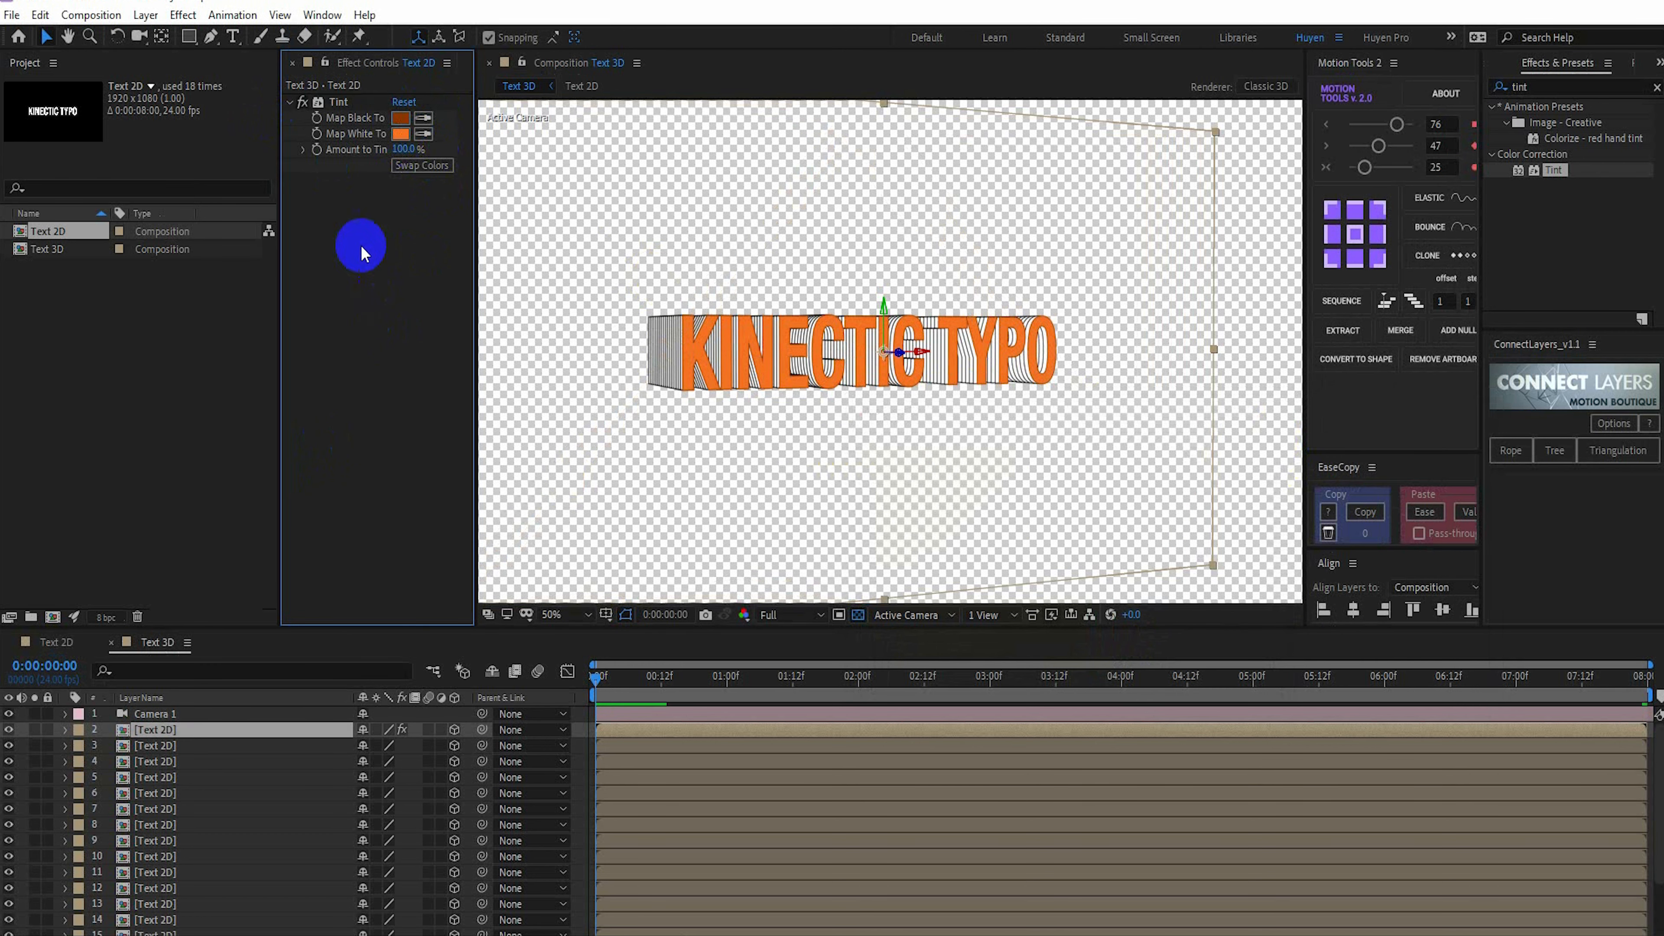
Copy the orange Tint effect from the topmost Text 2D layer and paste it onto layers 4, 6, 8, 10, 12, 14, 16 and 18
{"action": "left_click", "coordinate": [334, 105]}
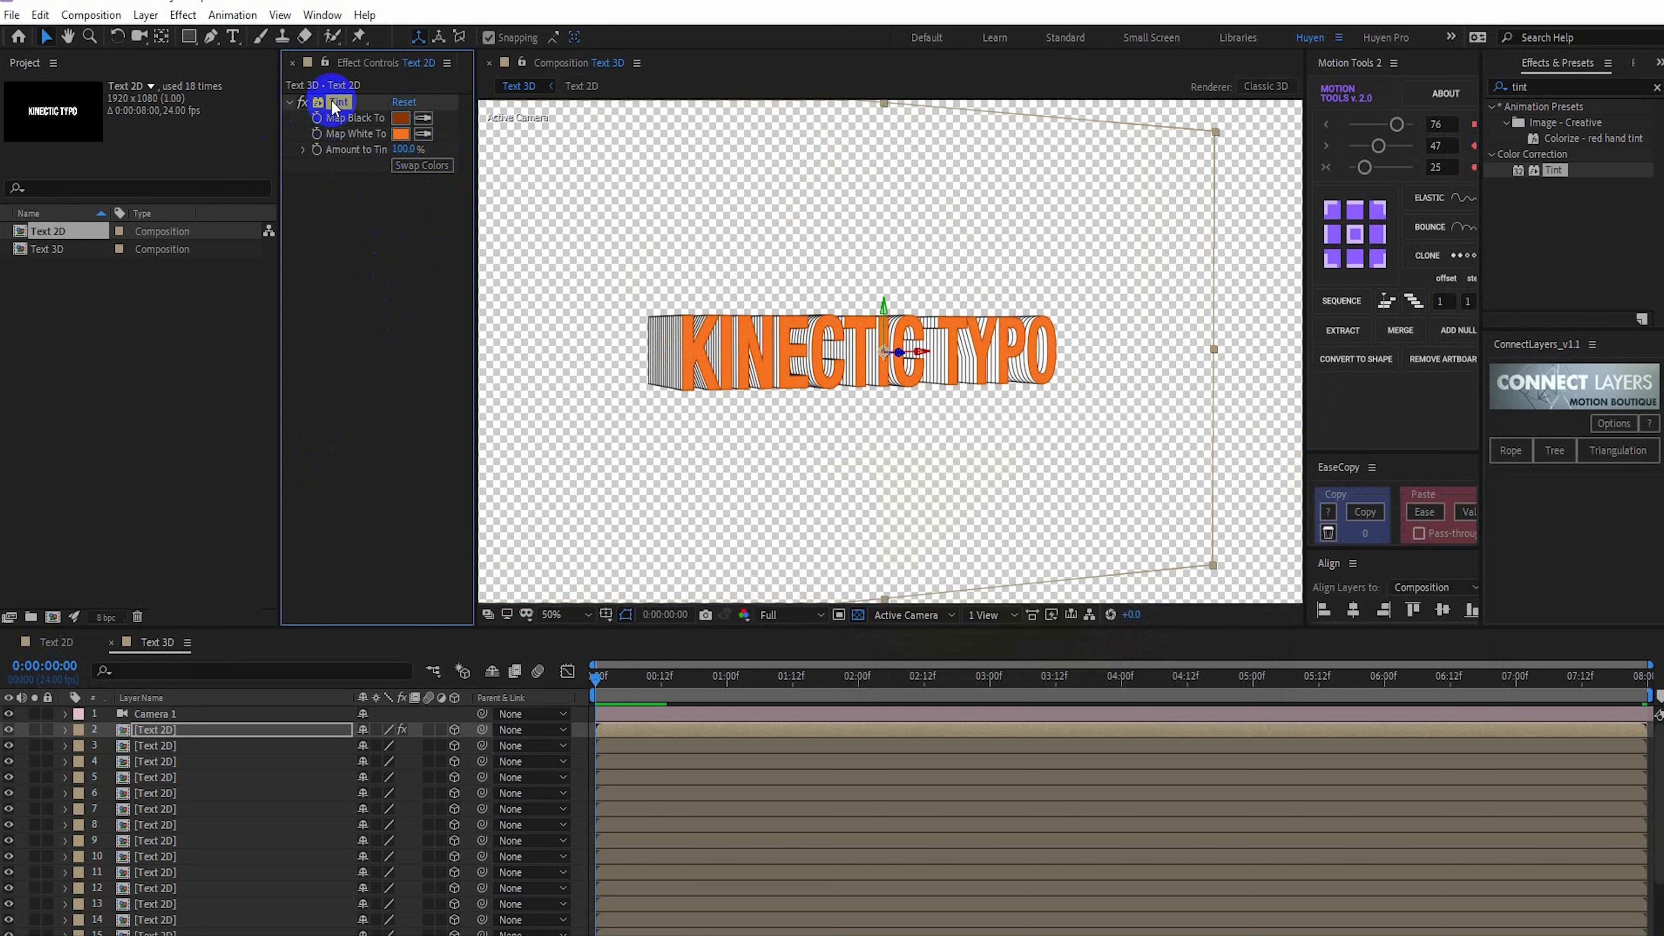
{"action": "left_click", "coordinate": [158, 761]}
{"action": "left_click", "coordinate": [157, 793], "text": "ctrl"}
{"action": "left_click", "coordinate": [157, 825], "text": "ctrl"}
{"action": "left_click", "coordinate": [157, 856], "text": "ctrl"}
{"action": "left_click", "coordinate": [169, 886], "text": "ctrl"}
{"action": "scroll", "coordinate": [183, 882], "scroll_direction": "down", "scroll_amount": 2}
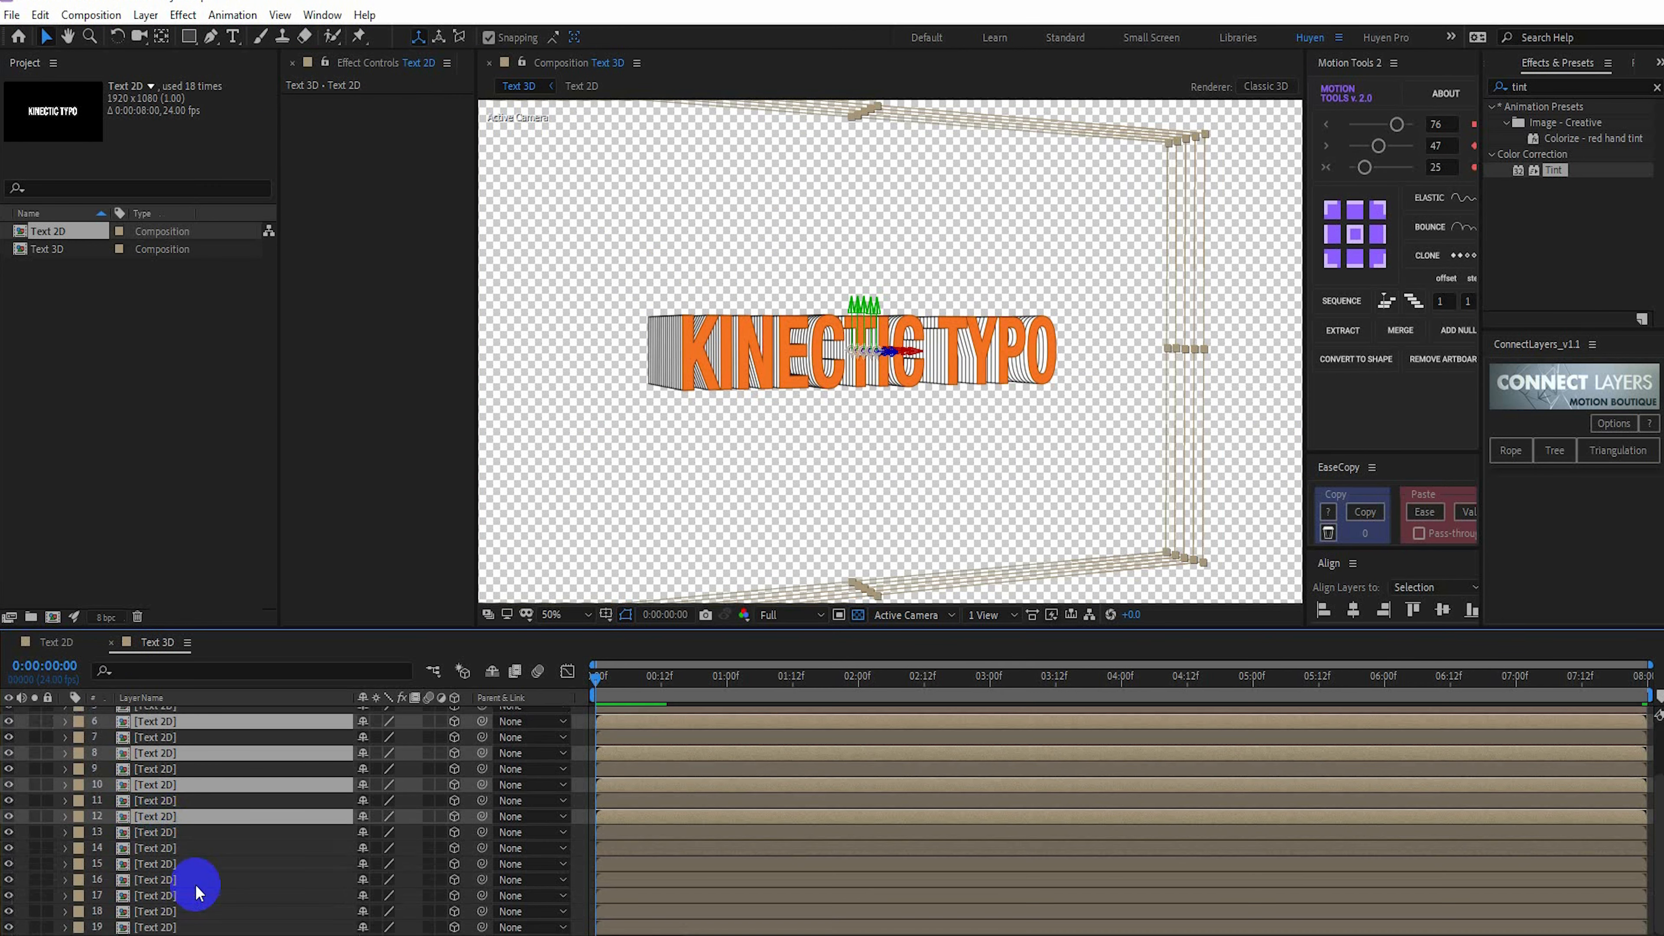
{"action": "left_click", "coordinate": [164, 848], "text": "ctrl"}
{"action": "left_click", "coordinate": [169, 880], "text": "ctrl"}
{"action": "left_click", "coordinate": [190, 911], "text": "ctrl"}
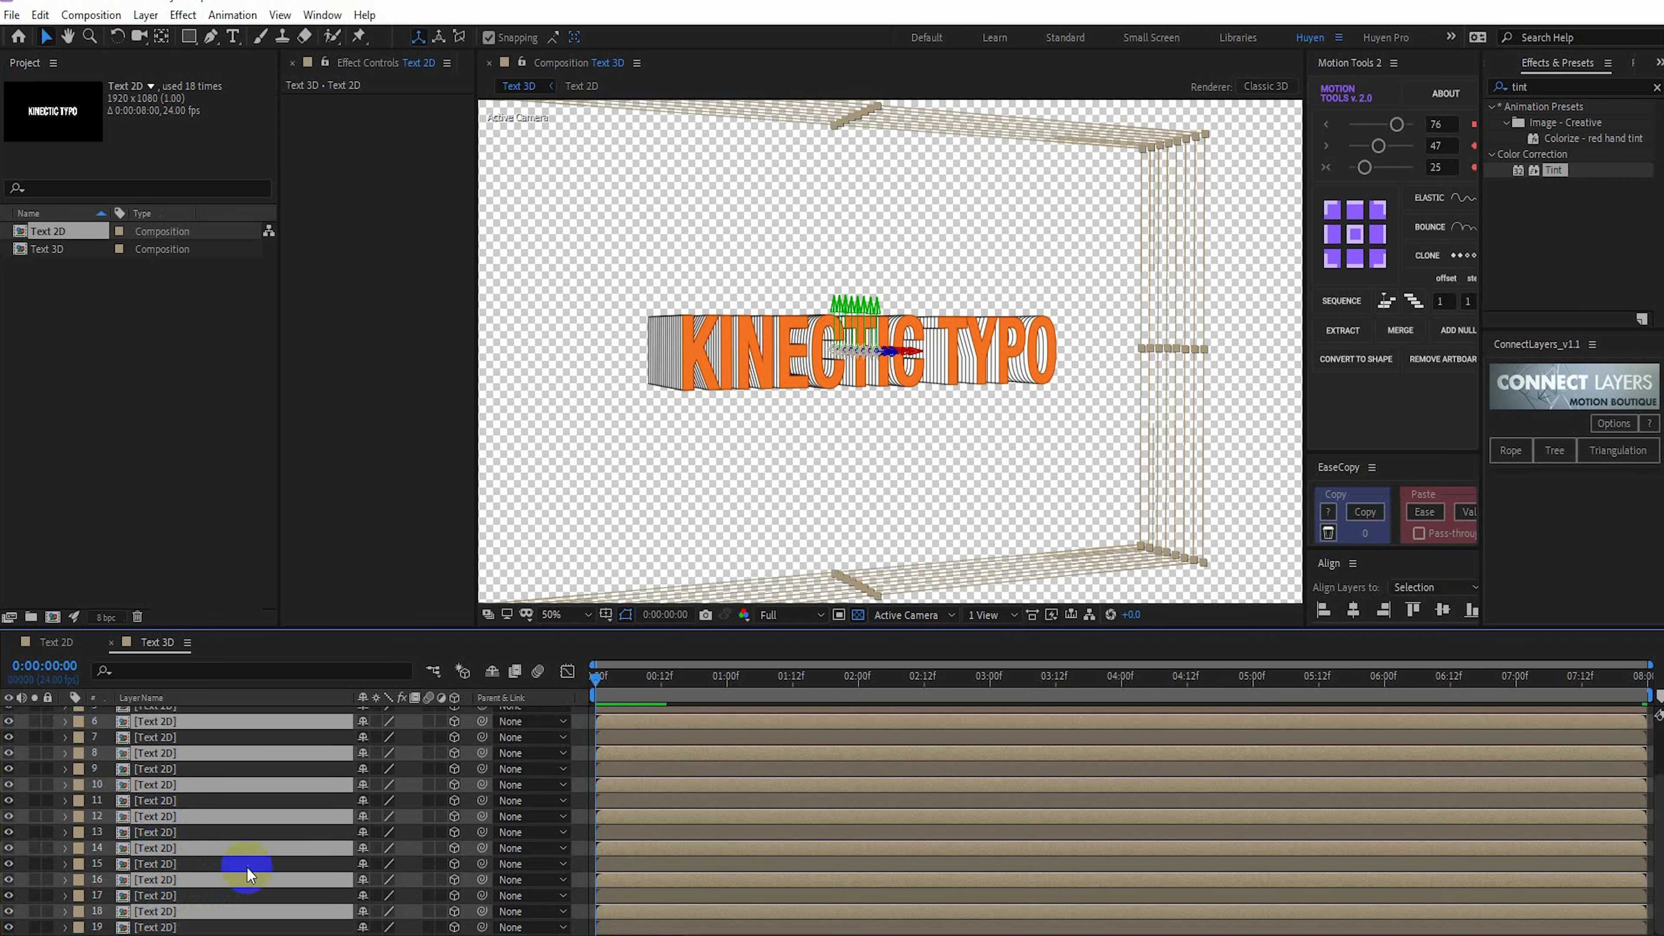
{"action": "key", "text": "ctrl+v"}
Apply a new Tint effect to the second Text 2D layer, layer 3
{"action": "scroll", "coordinate": [226, 823], "scroll_direction": "up", "scroll_amount": 2}
{"action": "left_click", "coordinate": [169, 731]}
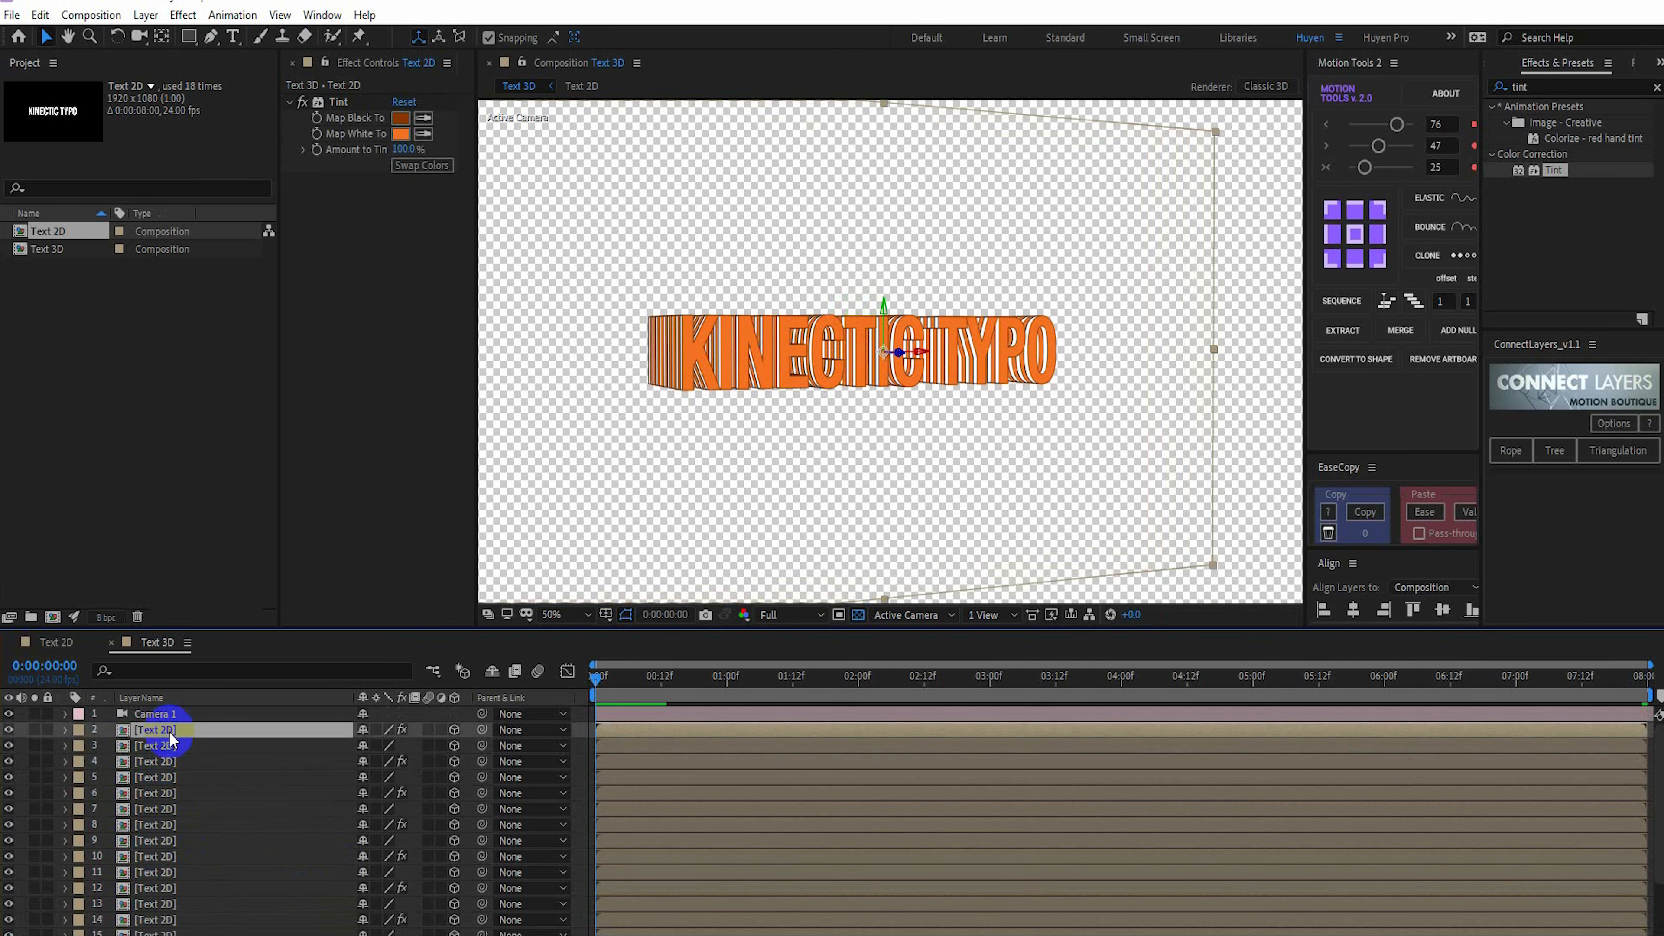
{"action": "left_click", "coordinate": [167, 746]}
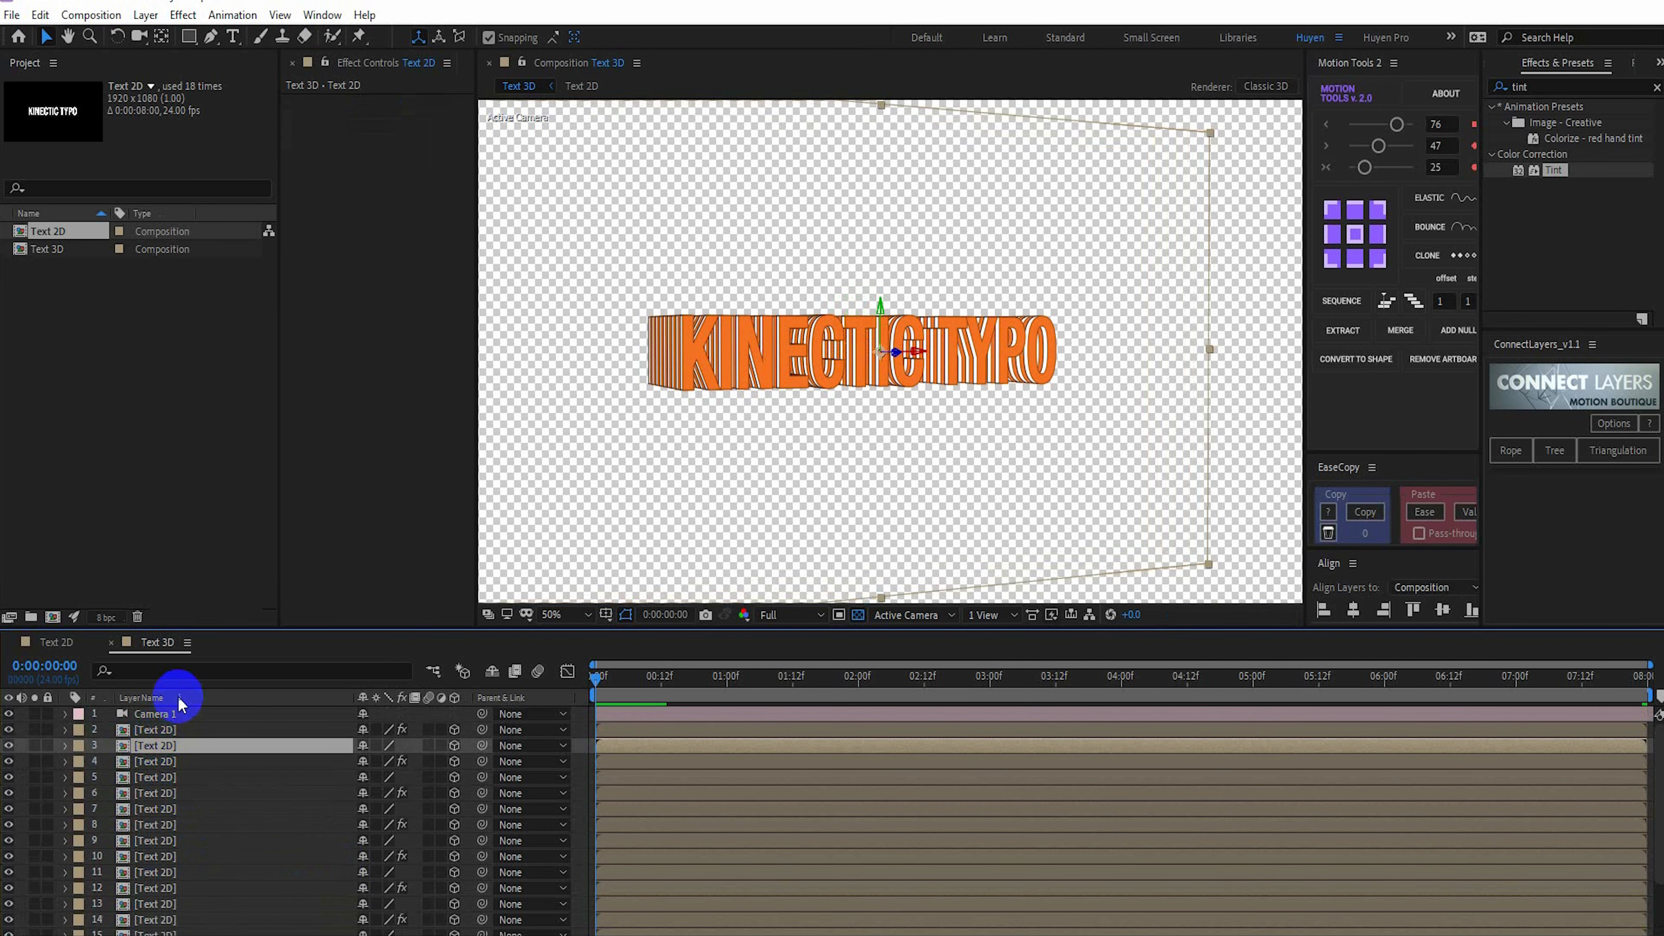
{"action": "left_click_drag", "start_coordinate": [1554, 170], "coordinate": [629, 367]}
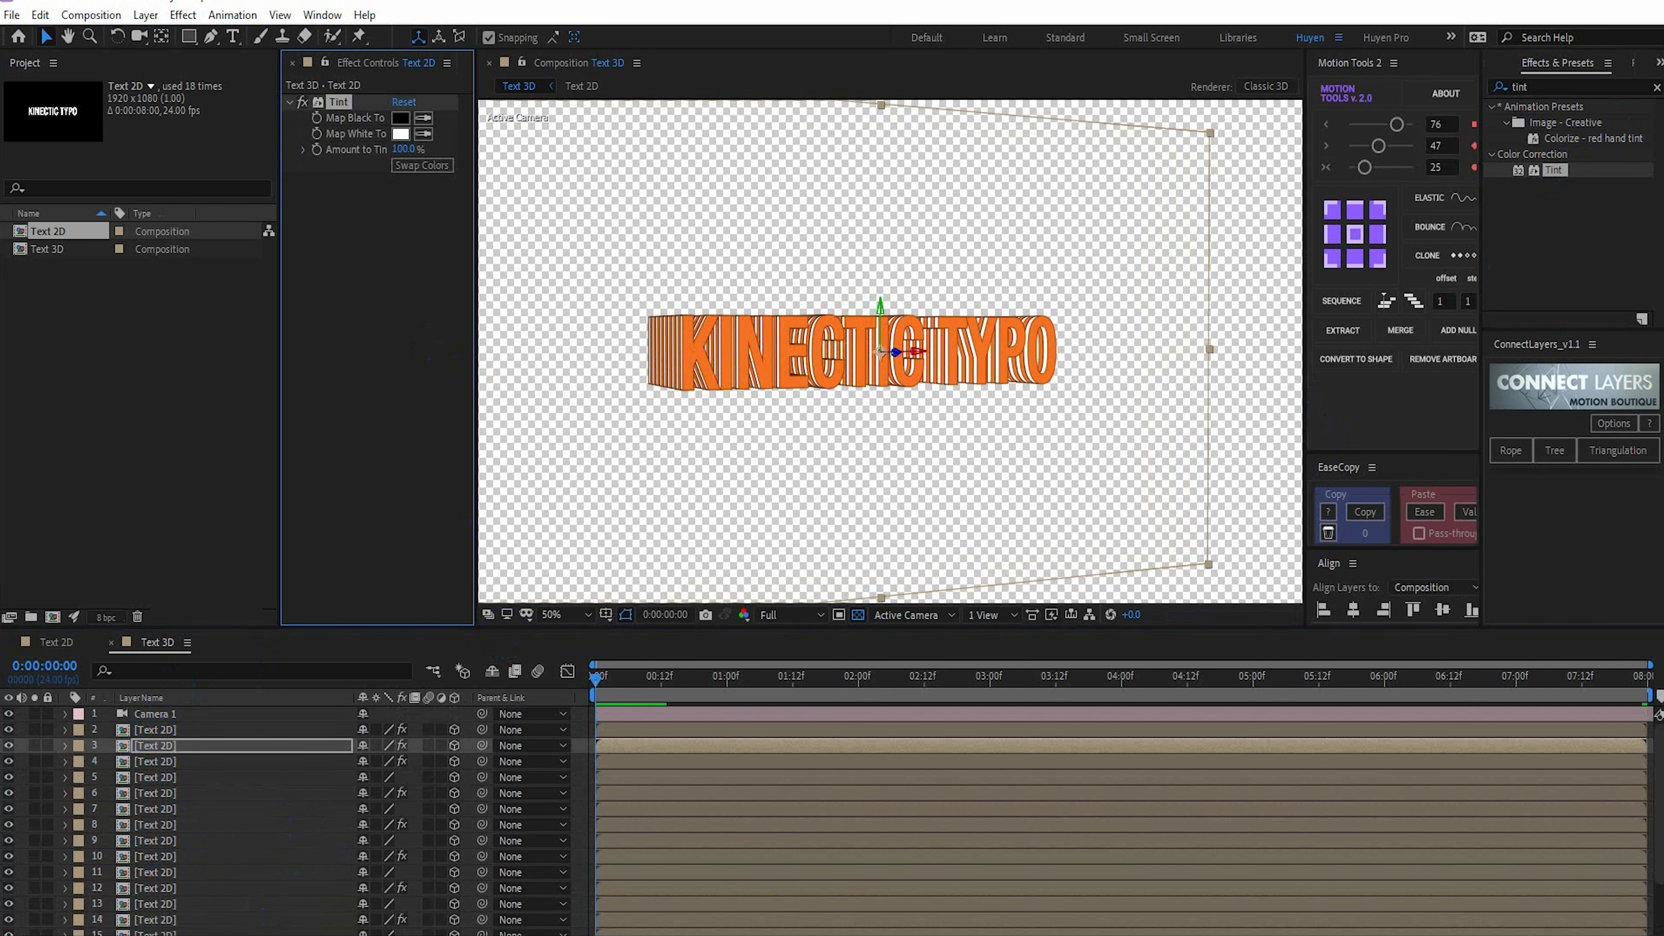
Copy the BG color f4ea8e from the color file in Notepad and use it for the Tint's Map White To and Map Black To
{"action": "left_click", "coordinate": [421, 931]}
{"action": "left_click_drag", "start_coordinate": [1224, 443], "coordinate": [1178, 440]}
{"action": "key", "text": "ctrl+c"}
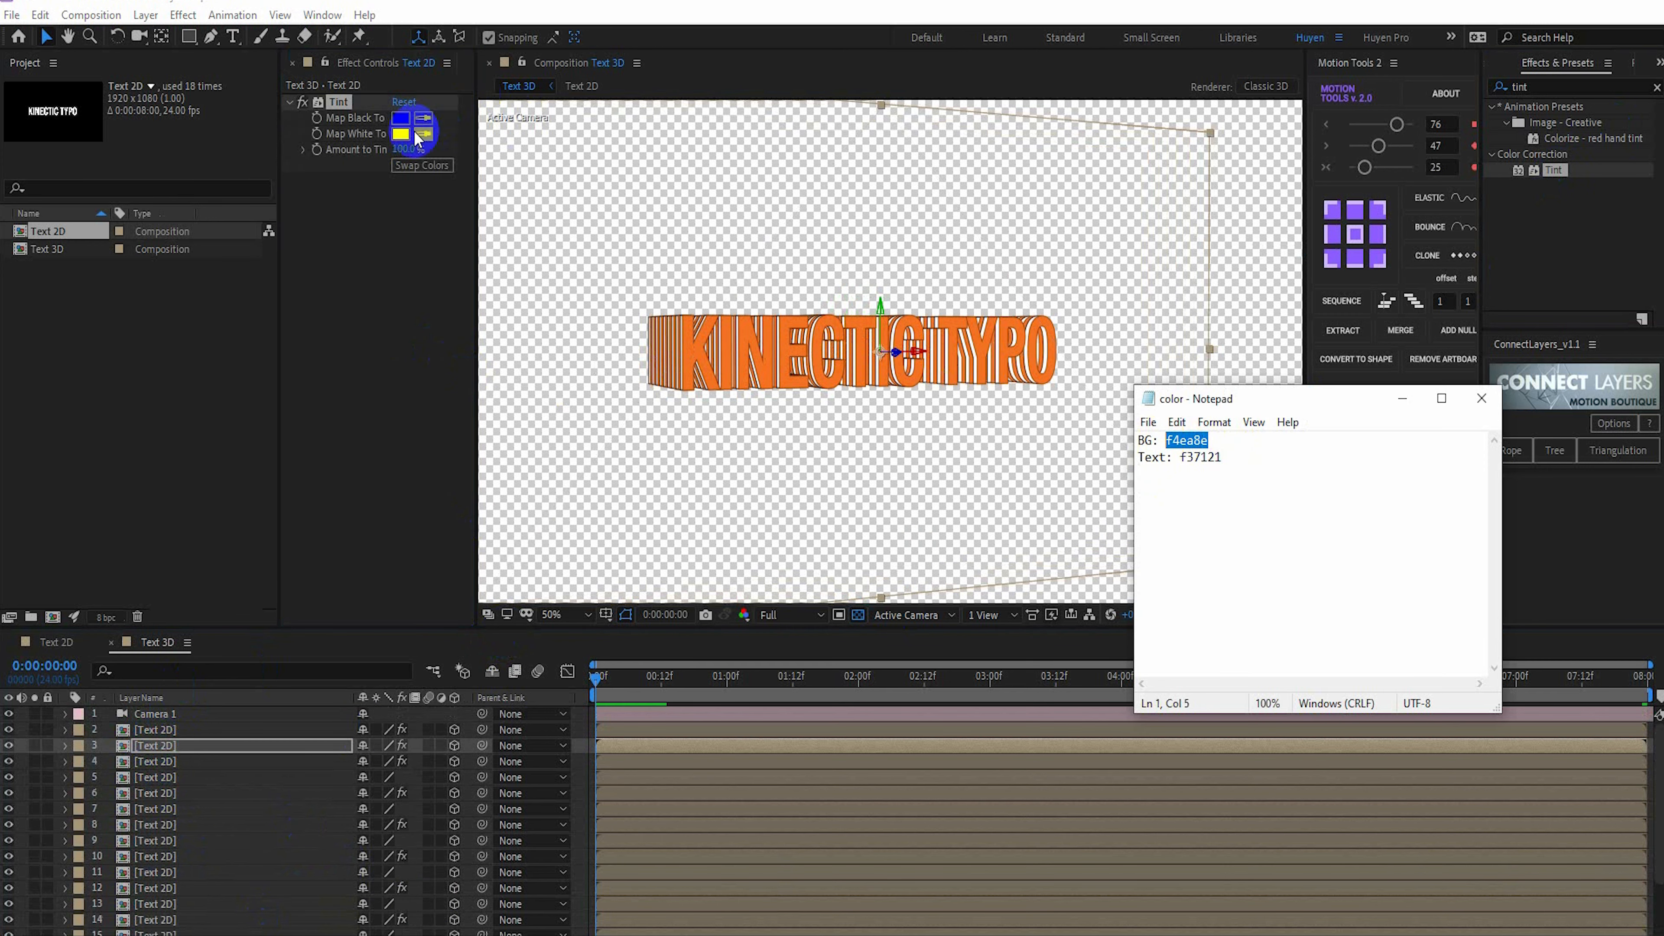
{"action": "left_click", "coordinate": [400, 134]}
{"action": "key", "text": "ctrl+v"}
{"action": "left_click", "coordinate": [1242, 442]}
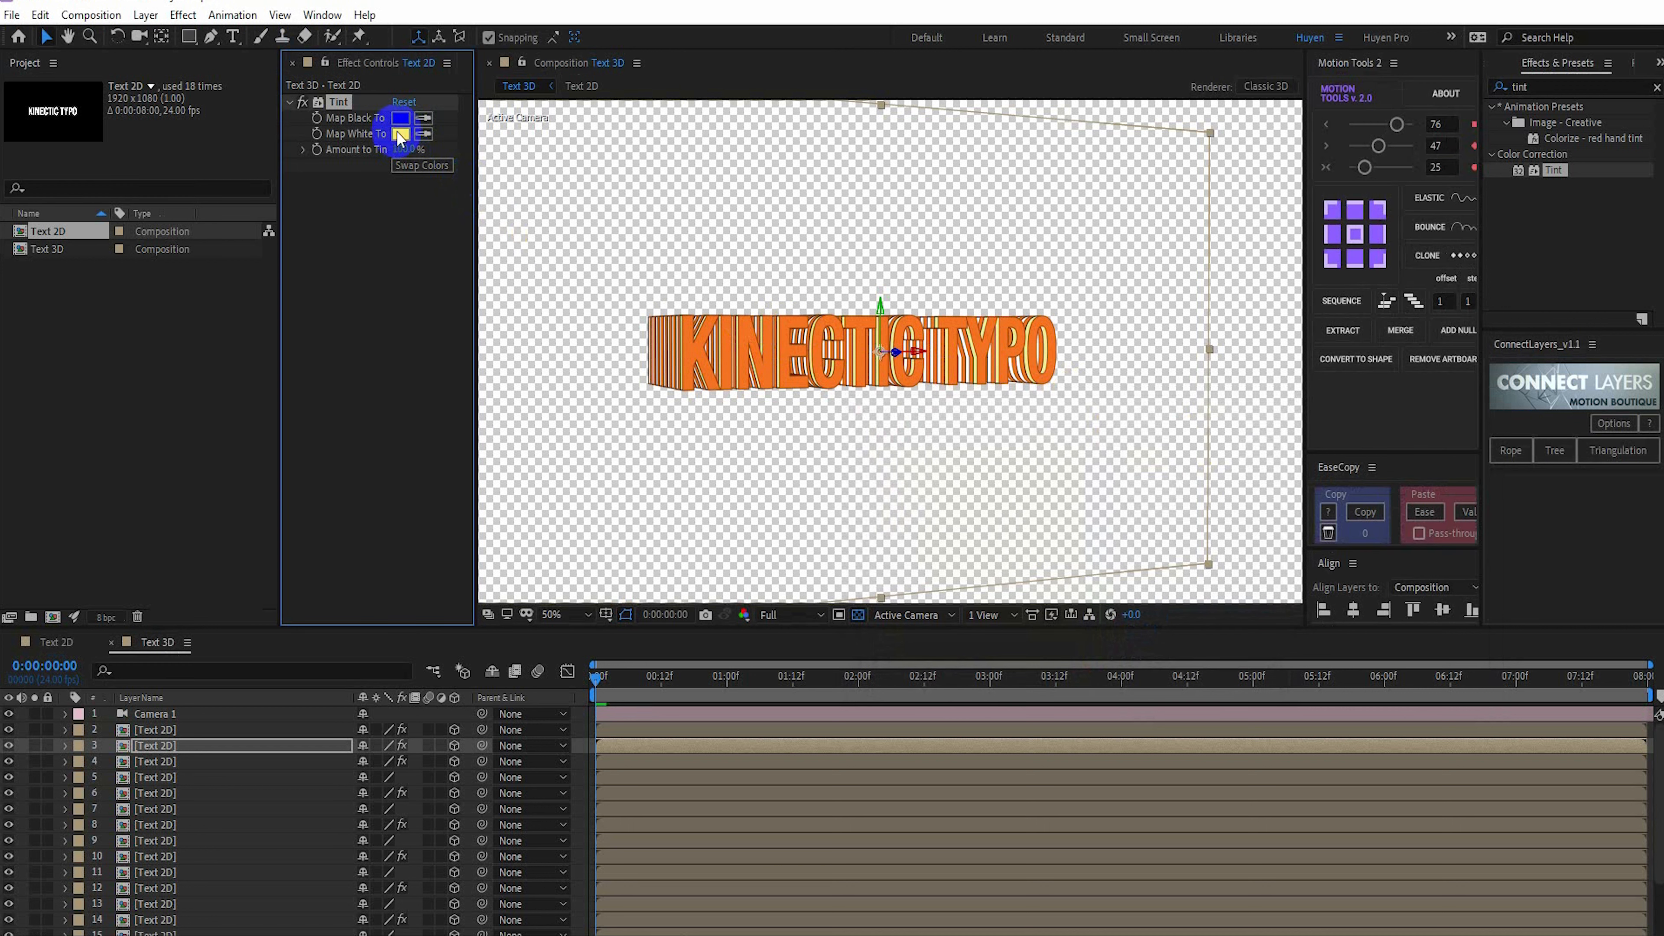
{"action": "left_click", "coordinate": [423, 118]}
{"action": "left_click", "coordinate": [401, 134]}
Copy layer 3's yellow Tint effect onto the untinted Text 2D layers 5, 7, 9, 11, 13, 15, 17 and 19, and clear the selection
{"action": "left_click", "coordinate": [331, 101]}
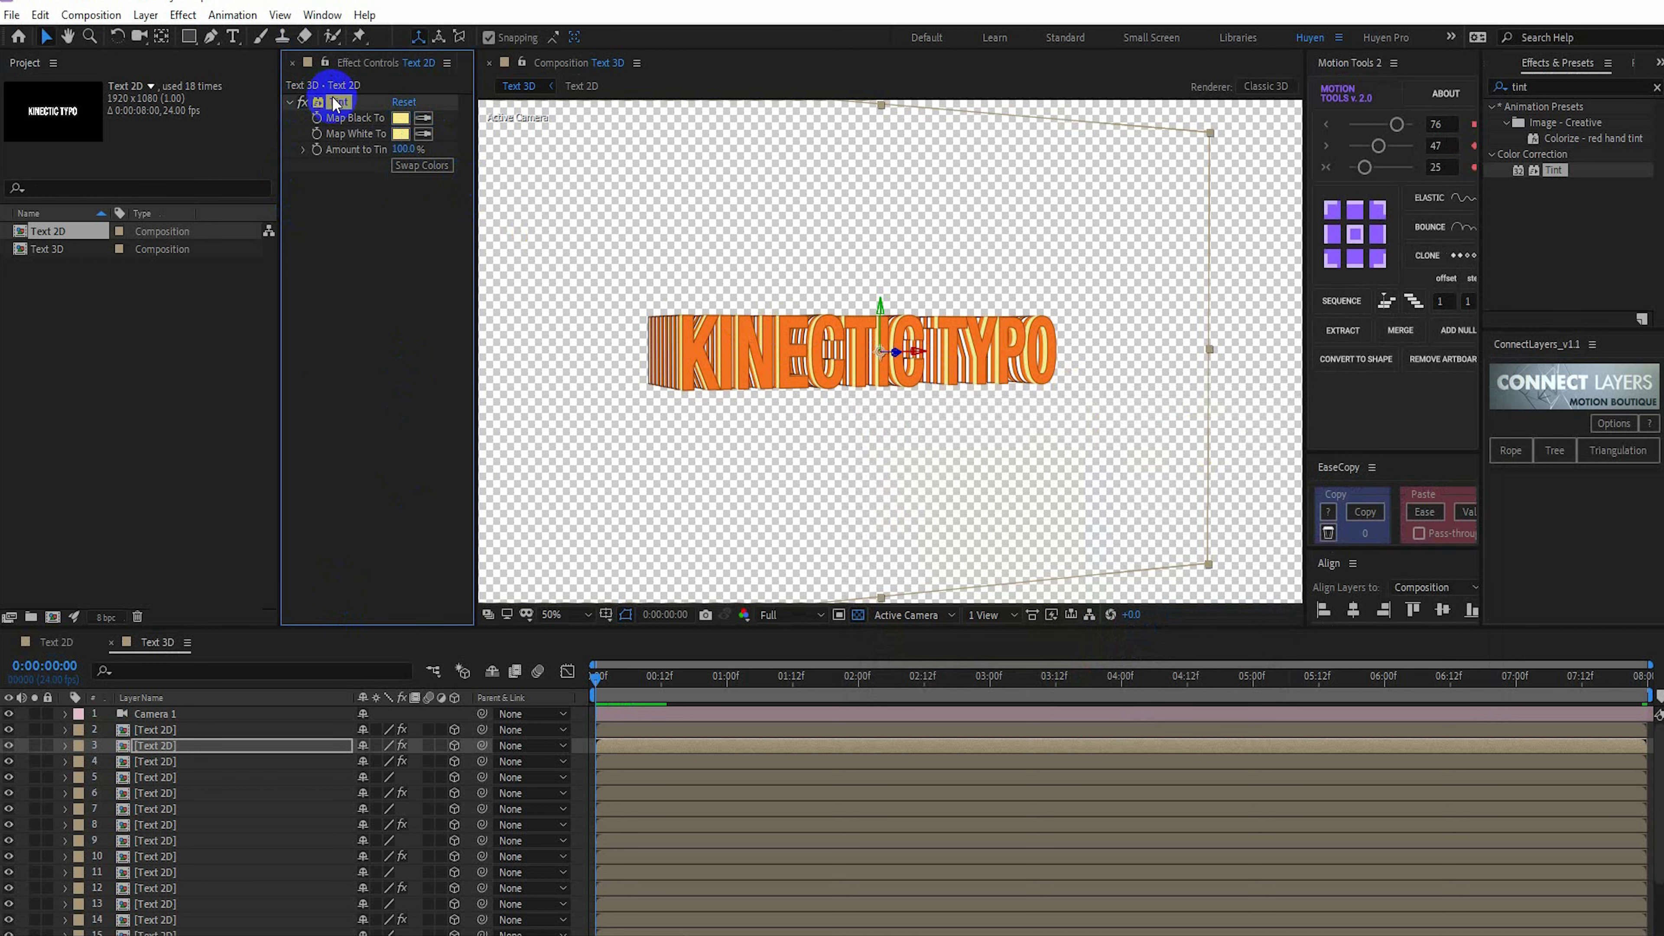
{"action": "left_click", "coordinate": [157, 776]}
{"action": "scroll", "coordinate": [218, 823], "scroll_direction": "down", "scroll_amount": 3}
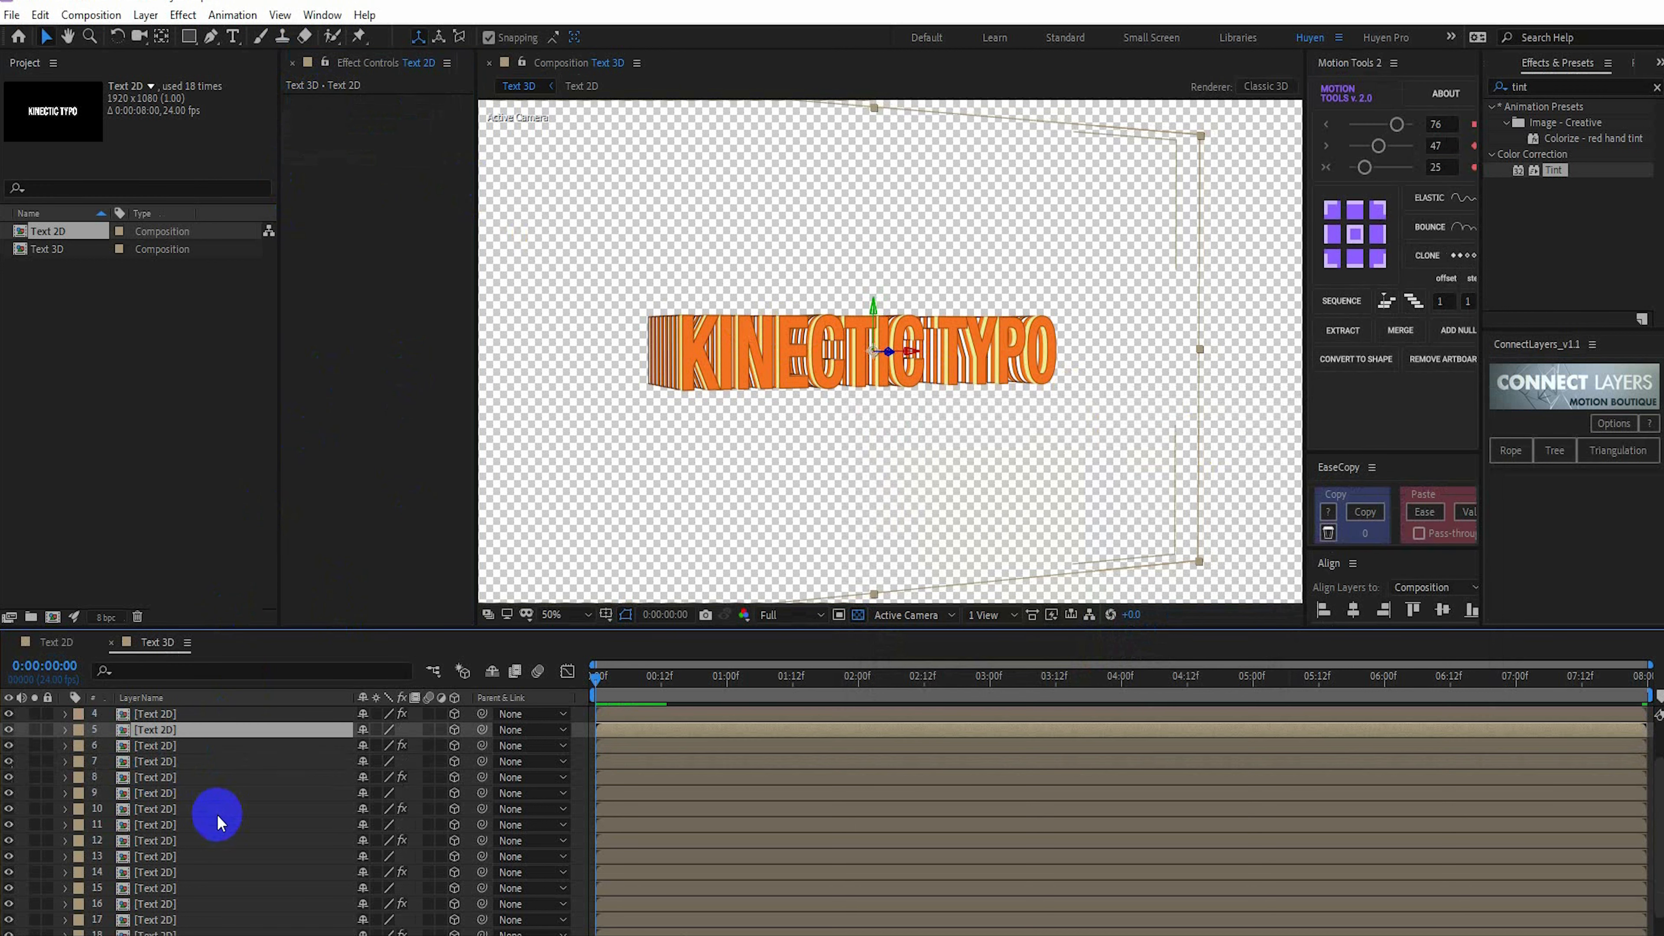
{"action": "left_click", "coordinate": [158, 761], "text": "ctrl"}
{"action": "left_click", "coordinate": [158, 792], "text": "ctrl"}
{"action": "left_click", "coordinate": [157, 825], "text": "ctrl"}
{"action": "left_click", "coordinate": [158, 856], "text": "ctrl"}
{"action": "left_click", "coordinate": [161, 888], "text": "ctrl"}
{"action": "scroll", "coordinate": [168, 894], "scroll_direction": "down", "scroll_amount": 2}
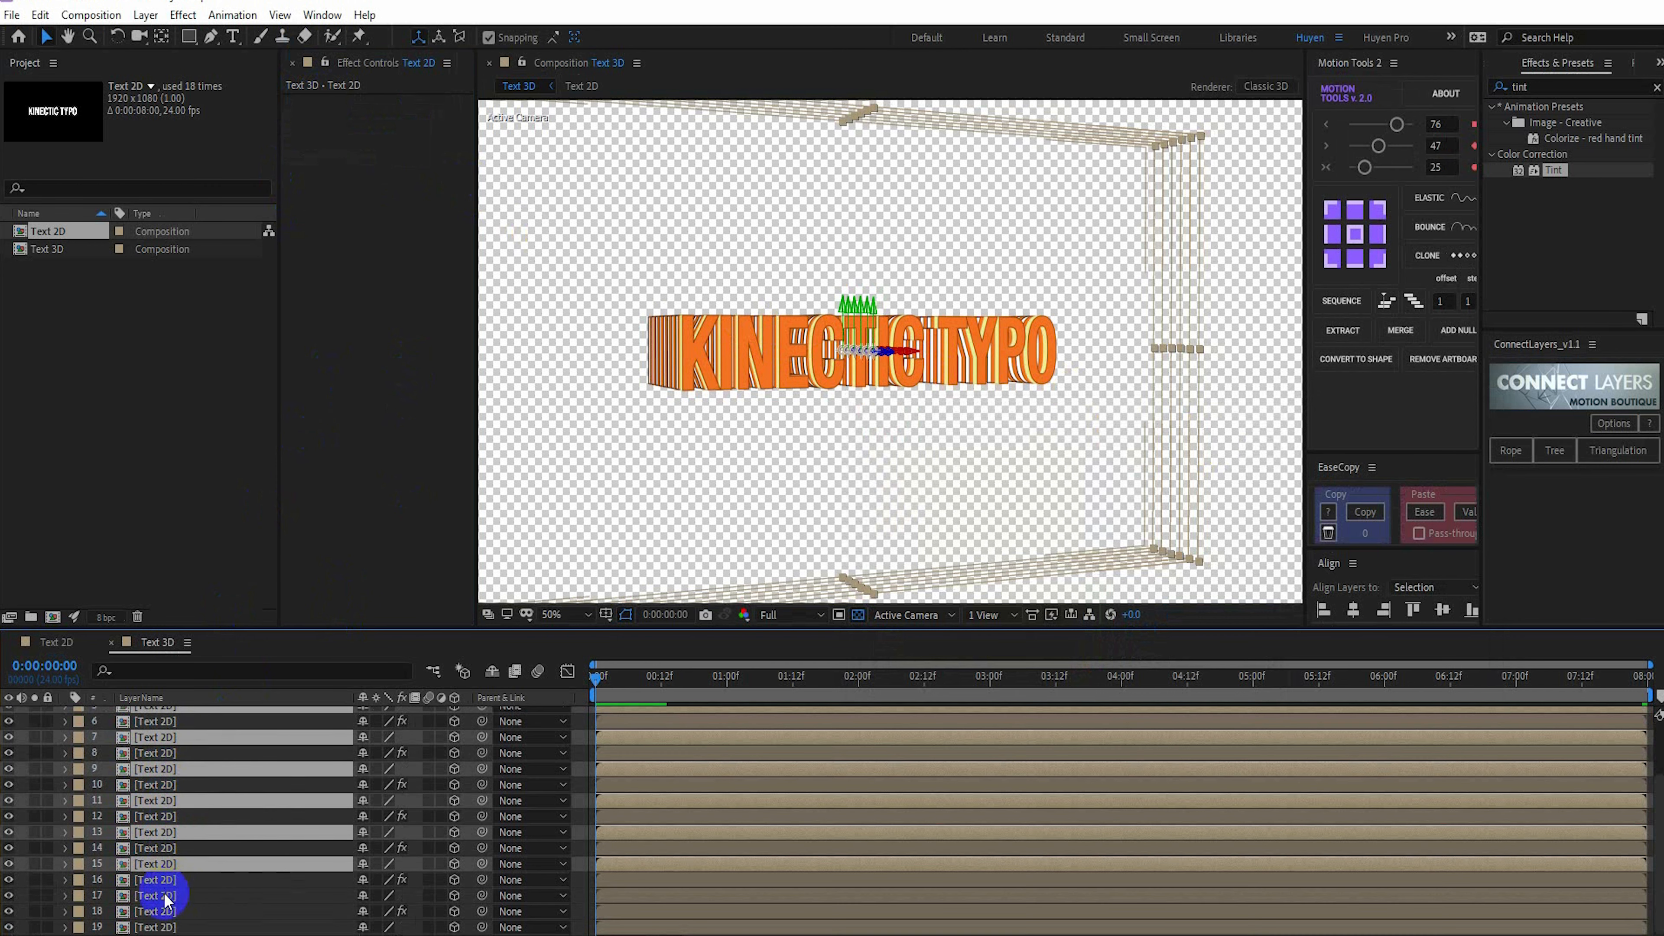
{"action": "left_click", "coordinate": [161, 896], "text": "ctrl"}
{"action": "left_click", "coordinate": [163, 927], "text": "ctrl"}
{"action": "key", "text": "ctrl+v"}
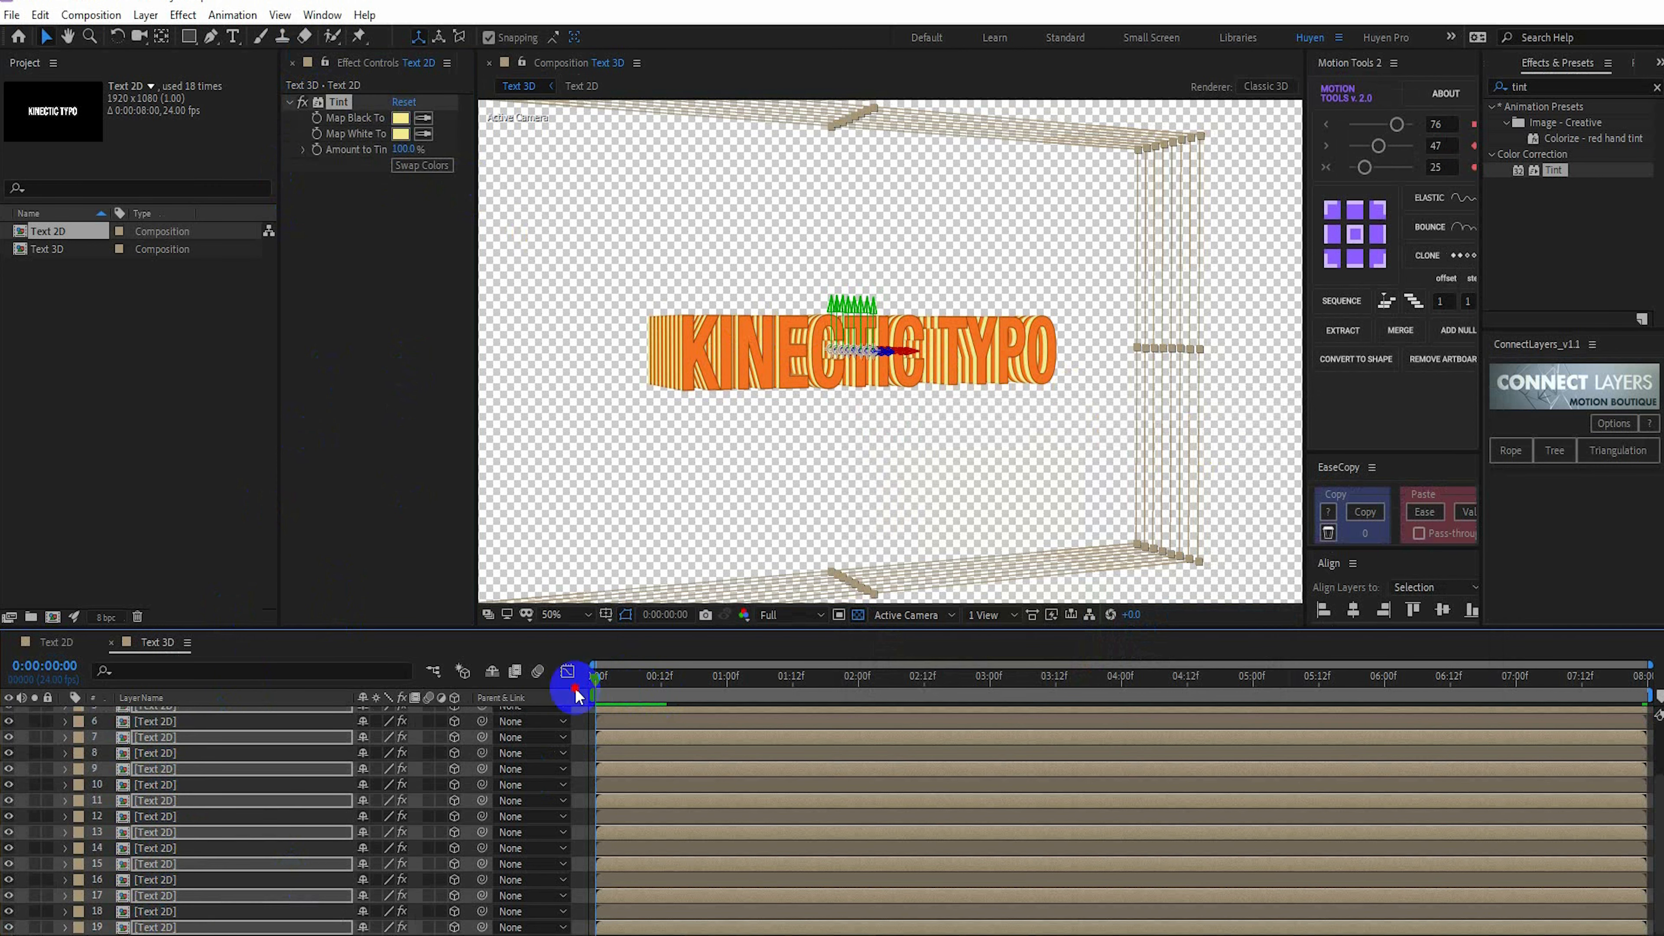
{"action": "left_click", "coordinate": [567, 671]}
{"action": "key", "text": "ctrl+shift+a"}
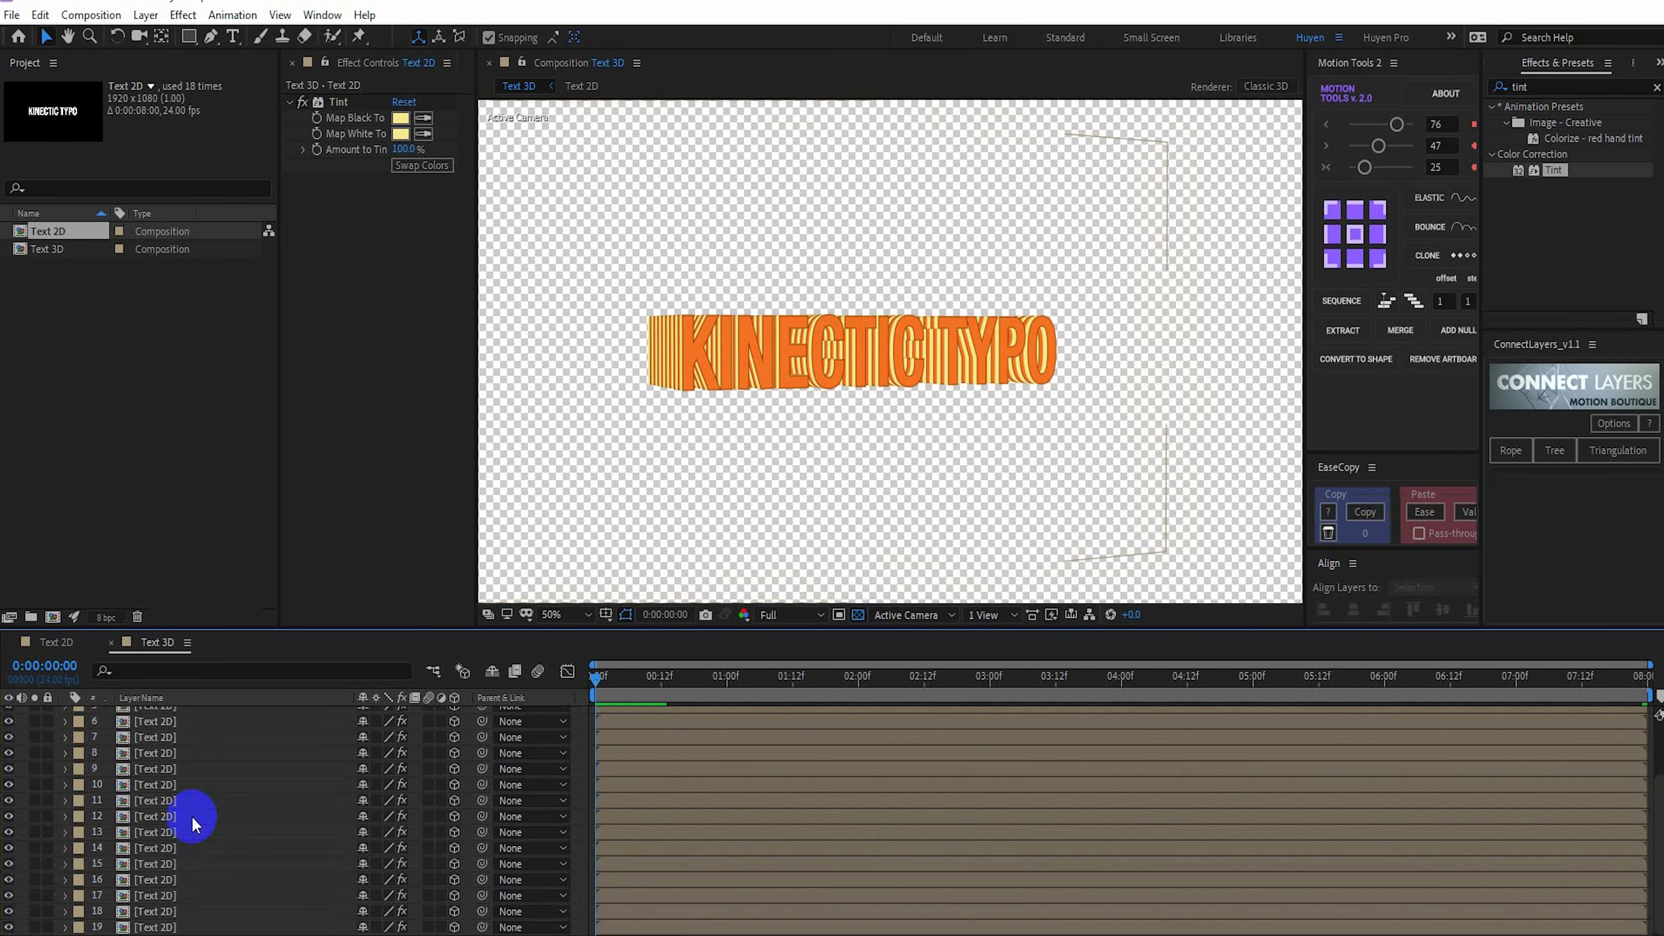
Create a 1920 x 1080 solid named BG with color F4EA8E and place it below all Text 2D layers
{"action": "key", "text": "ctrl+y"}
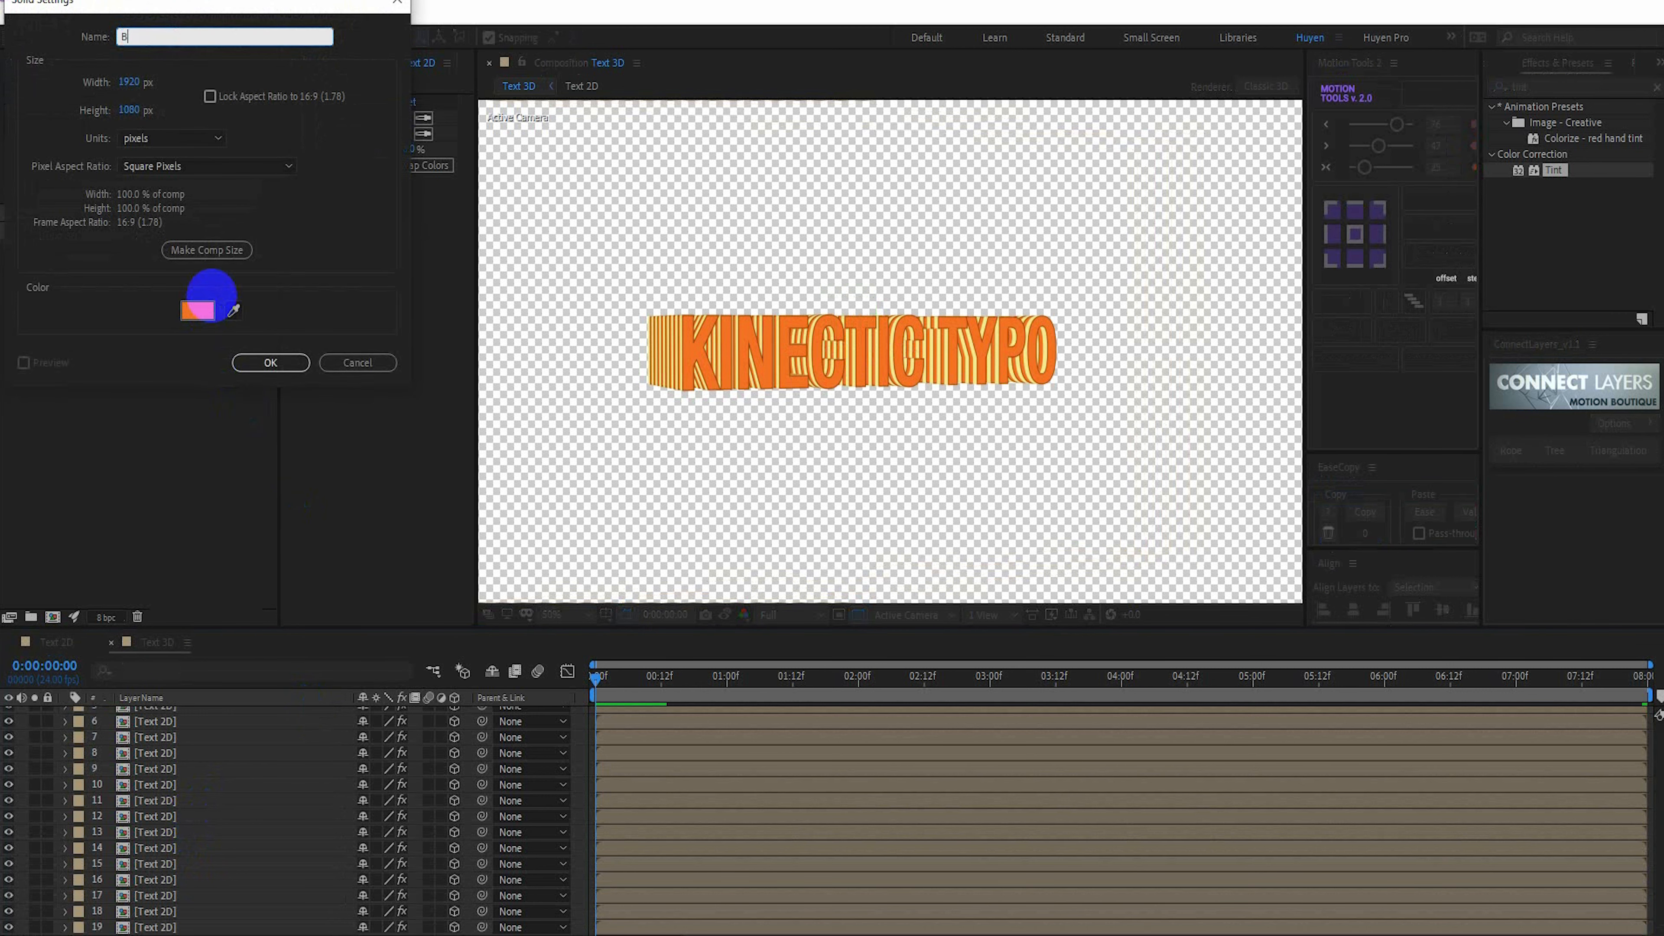
{"action": "left_click", "coordinate": [207, 308]}
{"action": "left_click_drag", "start_coordinate": [1178, 658], "coordinate": [1072, 651]}
{"action": "key", "text": "ctrl+v"}
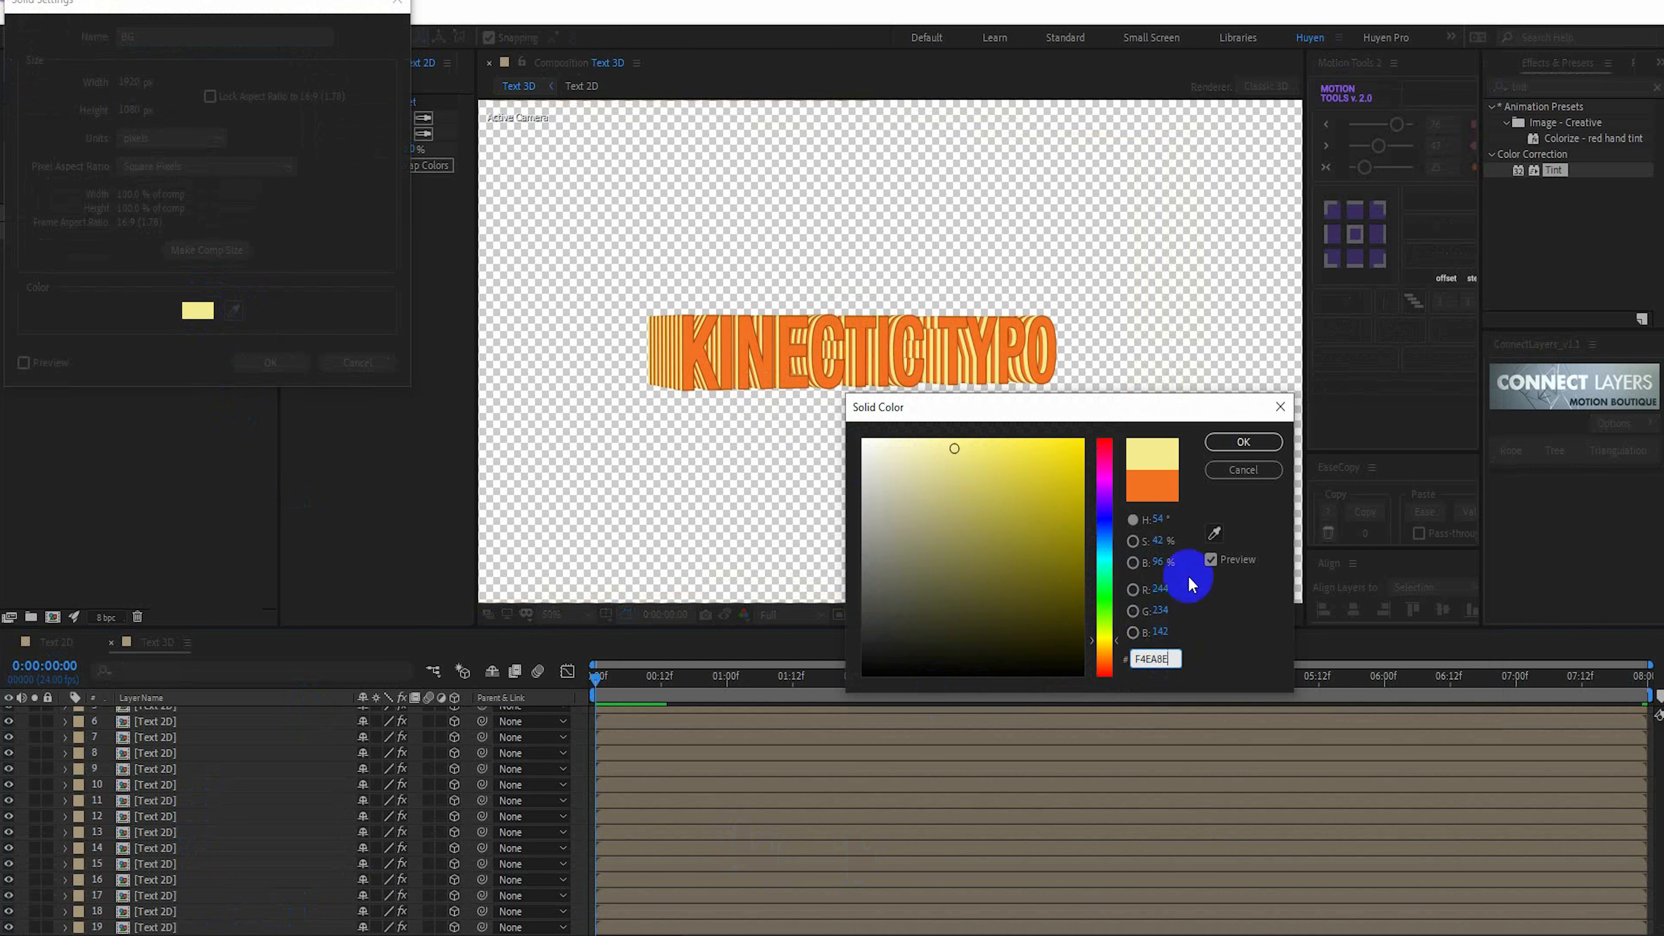
{"action": "left_click", "coordinate": [1233, 444]}
{"action": "left_click", "coordinate": [271, 363]}
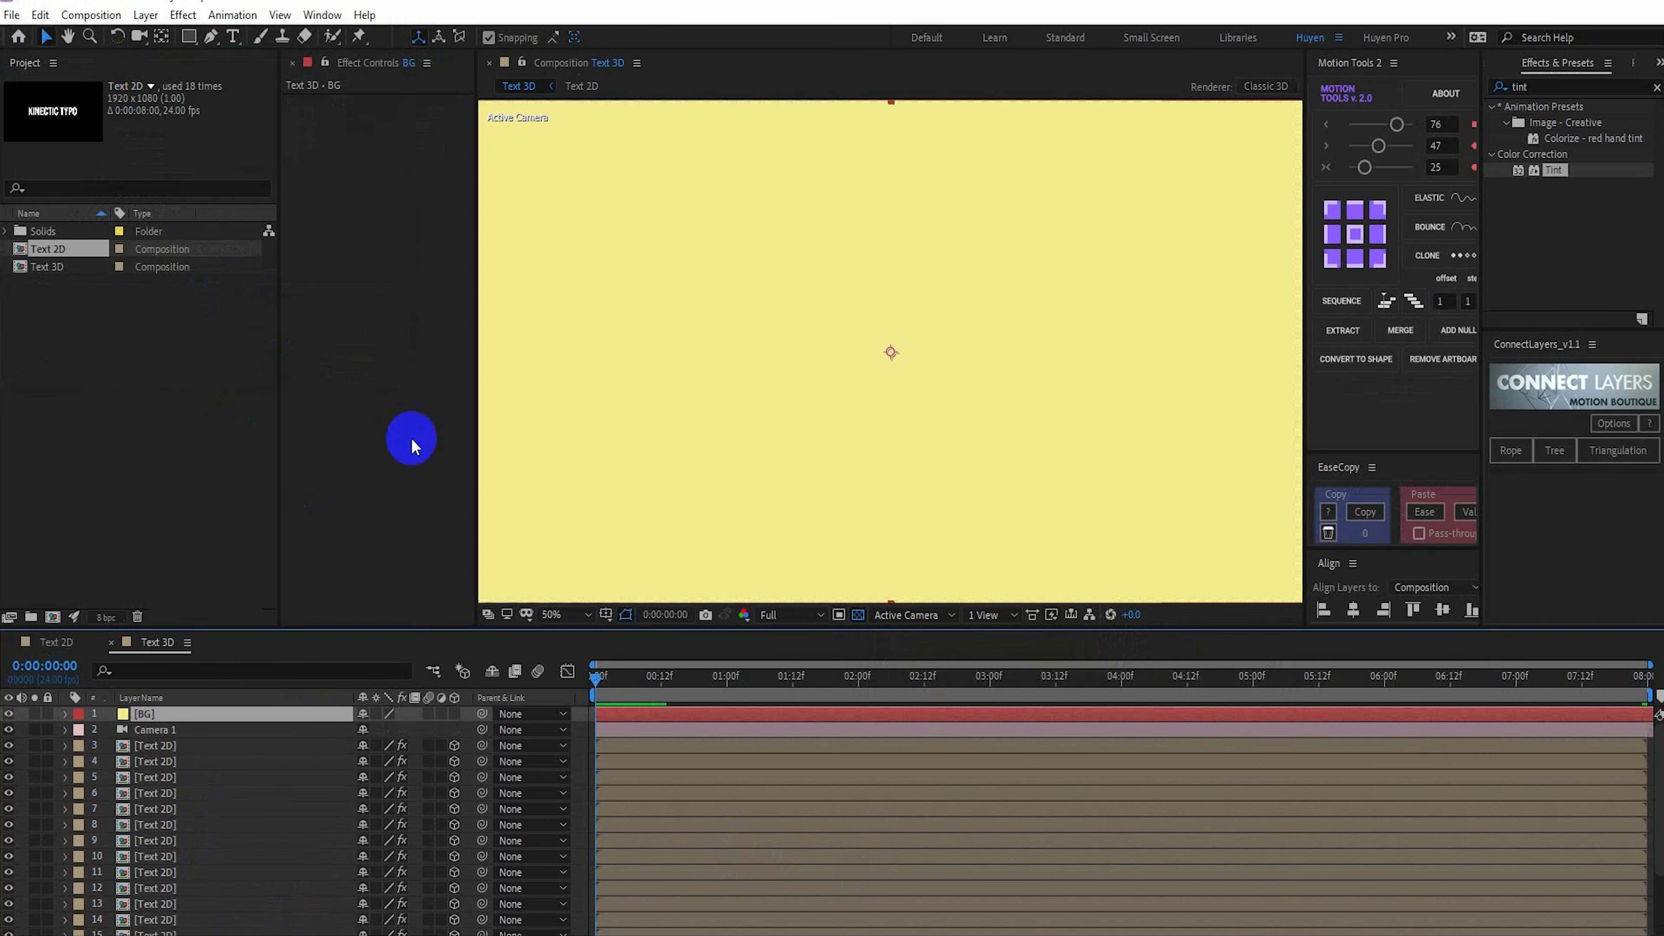
{"action": "left_click_drag", "start_coordinate": [237, 722], "coordinate": [249, 912]}
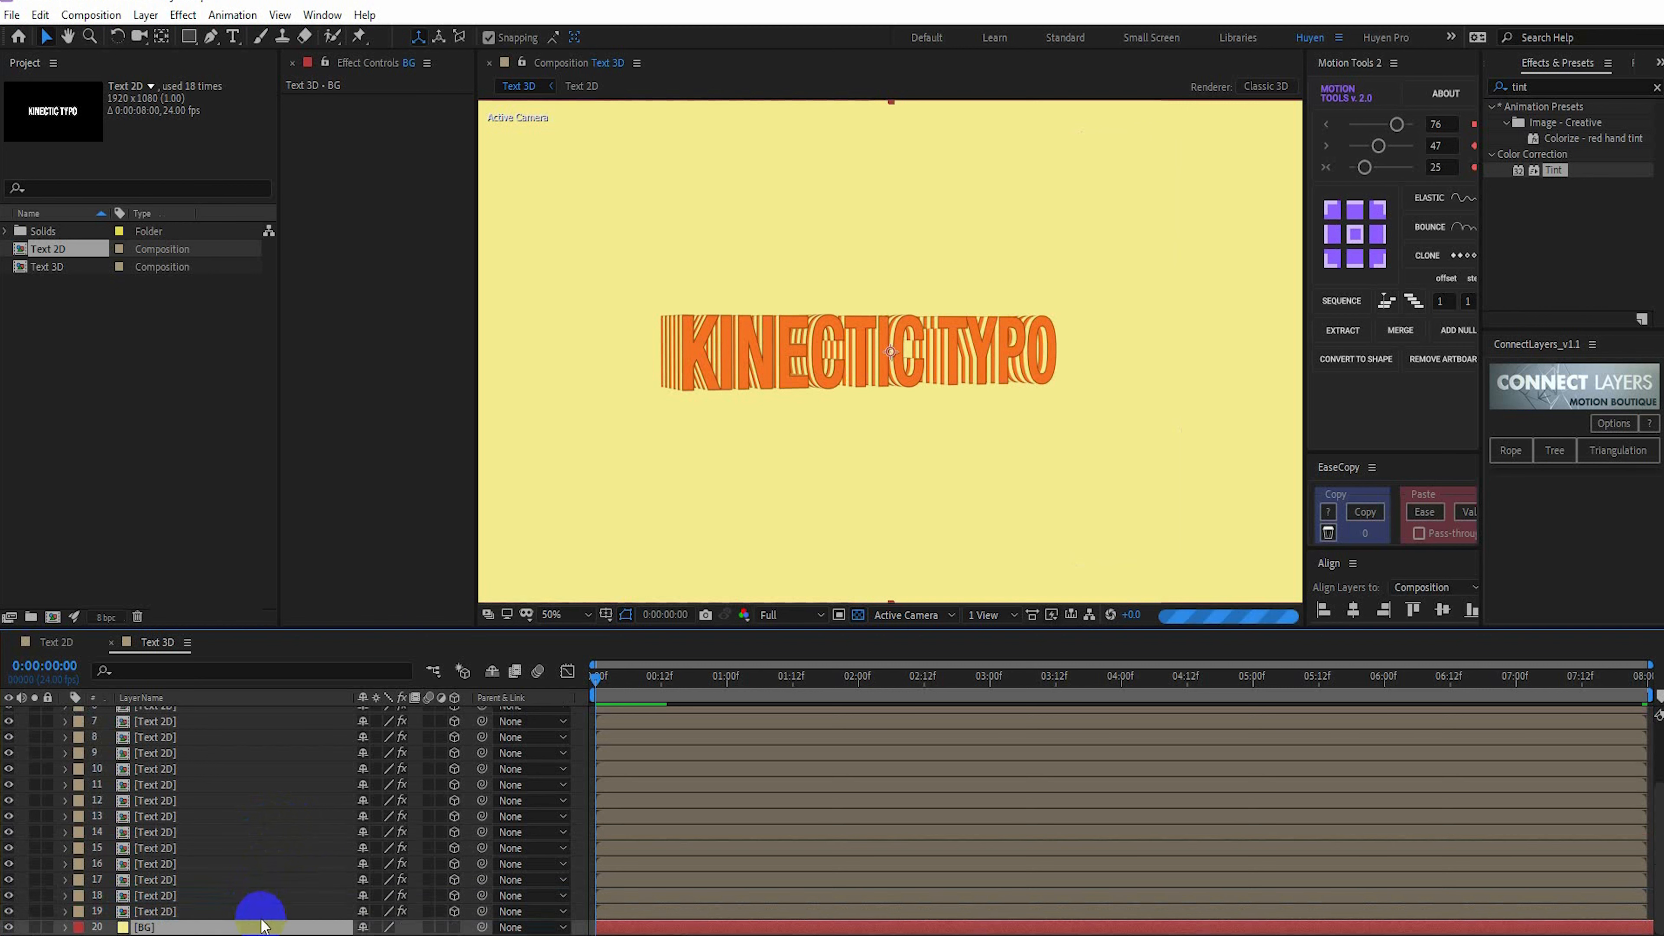
Select all the Text 2D layers and trim them to one frame at the start of the timeline
{"action": "left_click", "coordinate": [172, 911]}
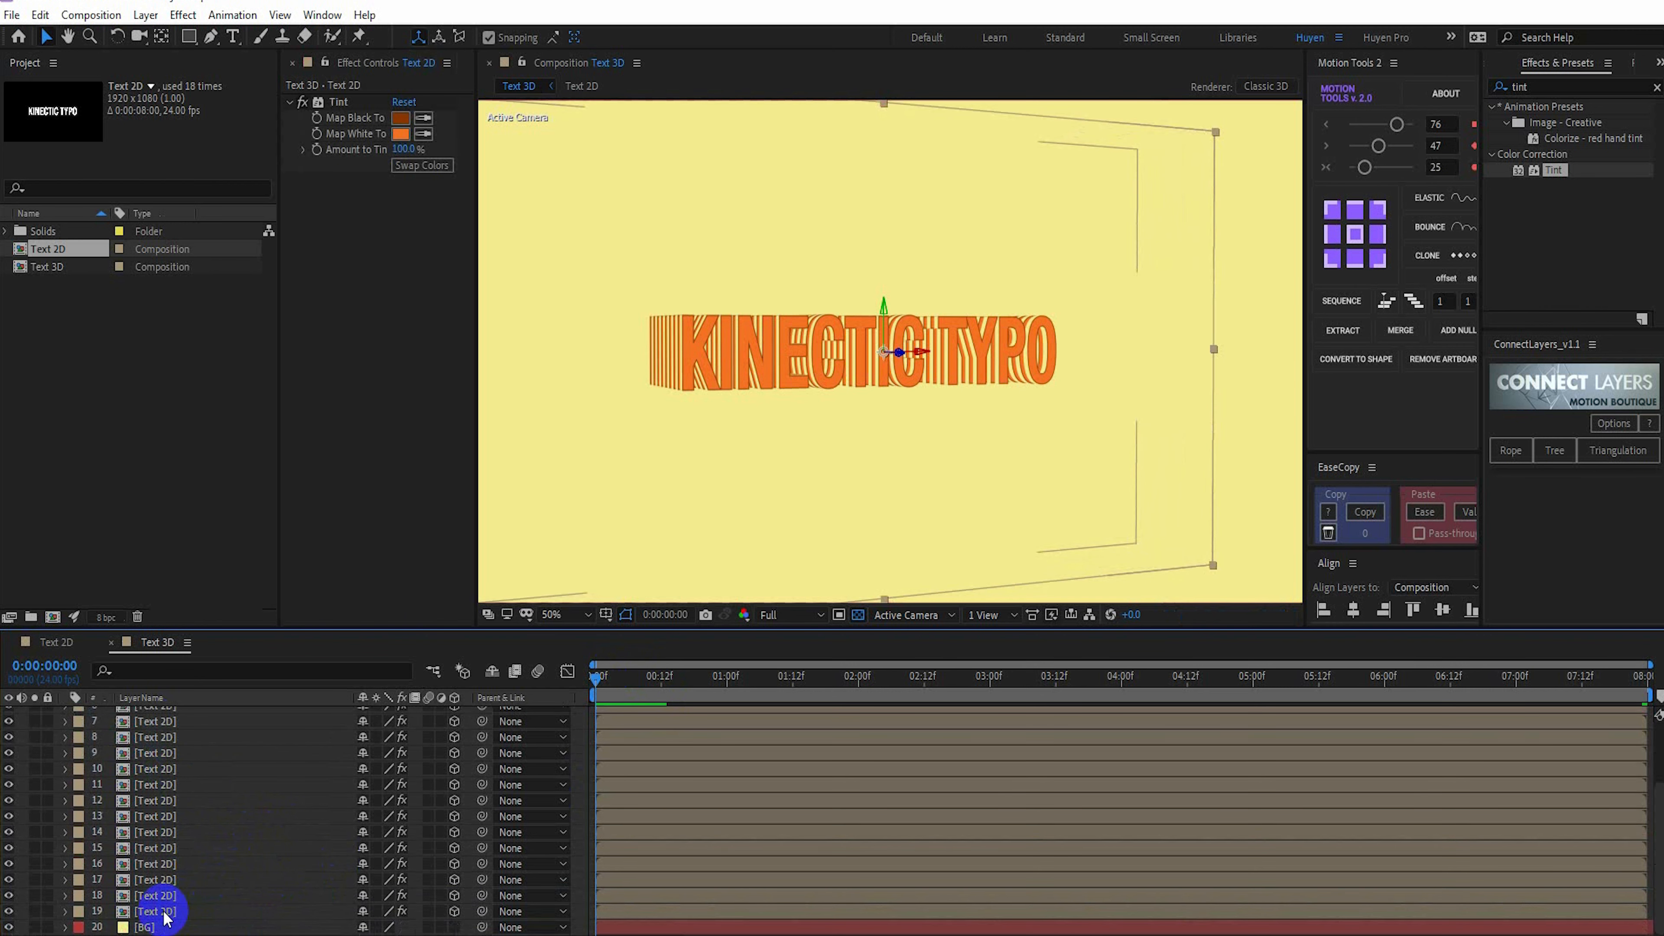
{"action": "key", "text": "ctrl+a"}
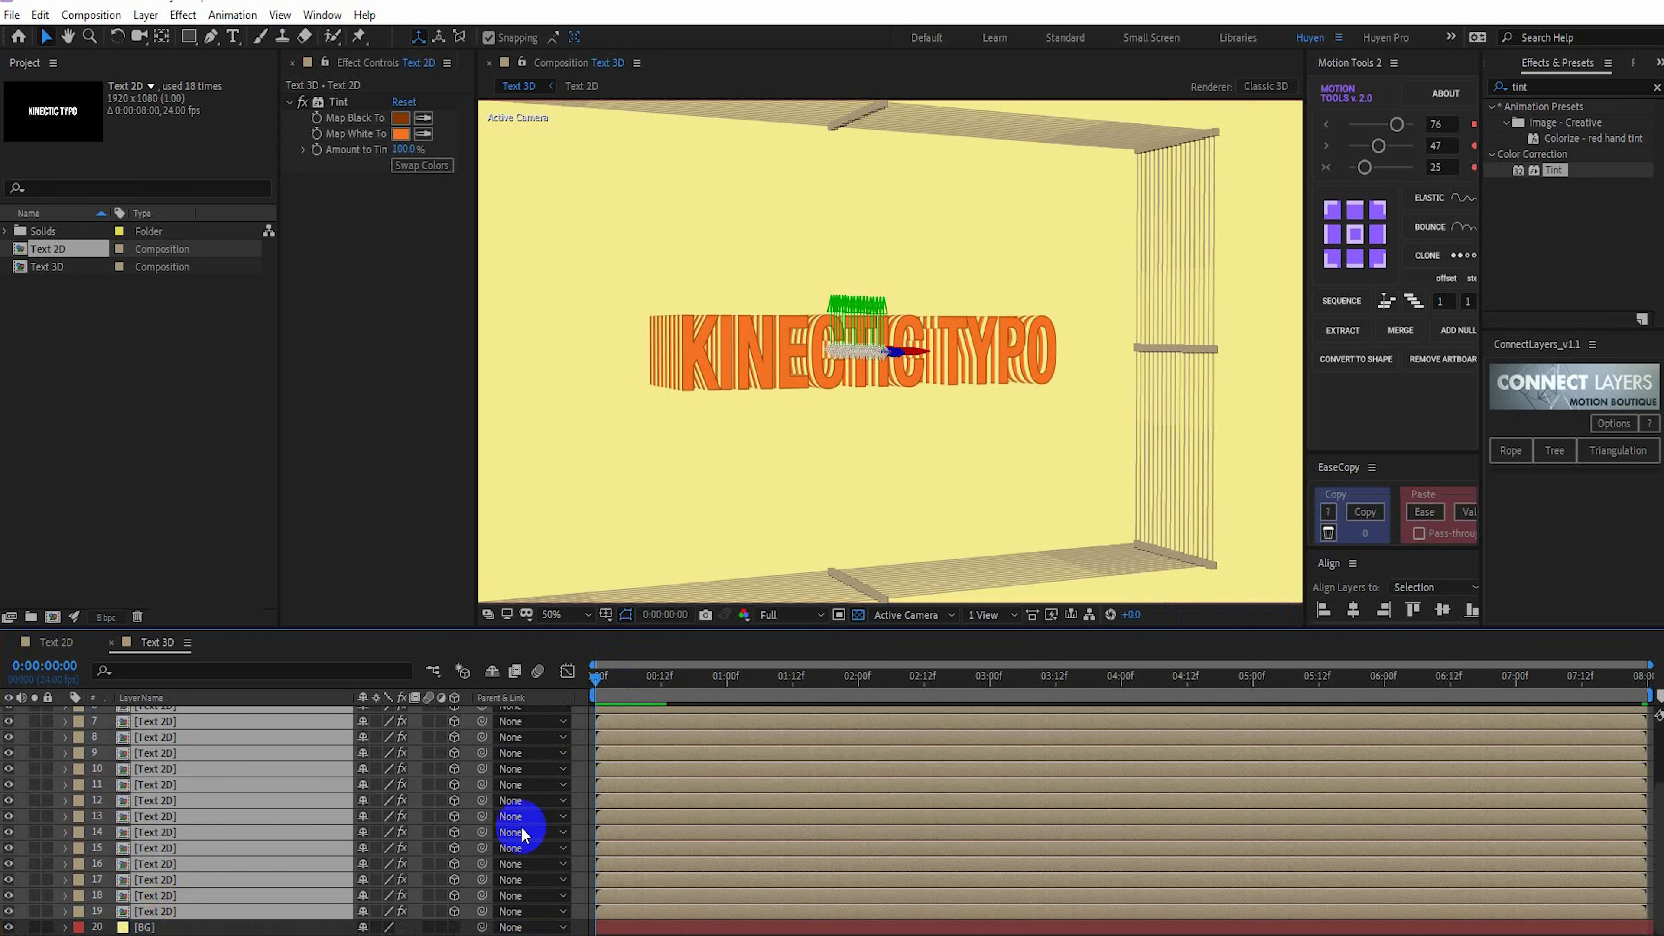
{"action": "key", "text": "bracketright"}
Sequence the selected Text 2D layers one after another without overlap
{"action": "right_click", "coordinate": [316, 785]}
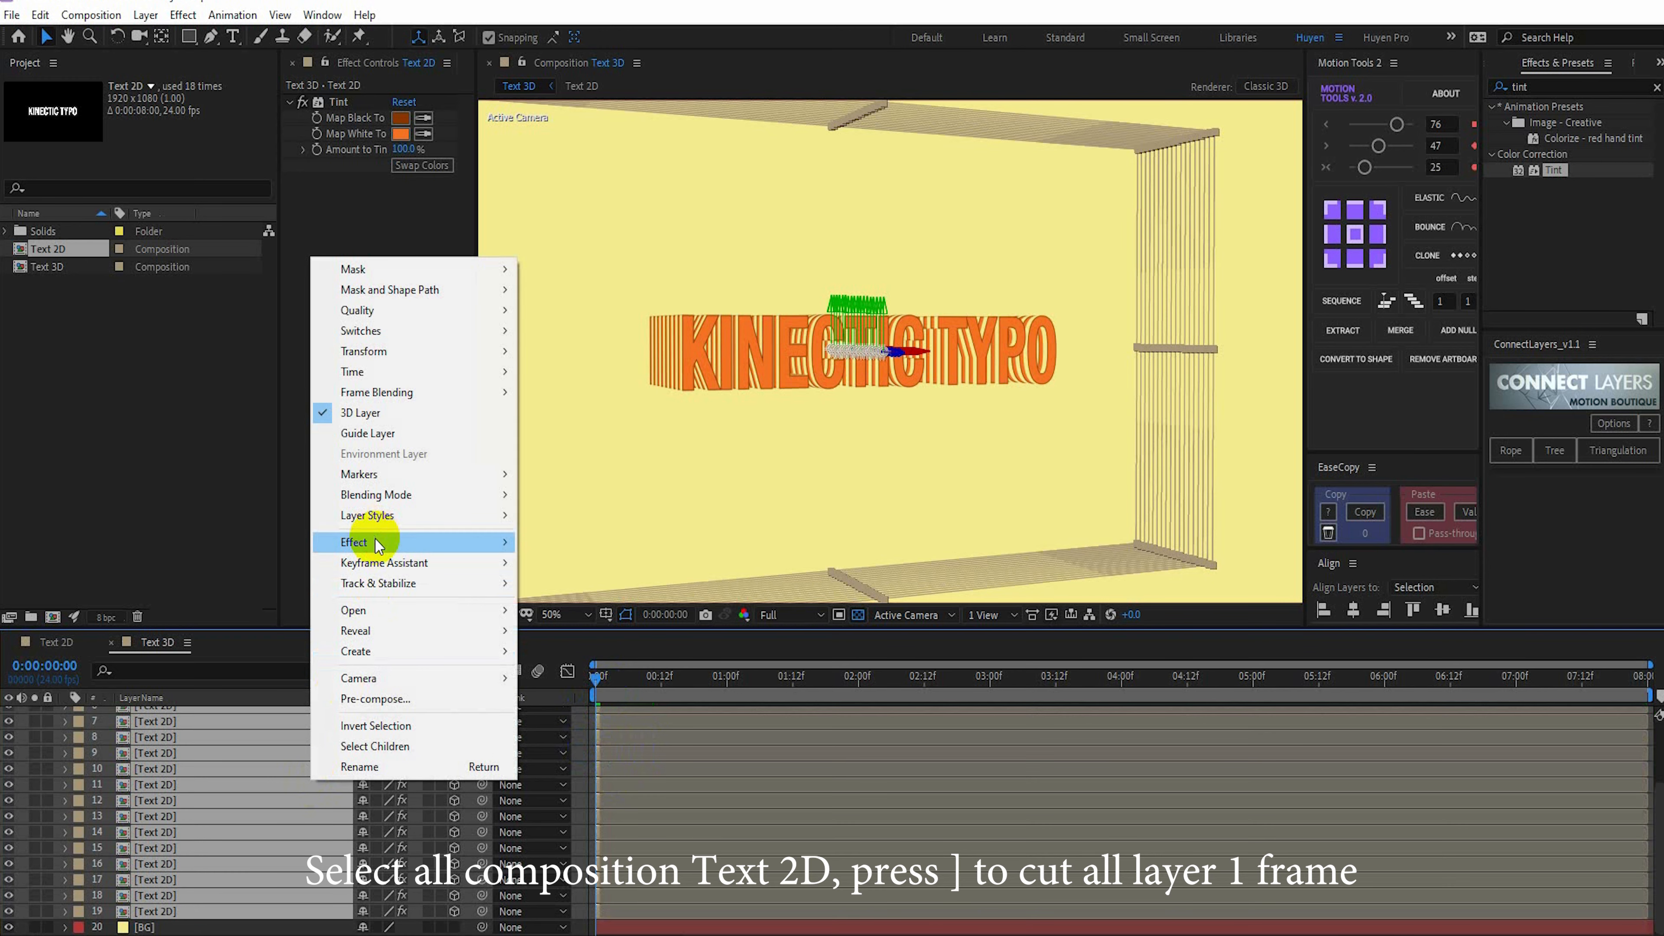
{"action": "mouse_move", "coordinate": [391, 551]}
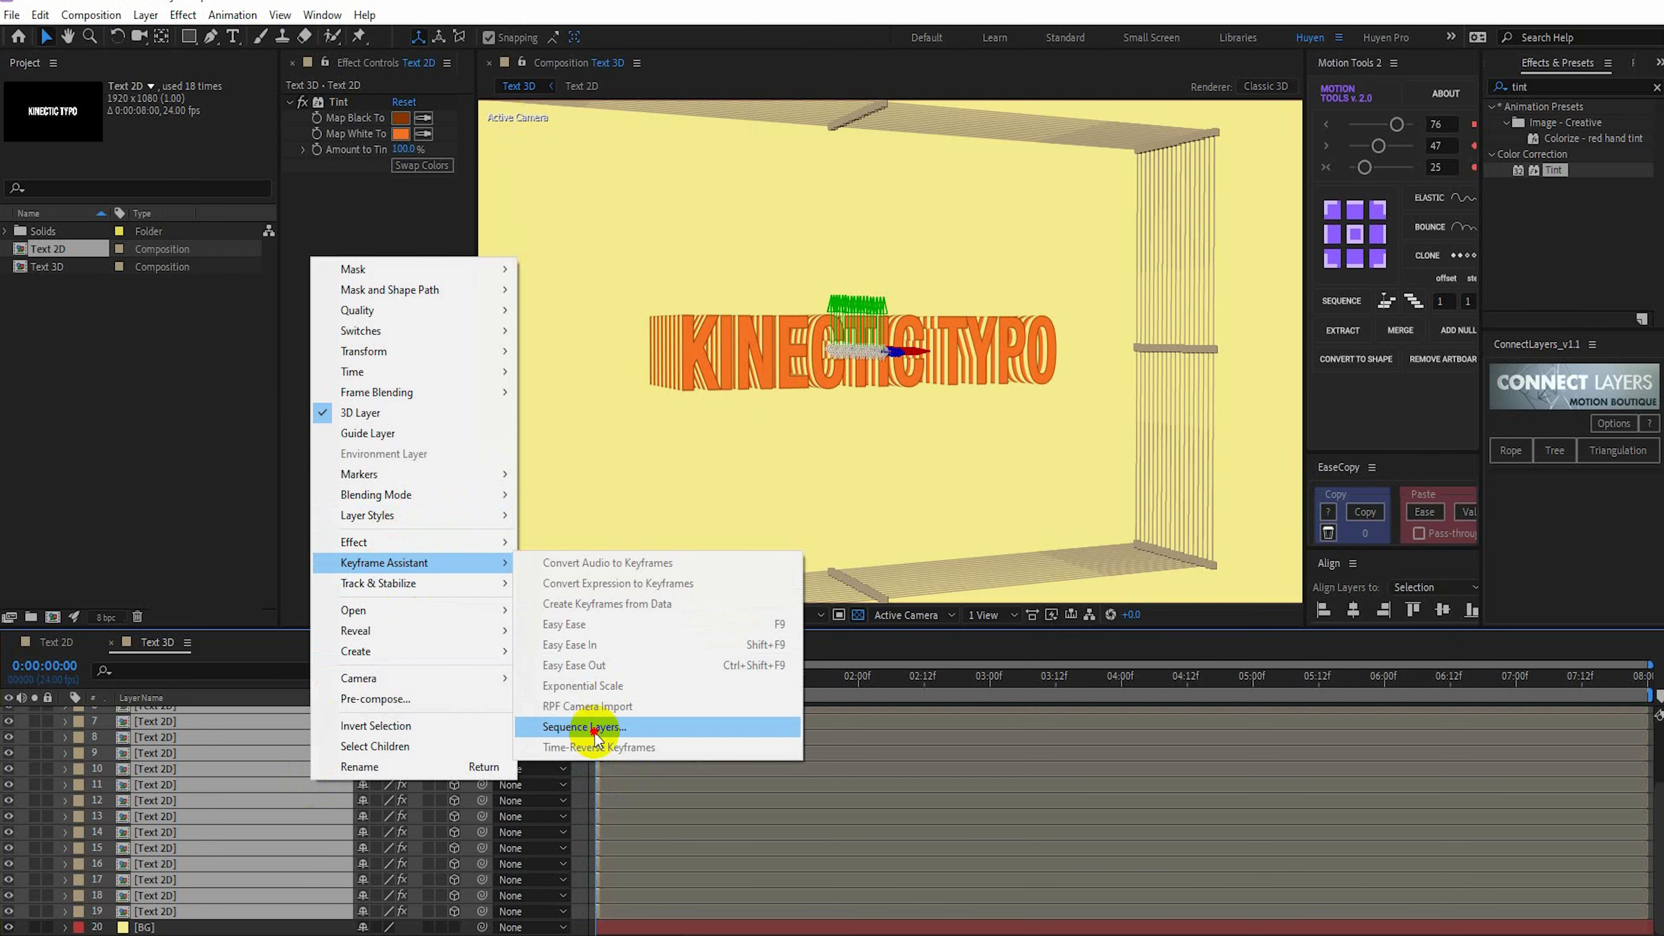
{"action": "left_click", "coordinate": [595, 729]}
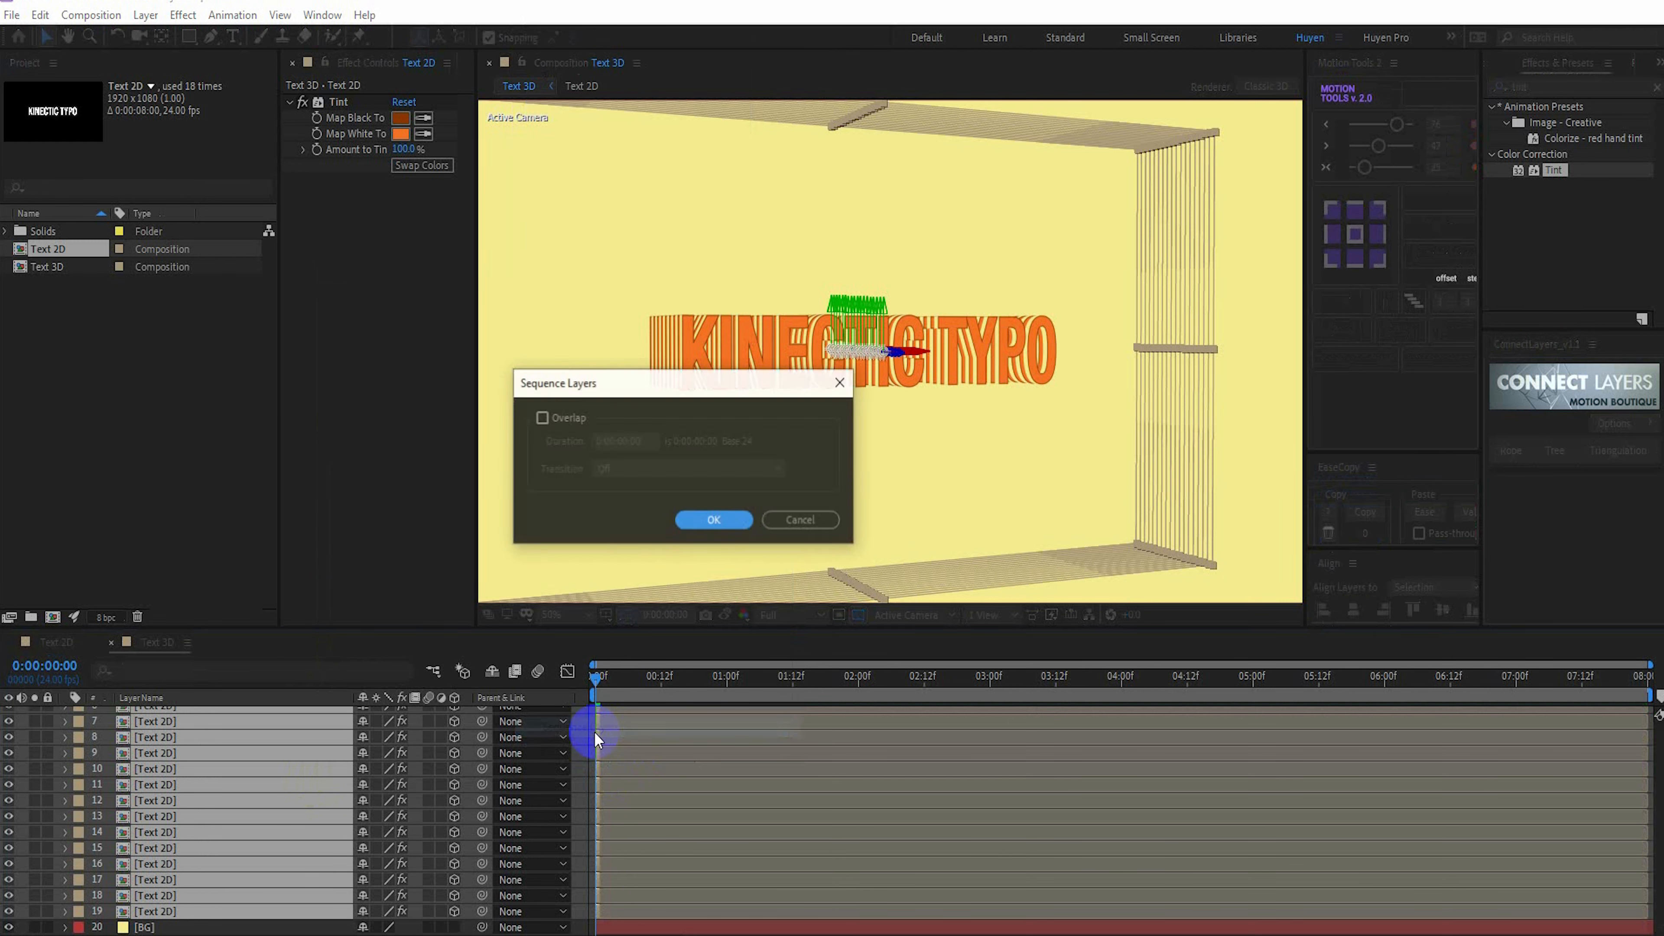
{"action": "left_click", "coordinate": [710, 521]}
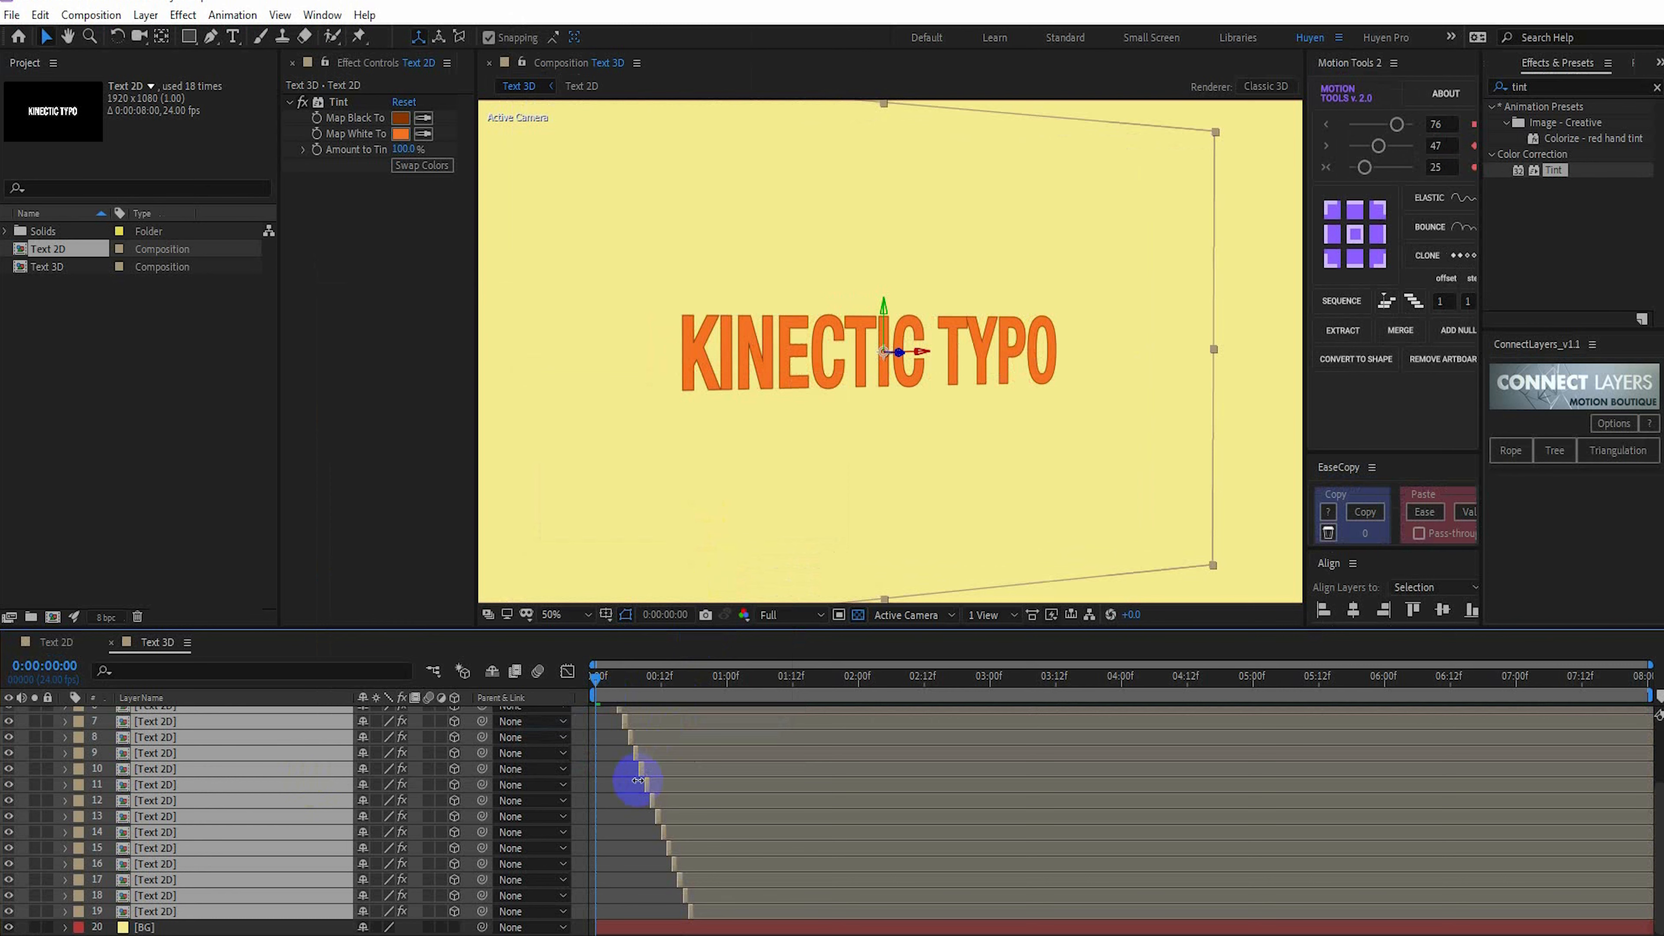
Extend the out points of all the sequenced Text 2D layers to 0:00:07:23
{"action": "scroll", "coordinate": [638, 780], "scroll_direction": "up", "scroll_amount": 3}
{"action": "left_click_drag", "start_coordinate": [613, 681], "coordinate": [870, 679]}
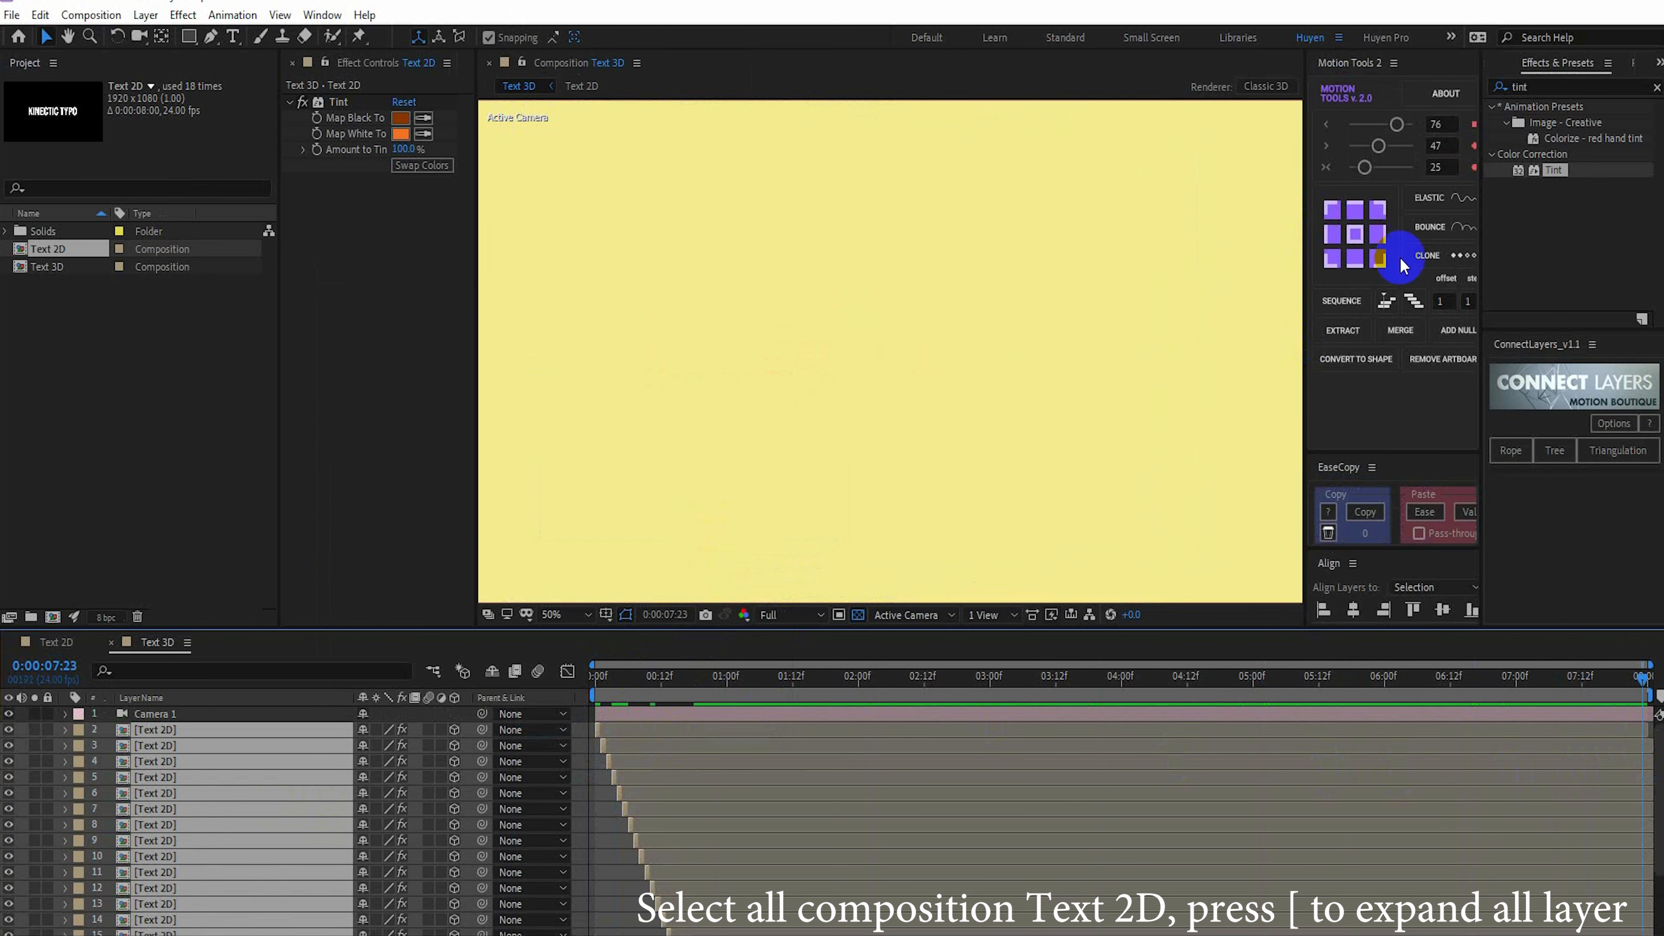
{"action": "left_click", "coordinate": [1425, 510]}
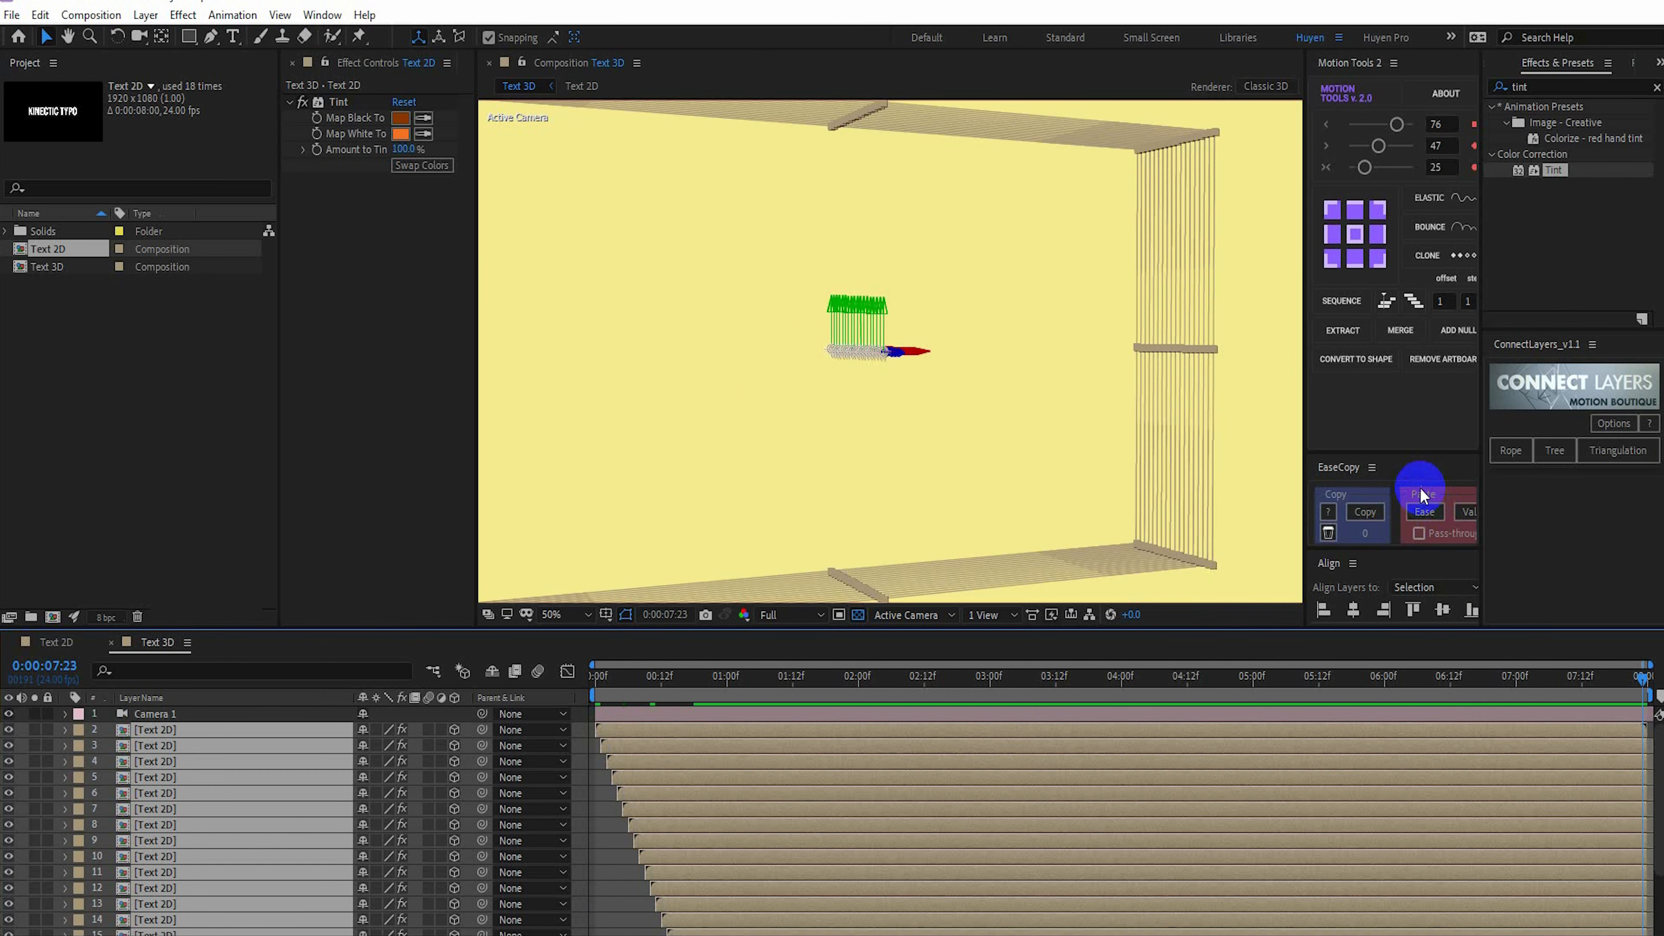
Slide the staggered Text 2D layers earlier as a group so most copies are already stacked at 0:00:00:00, and check the timeline's end
{"action": "left_click", "coordinate": [608, 681]}
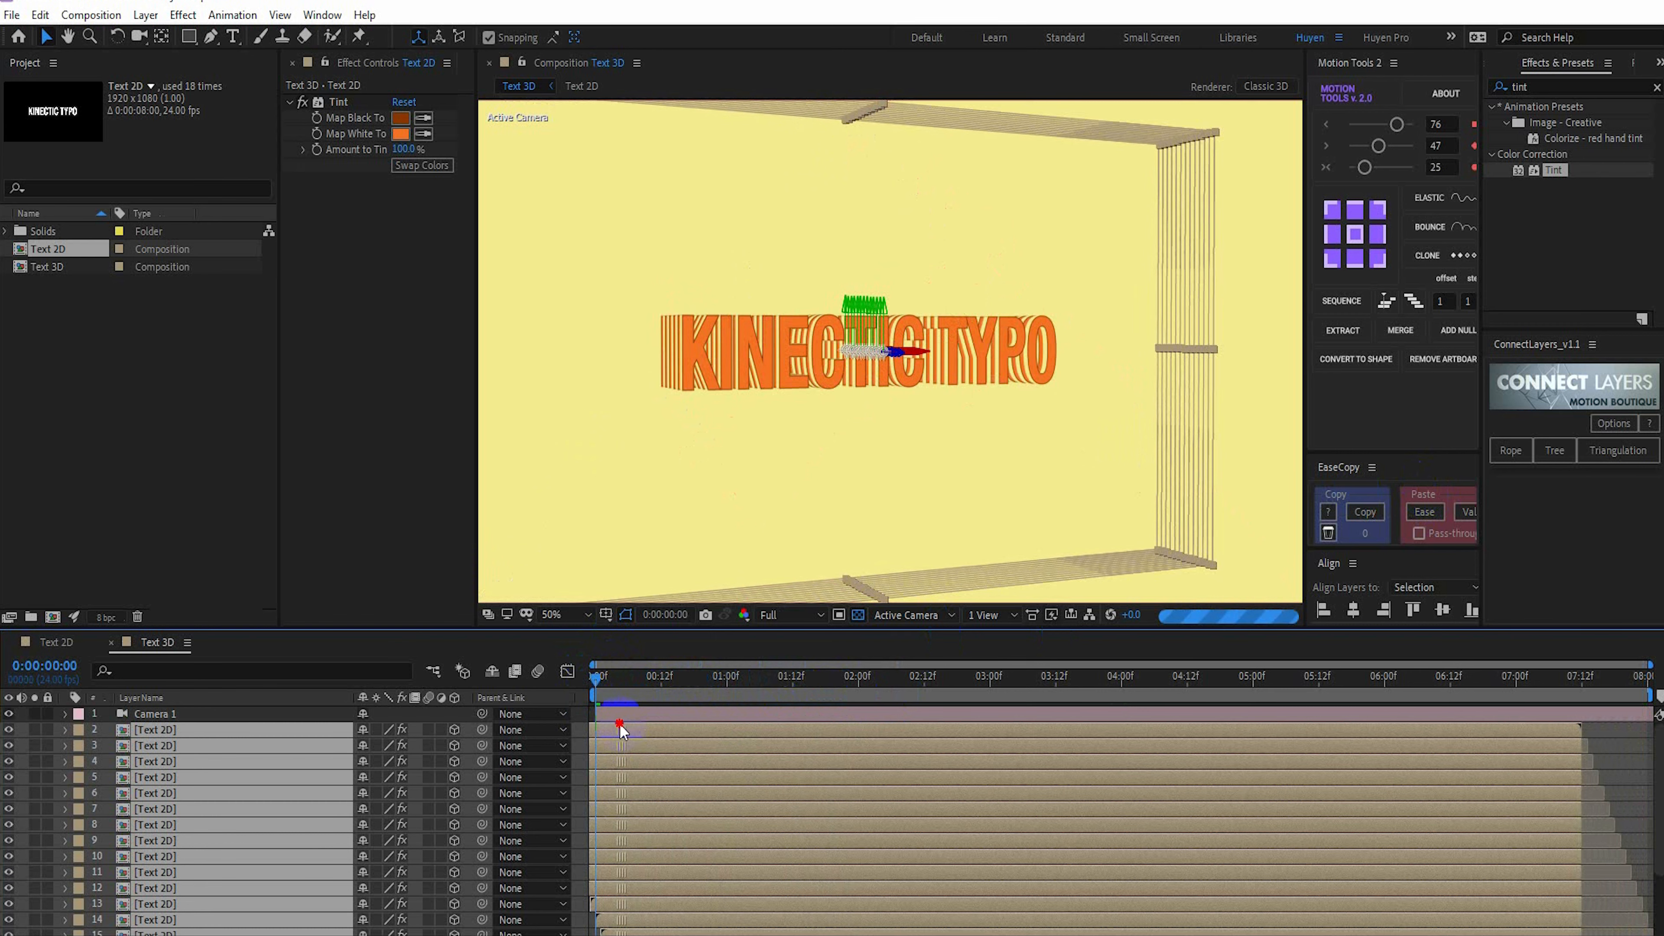
{"action": "left_click_drag", "start_coordinate": [621, 725], "coordinate": [617, 725]}
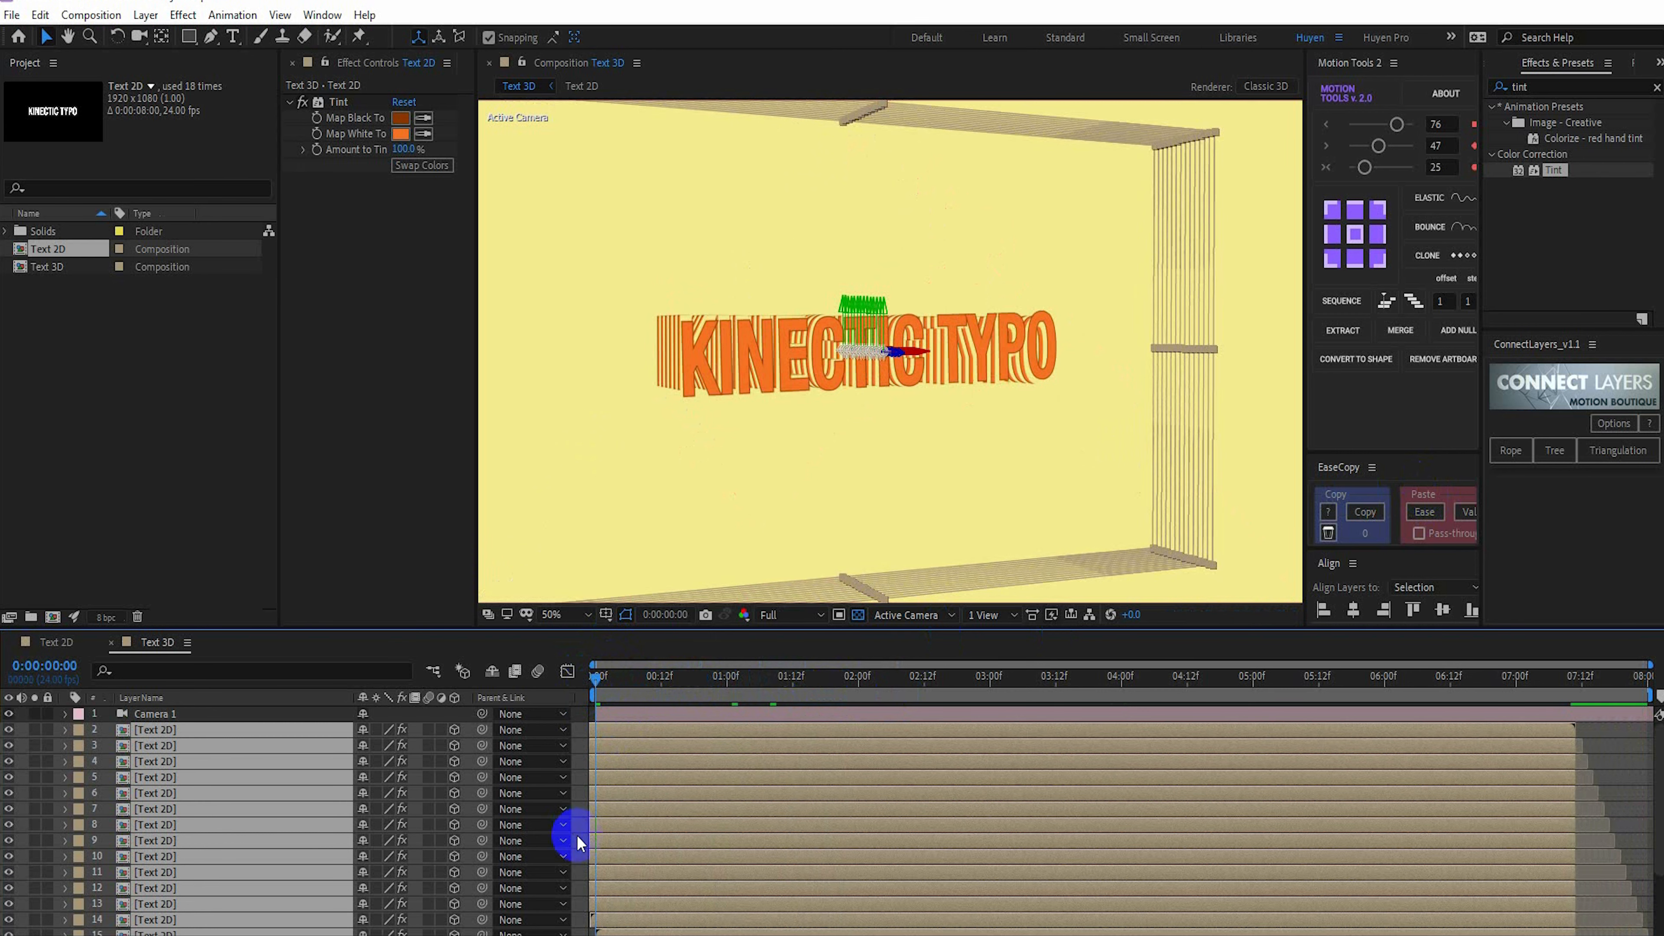
{"action": "scroll", "coordinate": [745, 434], "scroll_direction": "down", "scroll_amount": 1}
{"action": "scroll", "coordinate": [745, 434], "scroll_direction": "up", "scroll_amount": 1}
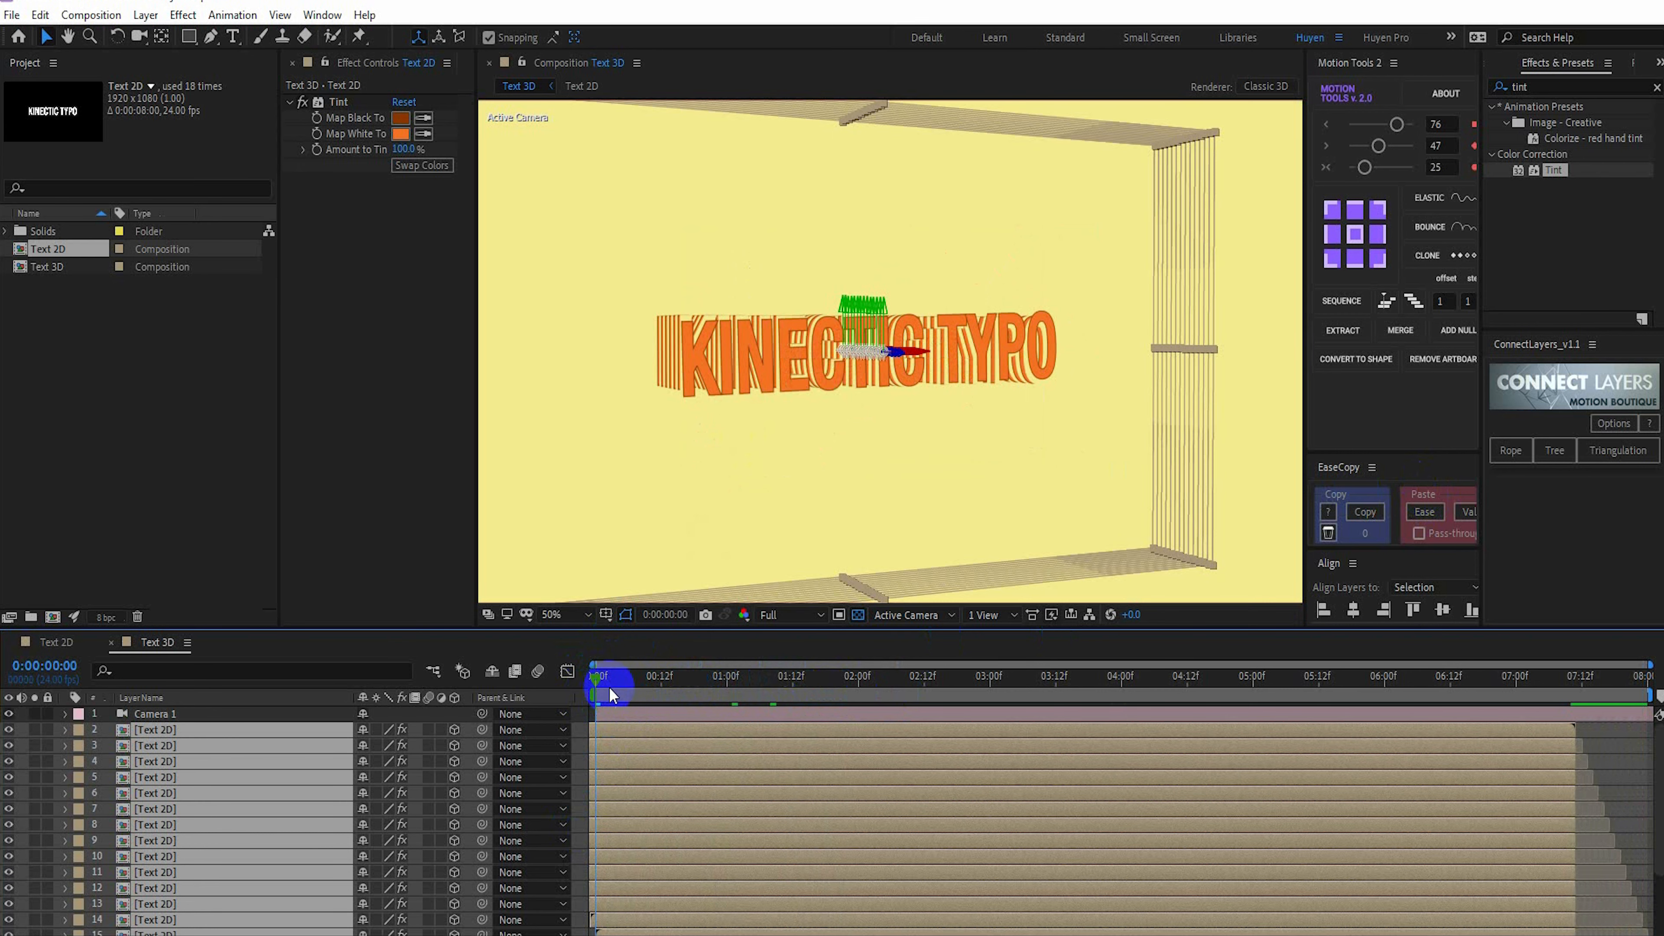
{"action": "left_click_drag", "start_coordinate": [616, 685], "coordinate": [1658, 640]}
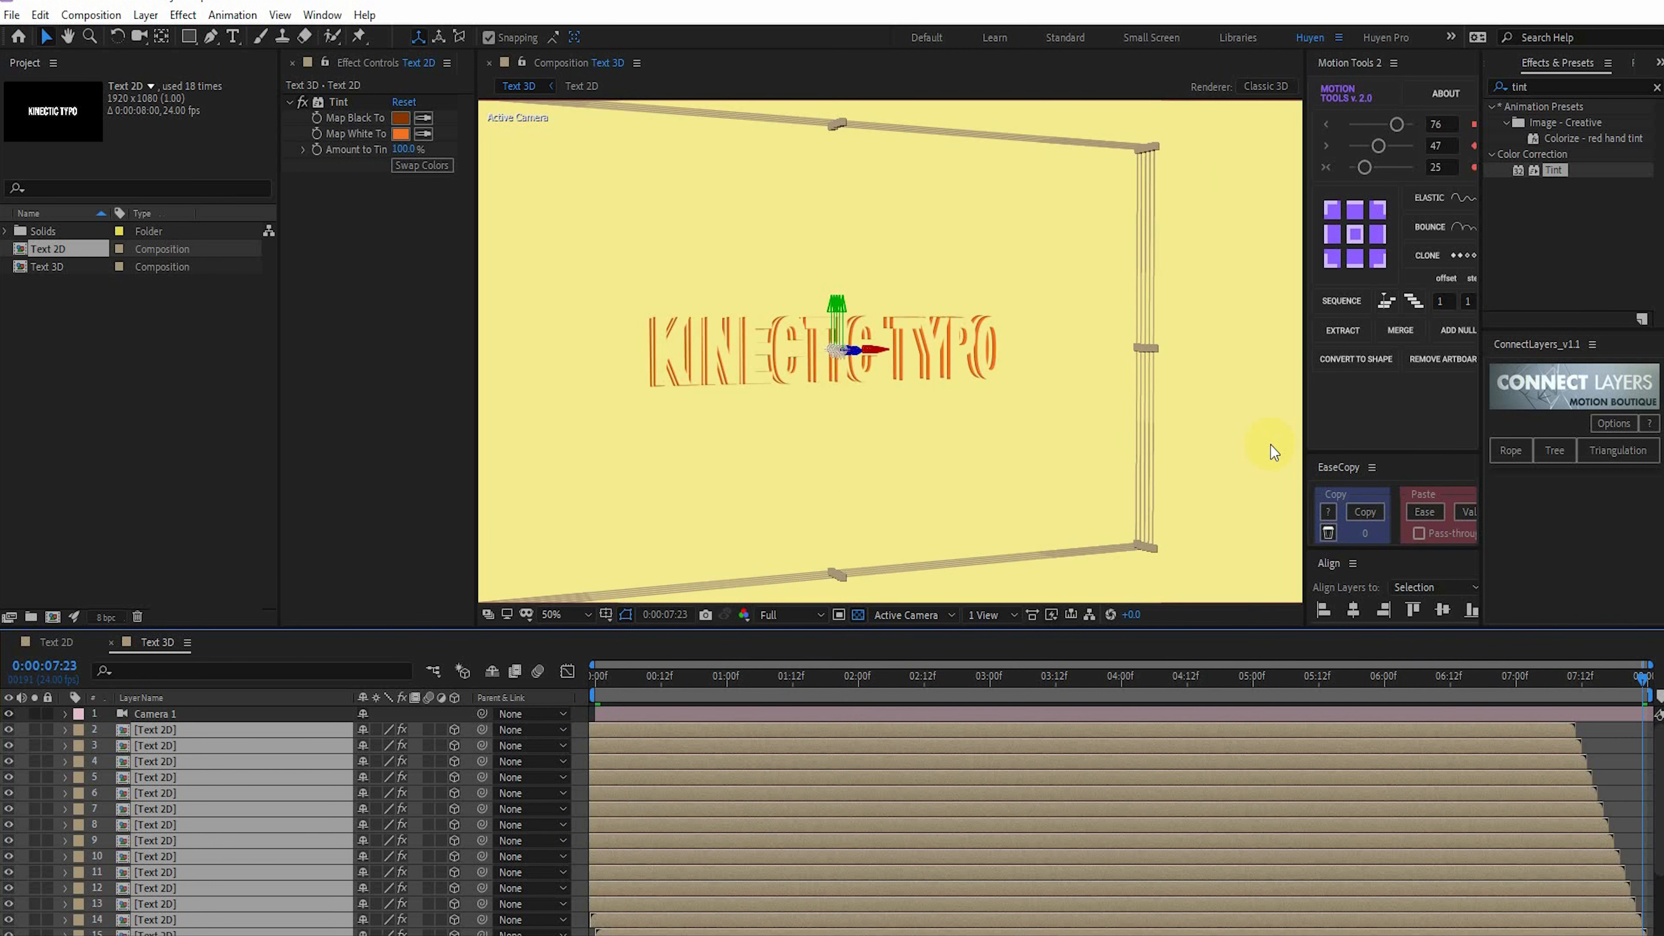
{"action": "scroll", "coordinate": [1270, 445], "scroll_direction": "down", "scroll_amount": 2}
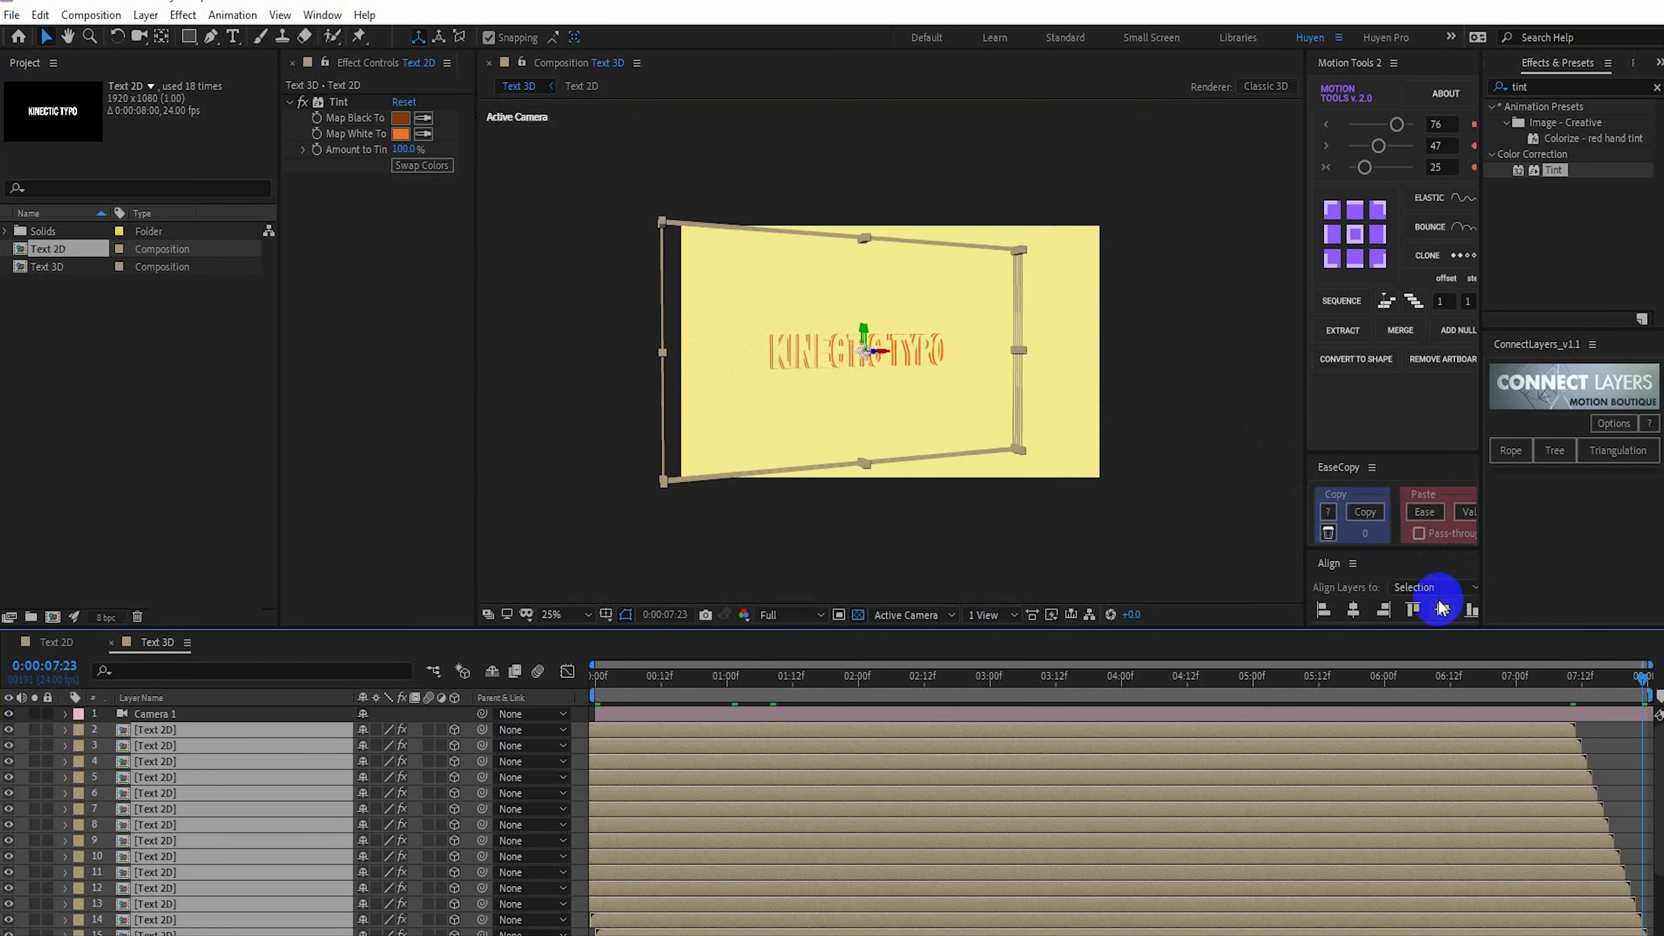
{"action": "key", "text": "Page_Up"}
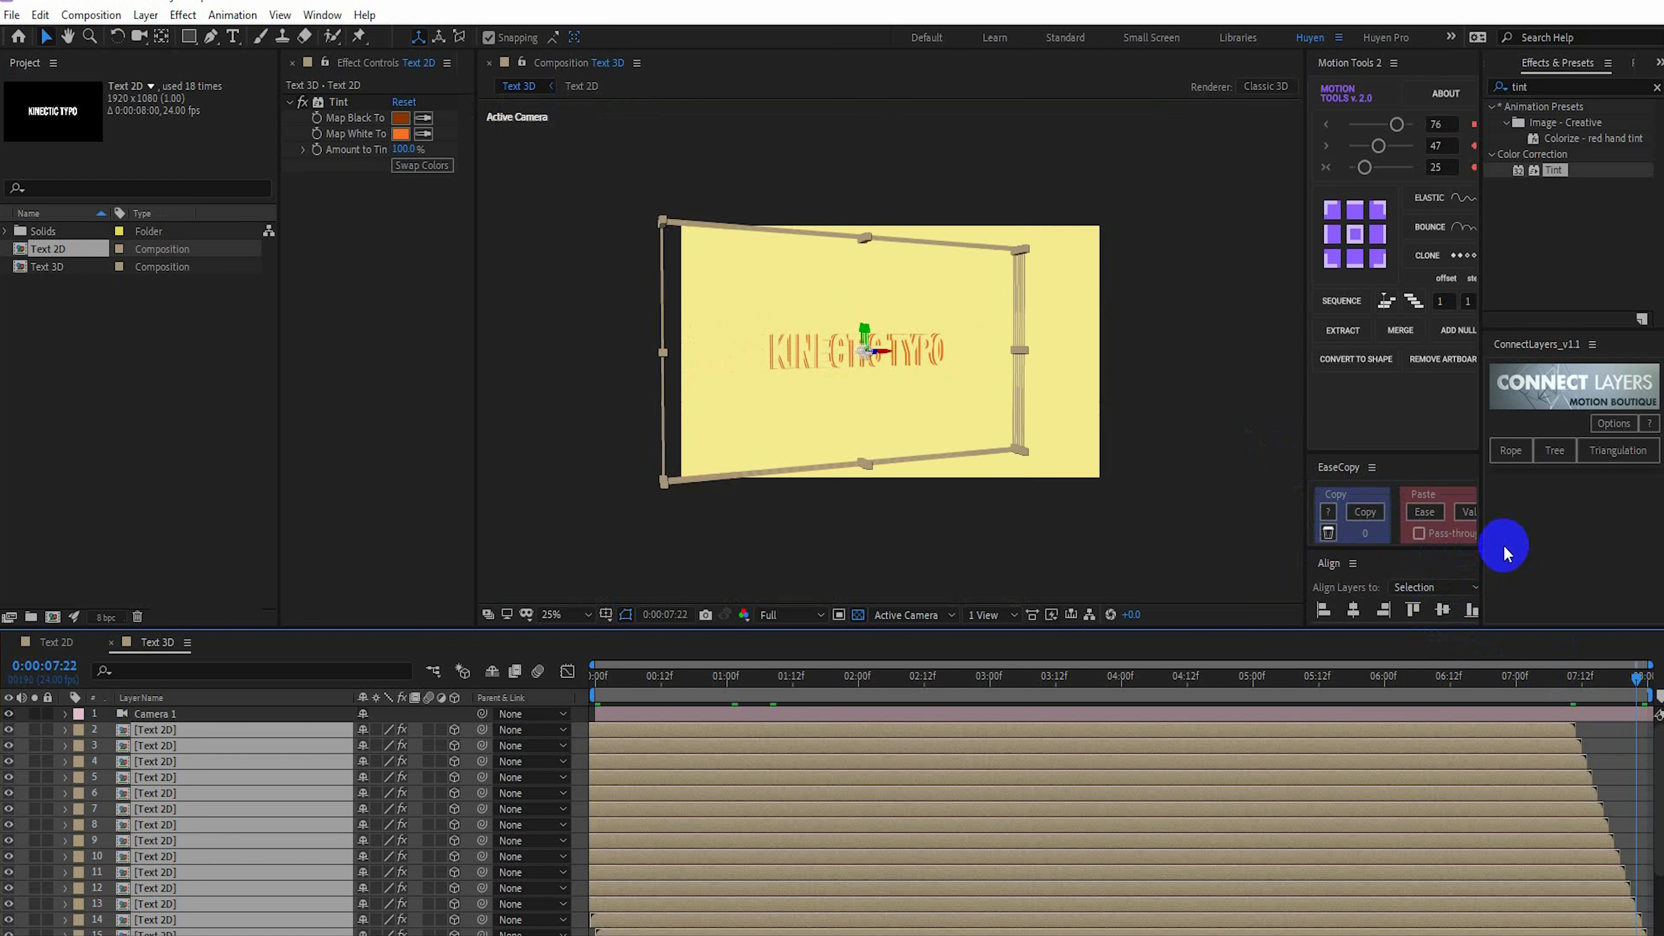
{"action": "left_click", "coordinate": [593, 684]}
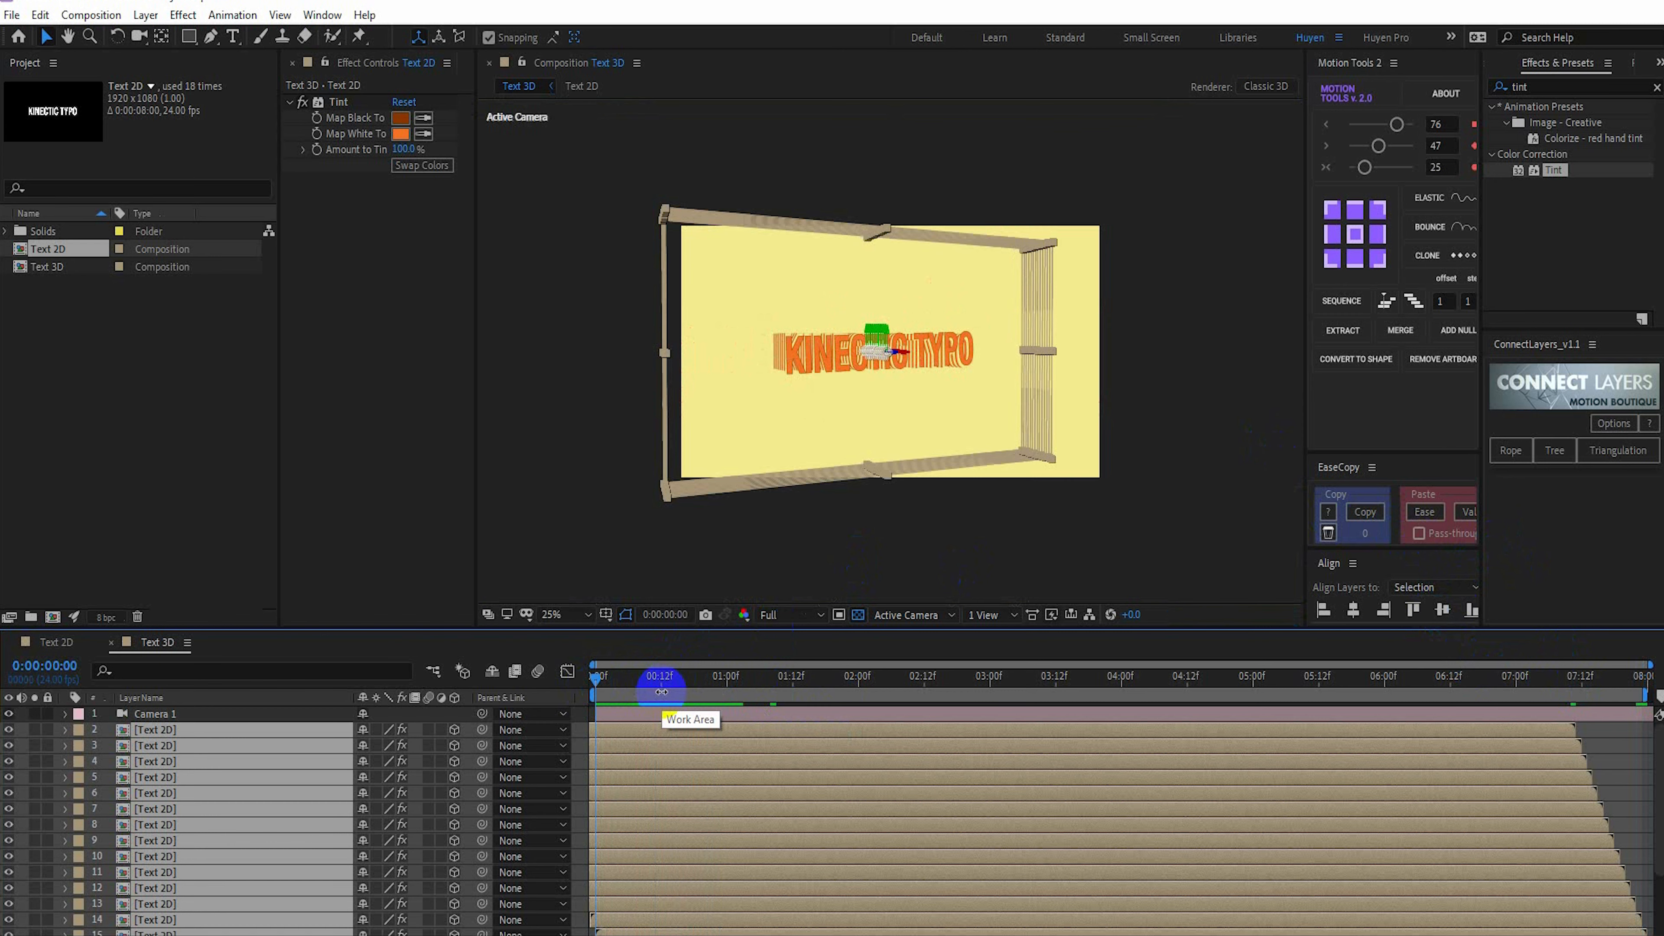
Open the Text 2D composition and move the kinectic typo layer's first Z Rotation keyframe to 0:00:00:13
{"action": "left_click", "coordinate": [160, 729]}
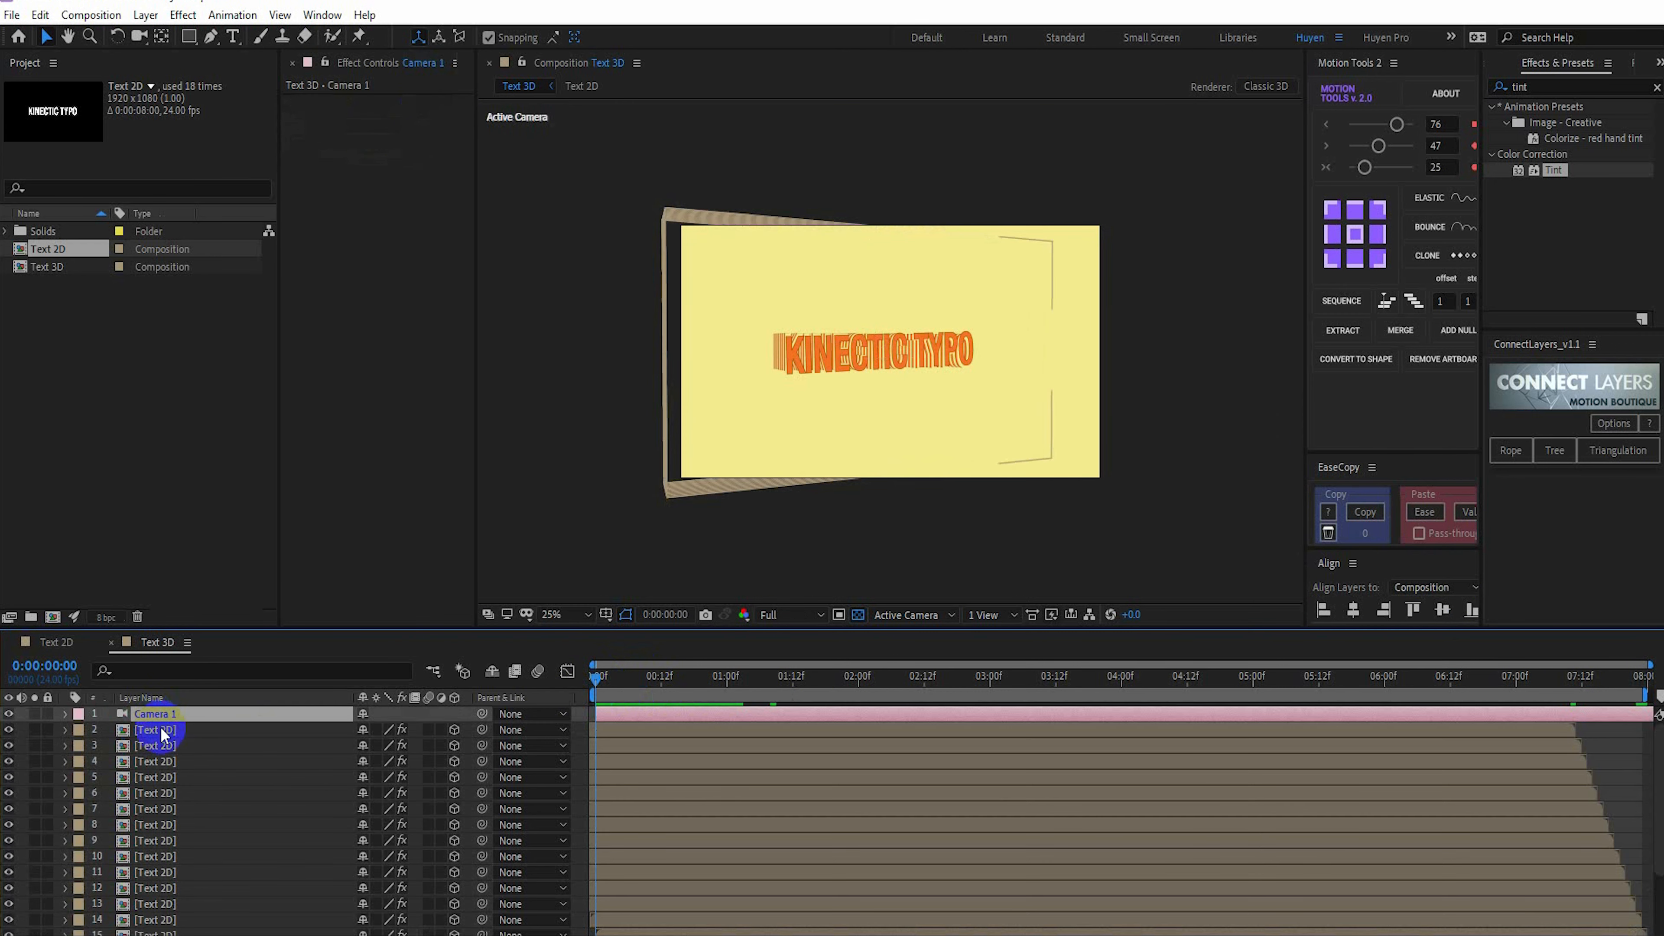
{"action": "double_click", "coordinate": [162, 731]}
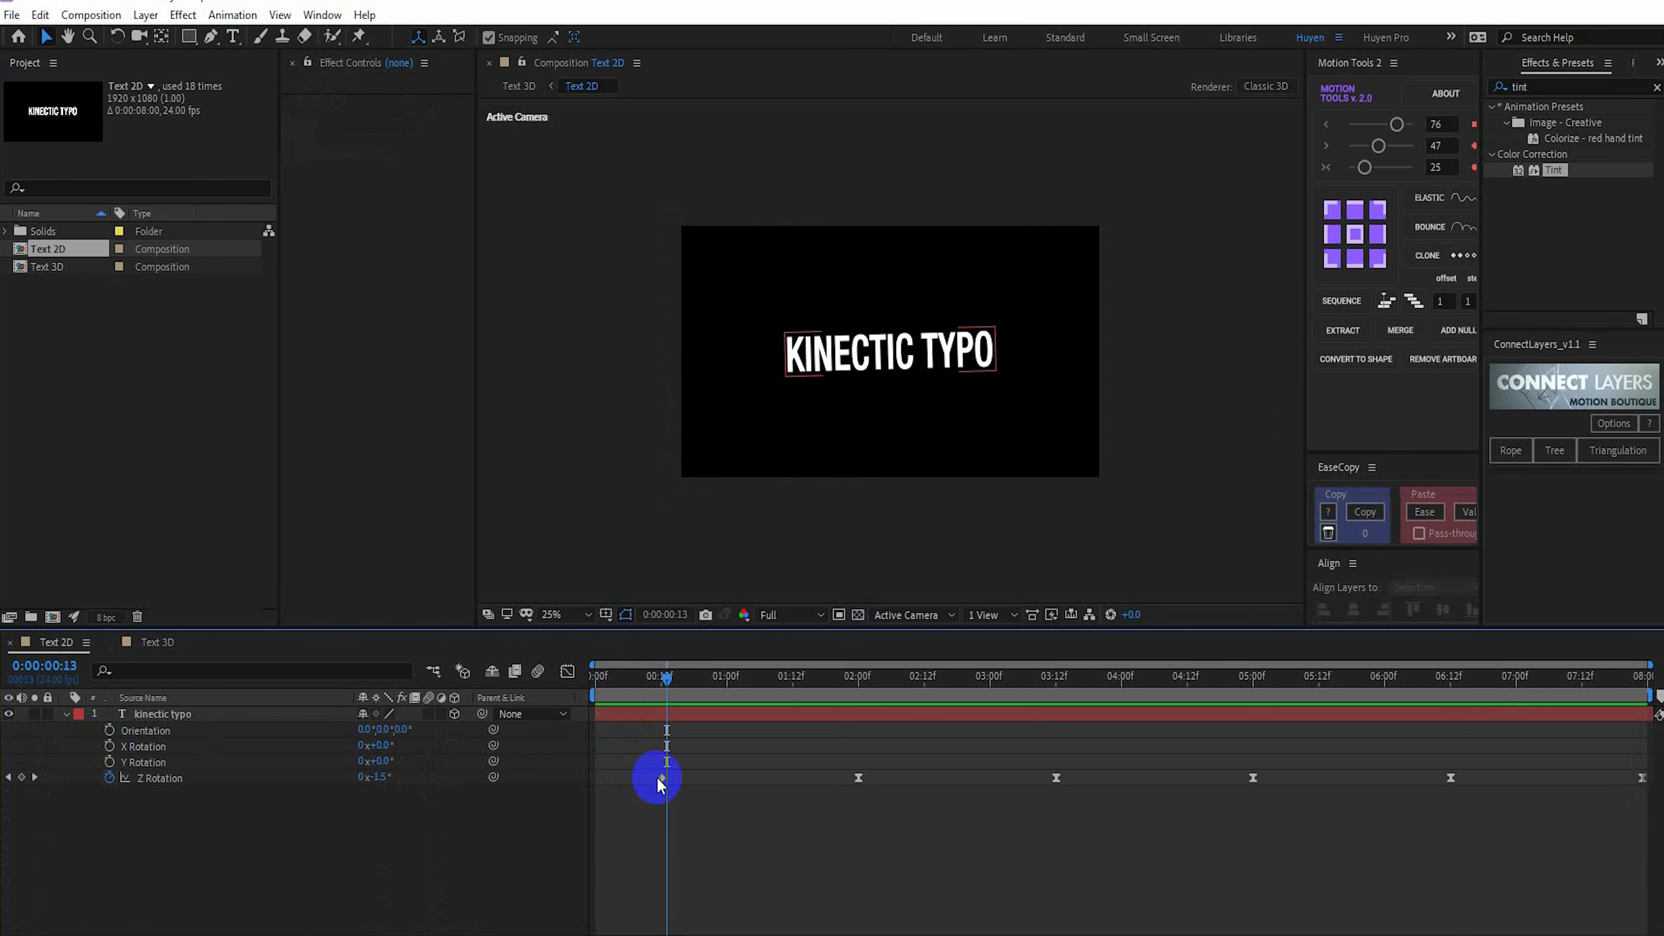
{"action": "left_click_drag", "start_coordinate": [659, 785], "coordinate": [663, 779]}
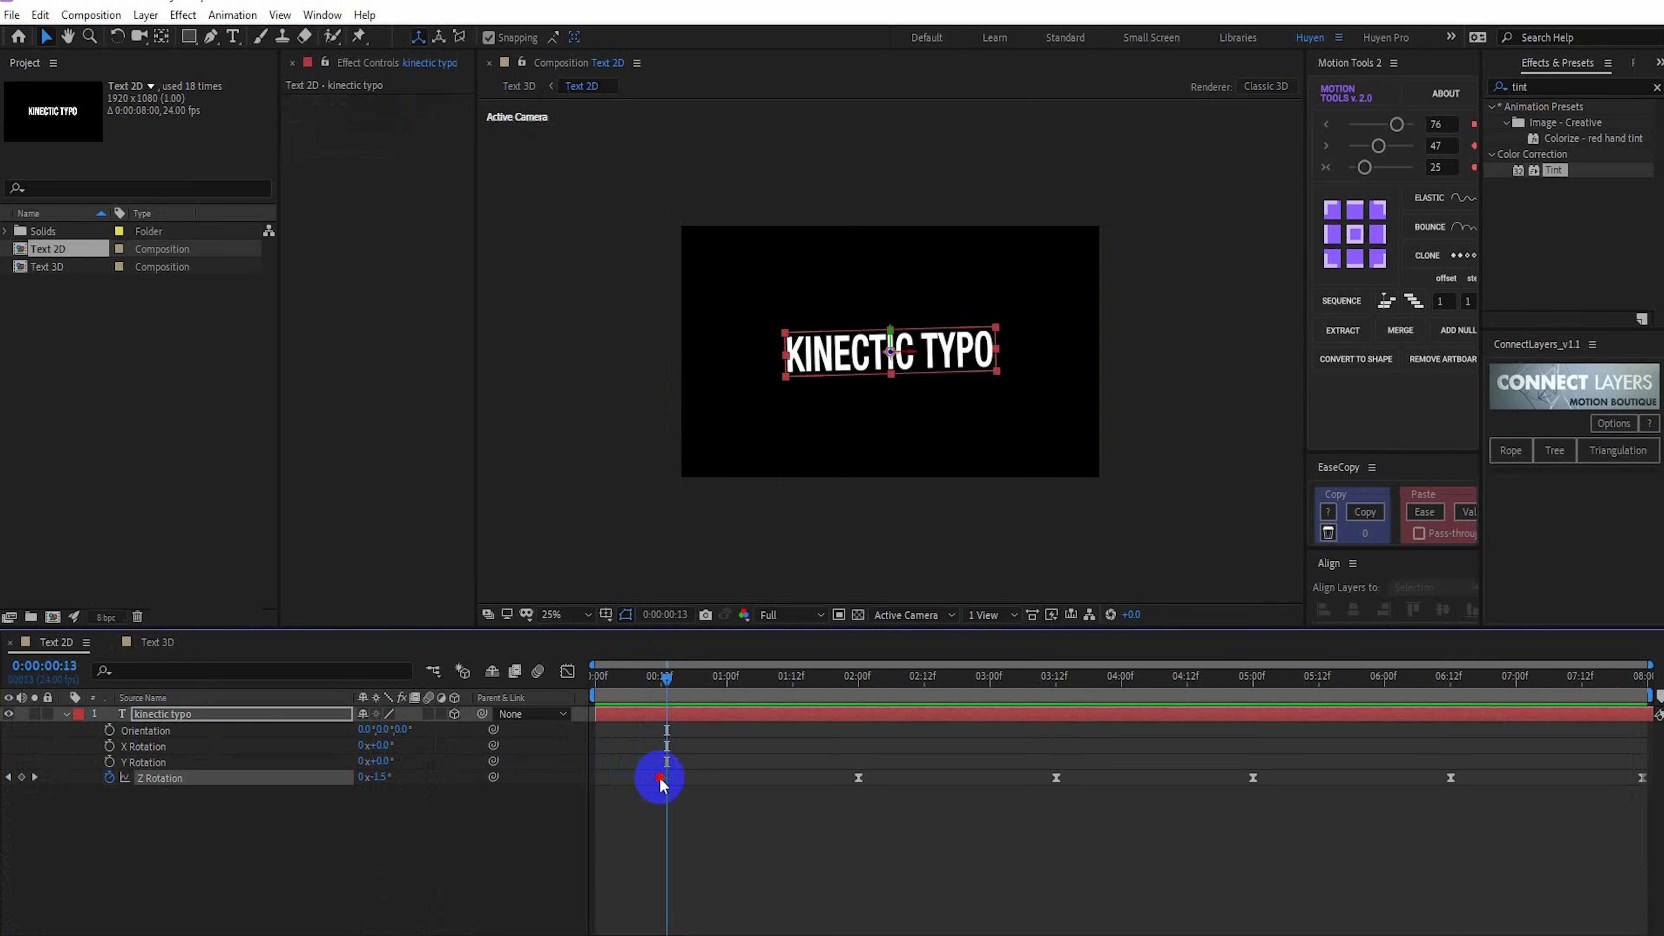
Return to the Text 3D composition and preview the animation from the start
{"action": "left_click", "coordinate": [150, 643]}
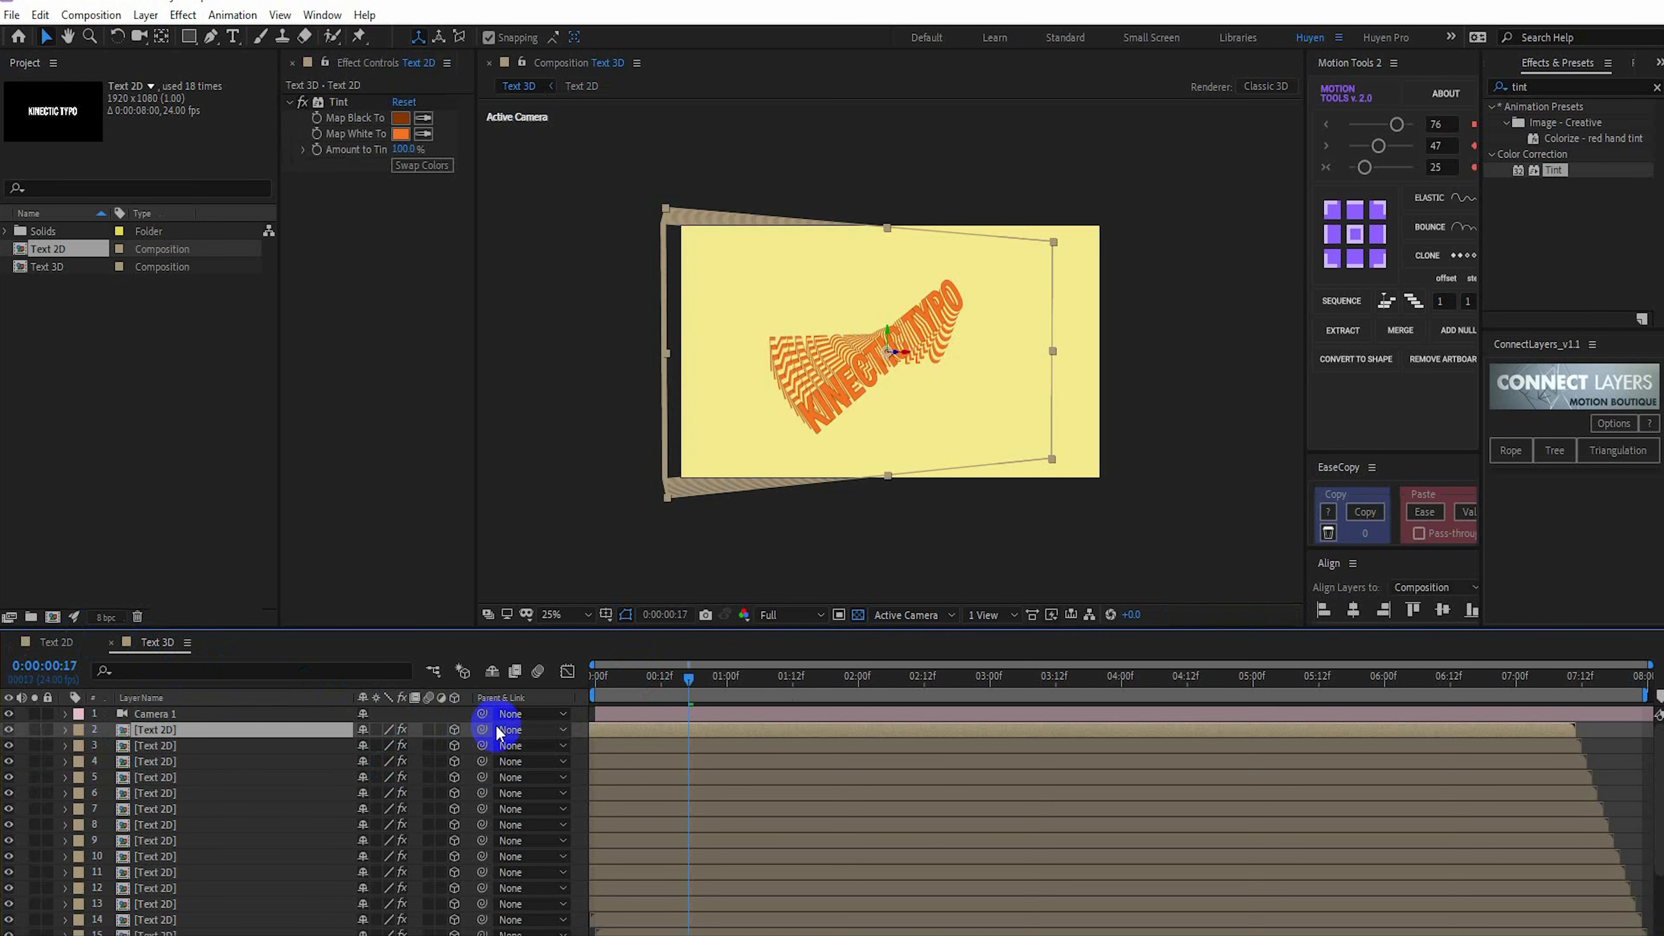
{"action": "left_click_drag", "start_coordinate": [612, 680], "coordinate": [568, 680]}
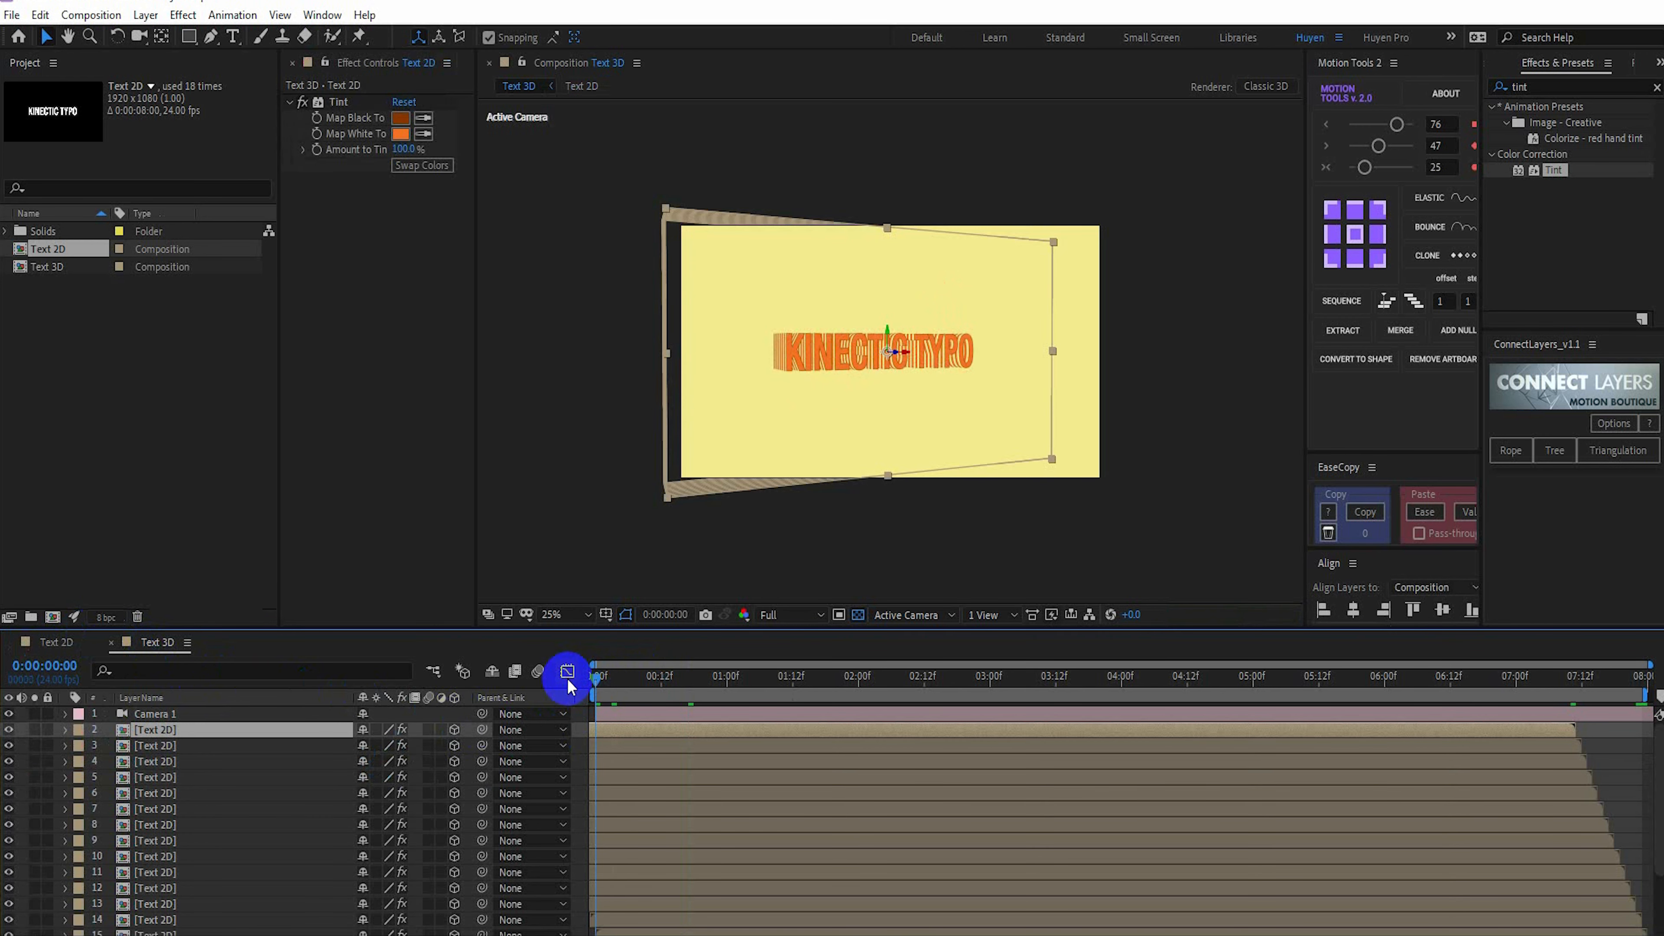
{"action": "key", "text": "space"}
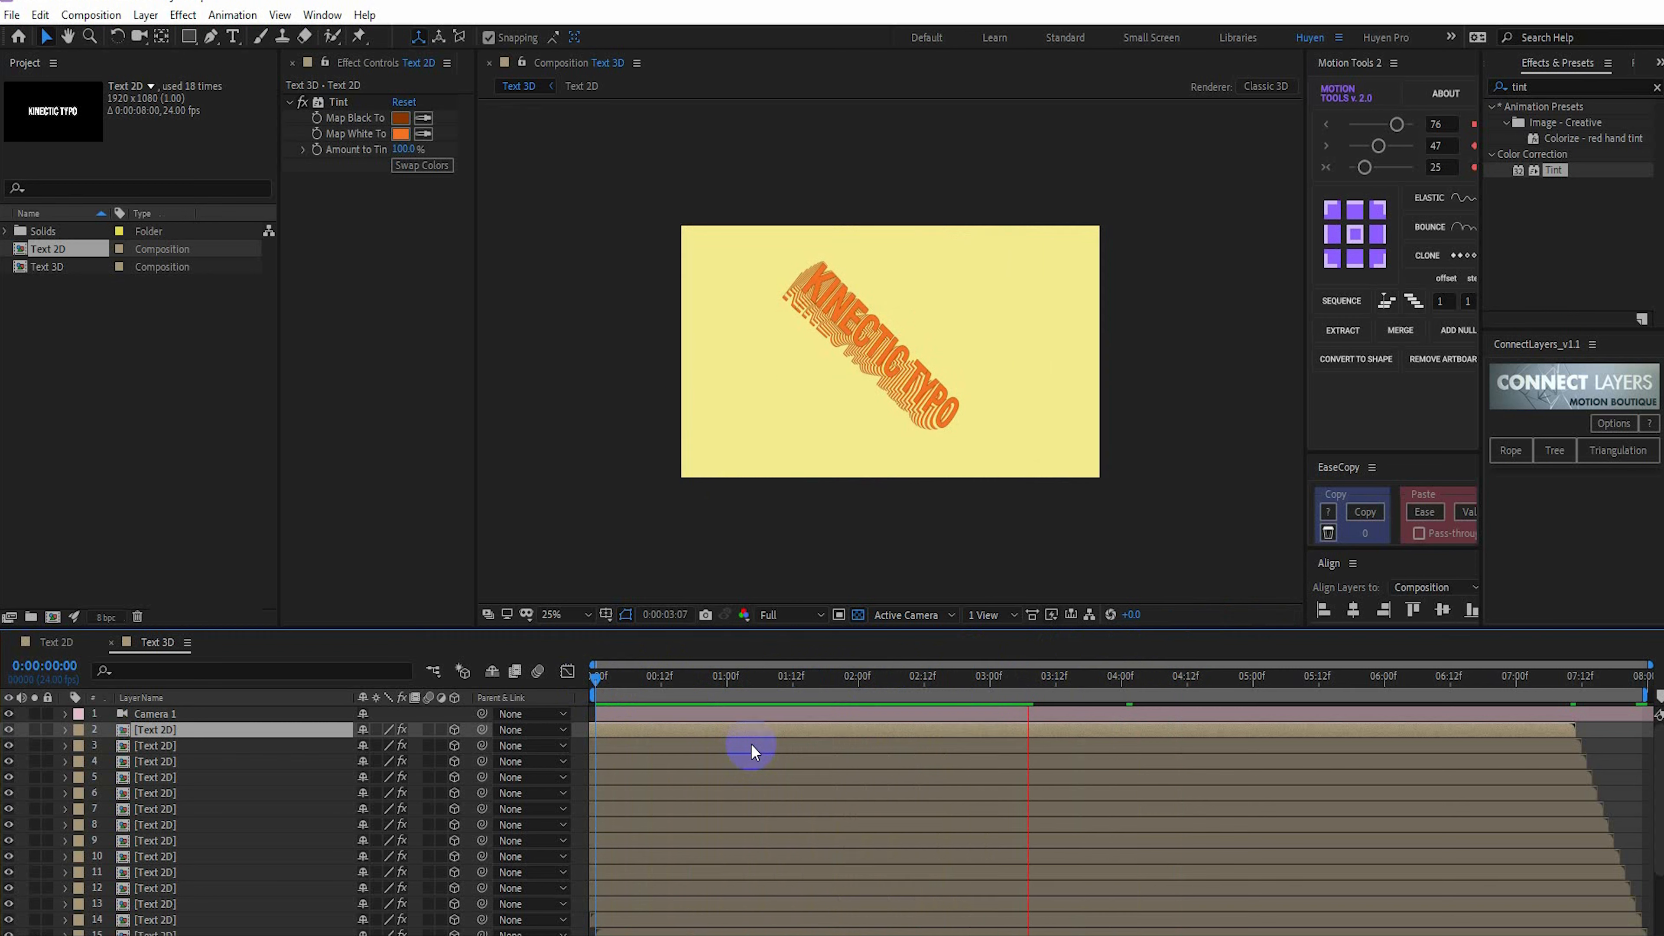
{"action": "key", "text": "space"}
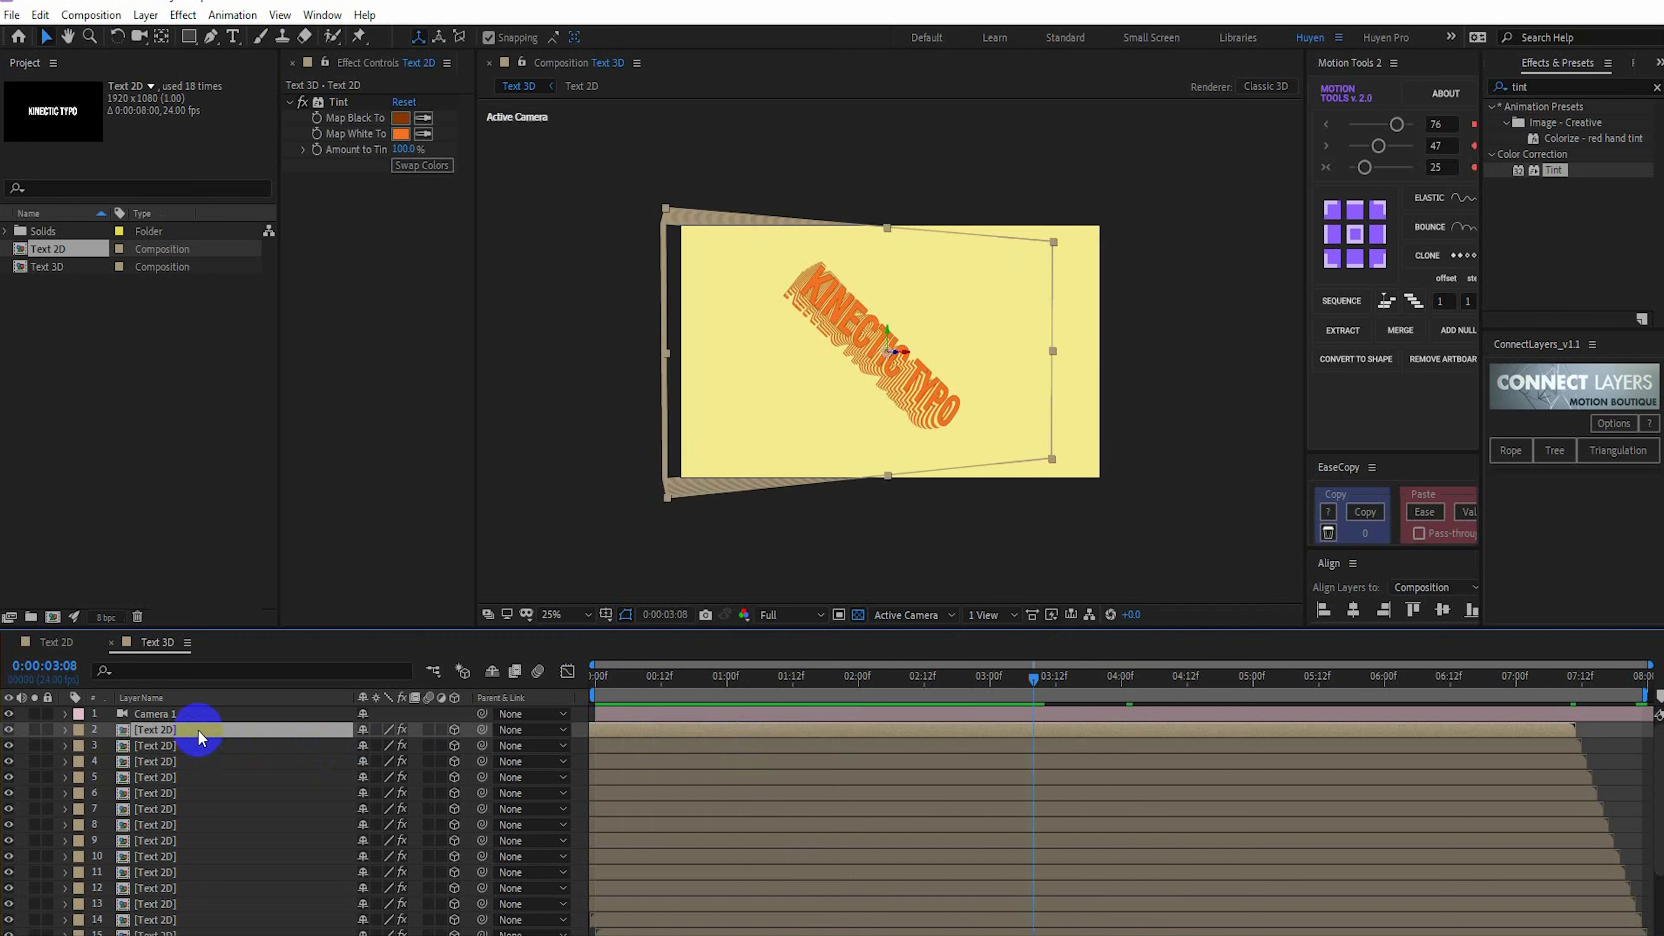
Pre-compose all layers of Text 3D into a composition named Main, moving all attributes, and close the newly opened Main composition
{"action": "left_click_drag", "start_coordinate": [622, 675], "coordinate": [574, 686]}
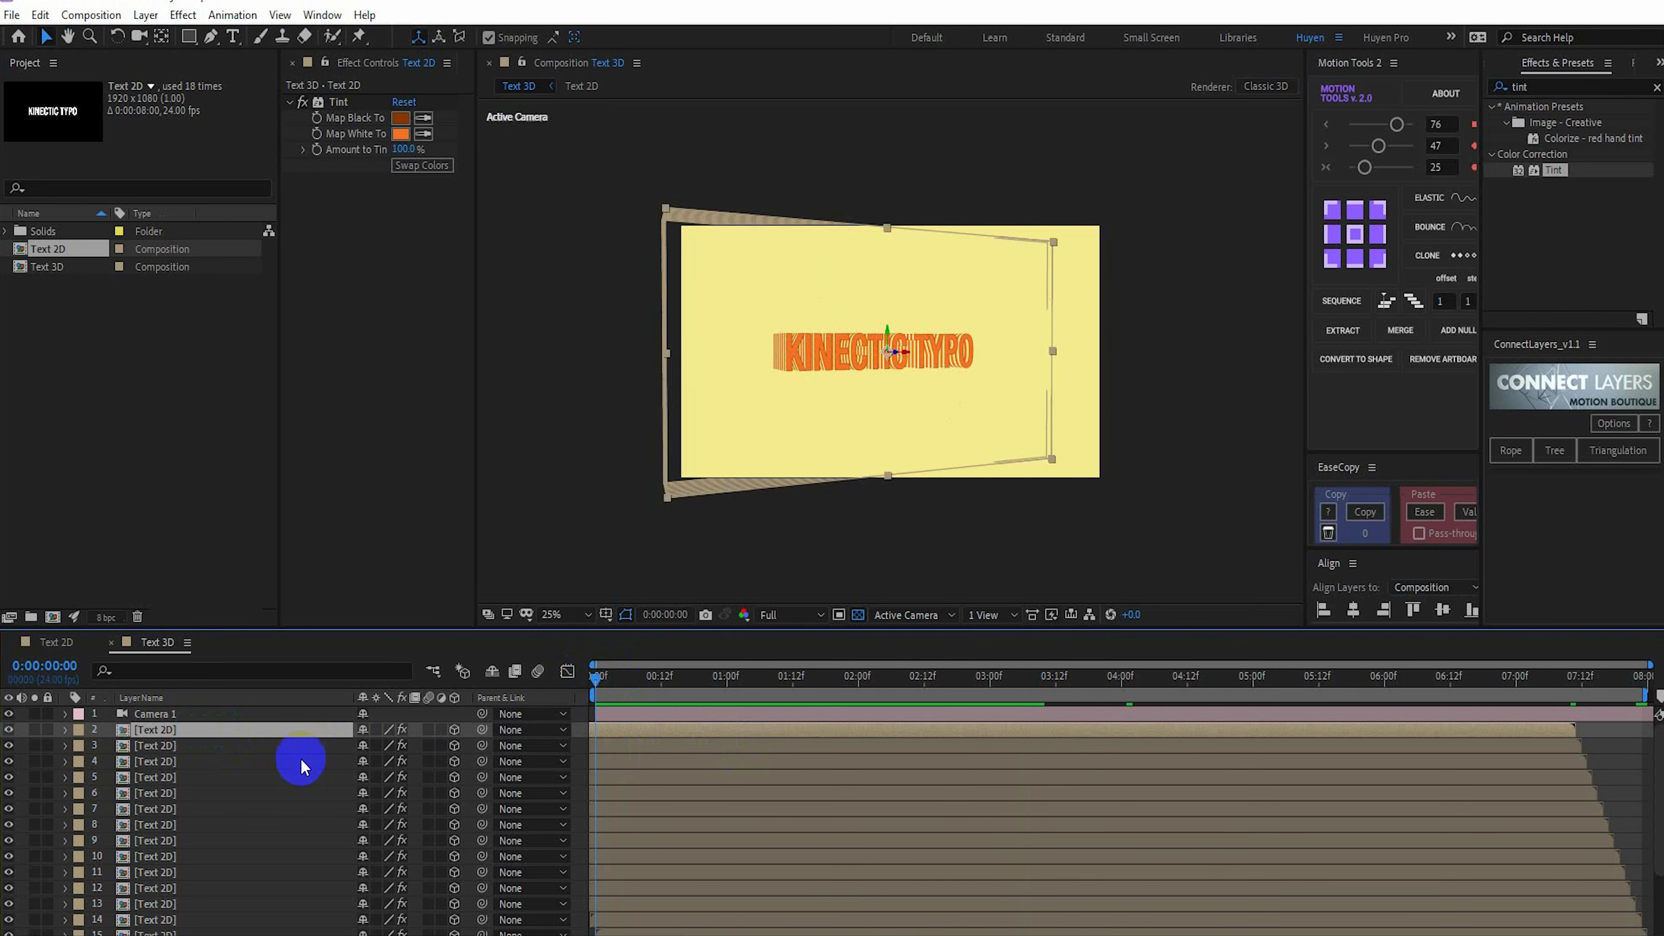
{"action": "left_click", "coordinate": [220, 716]}
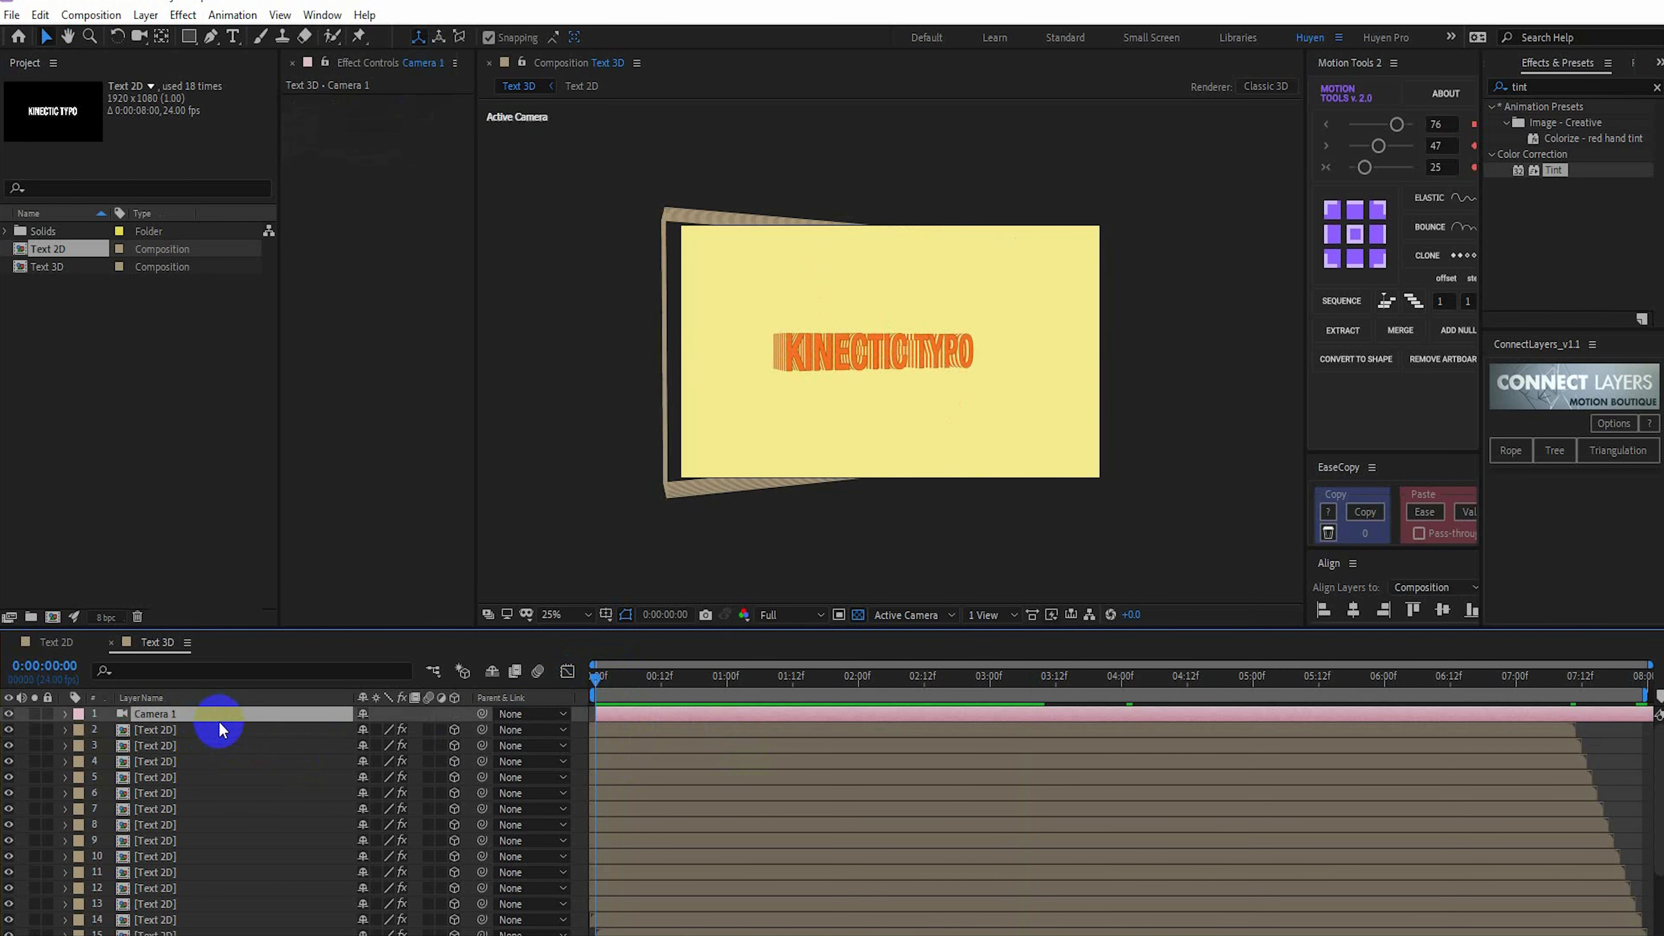
{"action": "scroll", "coordinate": [214, 868], "scroll_direction": "down", "scroll_amount": 3}
{"action": "left_click", "coordinate": [175, 929], "text": "shift"}
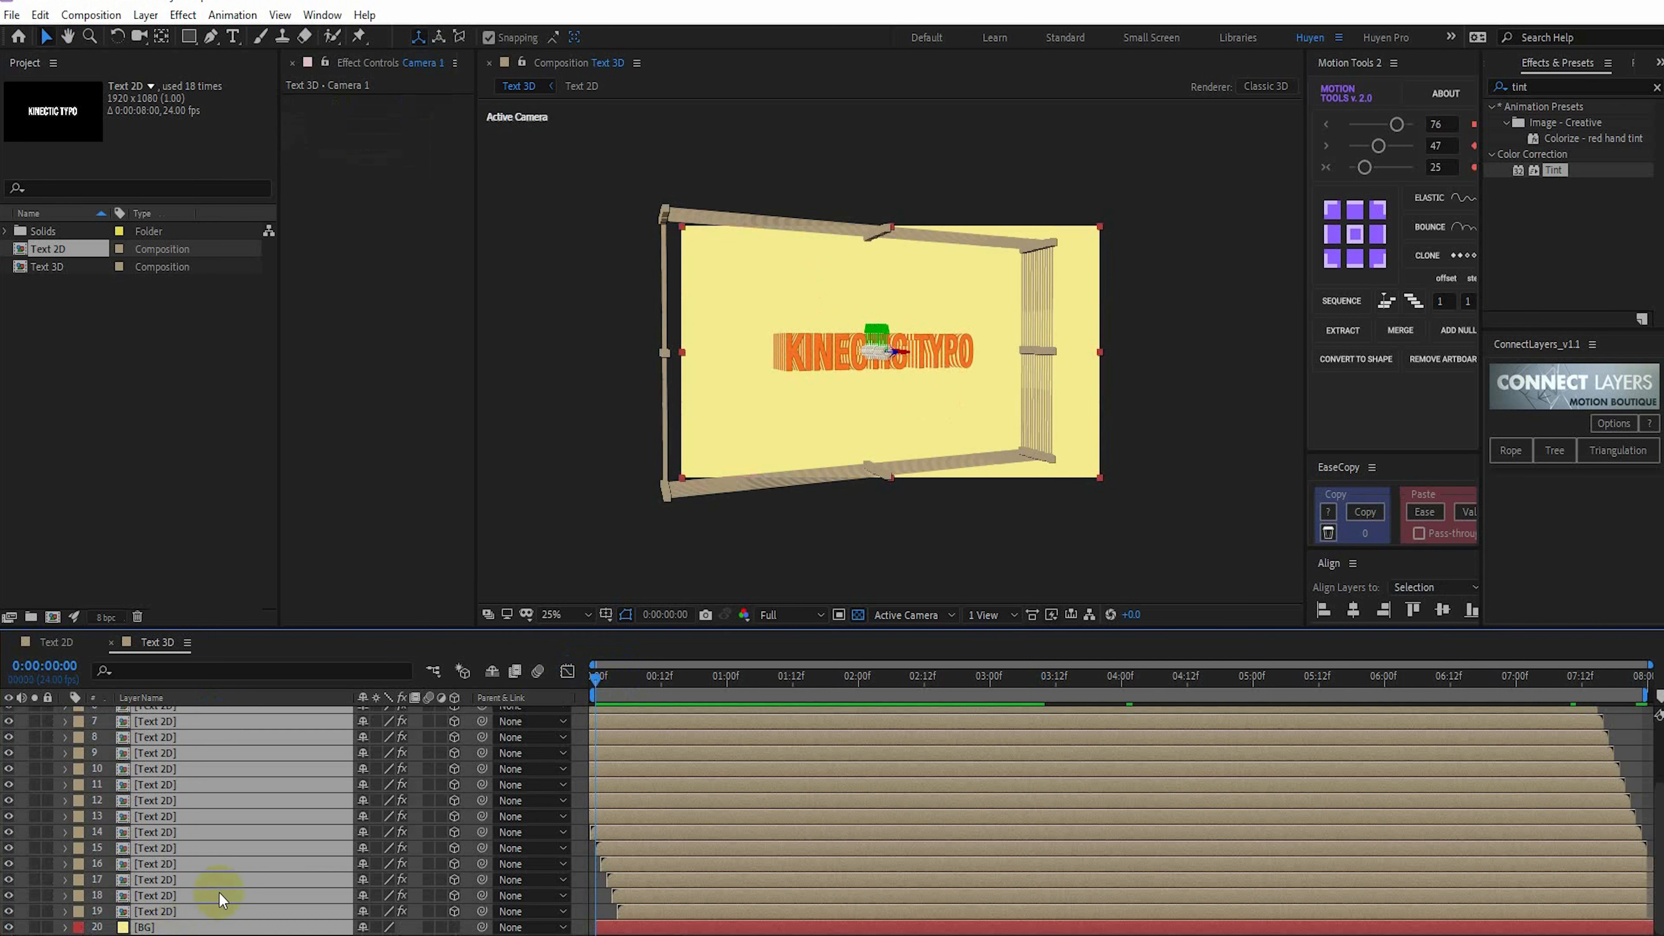
{"action": "right_click", "coordinate": [232, 876]}
{"action": "left_click", "coordinate": [306, 794]}
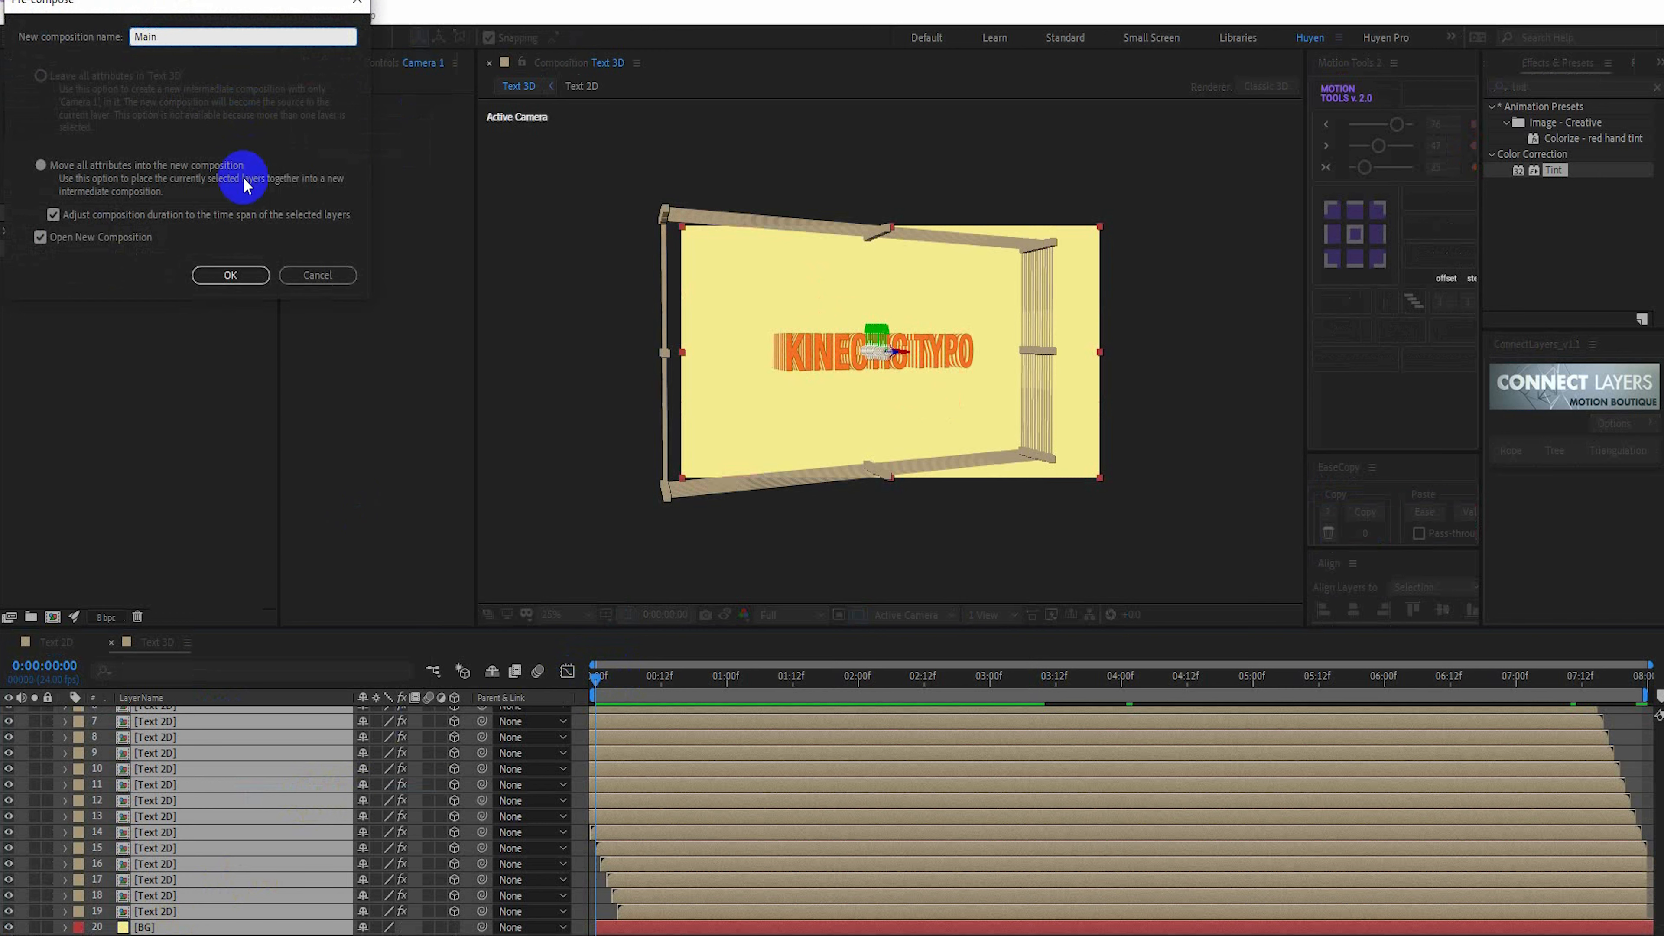
{"action": "left_click", "coordinate": [231, 274]}
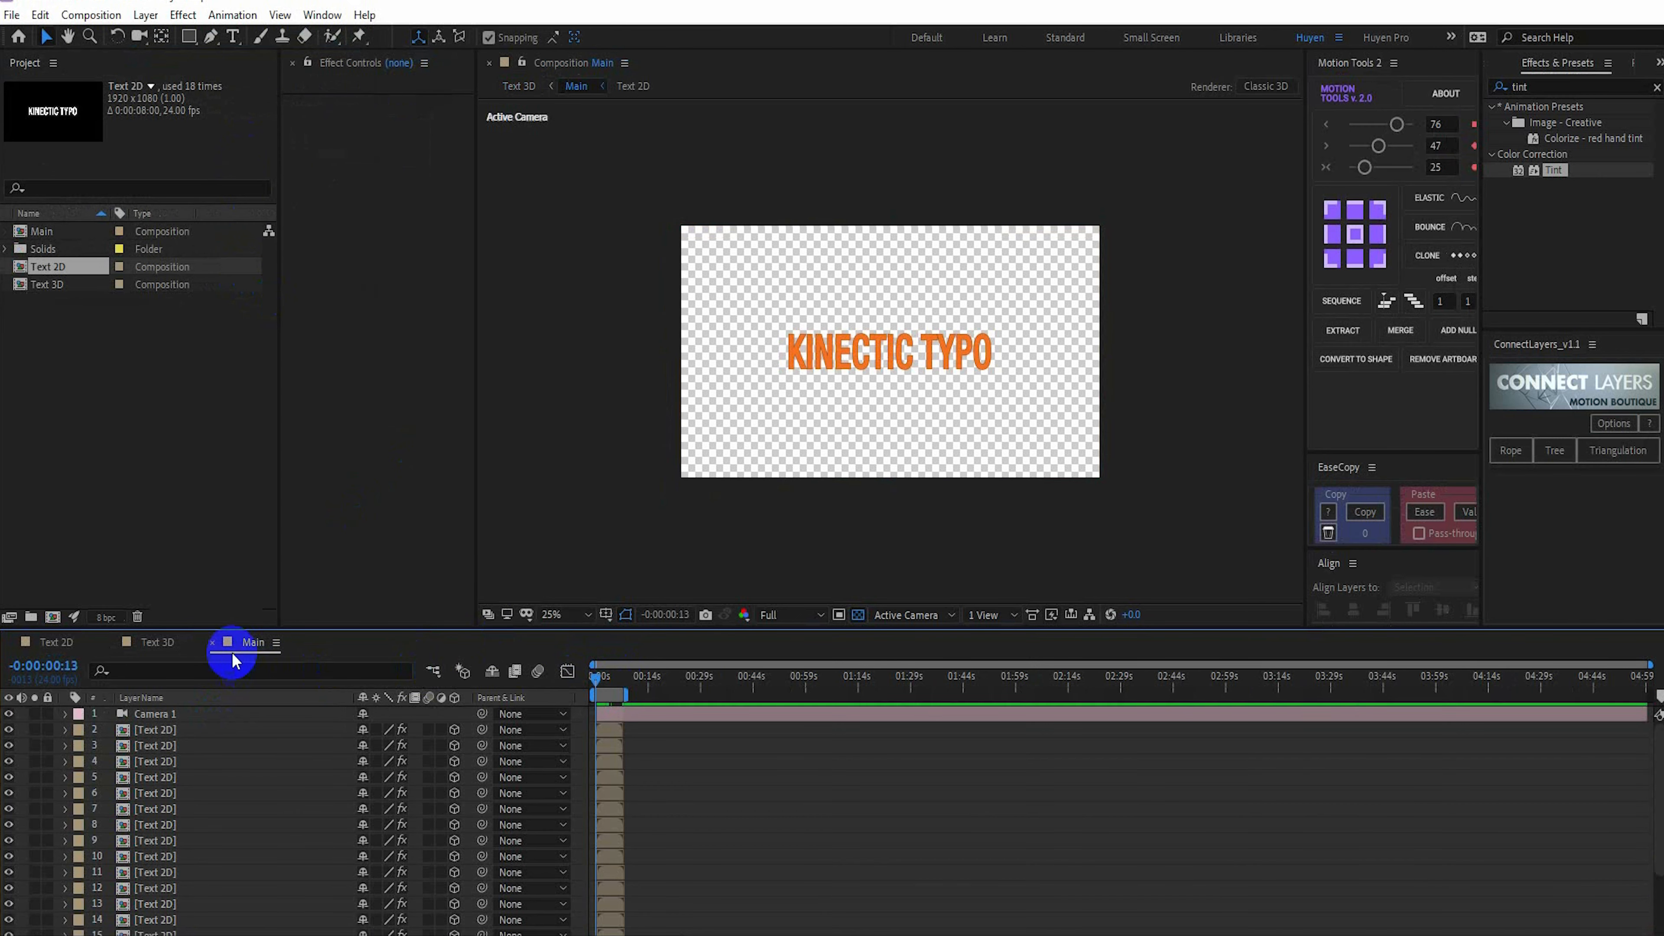
{"action": "left_click", "coordinate": [212, 643]}
Add an adjustment layer above Main in Text 3D and rename it Color
{"action": "right_click", "coordinate": [223, 758]}
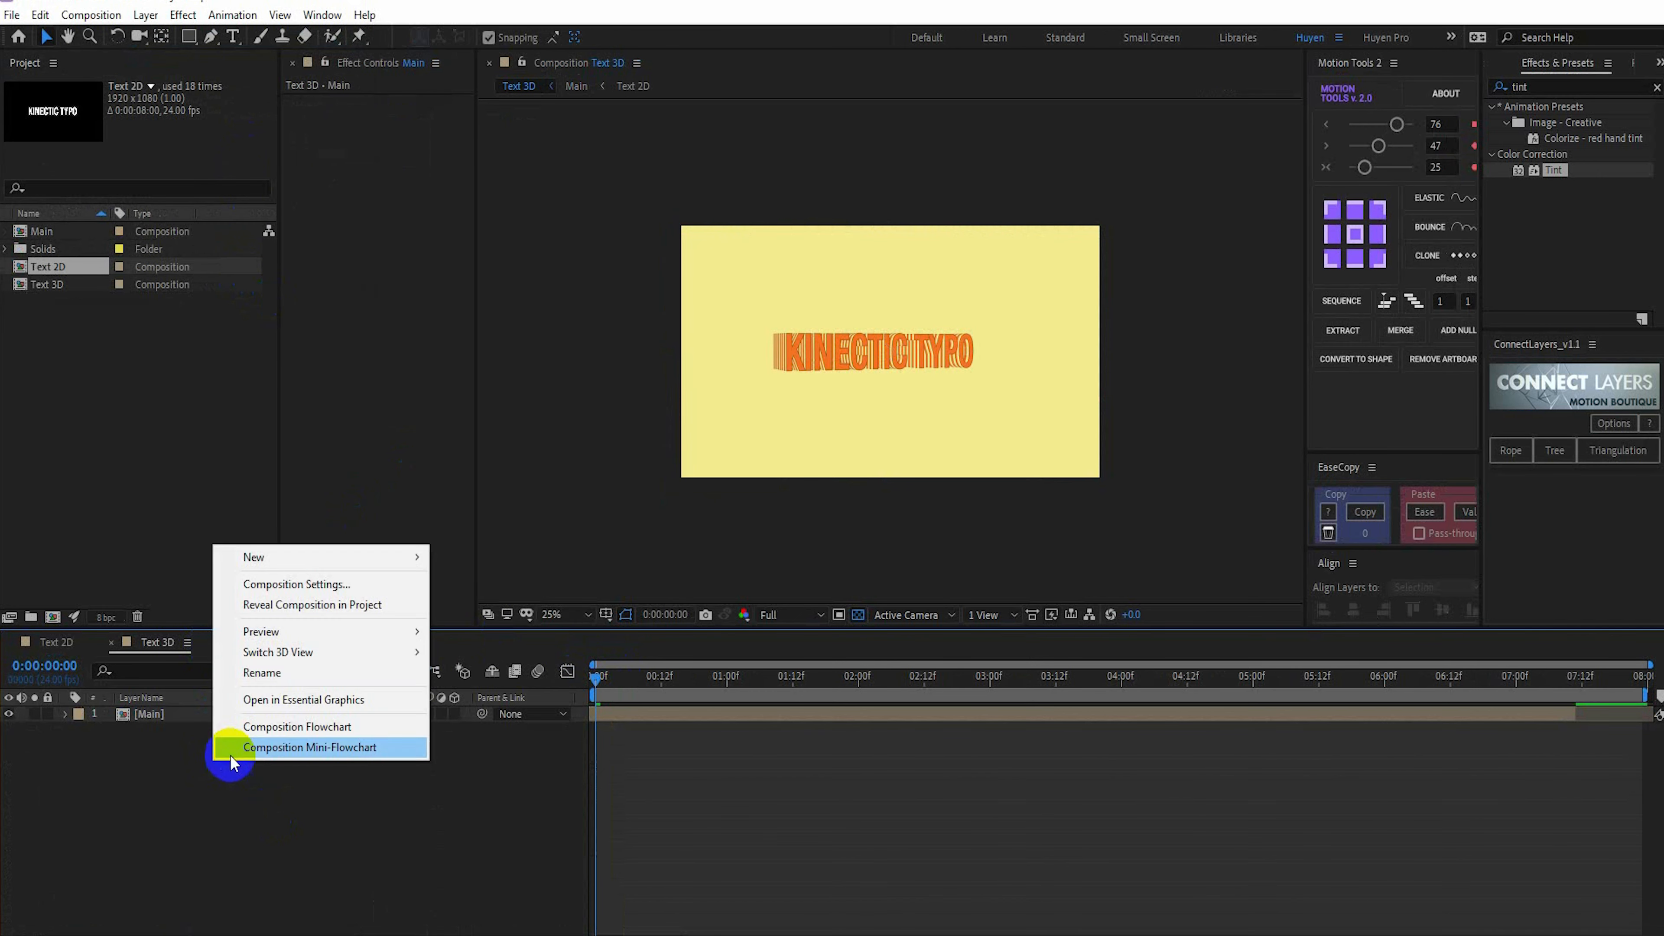
{"action": "mouse_move", "coordinate": [269, 571]}
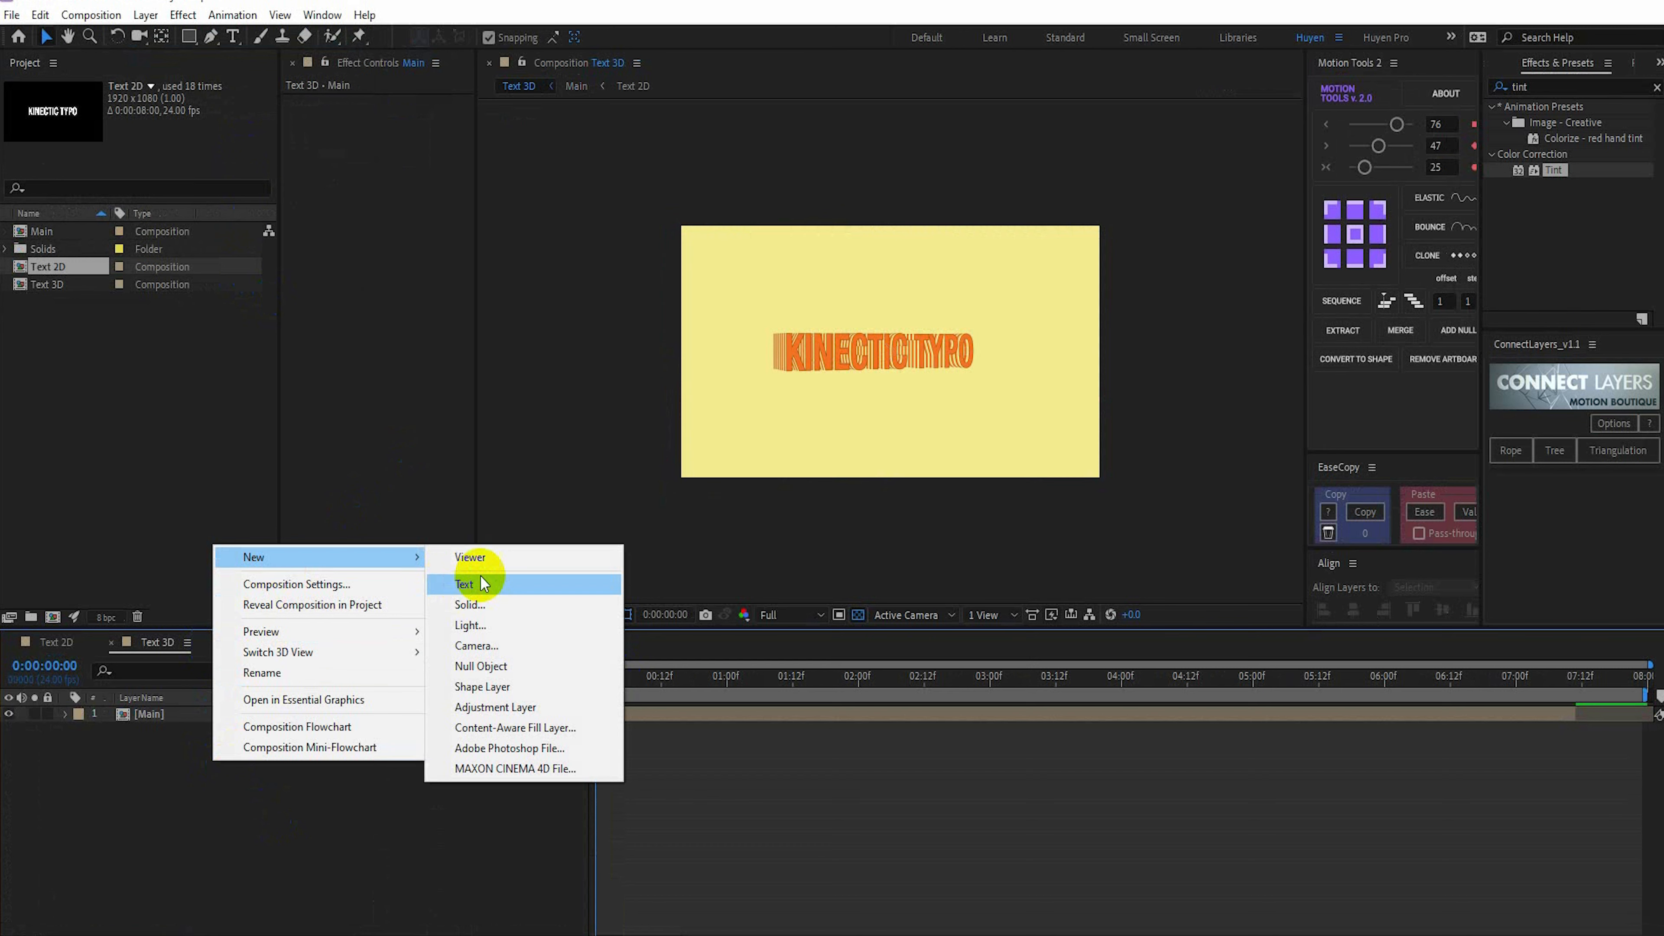
{"action": "left_click", "coordinate": [544, 713]}
{"action": "key", "text": "Return"}
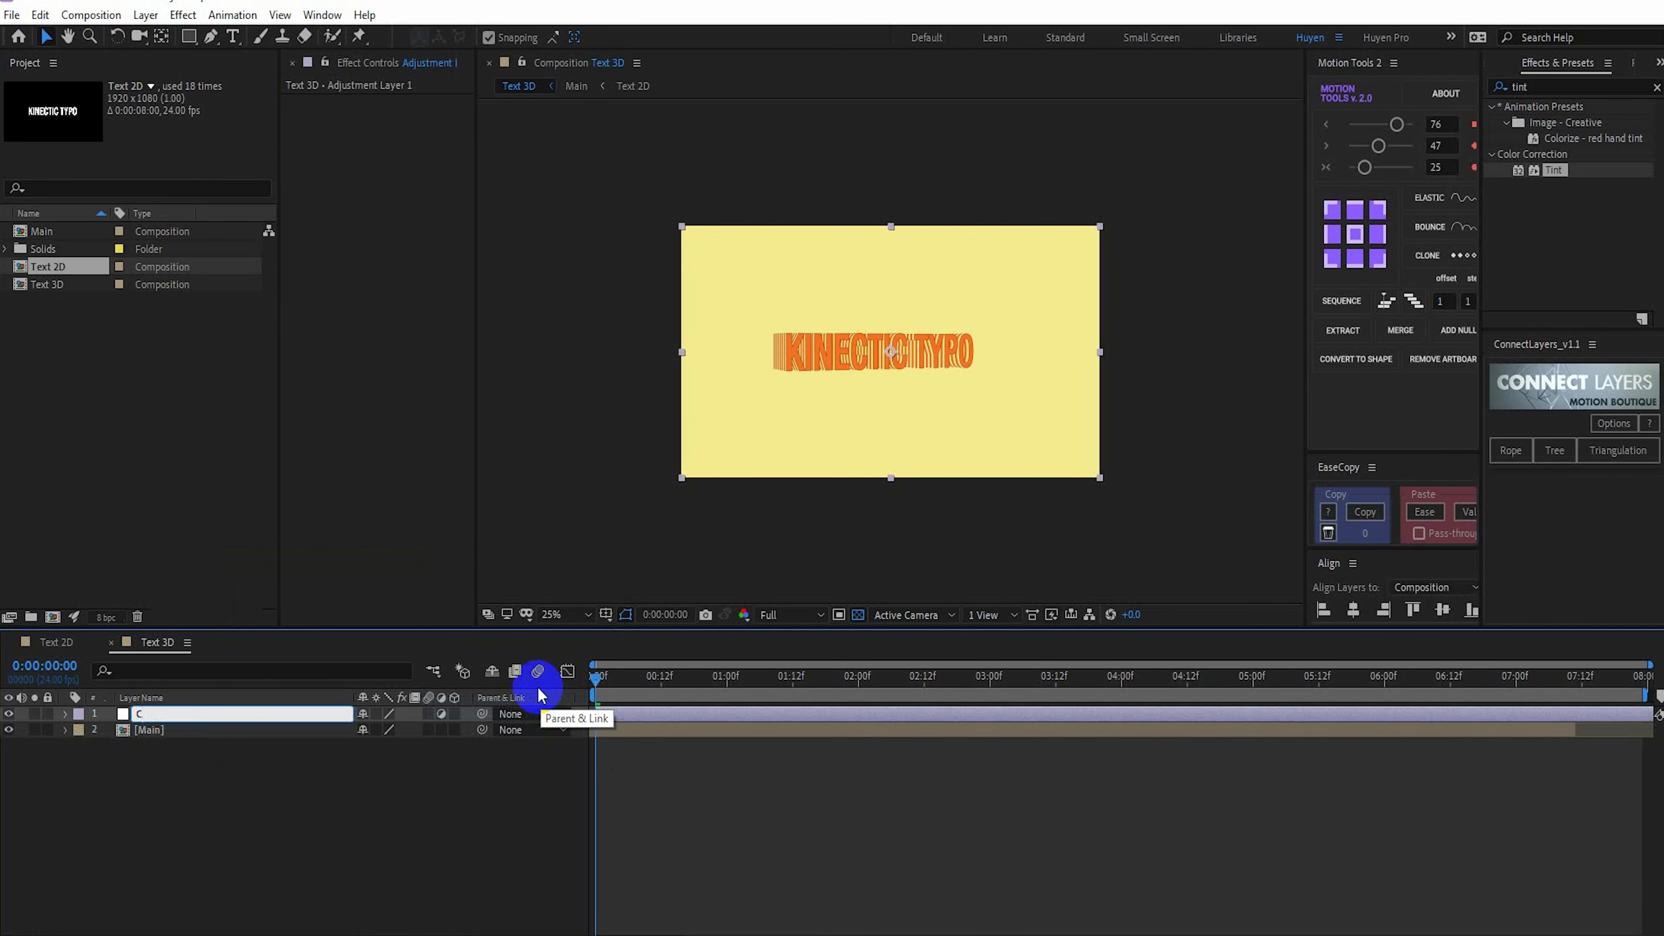
{"action": "type", "text": "Color"}
{"action": "key", "text": "Return"}
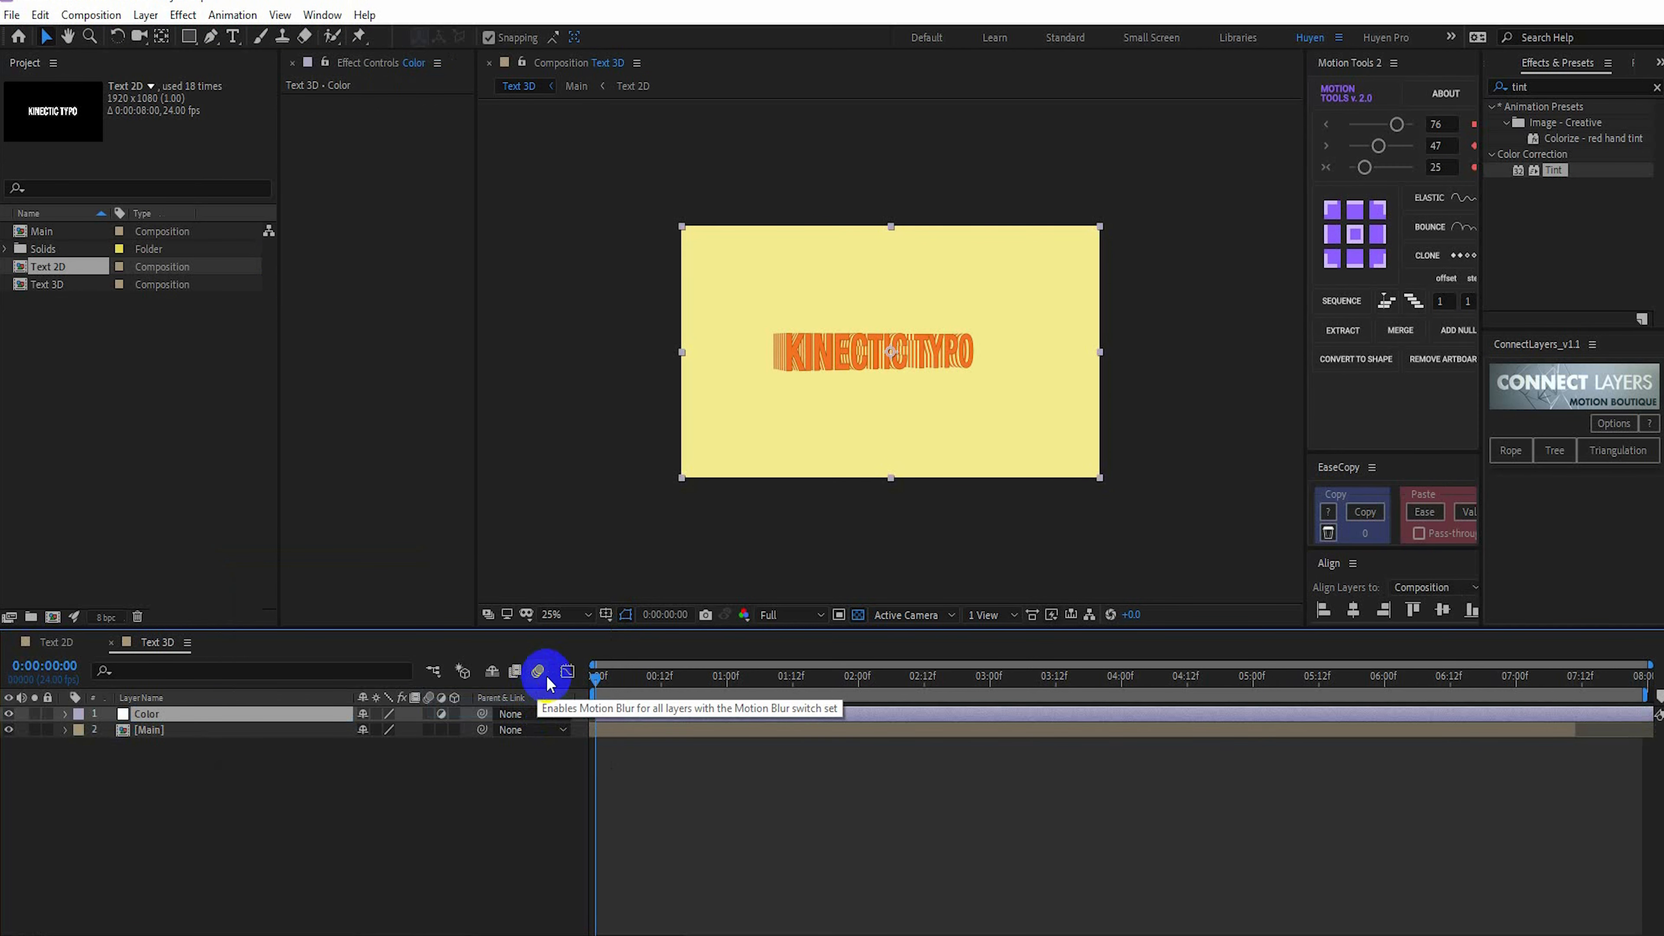
Apply the Hue/Saturation effect to the Color layer and try out its Master Hue
{"action": "left_click", "coordinate": [1527, 85]}
{"action": "type", "text": "hue"}
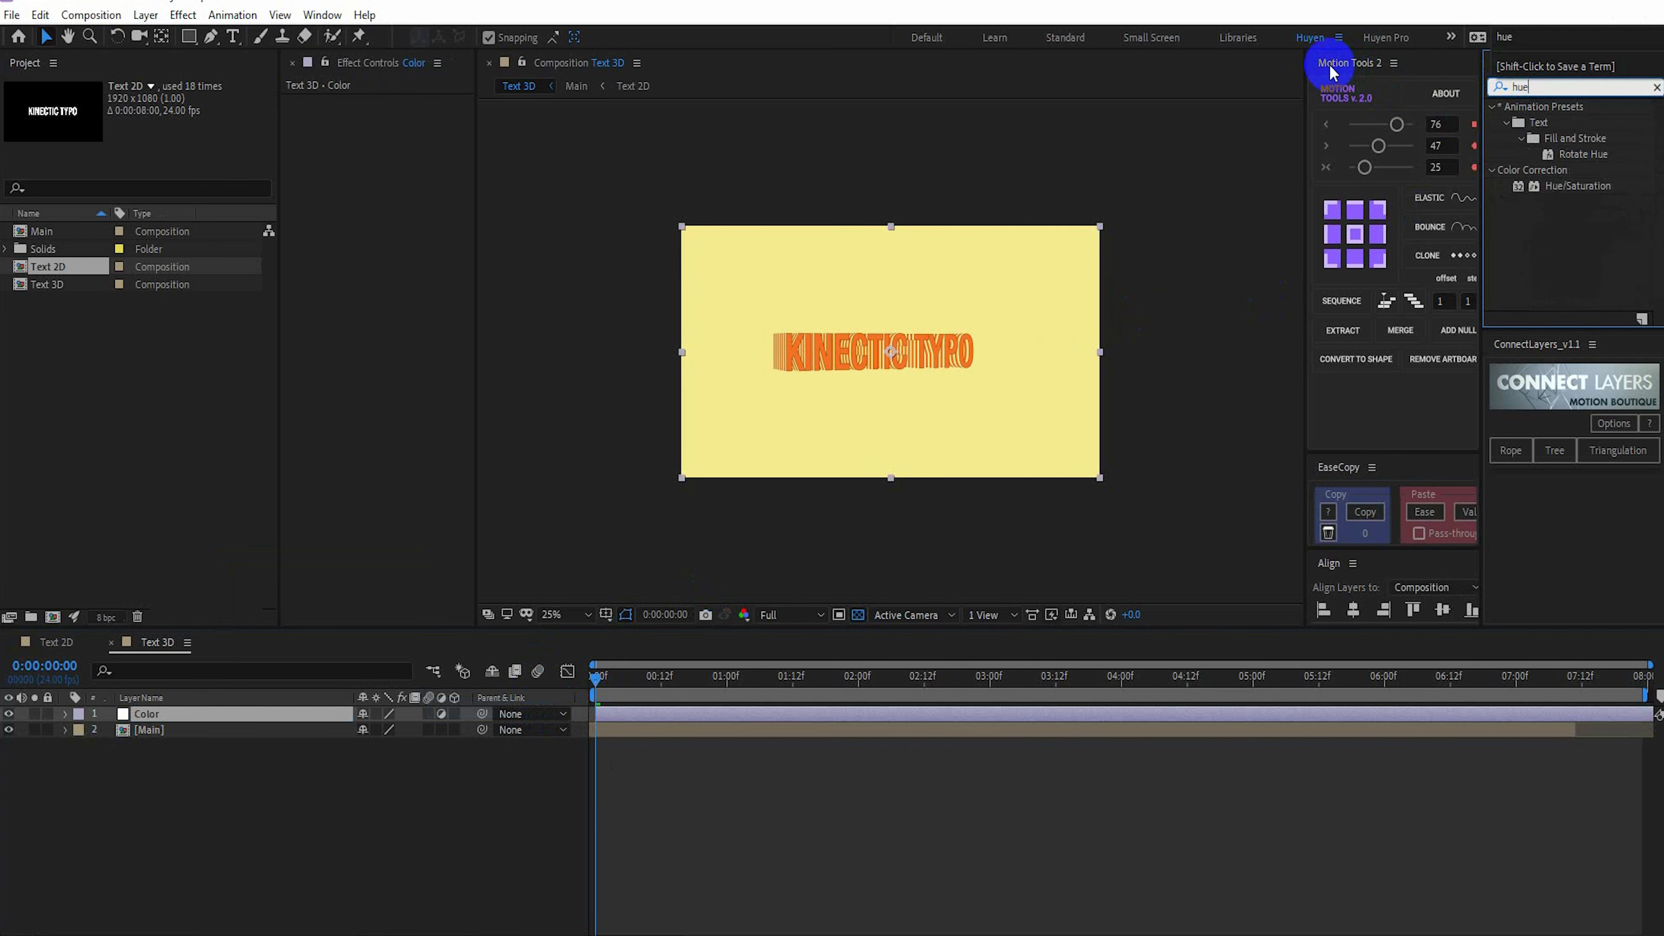
{"action": "left_click", "coordinate": [1567, 183]}
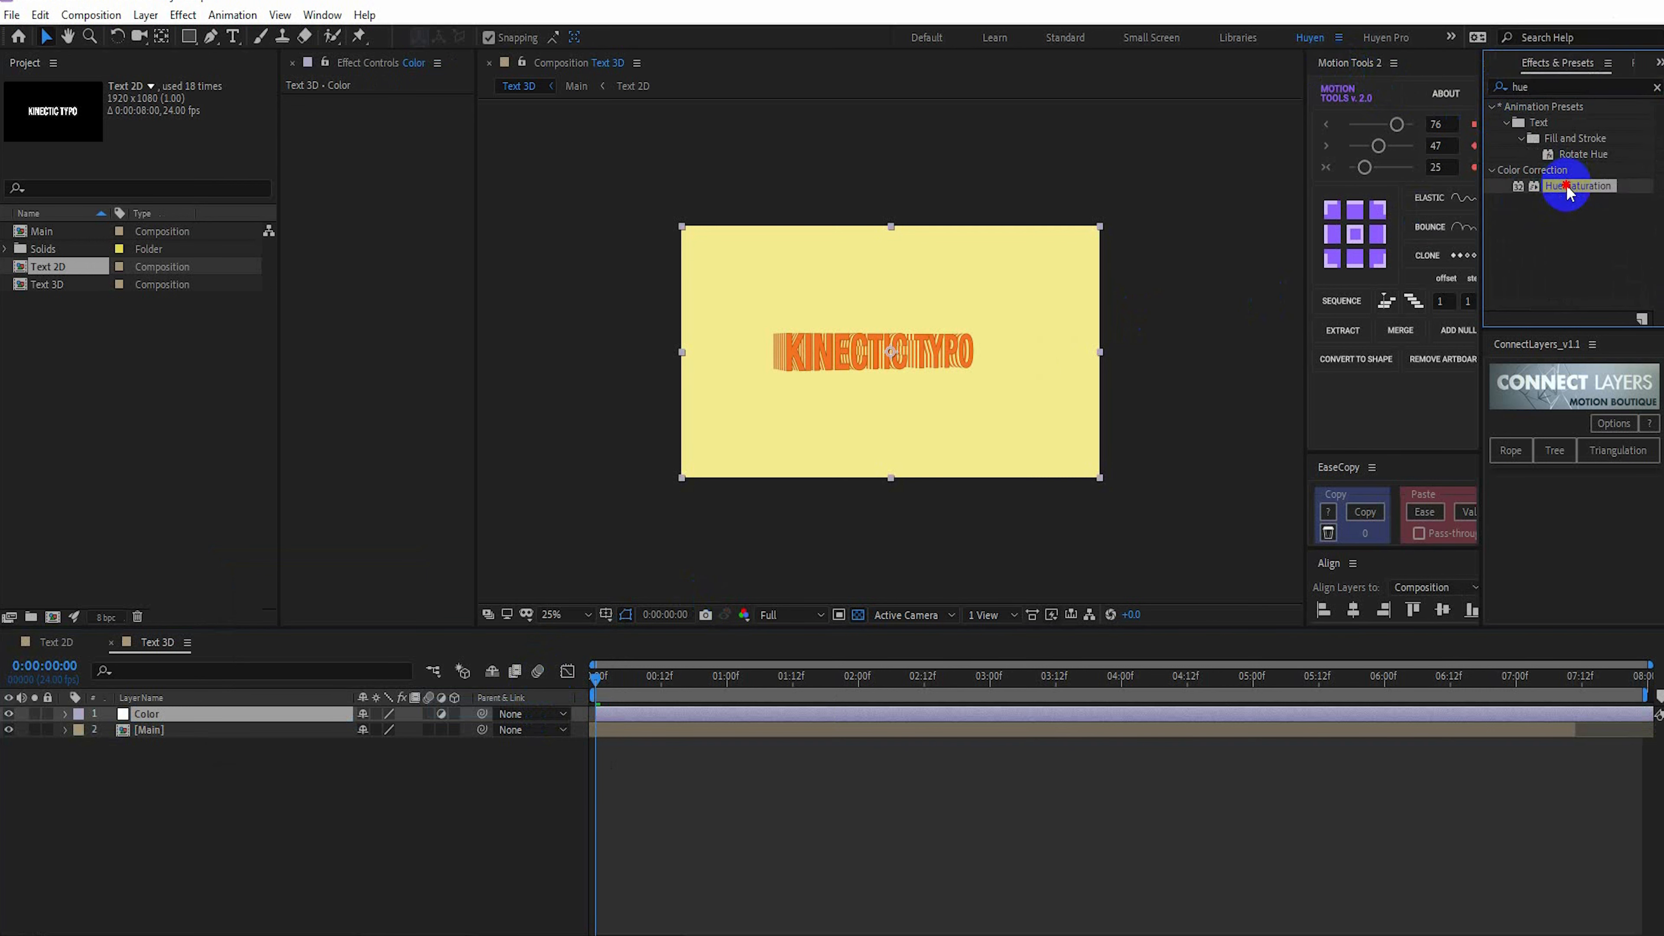
{"action": "left_click_drag", "start_coordinate": [1567, 187], "coordinate": [330, 387]}
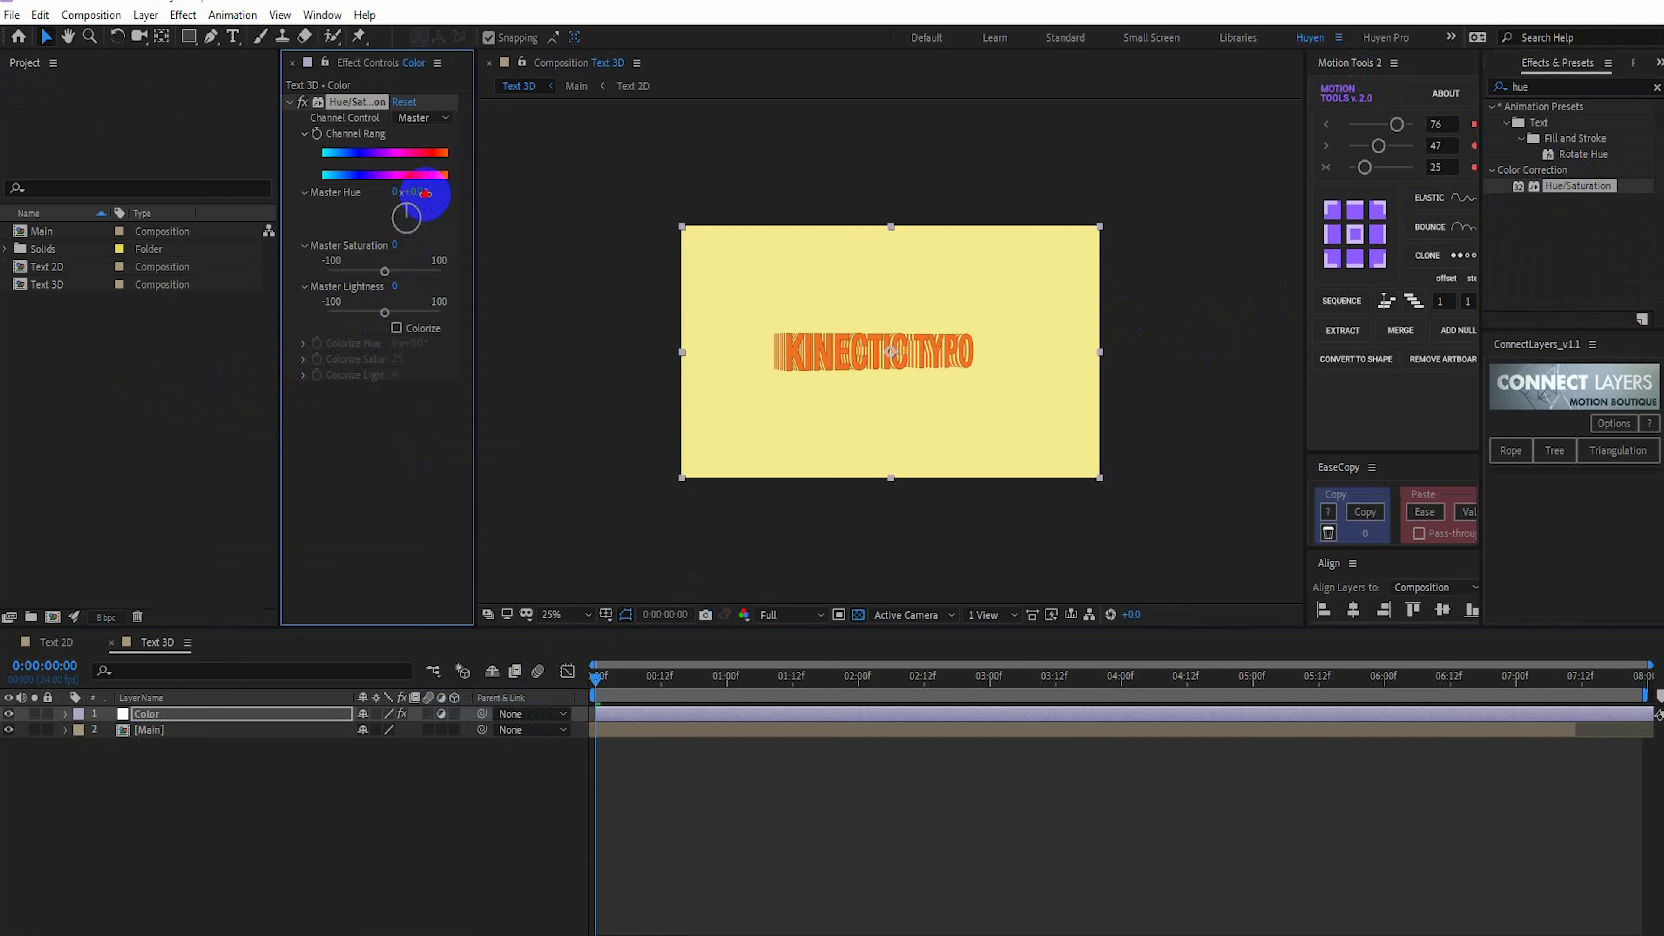
{"action": "mouse_move", "coordinate": [426, 192]}
{"action": "left_mouse_down"}
{"action": "mouse_move", "coordinate": [655, 235]}
{"action": "mouse_move", "coordinate": [505, 227]}
{"action": "mouse_move", "coordinate": [407, 196]}
{"action": "left_mouse_up"}
Scale the Main layer to 130% and nudge it slightly to the right in the frame
{"action": "left_click", "coordinate": [200, 730]}
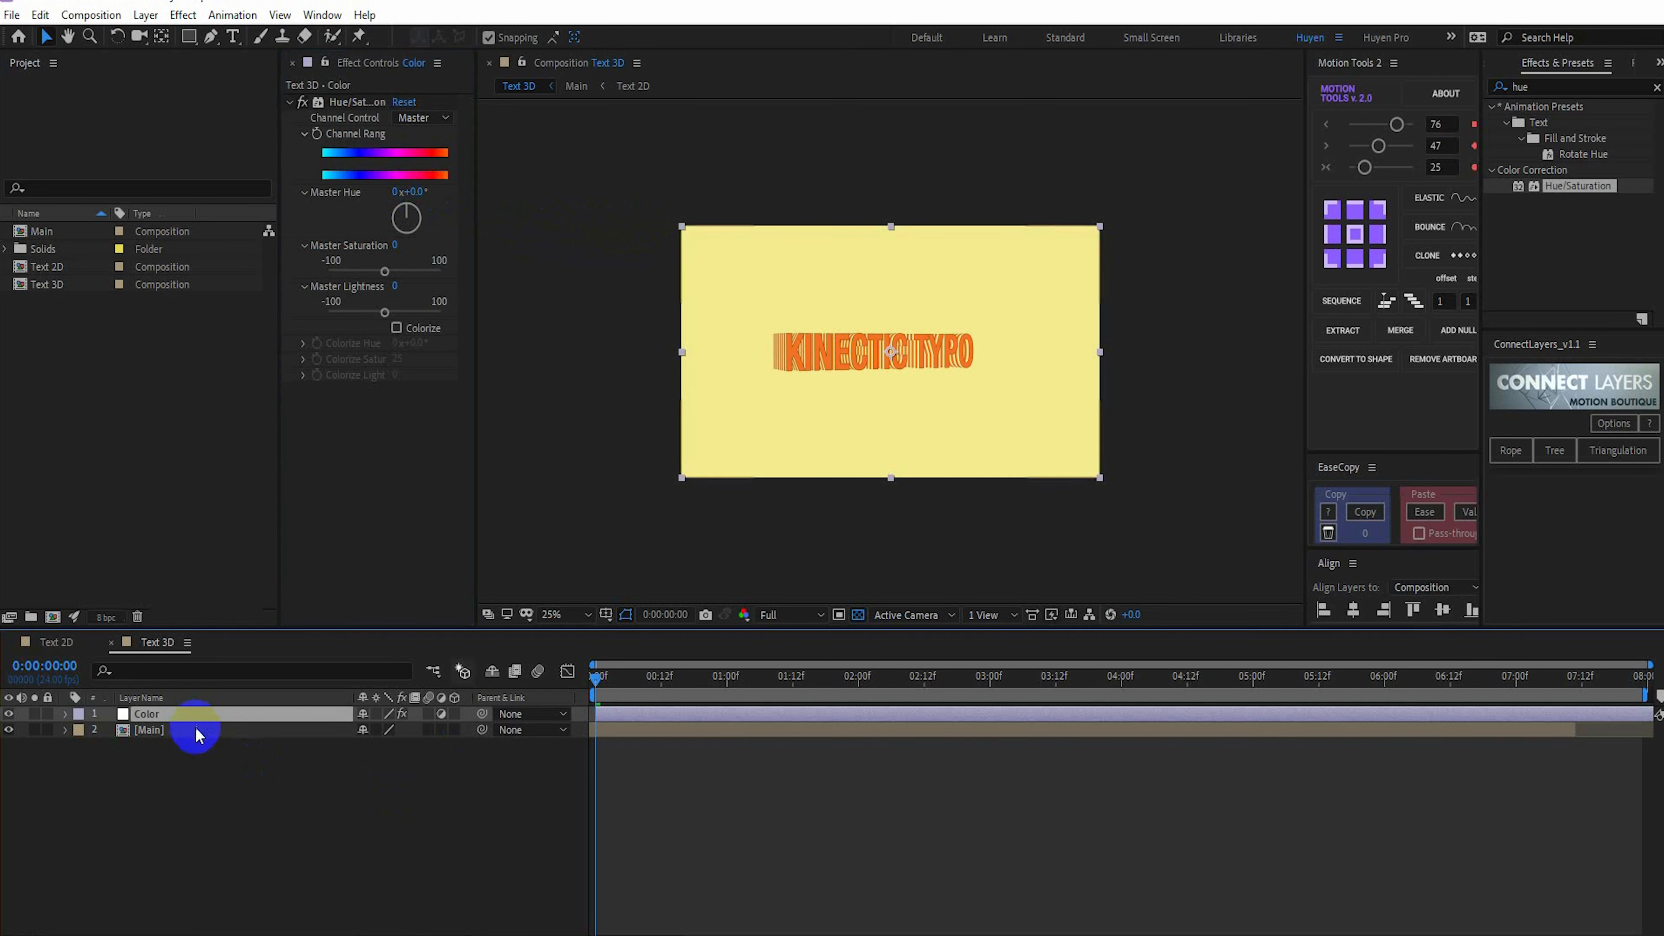
{"action": "key", "text": "s"}
{"action": "mouse_move", "coordinate": [386, 746]}
{"action": "left_mouse_down"}
{"action": "mouse_move", "coordinate": [410, 739]}
{"action": "mouse_move", "coordinate": [371, 753]}
{"action": "left_mouse_up"}
{"action": "left_click", "coordinate": [298, 729]}
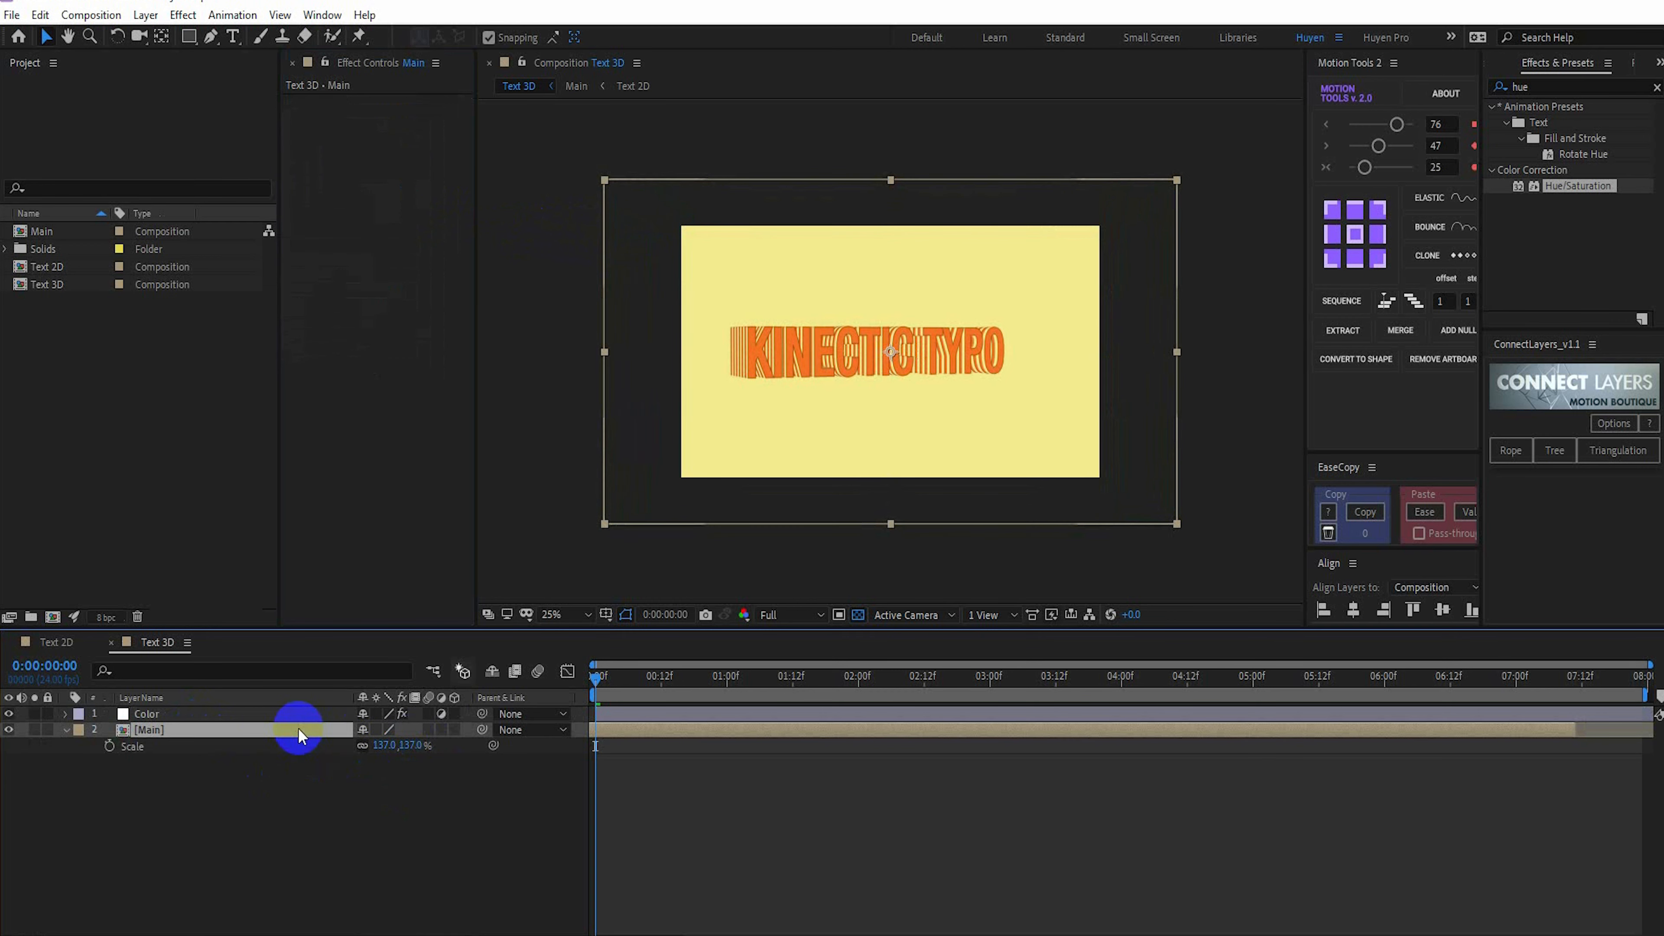
{"action": "key", "text": "shift+Right"}
{"action": "key", "text": "shift+Right"}
{"action": "left_click_drag", "start_coordinate": [793, 675], "coordinate": [596, 760]}
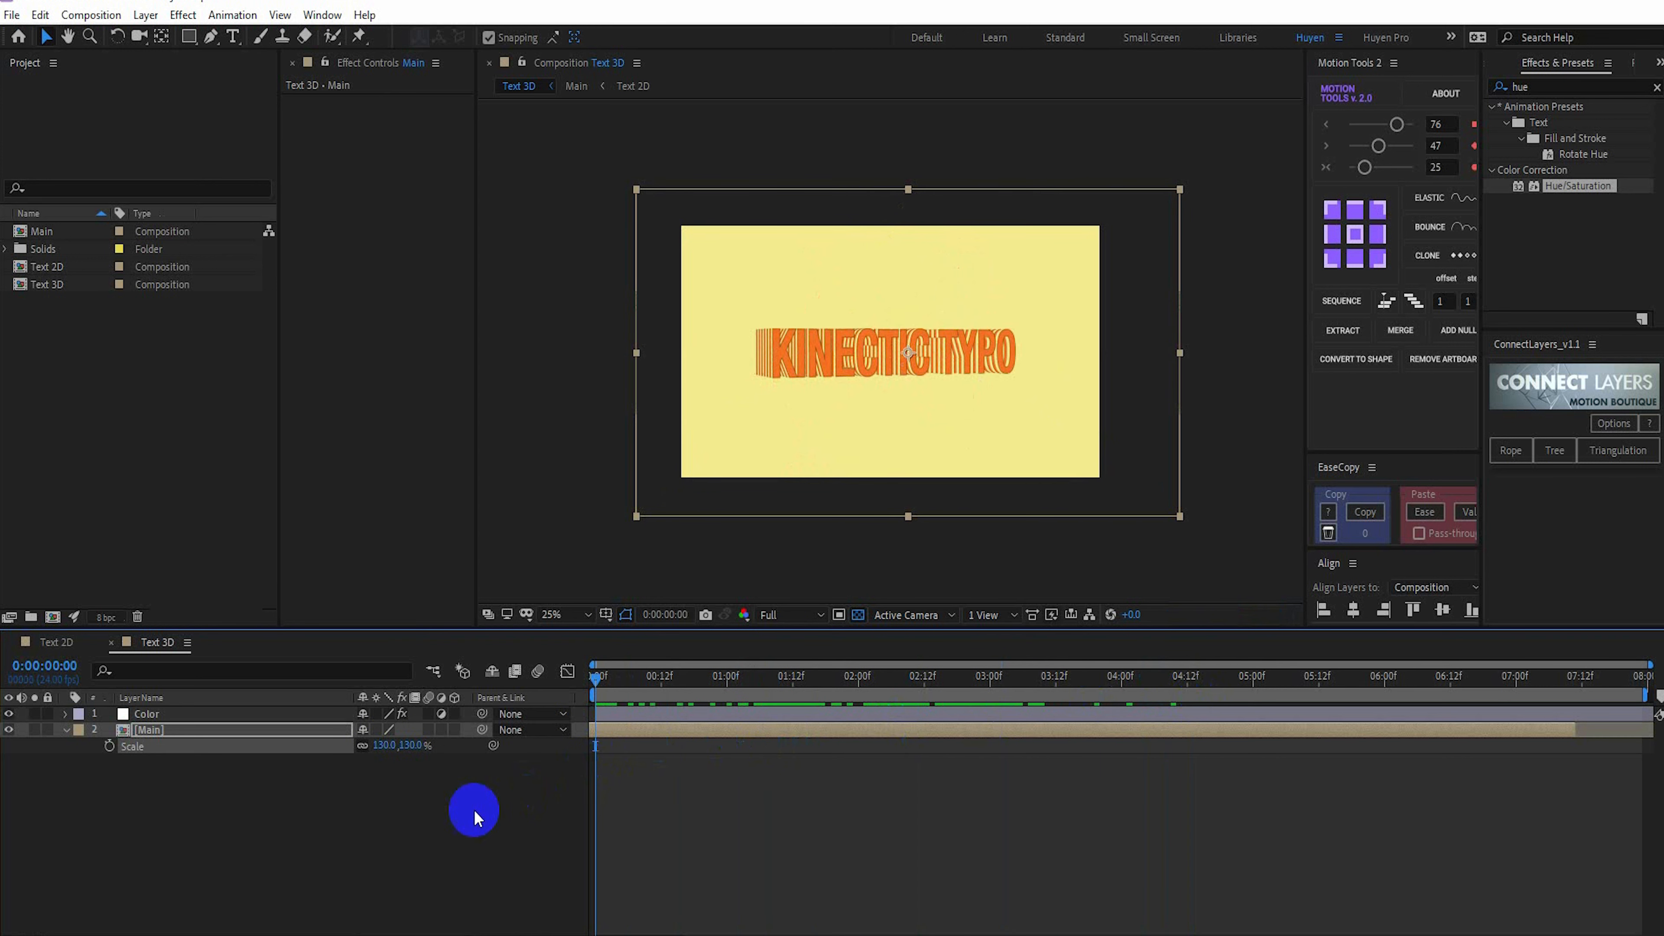
{"action": "left_click", "coordinate": [473, 809]}
Set a Hue/Saturation Channel Range keyframe on the Color layer at 0:00:00:00 and show its keyframes in the timeline
{"action": "left_click", "coordinate": [240, 715]}
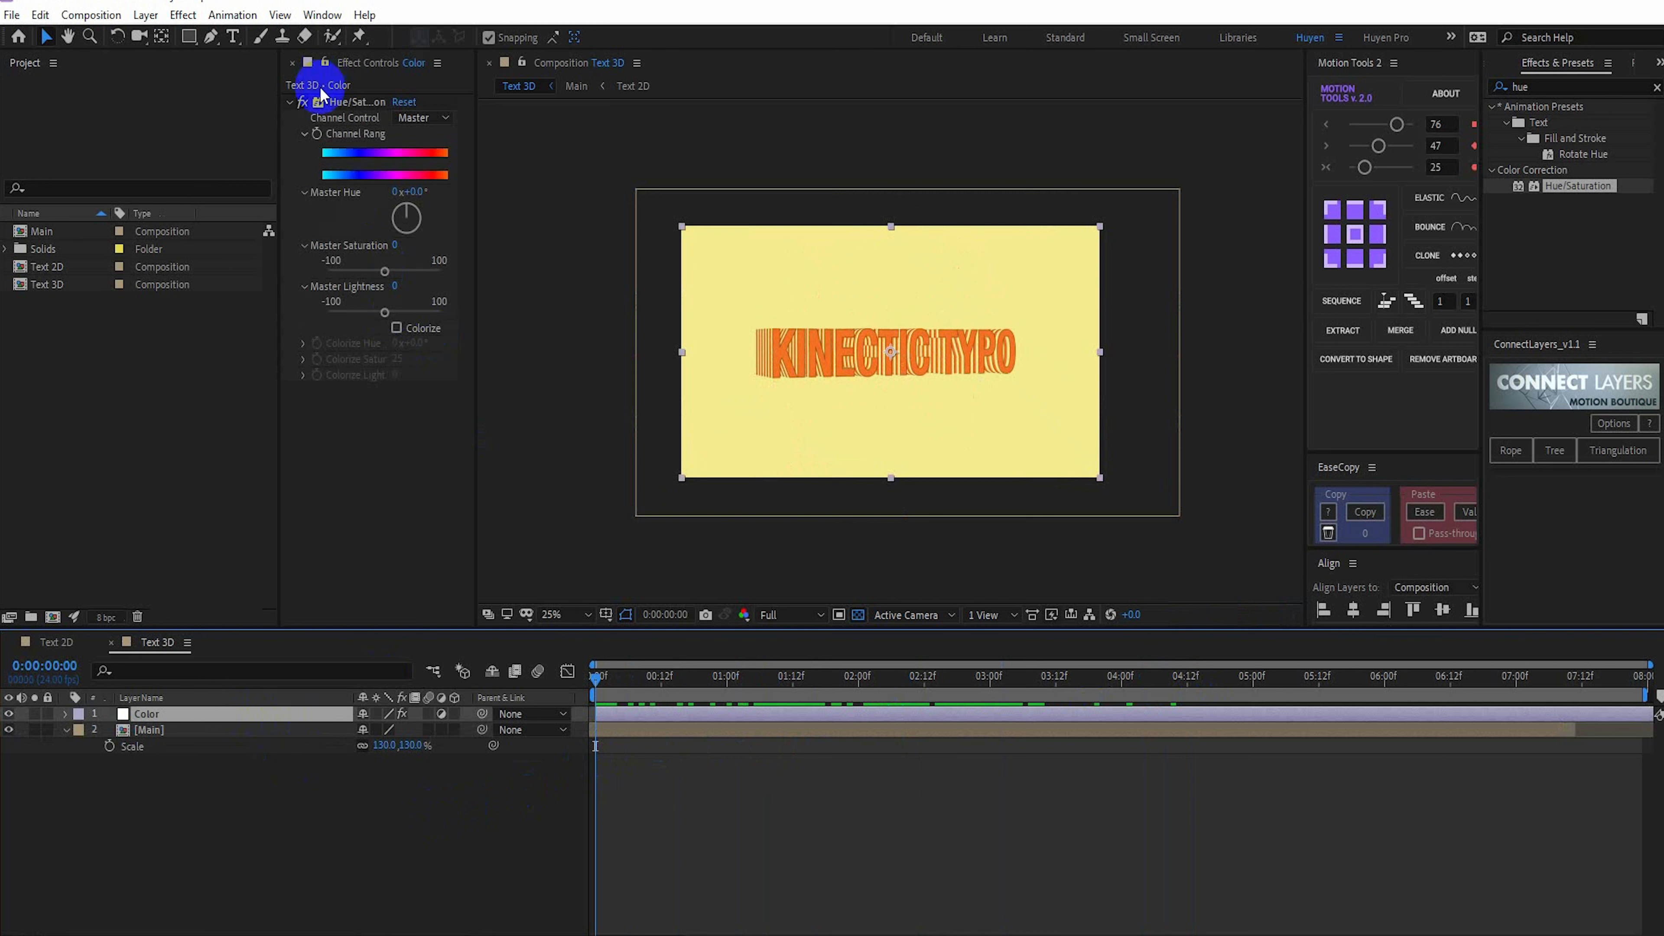
{"action": "left_click", "coordinate": [316, 136]}
{"action": "left_click", "coordinate": [222, 721]}
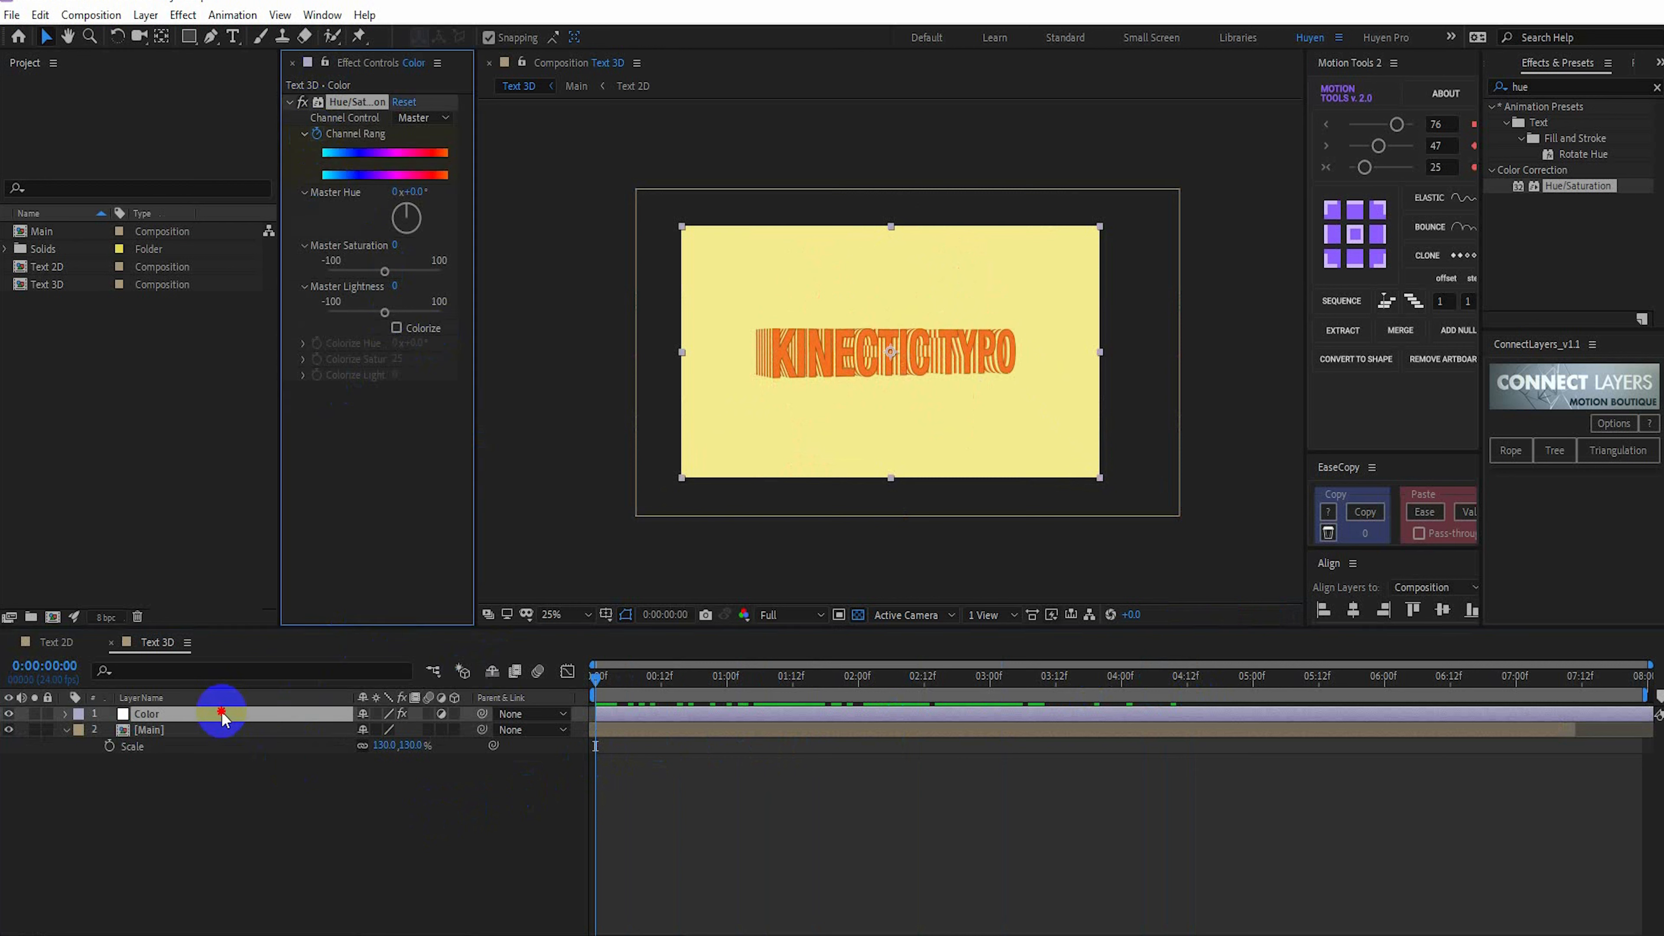
{"action": "key", "text": "u"}
{"action": "left_click", "coordinate": [802, 743]}
Keyframe the Color layer's Master Hue at 203° at 0:00:02:00 and 273° at 0:00:04:12
{"action": "left_click", "coordinate": [717, 679]}
{"action": "left_click_drag", "start_coordinate": [717, 682], "coordinate": [859, 679]}
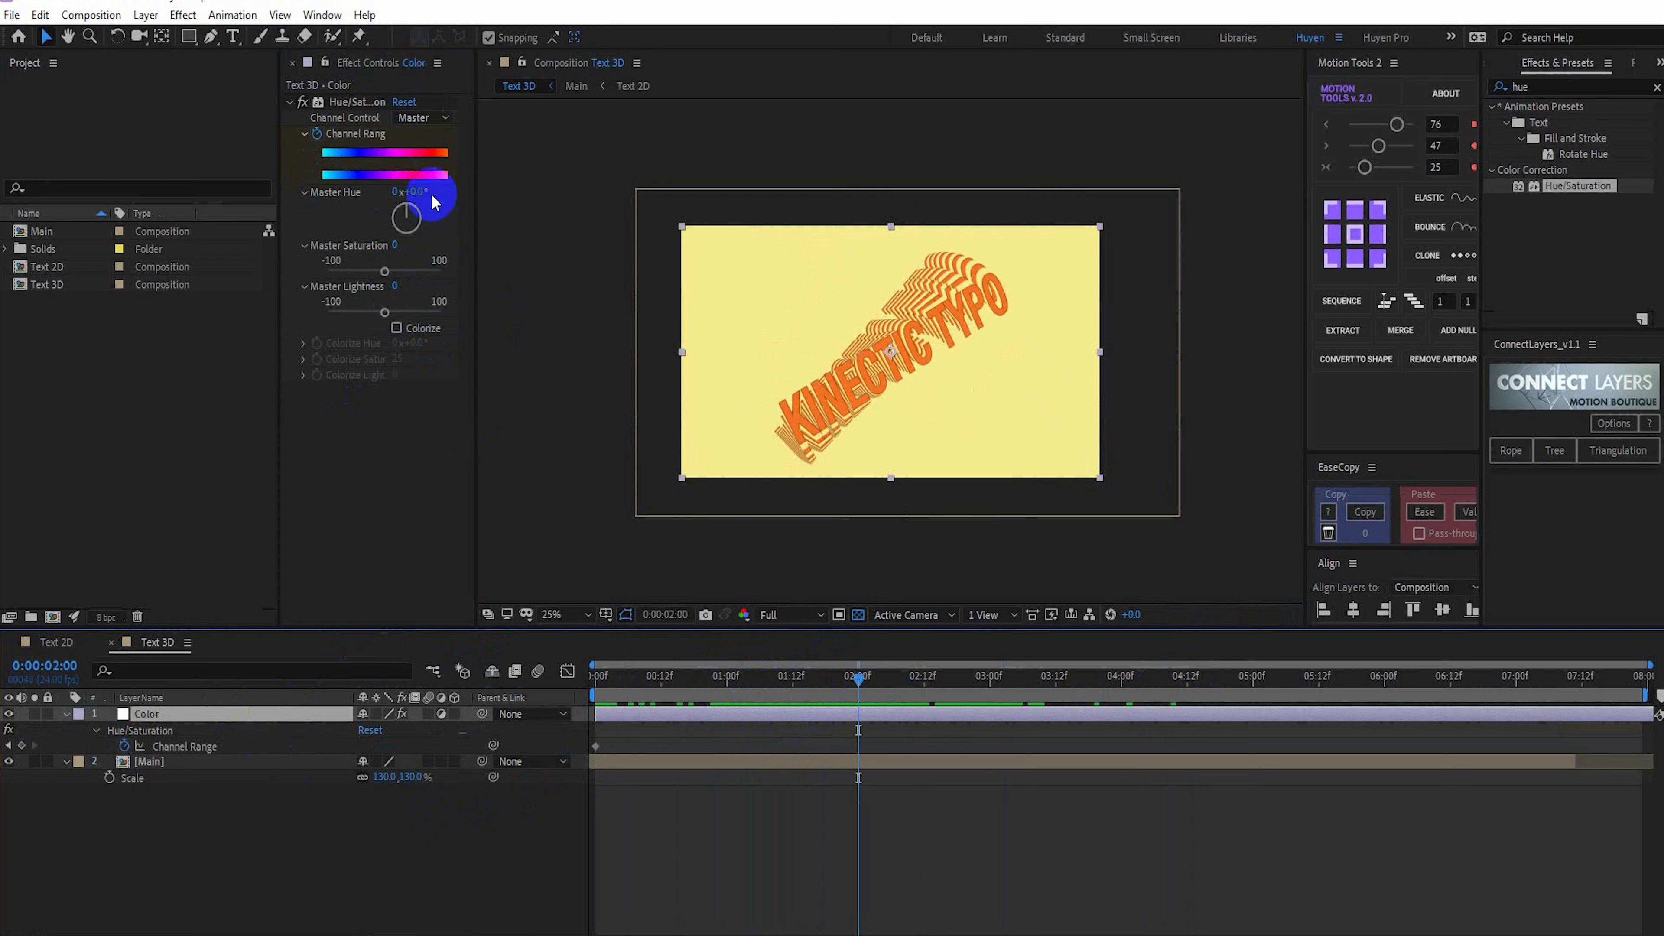
{"action": "left_click_drag", "start_coordinate": [413, 190], "coordinate": [603, 212]}
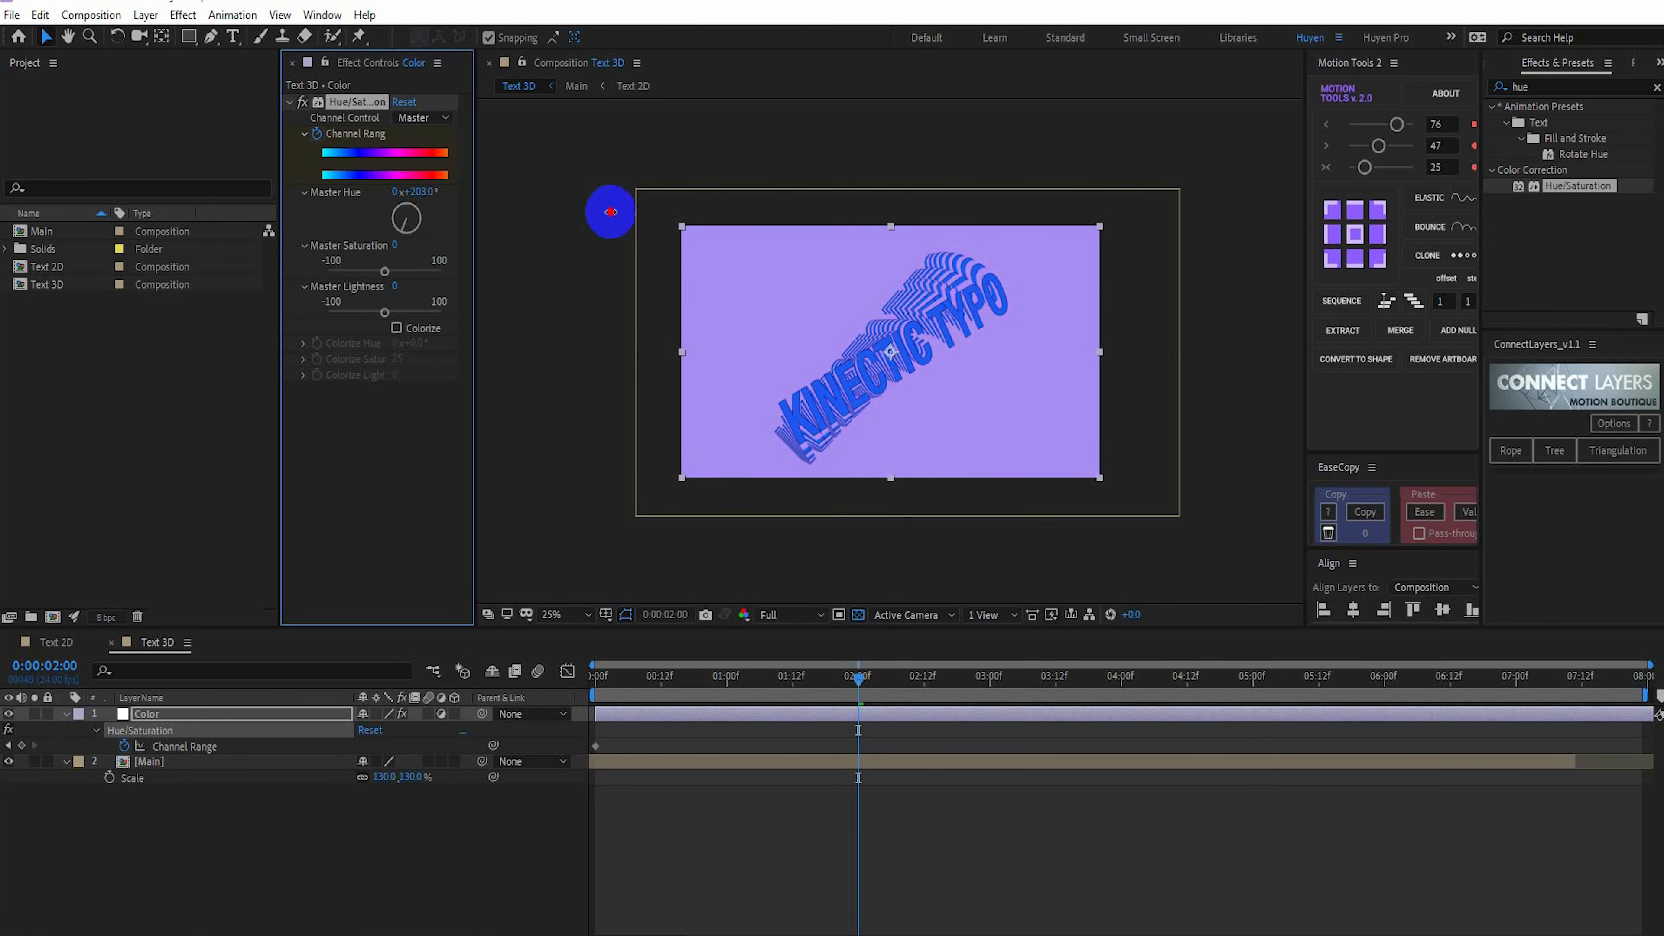
{"action": "left_click_drag", "start_coordinate": [611, 212], "coordinate": [611, 212]}
{"action": "left_click_drag", "start_coordinate": [1091, 681], "coordinate": [1187, 687]}
{"action": "left_click_drag", "start_coordinate": [419, 192], "coordinate": [473, 204]}
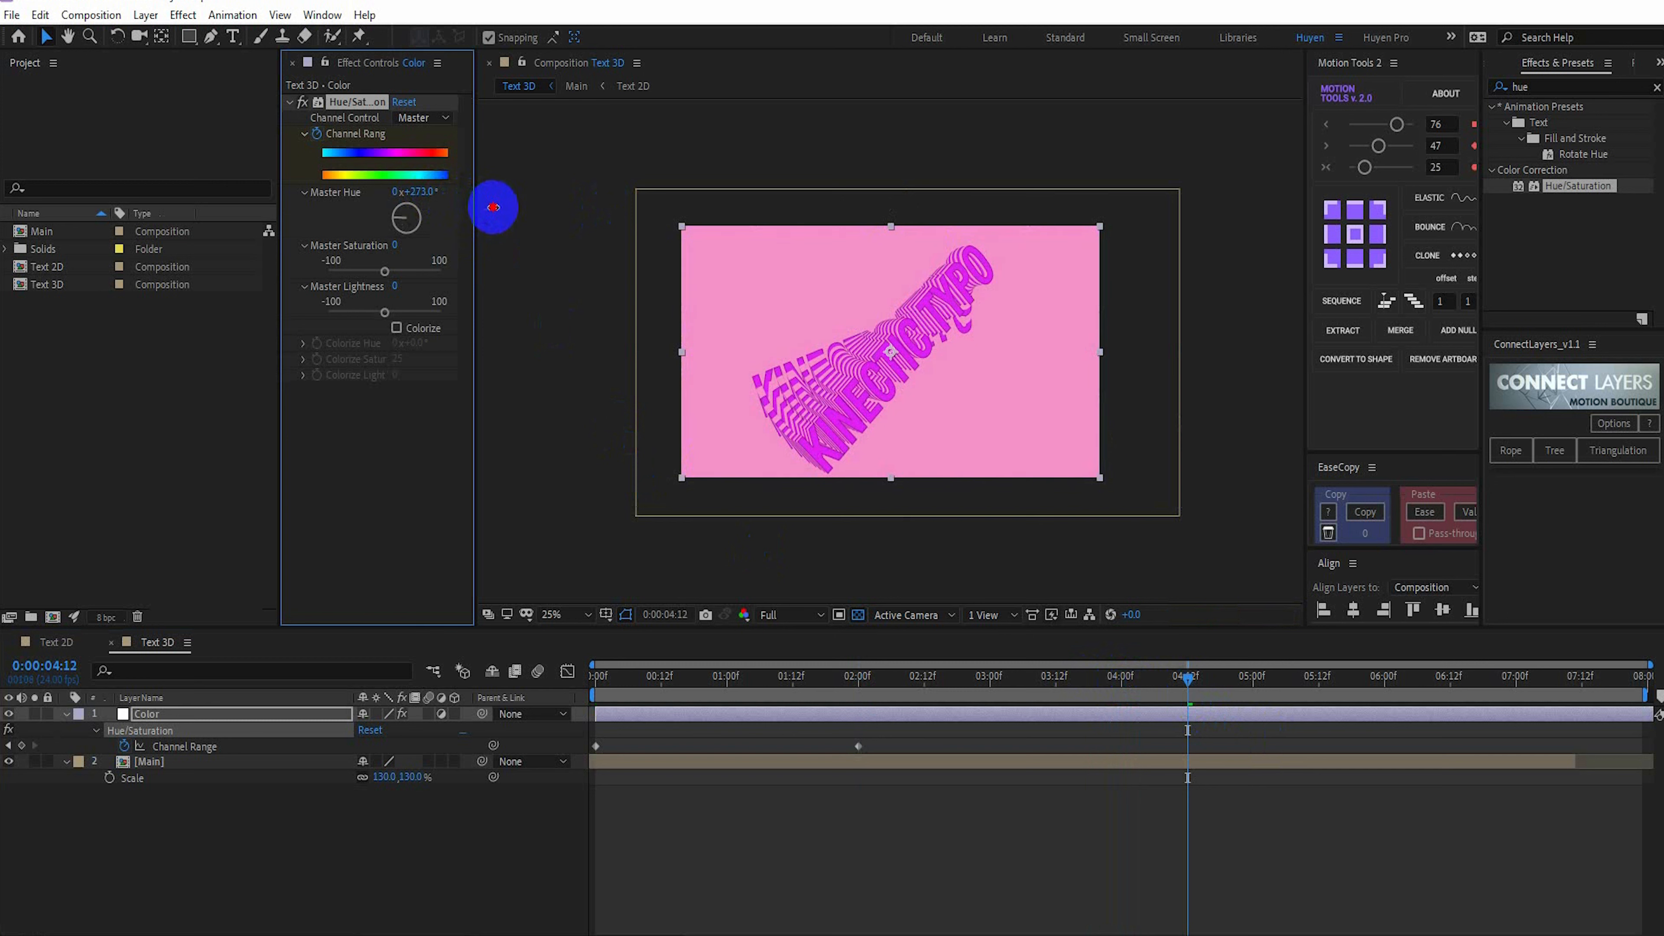
Extend the Main layer's out point to 0:00:07:23 and check the final frames
{"action": "left_click_drag", "start_coordinate": [1330, 677], "coordinate": [1620, 726]}
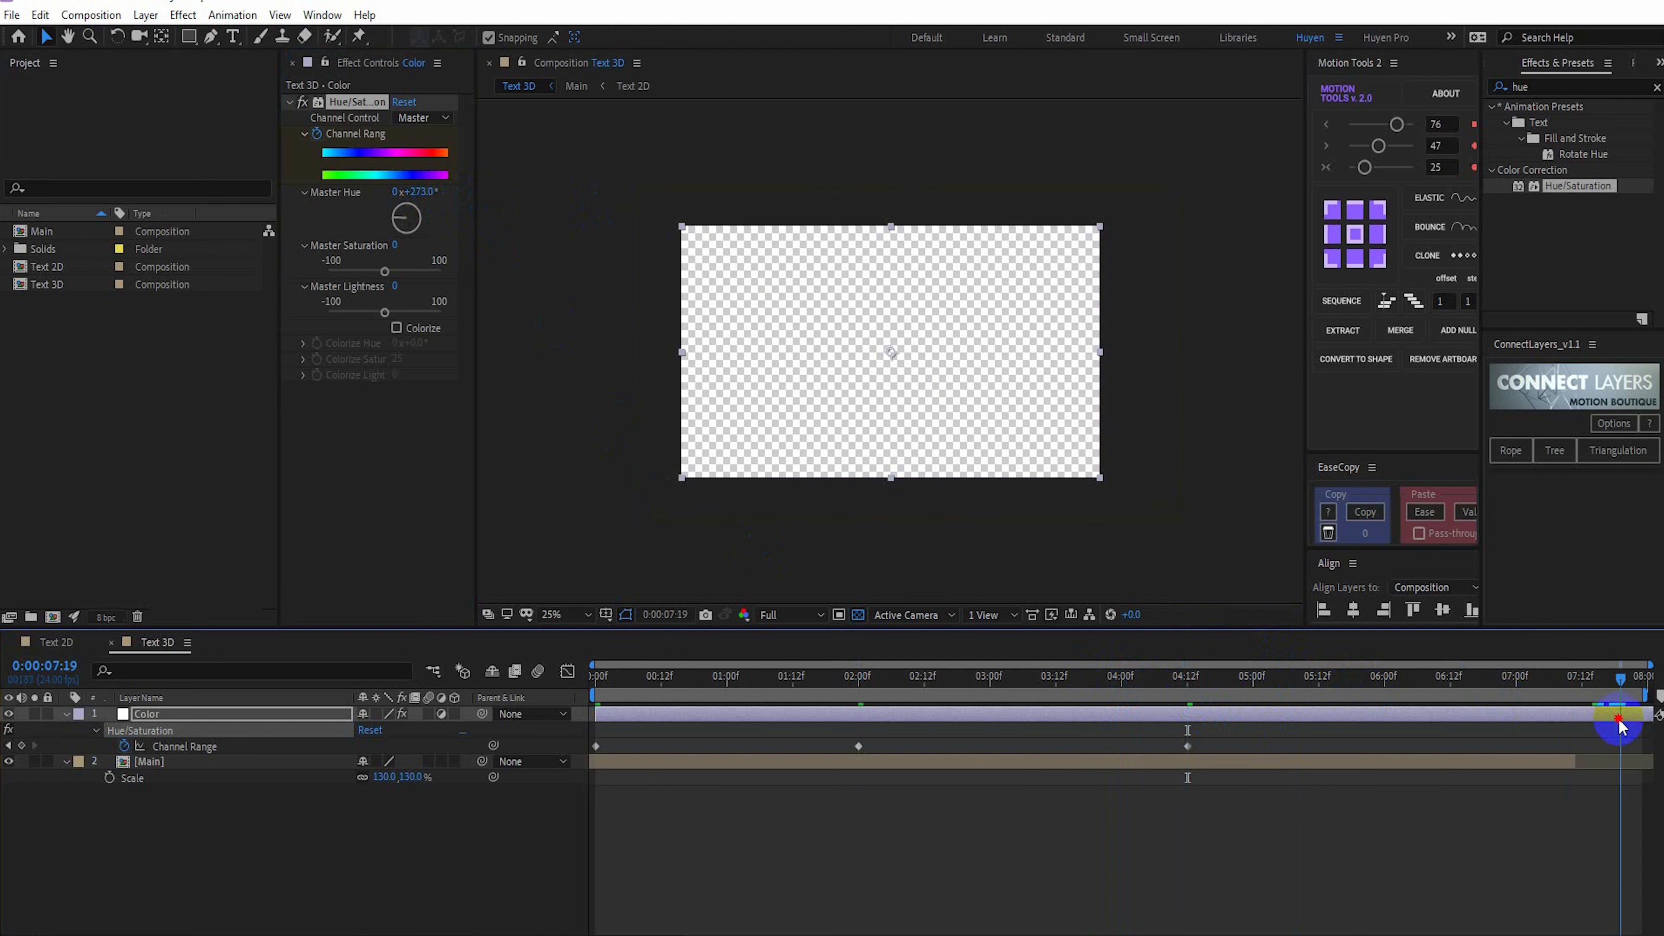
{"action": "left_click", "coordinate": [1579, 761]}
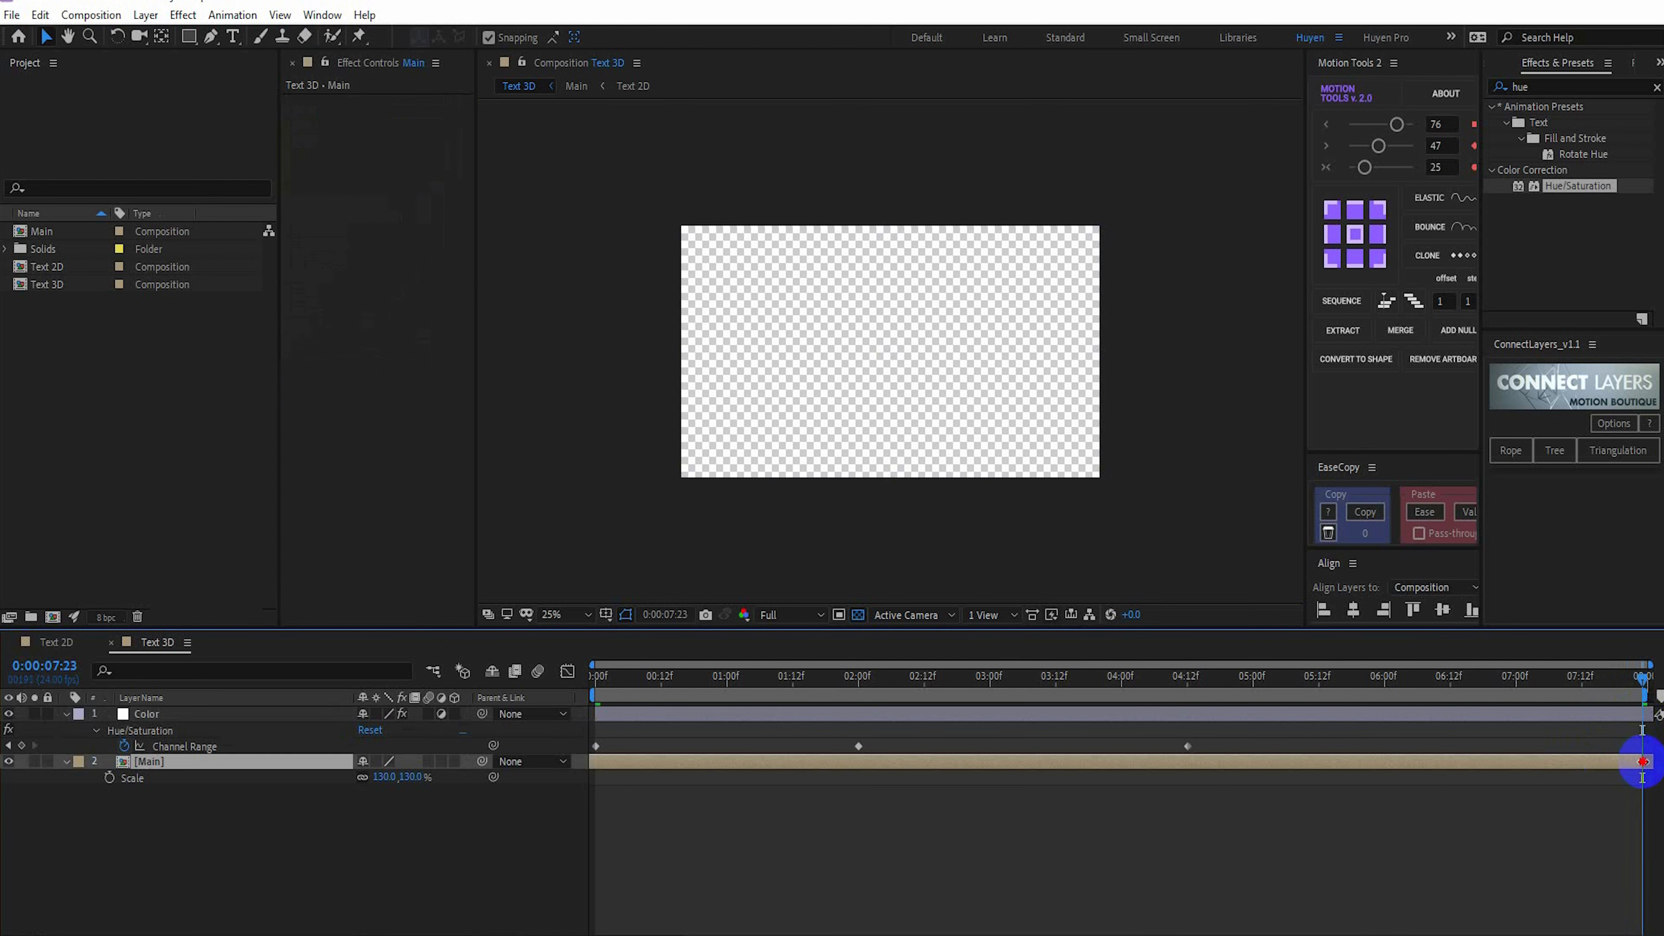
{"action": "left_click", "coordinate": [1625, 681]}
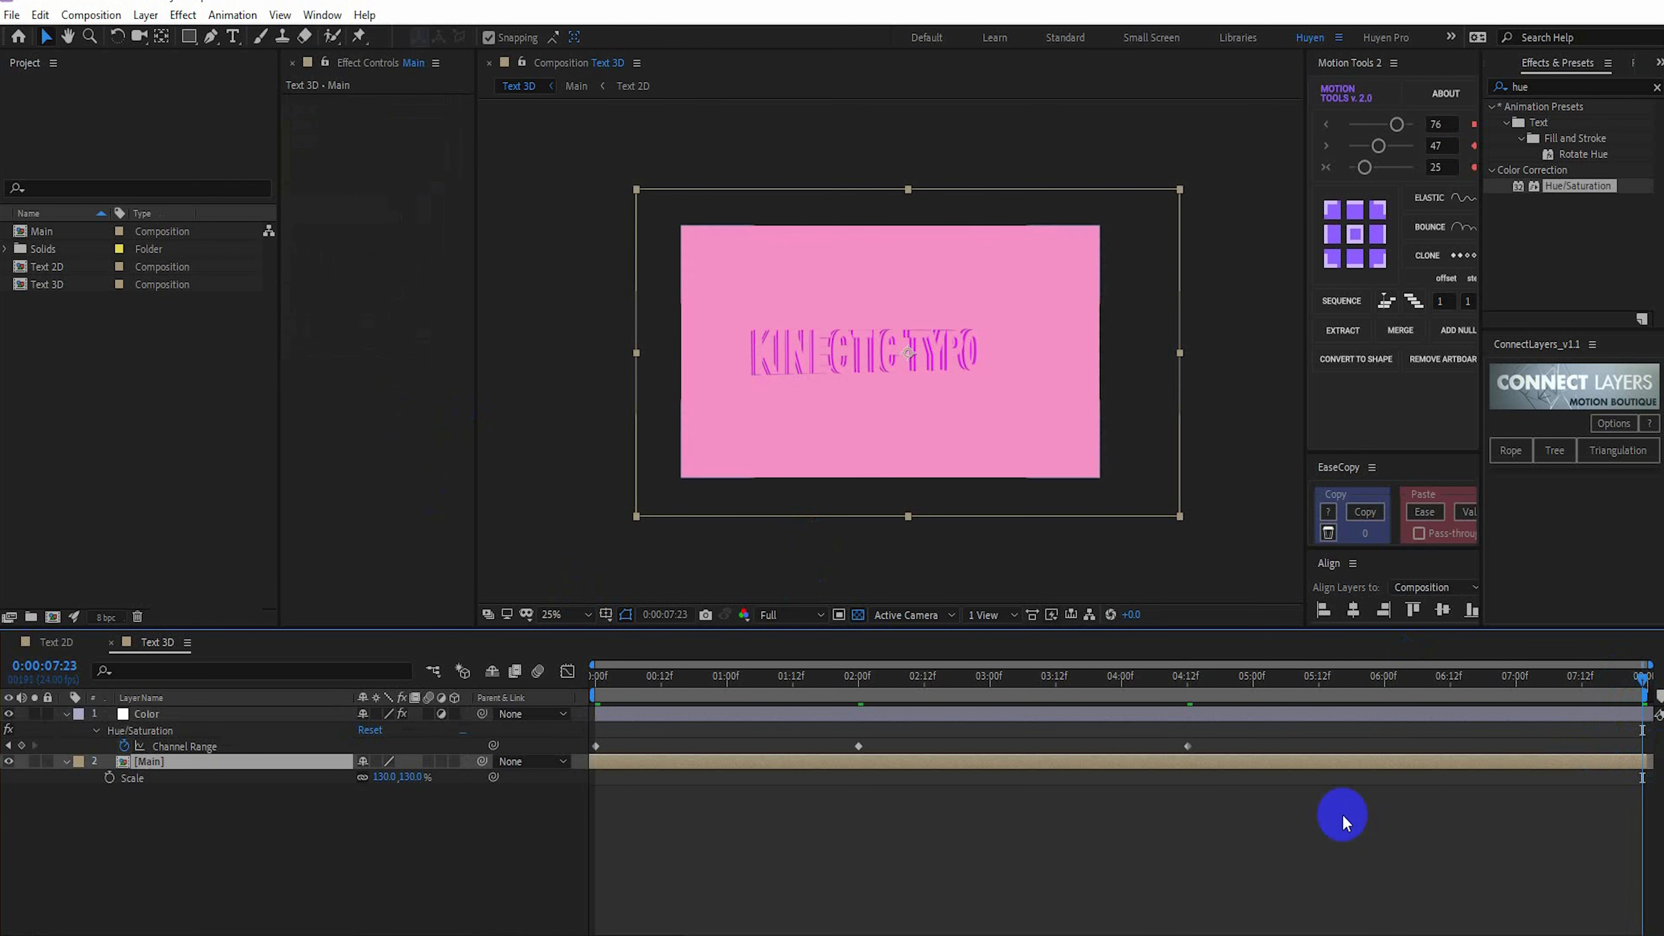
{"action": "key", "text": "Page_Up"}
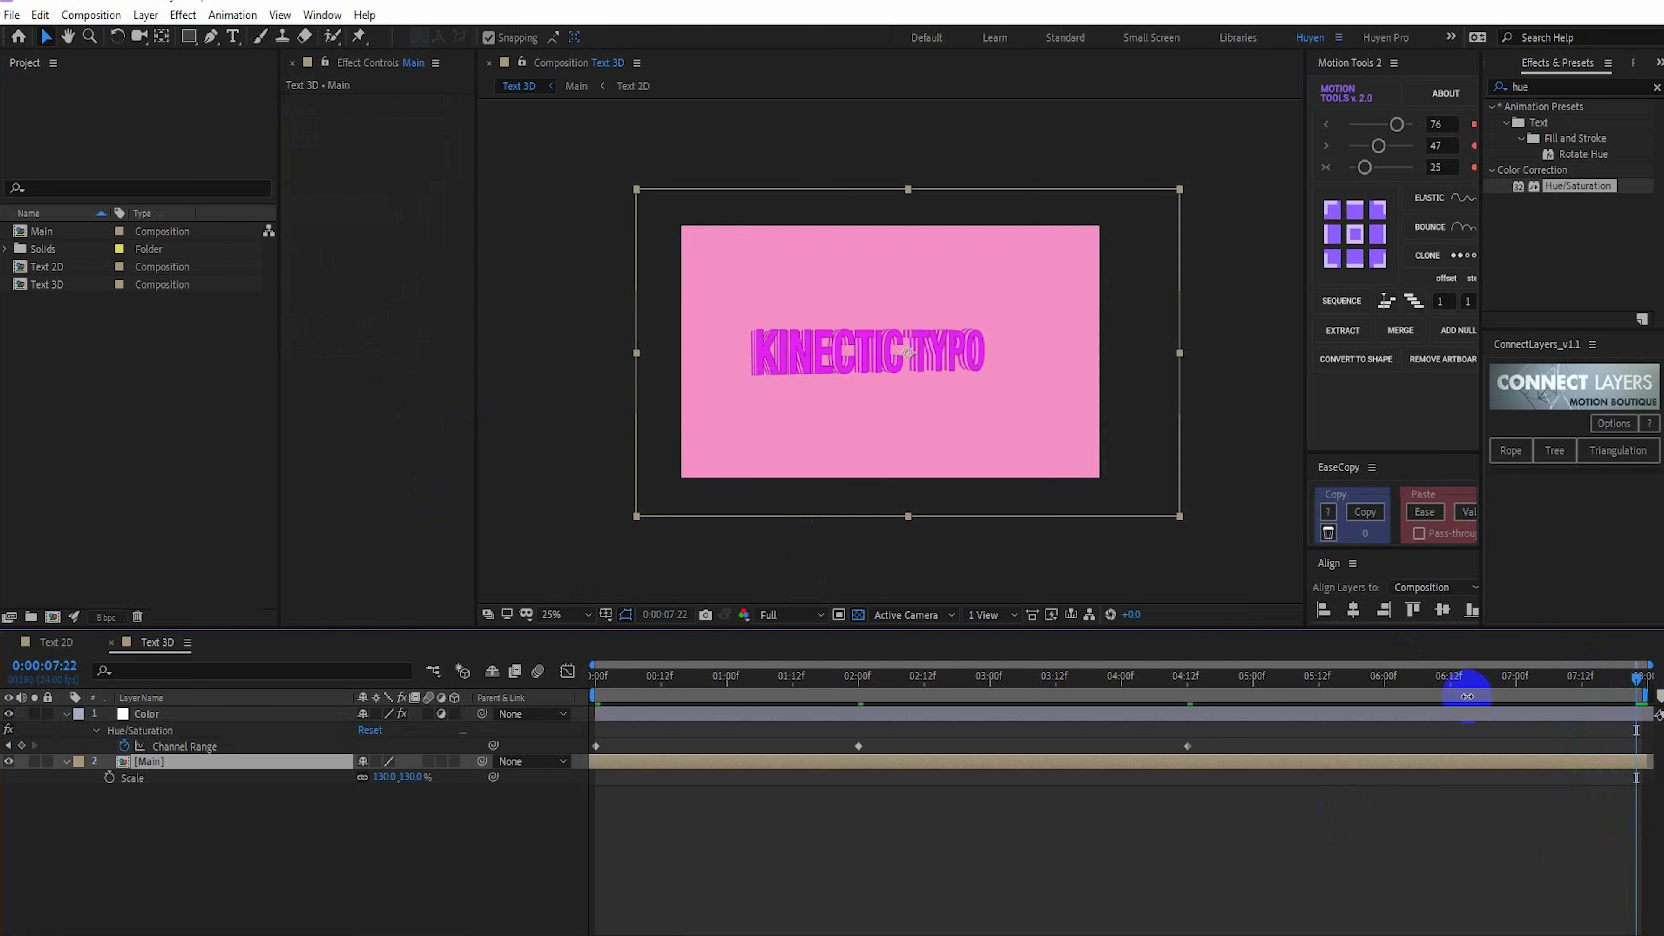
Copy the first Channel Range keyframe to 0:00:07:23 and 0:00:01:05, and scrub through the color changes
{"action": "left_click_drag", "start_coordinate": [1463, 679], "coordinate": [1645, 686]}
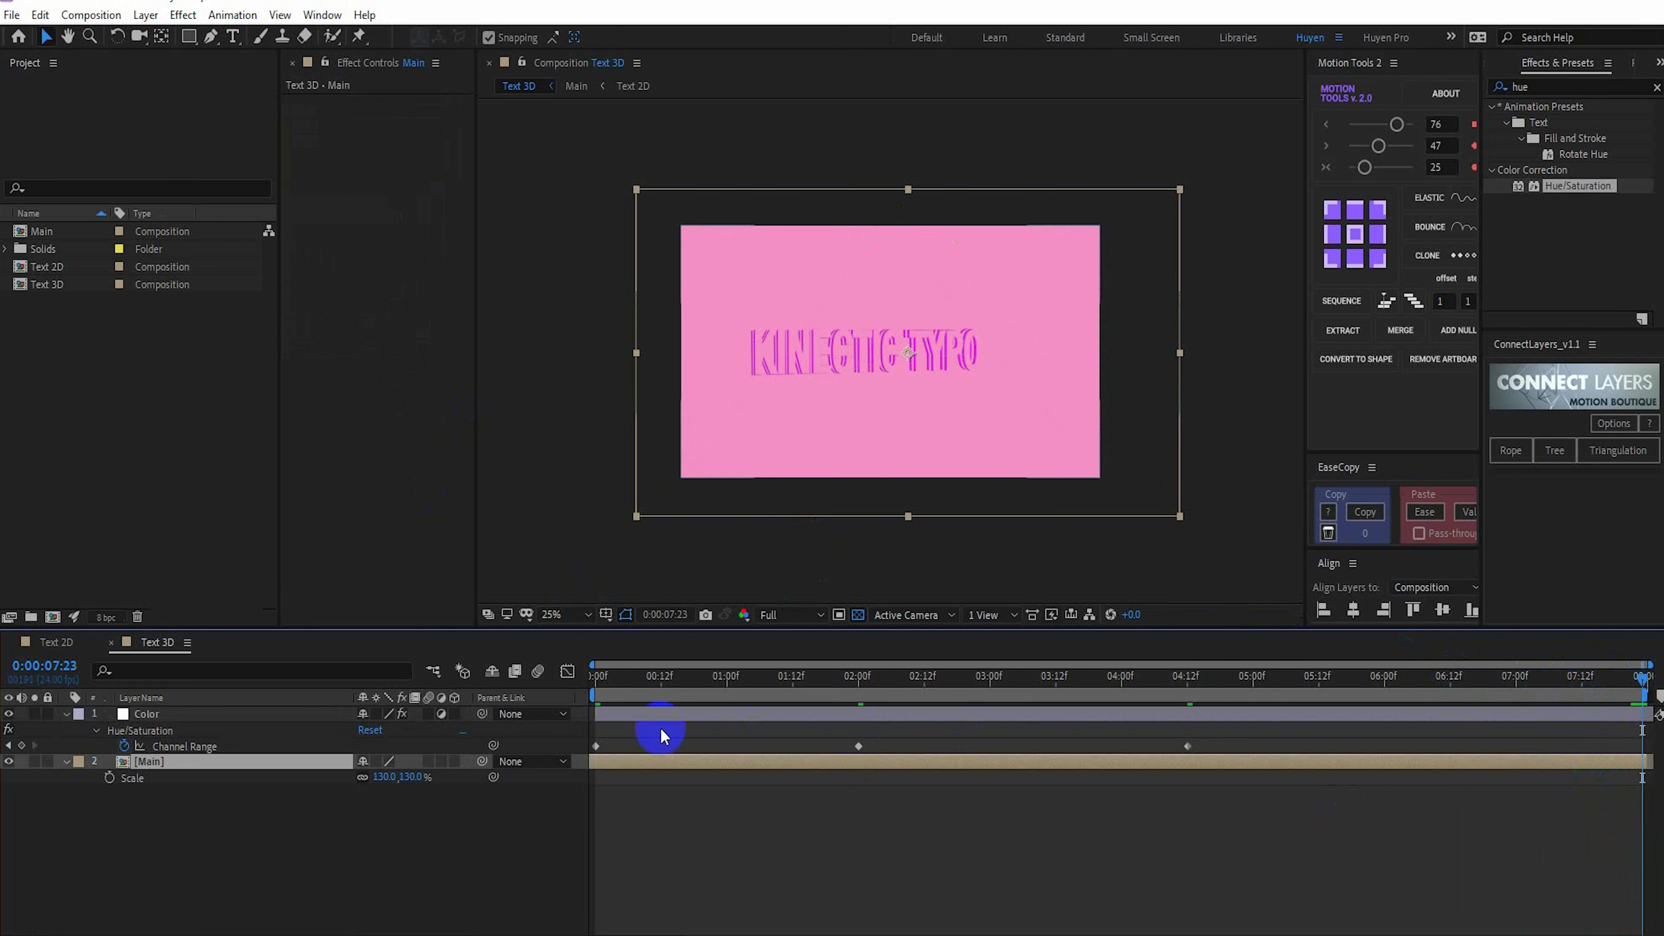
{"action": "left_click", "coordinate": [598, 747]}
{"action": "key", "text": "ctrl+c"}
{"action": "key", "text": "ctrl+v"}
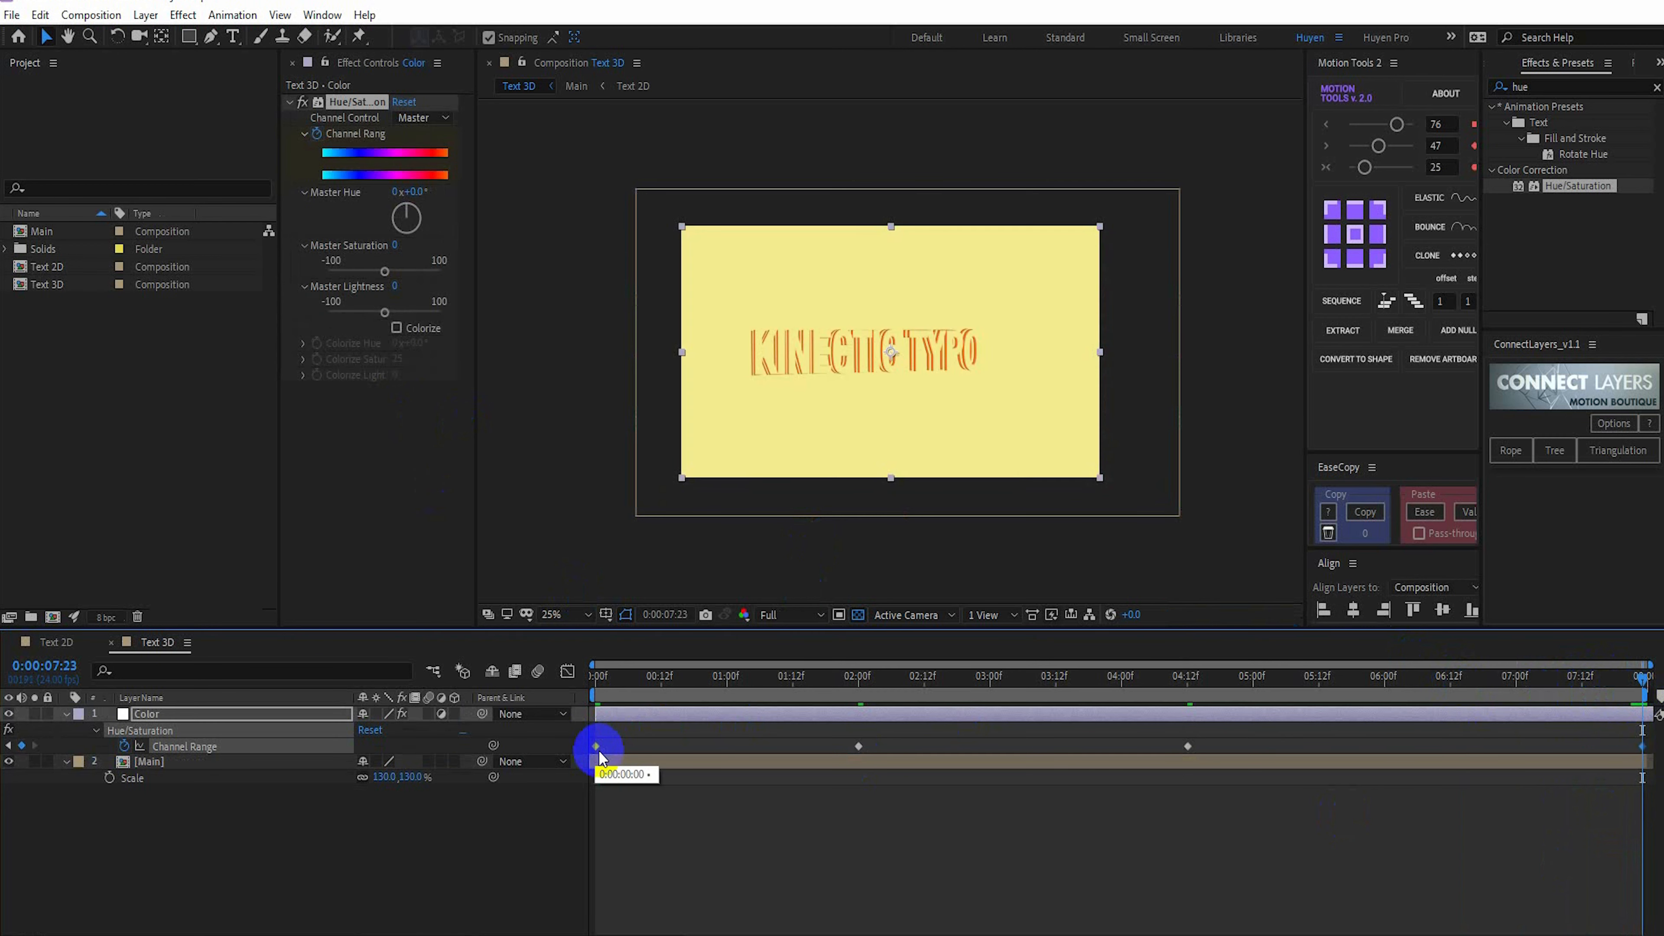
{"action": "left_click_drag", "start_coordinate": [687, 675], "coordinate": [755, 679]}
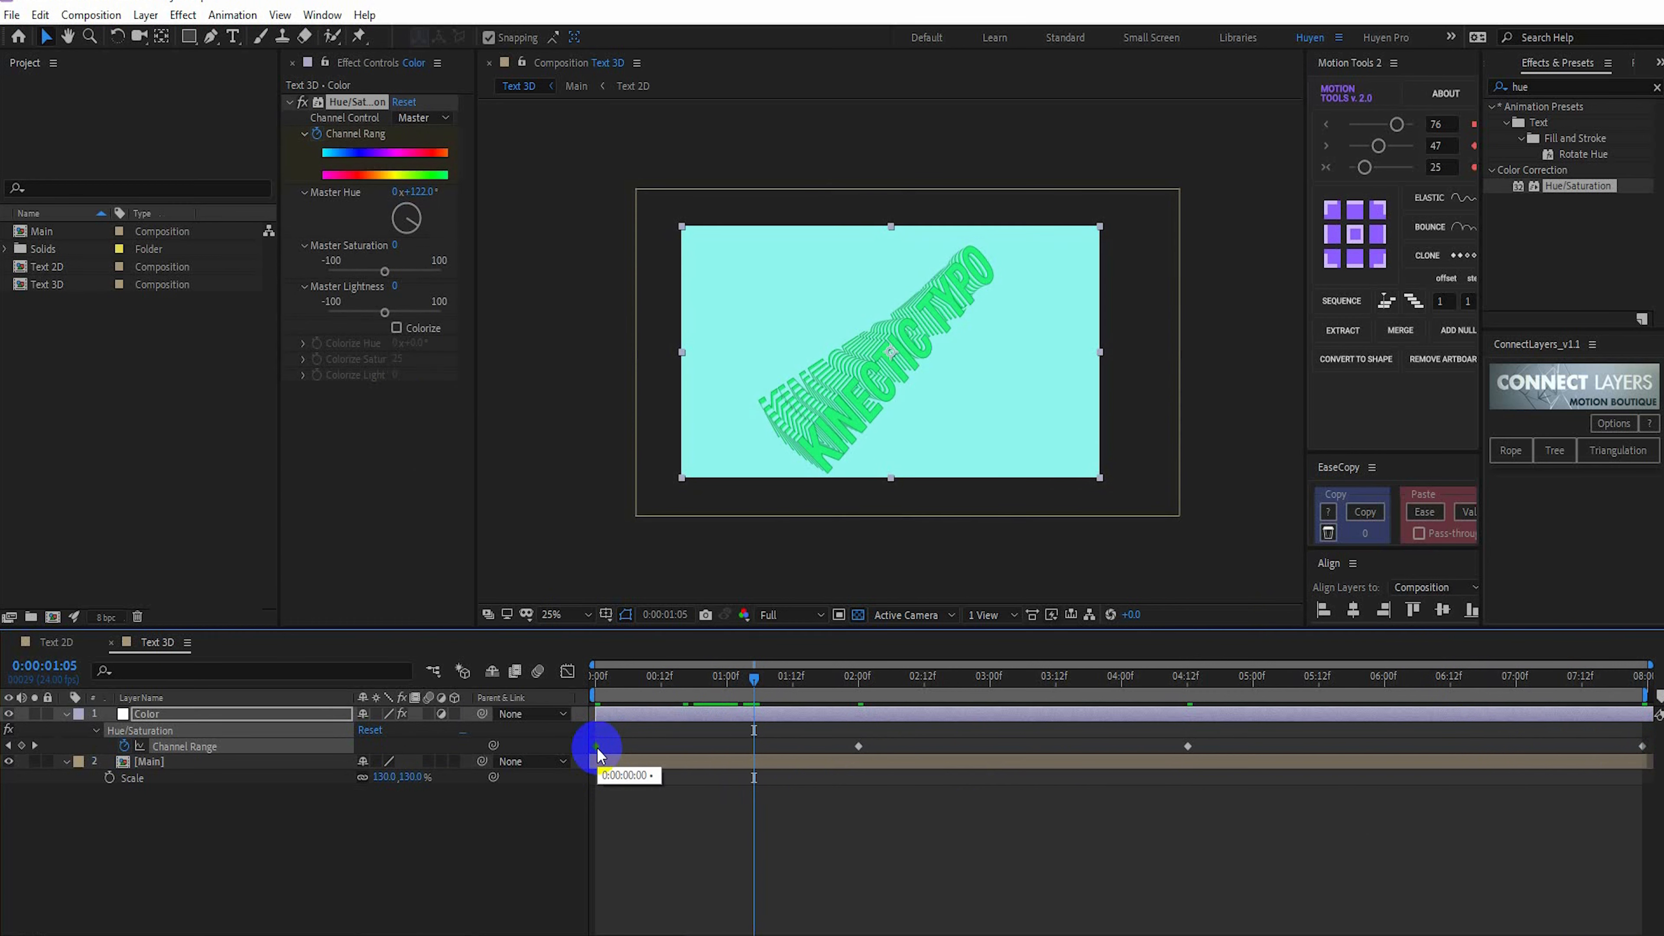
{"action": "left_click_drag", "start_coordinate": [682, 699], "coordinate": [1612, 720]}
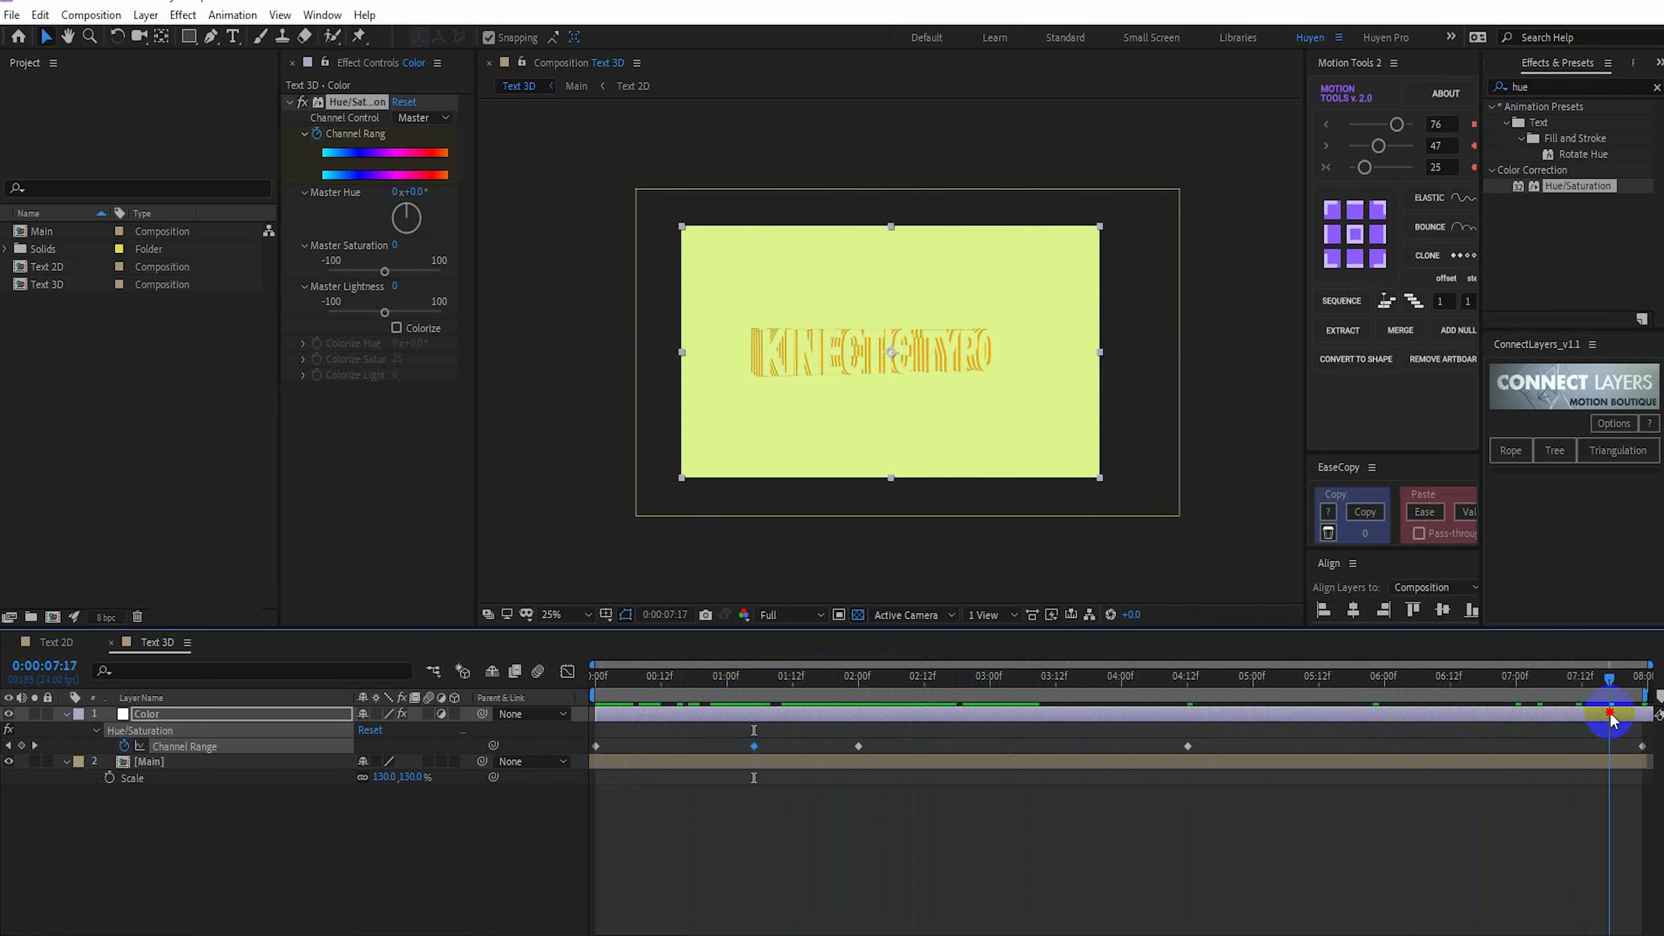
Reduce the preview resolution to Half, play the animation from the start, and scrub through its remainder
{"action": "left_click", "coordinate": [762, 629]}
{"action": "left_click", "coordinate": [796, 682]}
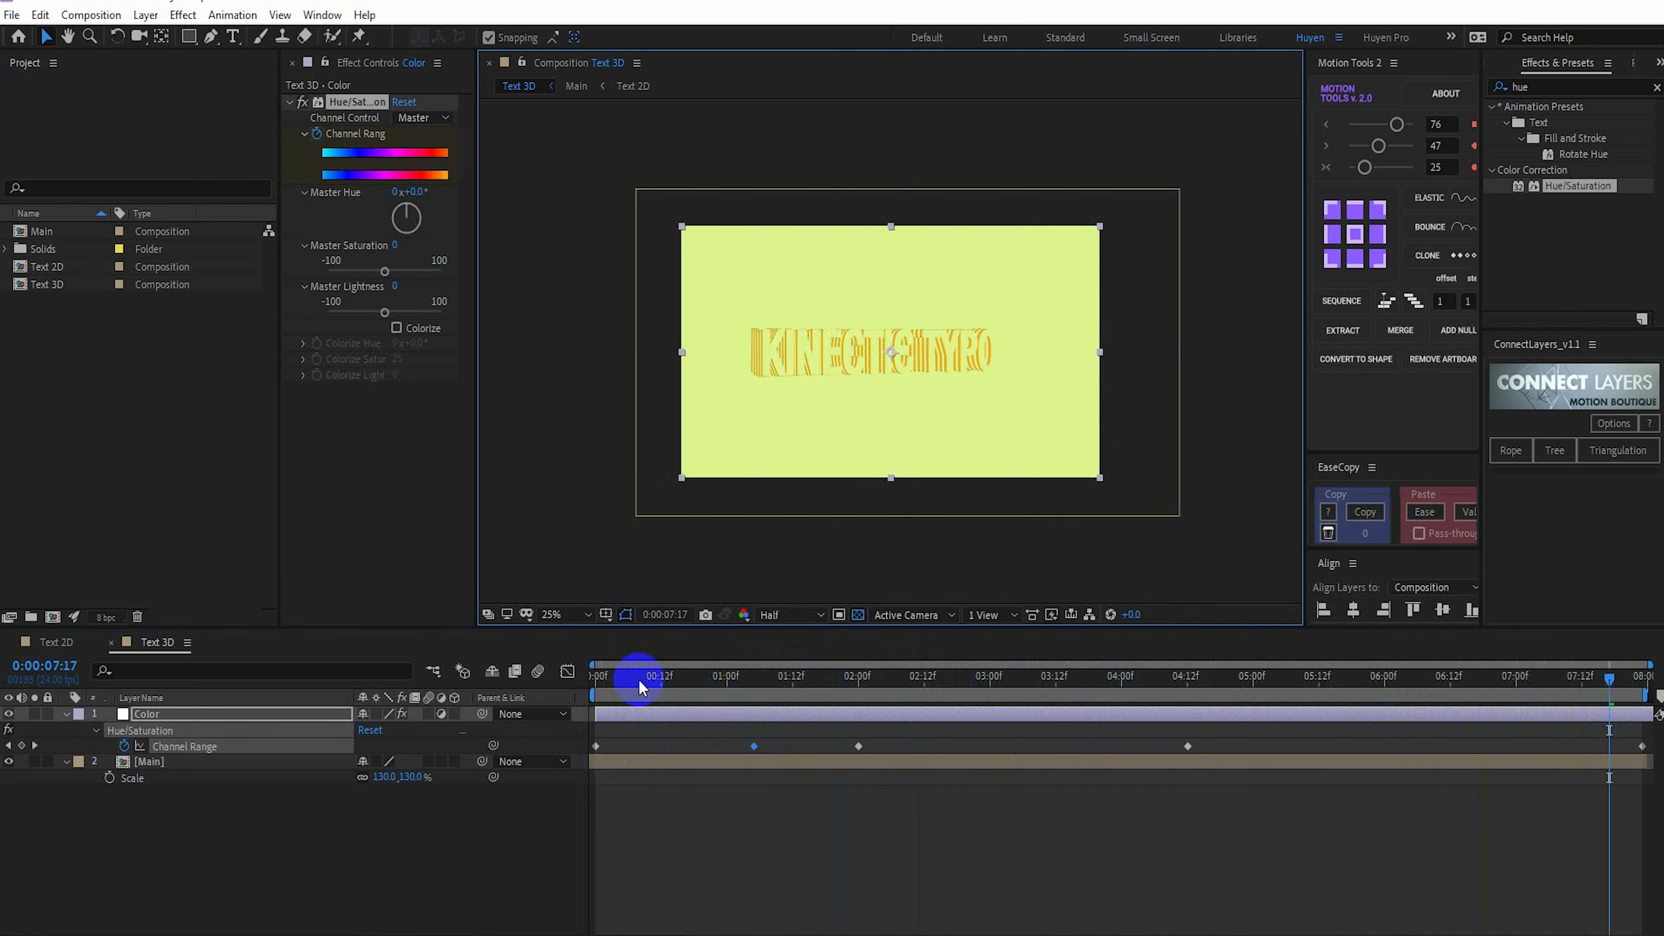
{"action": "left_click", "coordinate": [591, 684]}
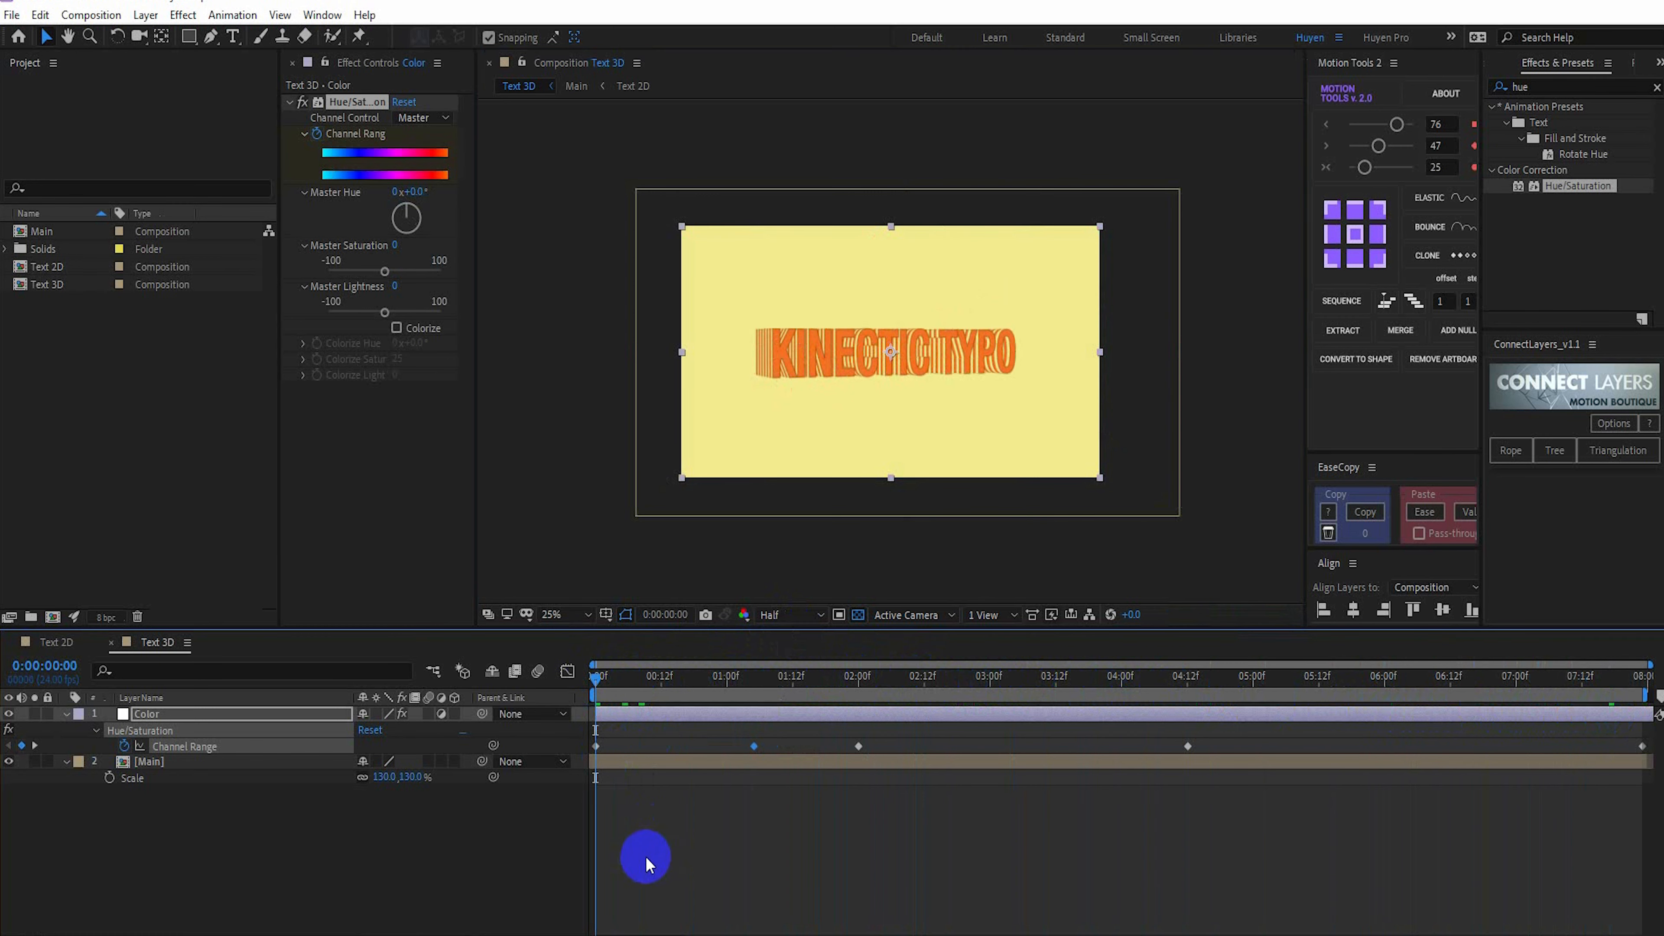
{"action": "key", "text": "space"}
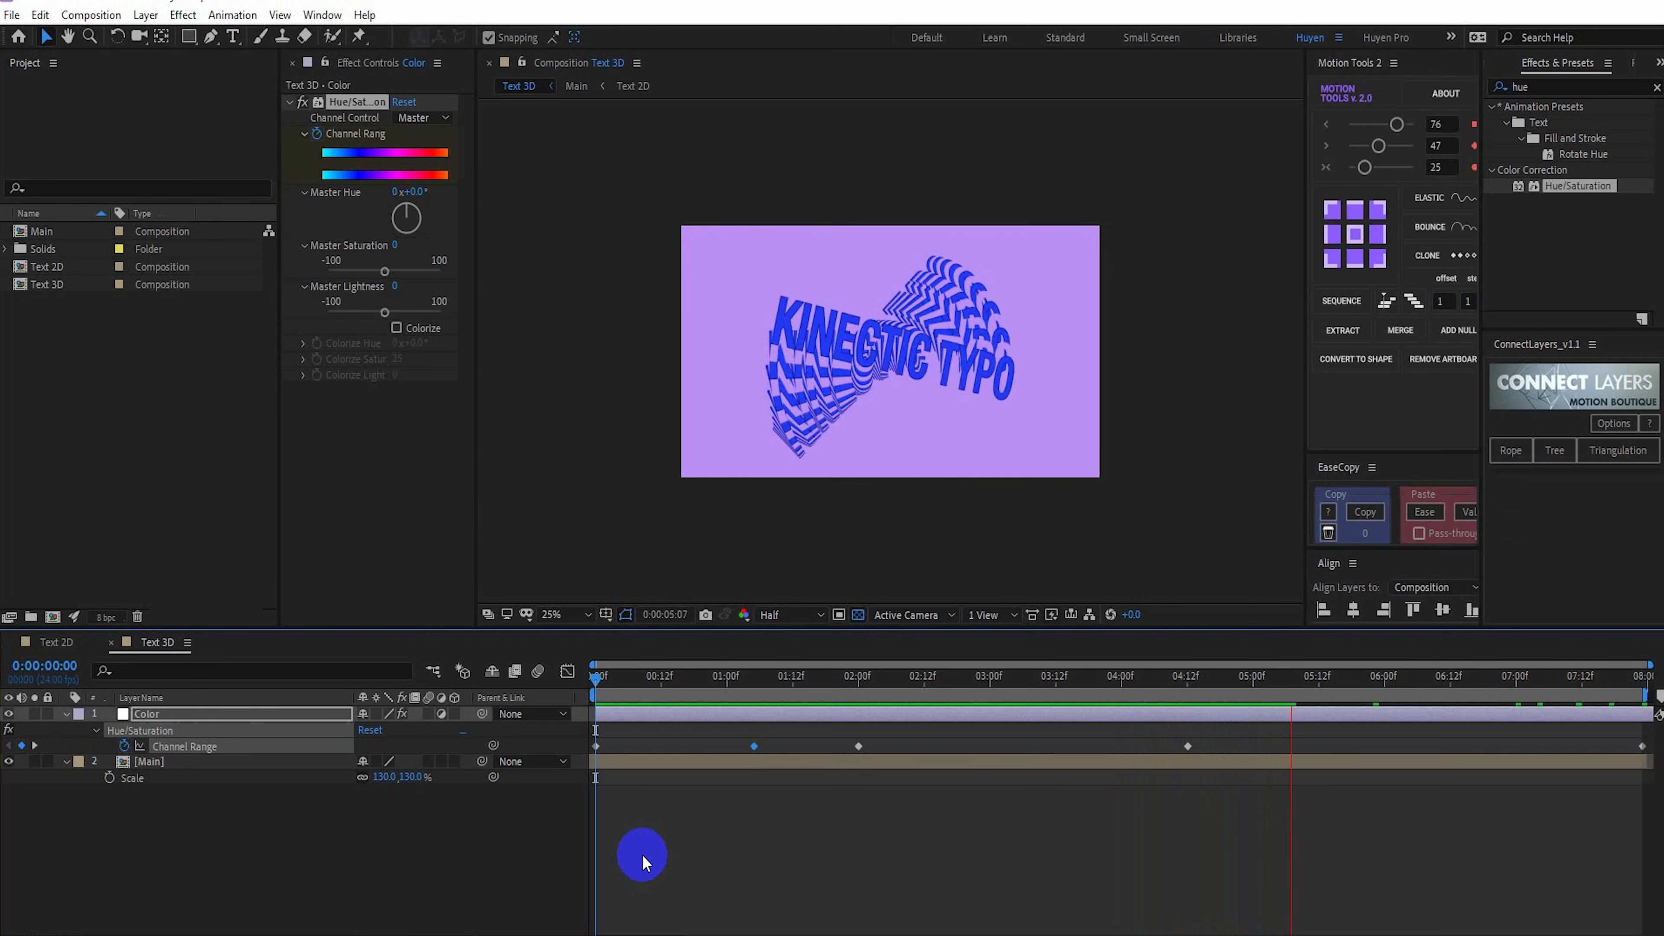
{"action": "key", "text": "space"}
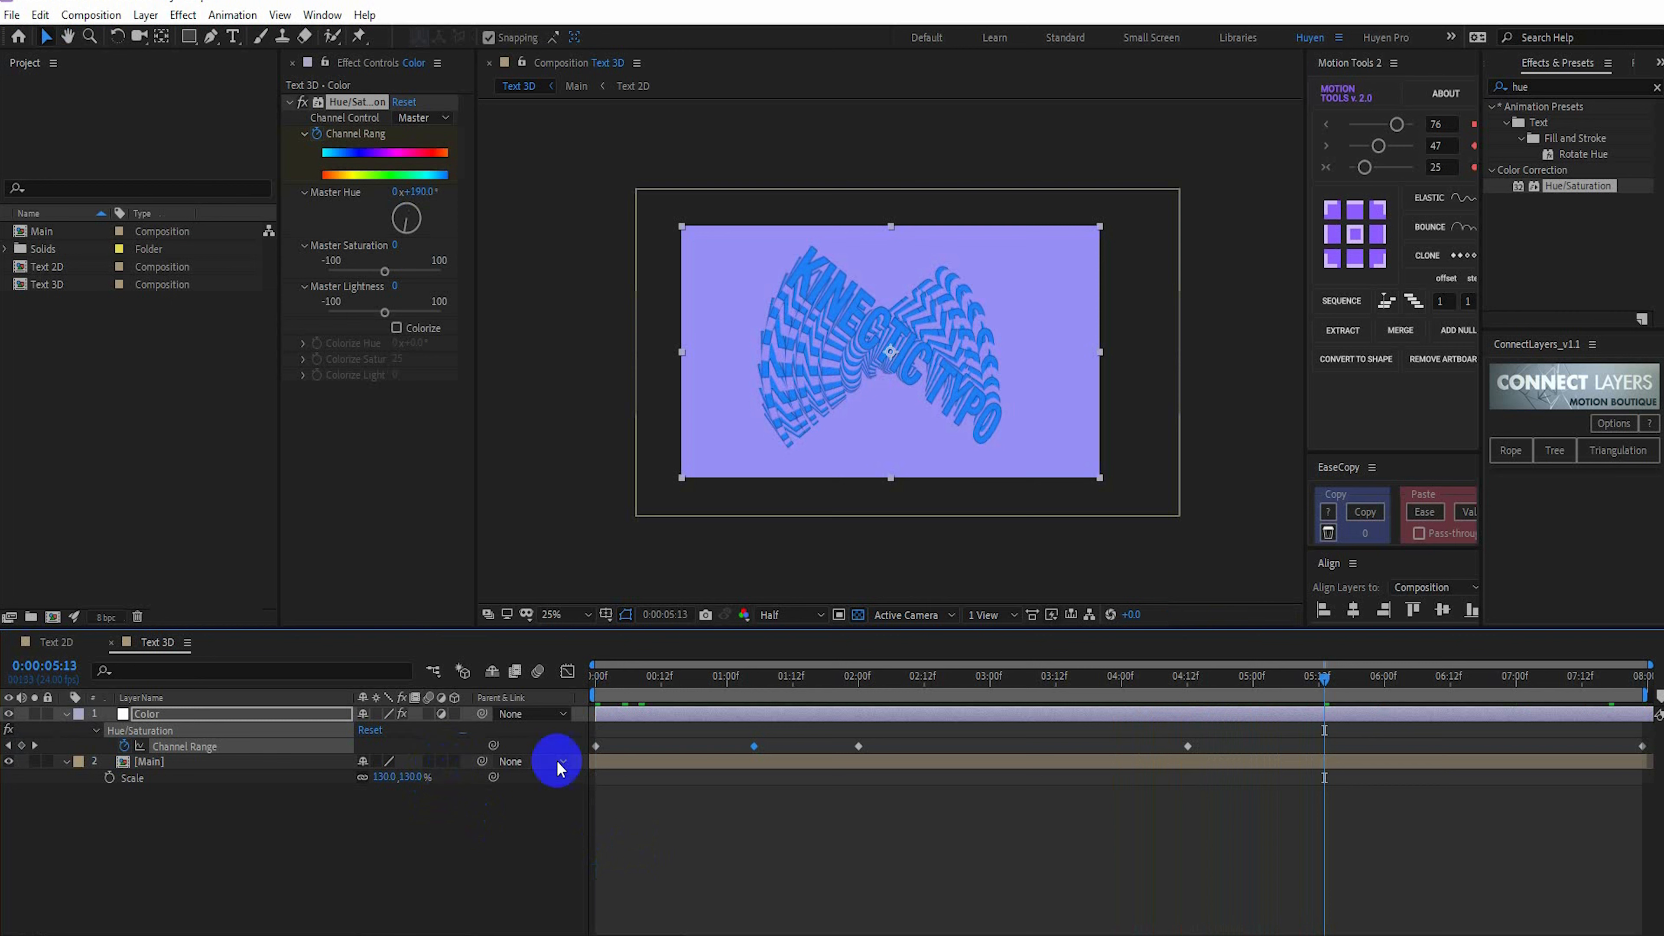
{"action": "left_click_drag", "start_coordinate": [1324, 685], "coordinate": [1614, 664]}
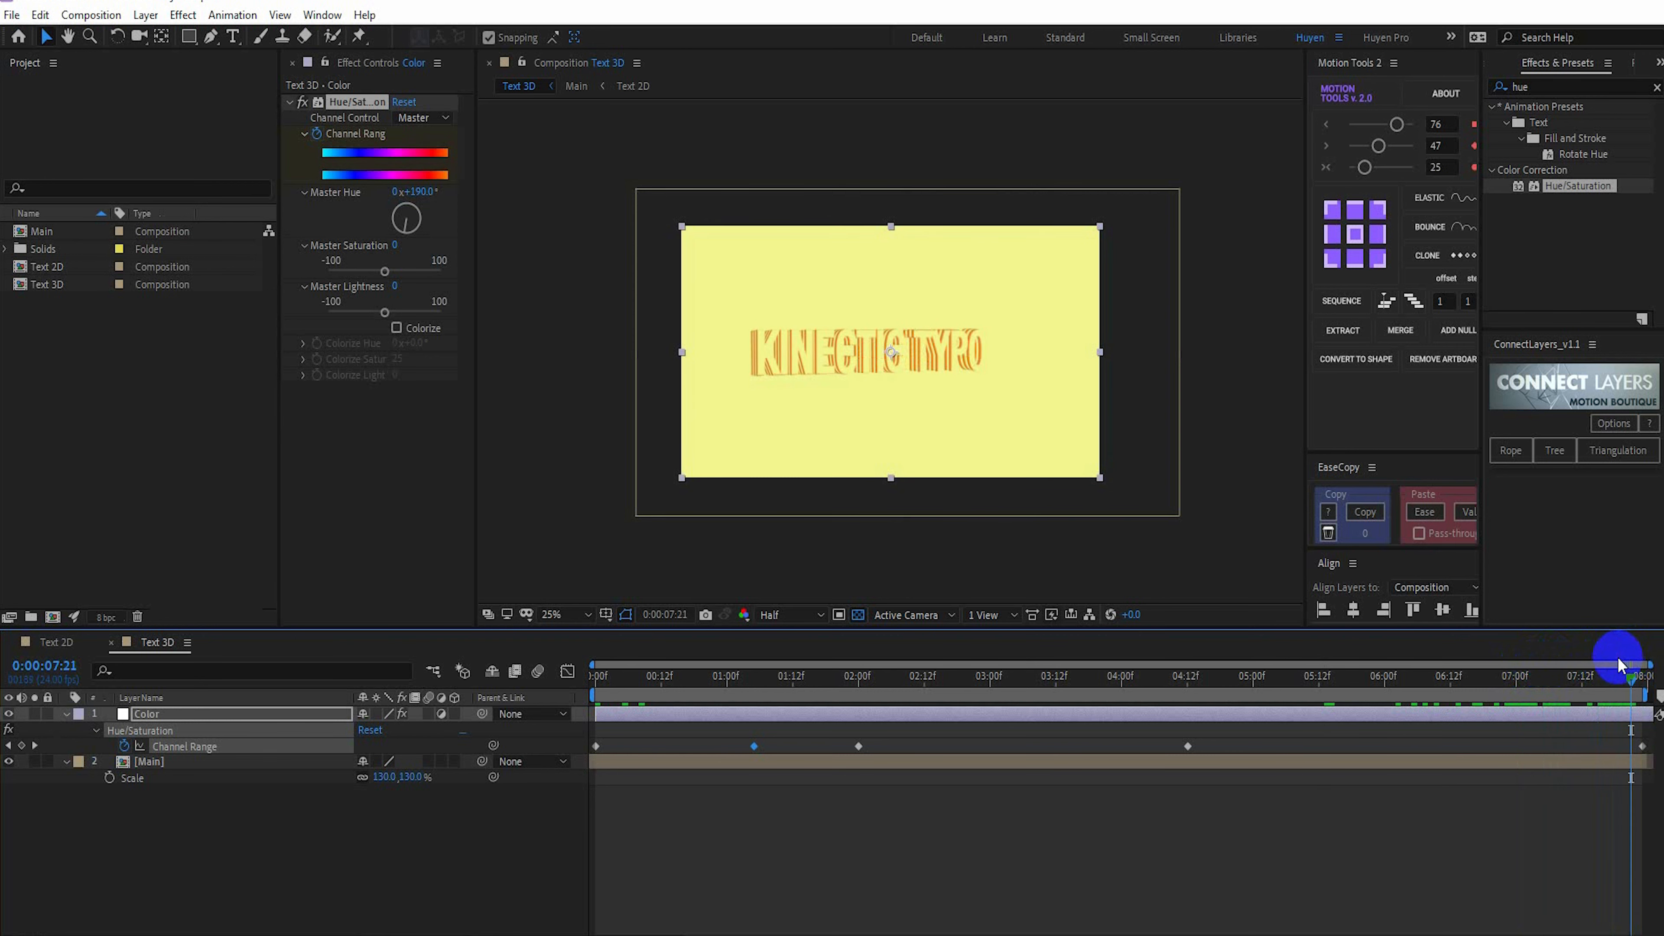